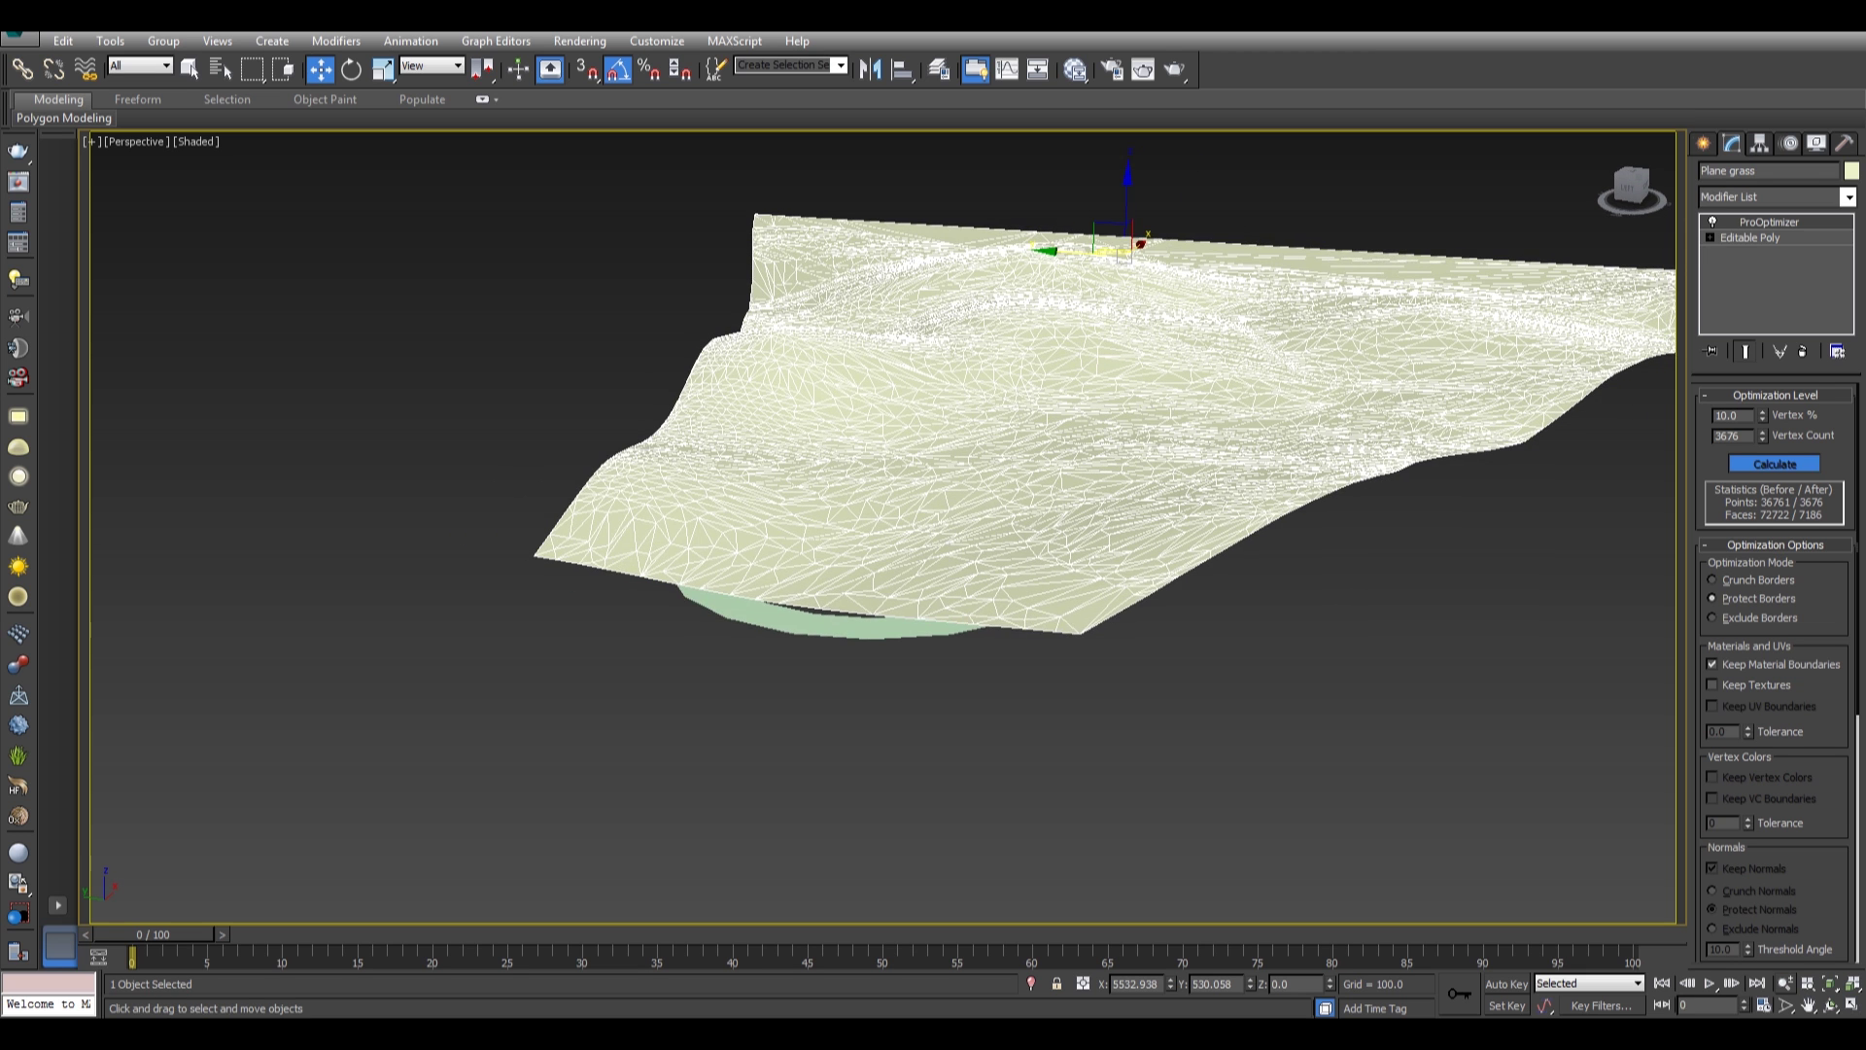
# Hide the three visible terrain planes and unhide only Plane original.
pyautogui.rightClick(921, 407)
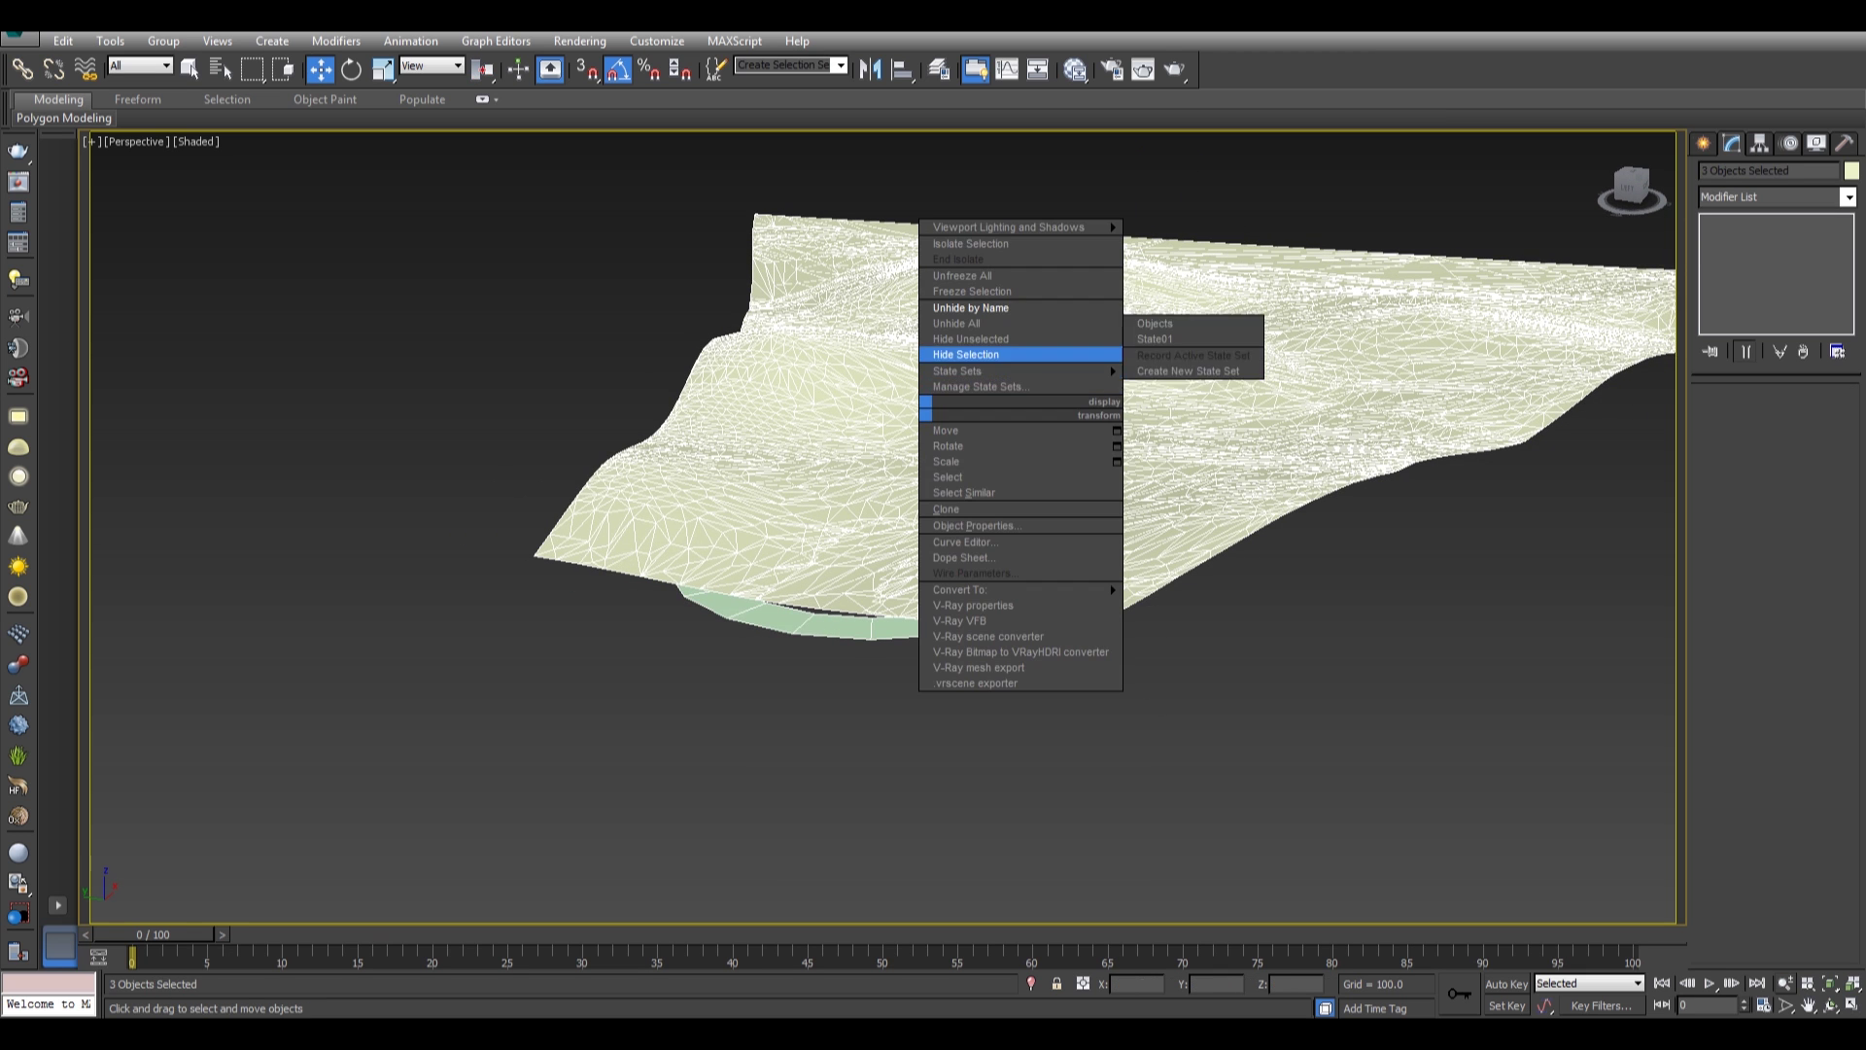
pyautogui.click(961, 354)
pyautogui.rightClick(911, 423)
pyautogui.click(1008, 329)
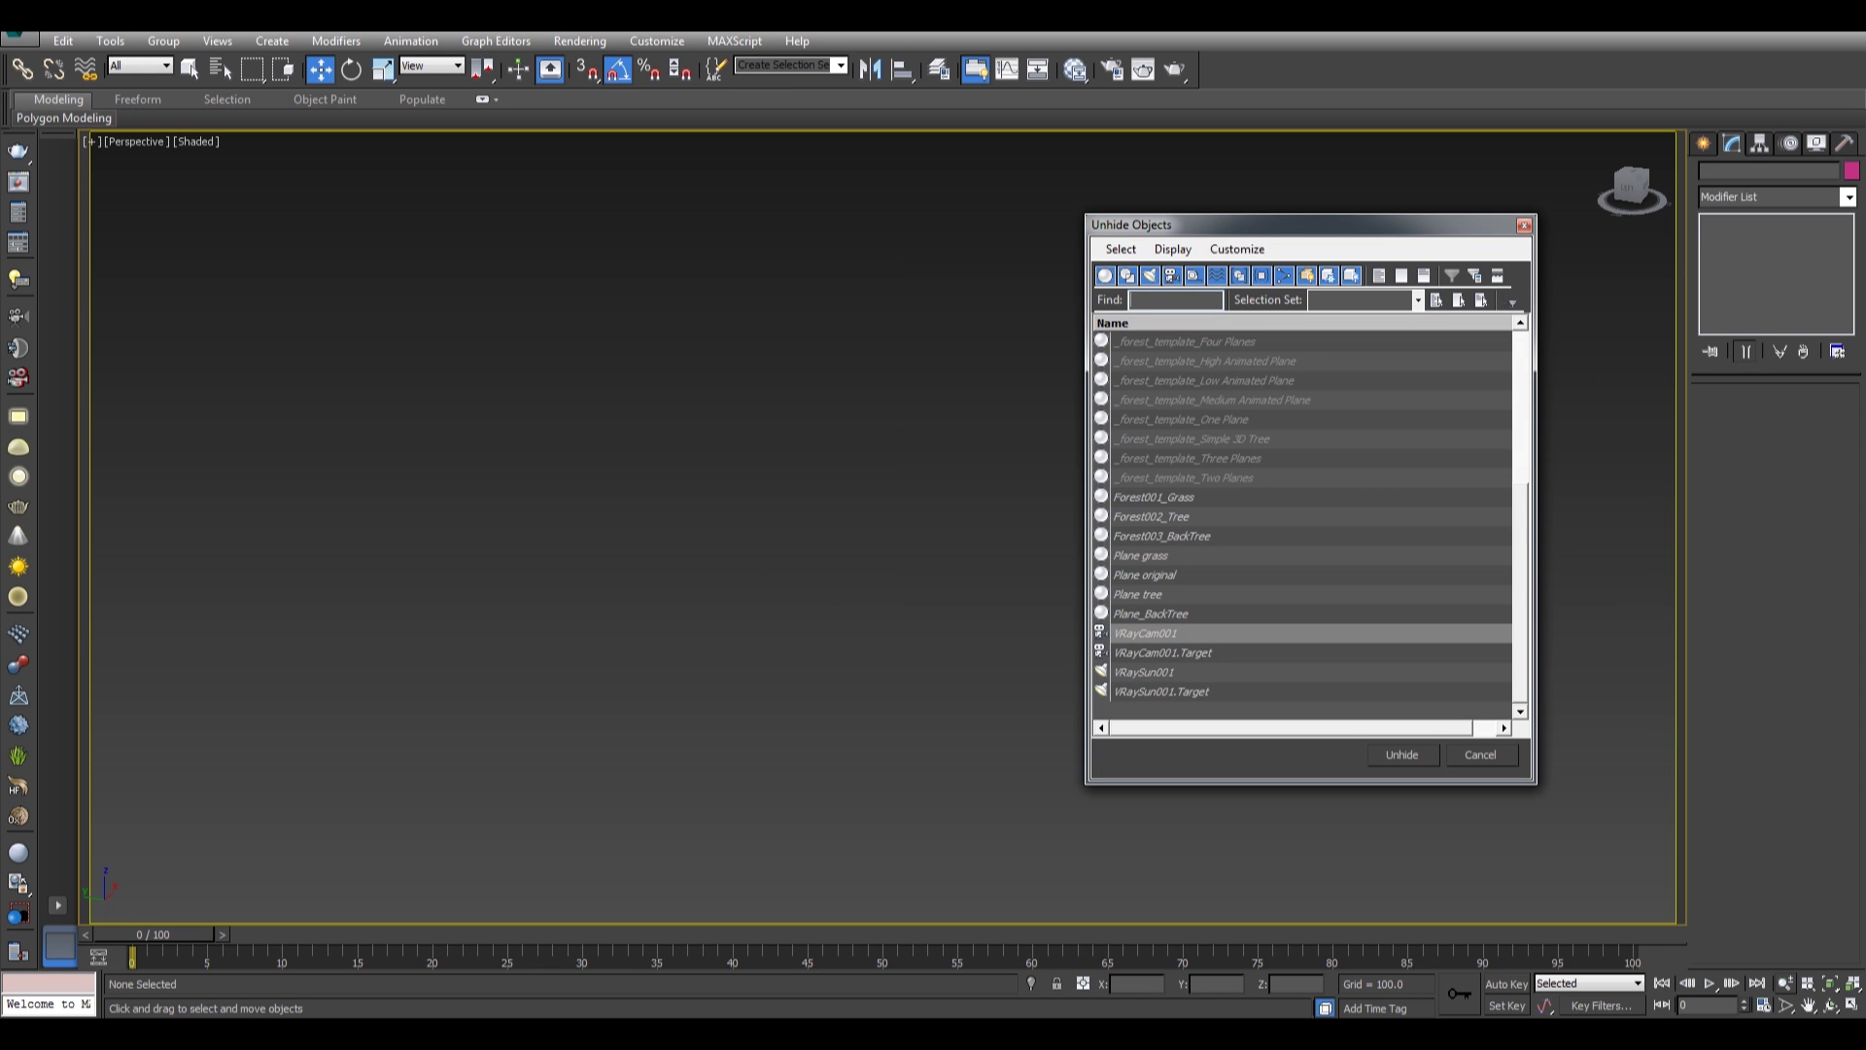
pyautogui.click(1145, 574)
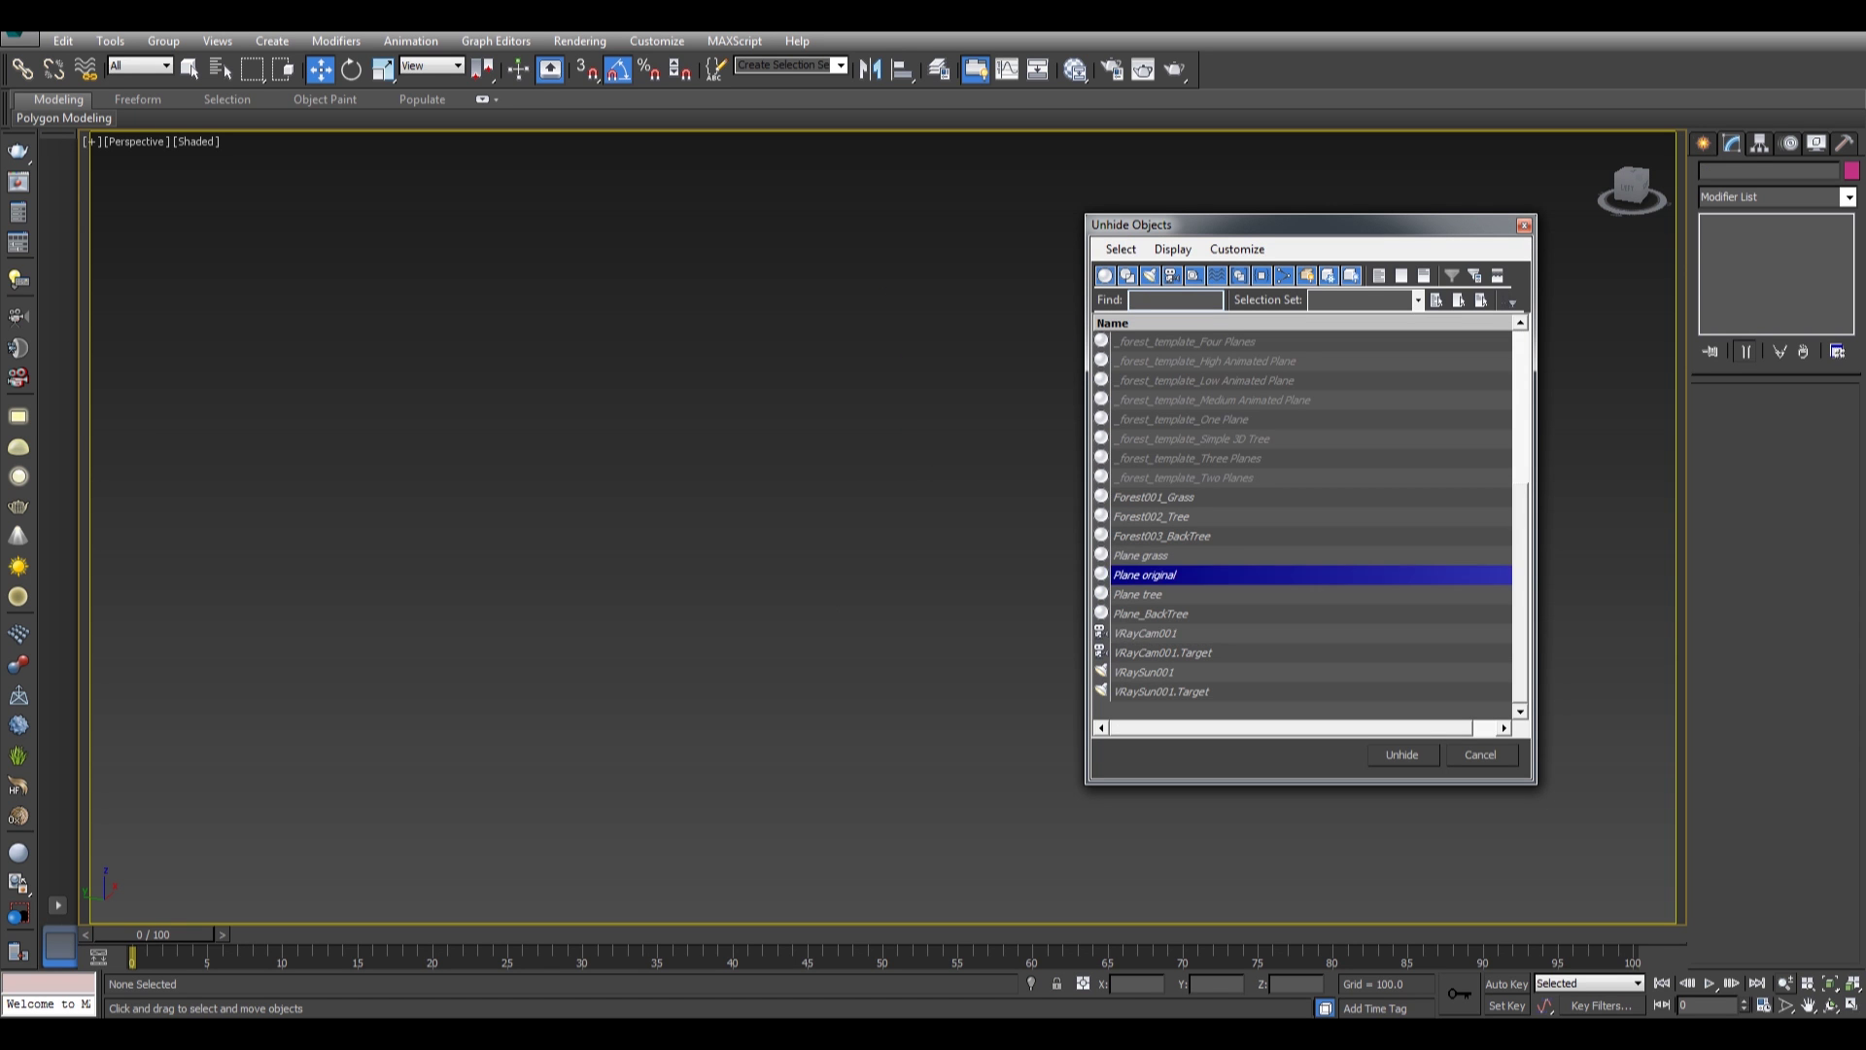
pyautogui.click(1402, 755)
# Inspect Plane original's Edit Poly and Tessellate modifiers, switching Edit Poly off and back on to compare the terrain shape.
pyautogui.click(1137, 506)
pyautogui.keyDown('alt'); pyautogui.moveTo(836, 544); pyautogui.dragTo(727, 610, button='middle'); pyautogui.keyUp('alt')
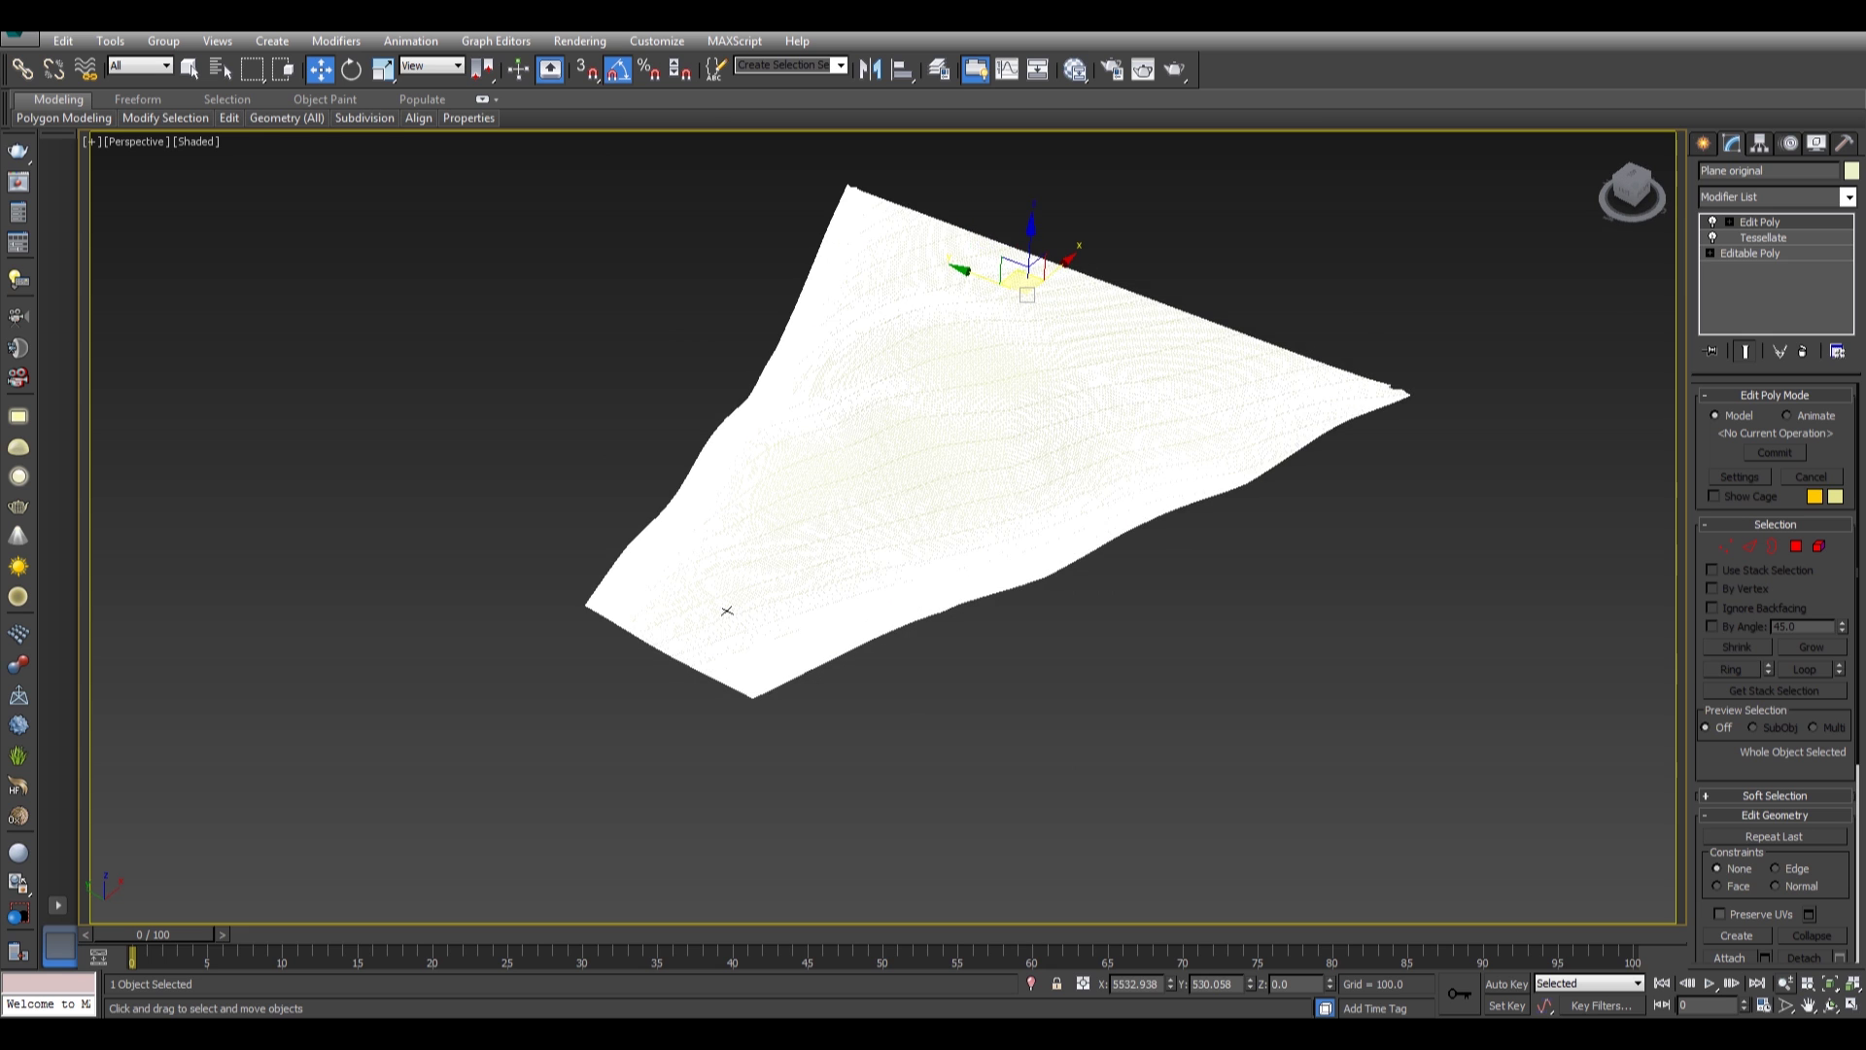
pyautogui.click(1712, 223)
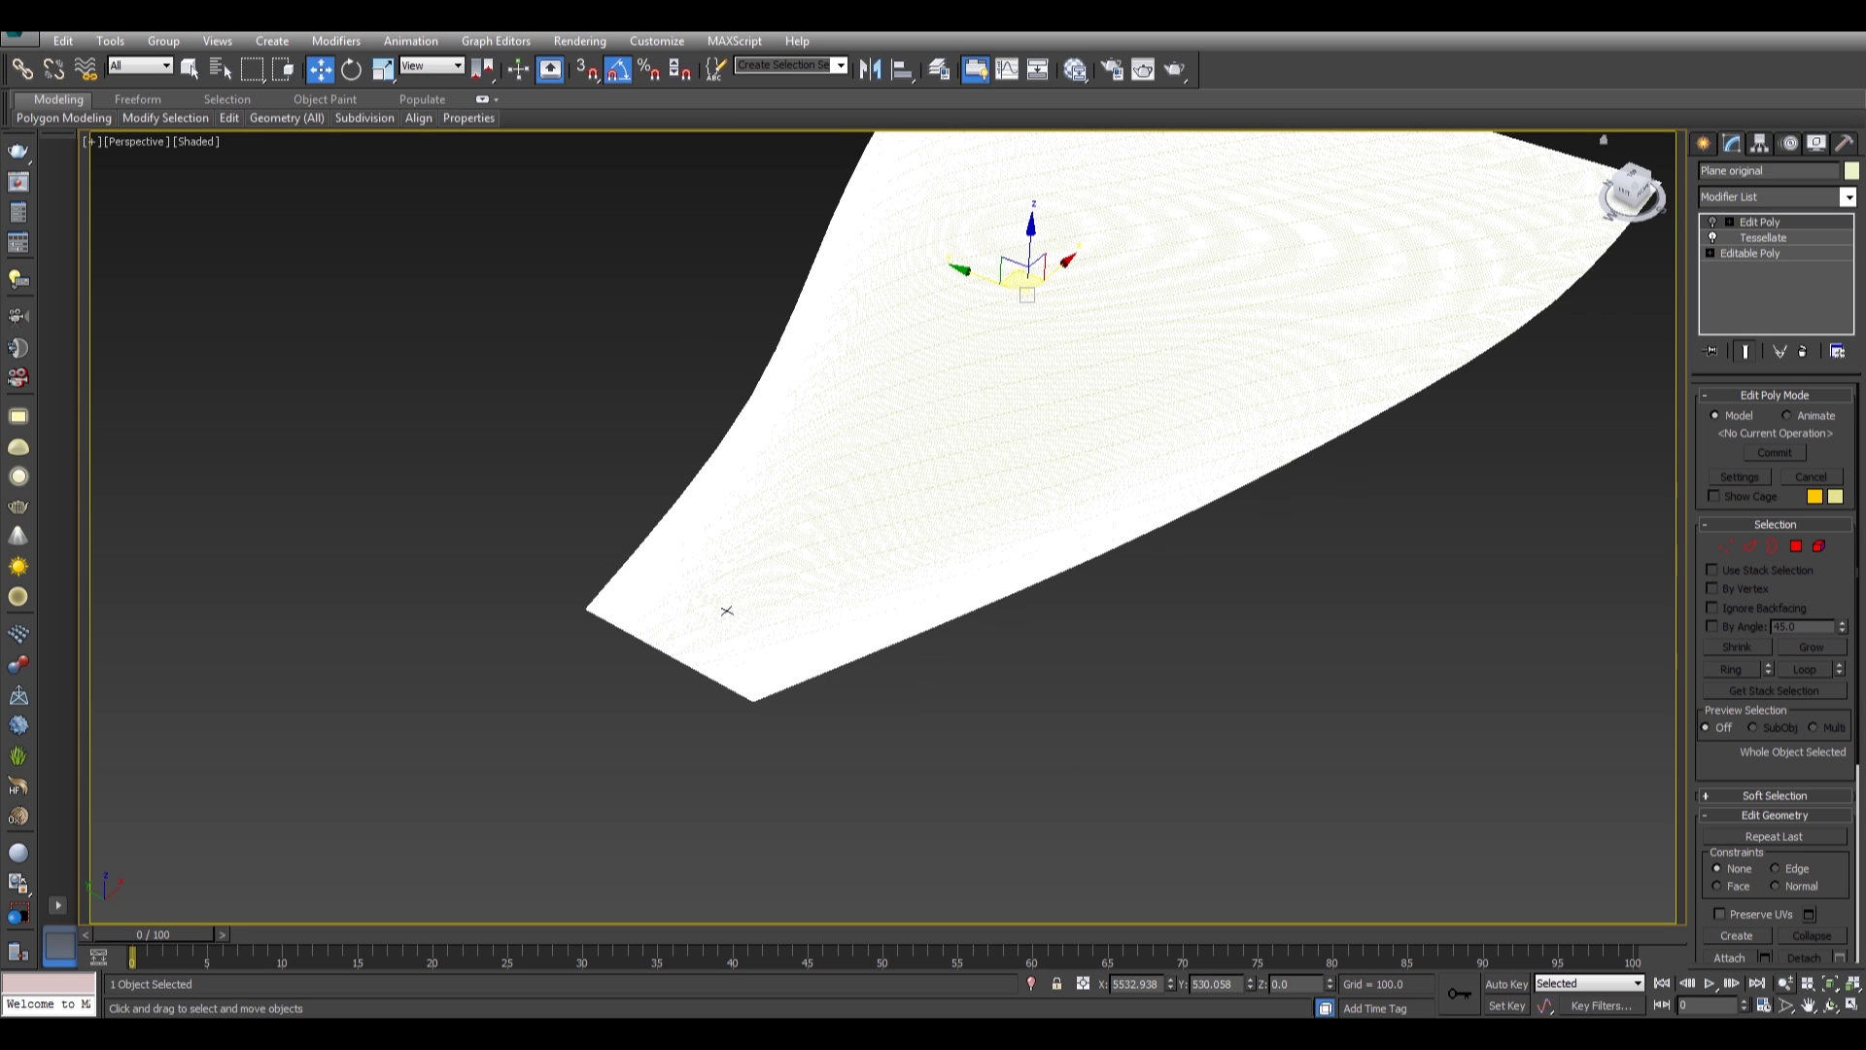
pyautogui.keyDown('alt'); pyautogui.moveTo(1608, 255); pyautogui.dragTo(1592, 239, button='middle'); pyautogui.keyUp('alt')
pyautogui.click(1763, 237)
pyautogui.click(954, 576)
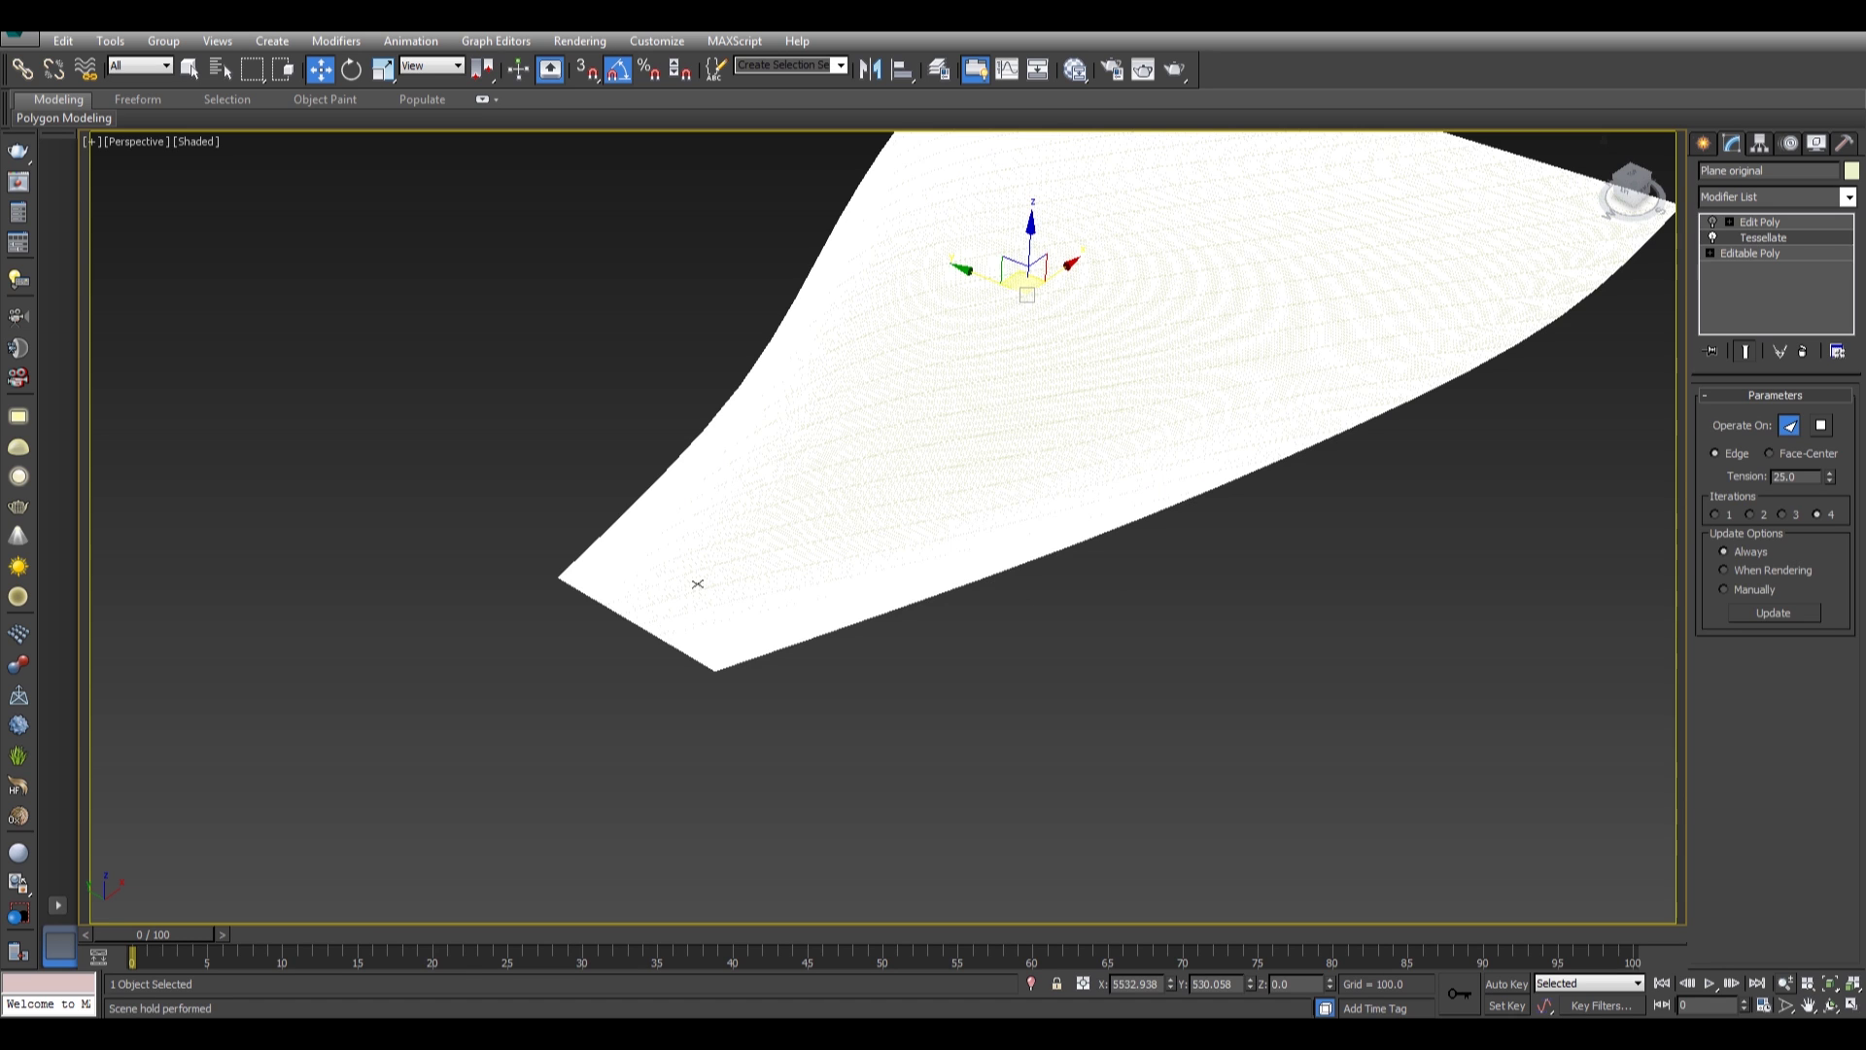
pyautogui.click(1760, 222)
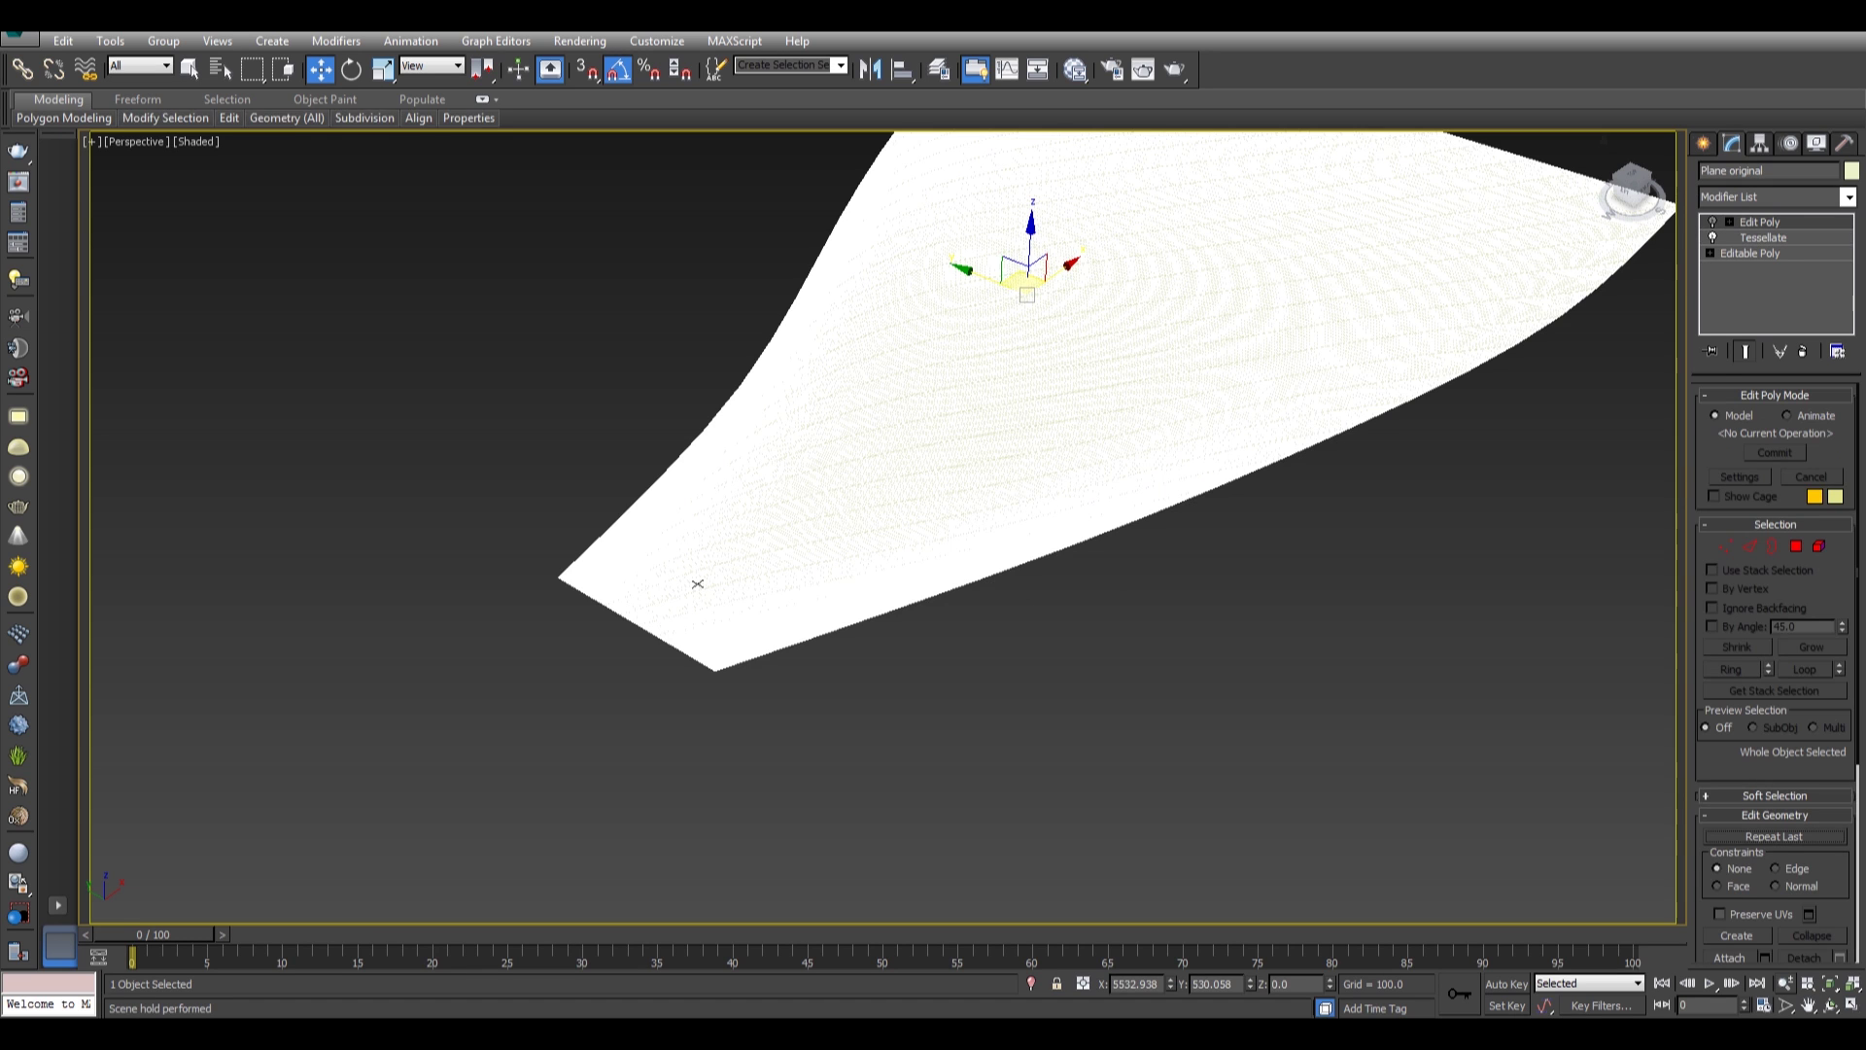
pyautogui.click(1712, 222)
# Bring up the Paint Deformation settings of Plane original's Edit Poly modifier and review the sculpted hills.
pyautogui.keyDown('alt'); pyautogui.moveTo(698, 584); pyautogui.dragTo(613, 494, button='middle'); pyautogui.keyUp('alt')
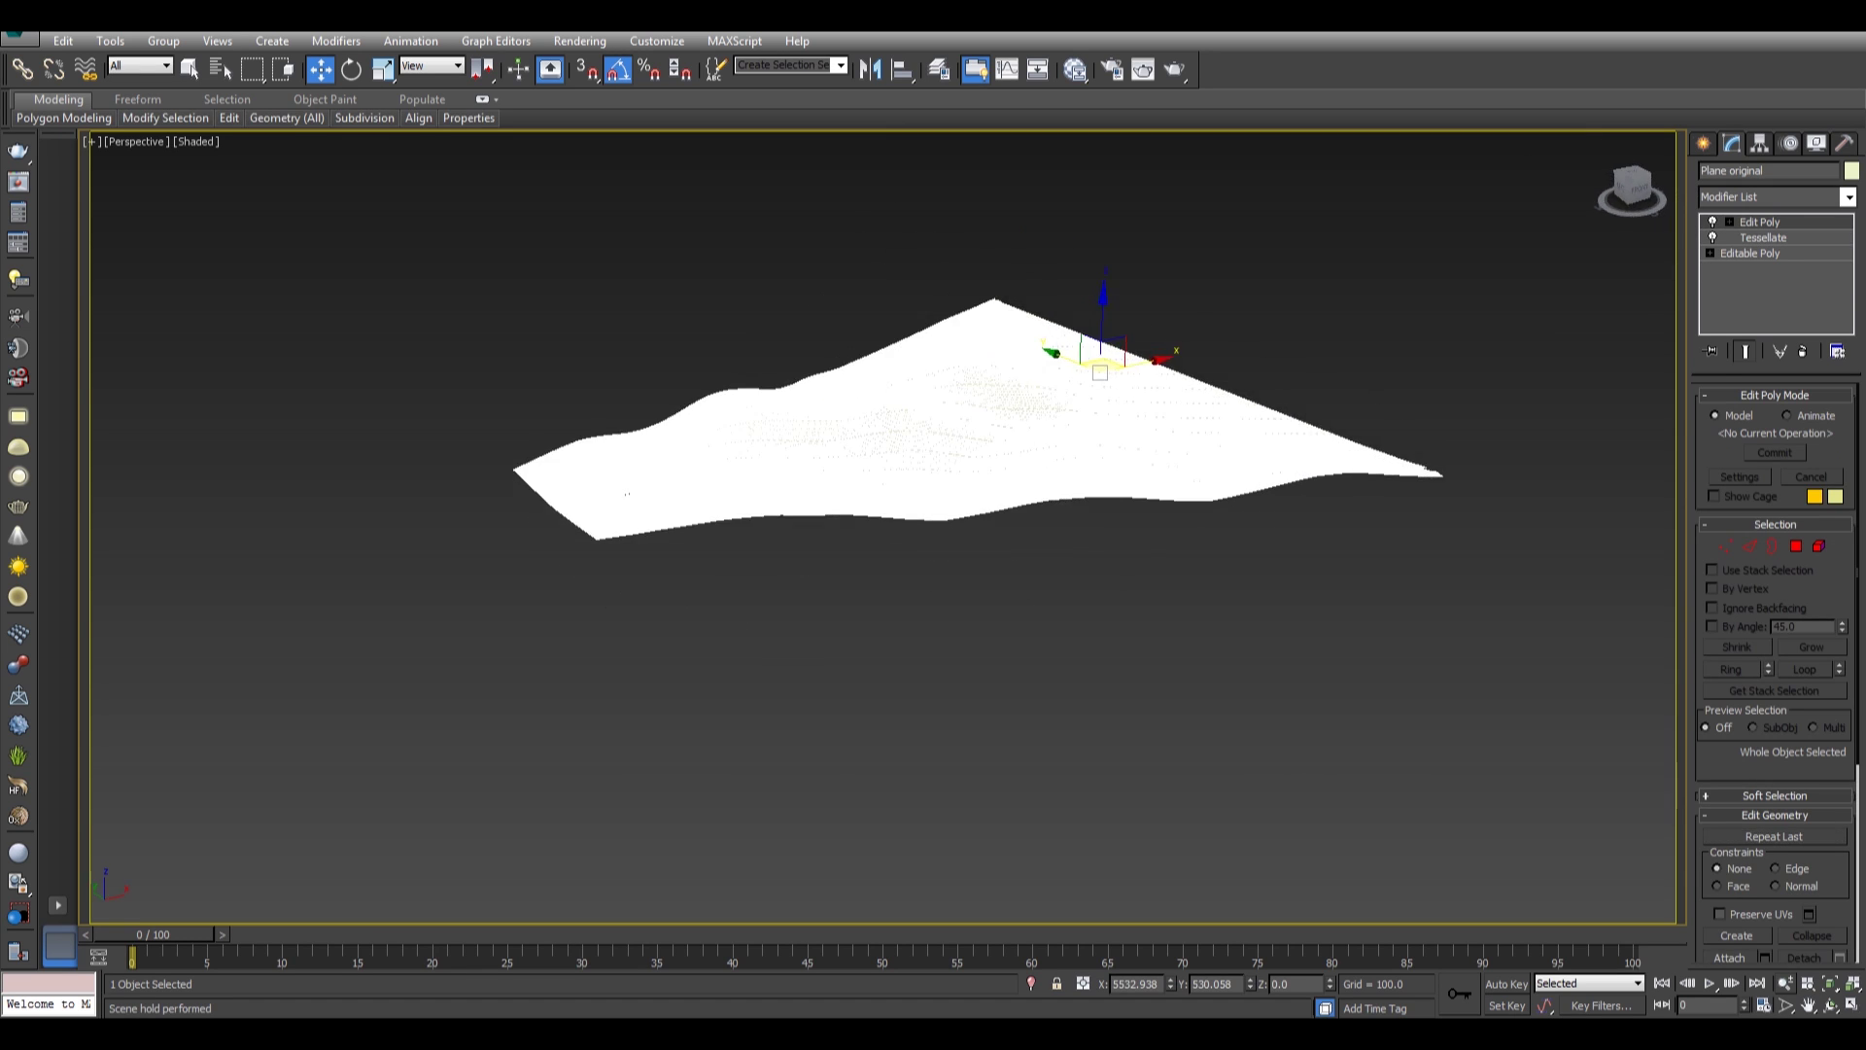
pyautogui.scroll(4, 612, 494)
pyautogui.rightClick(1686, 589)
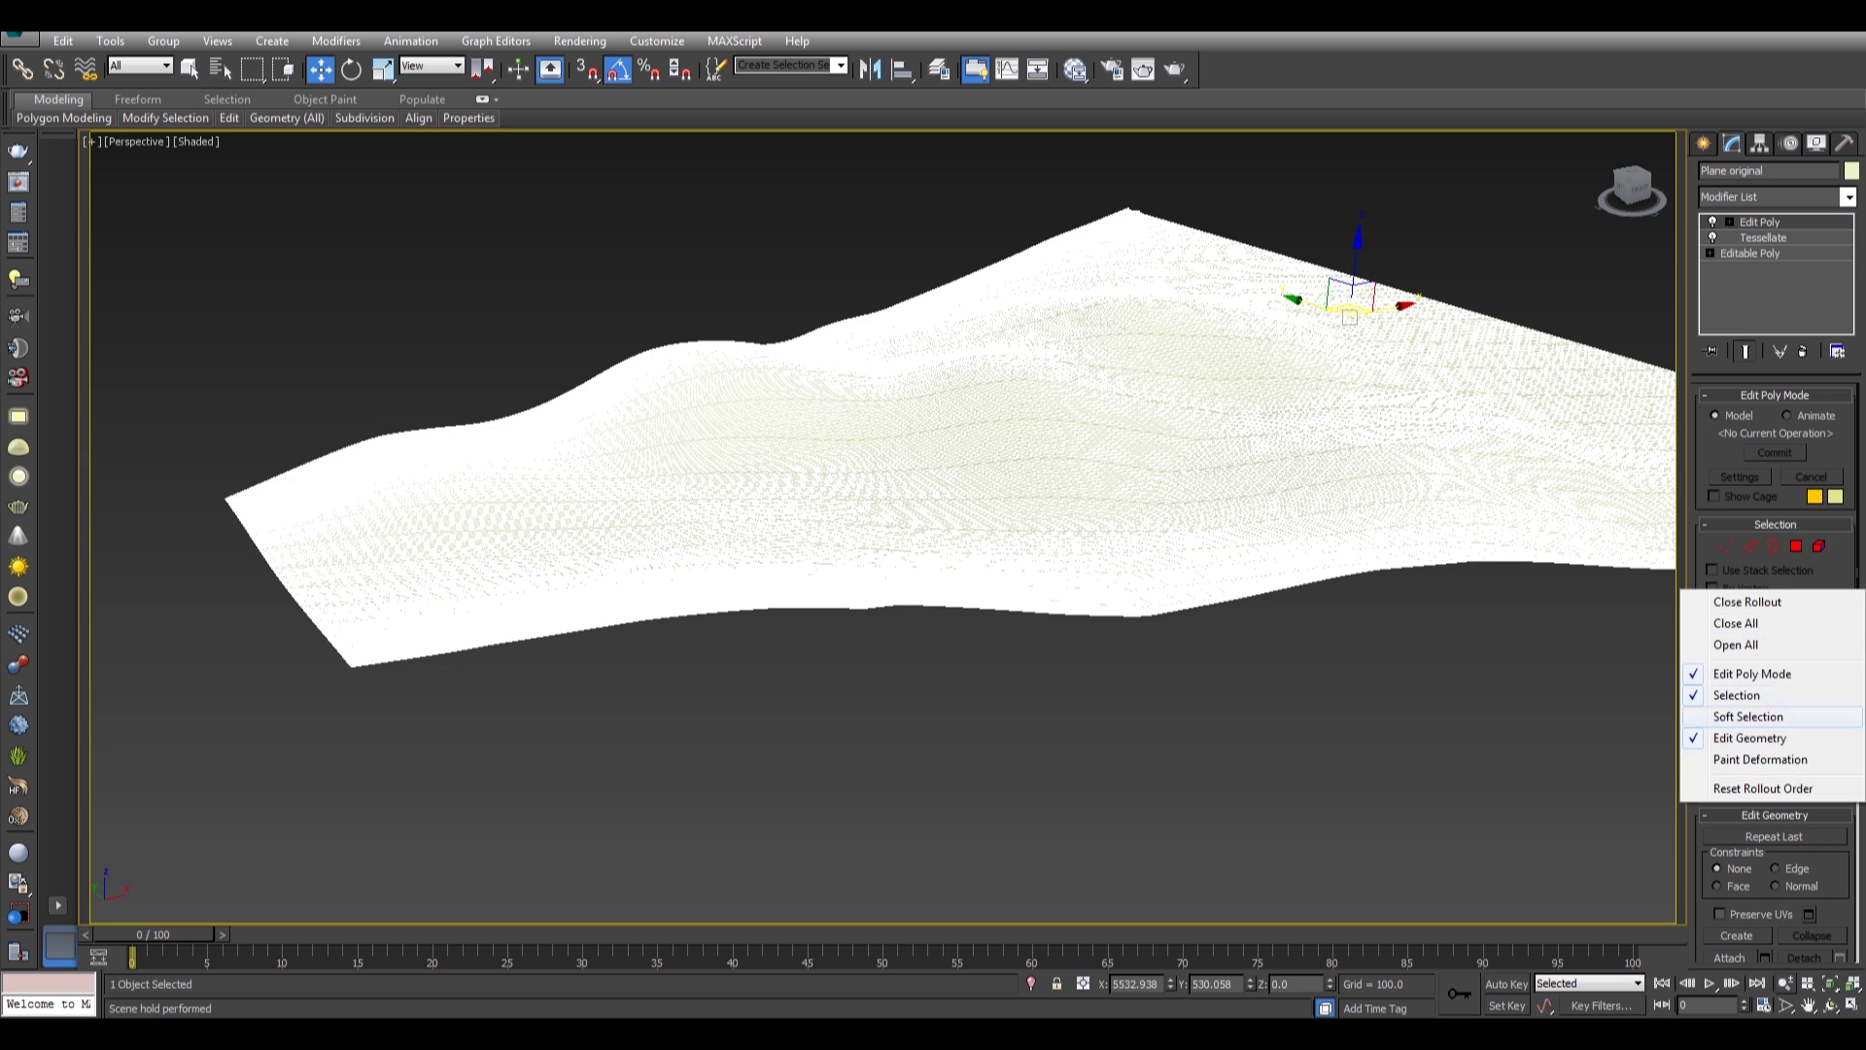
pyautogui.click(1760, 759)
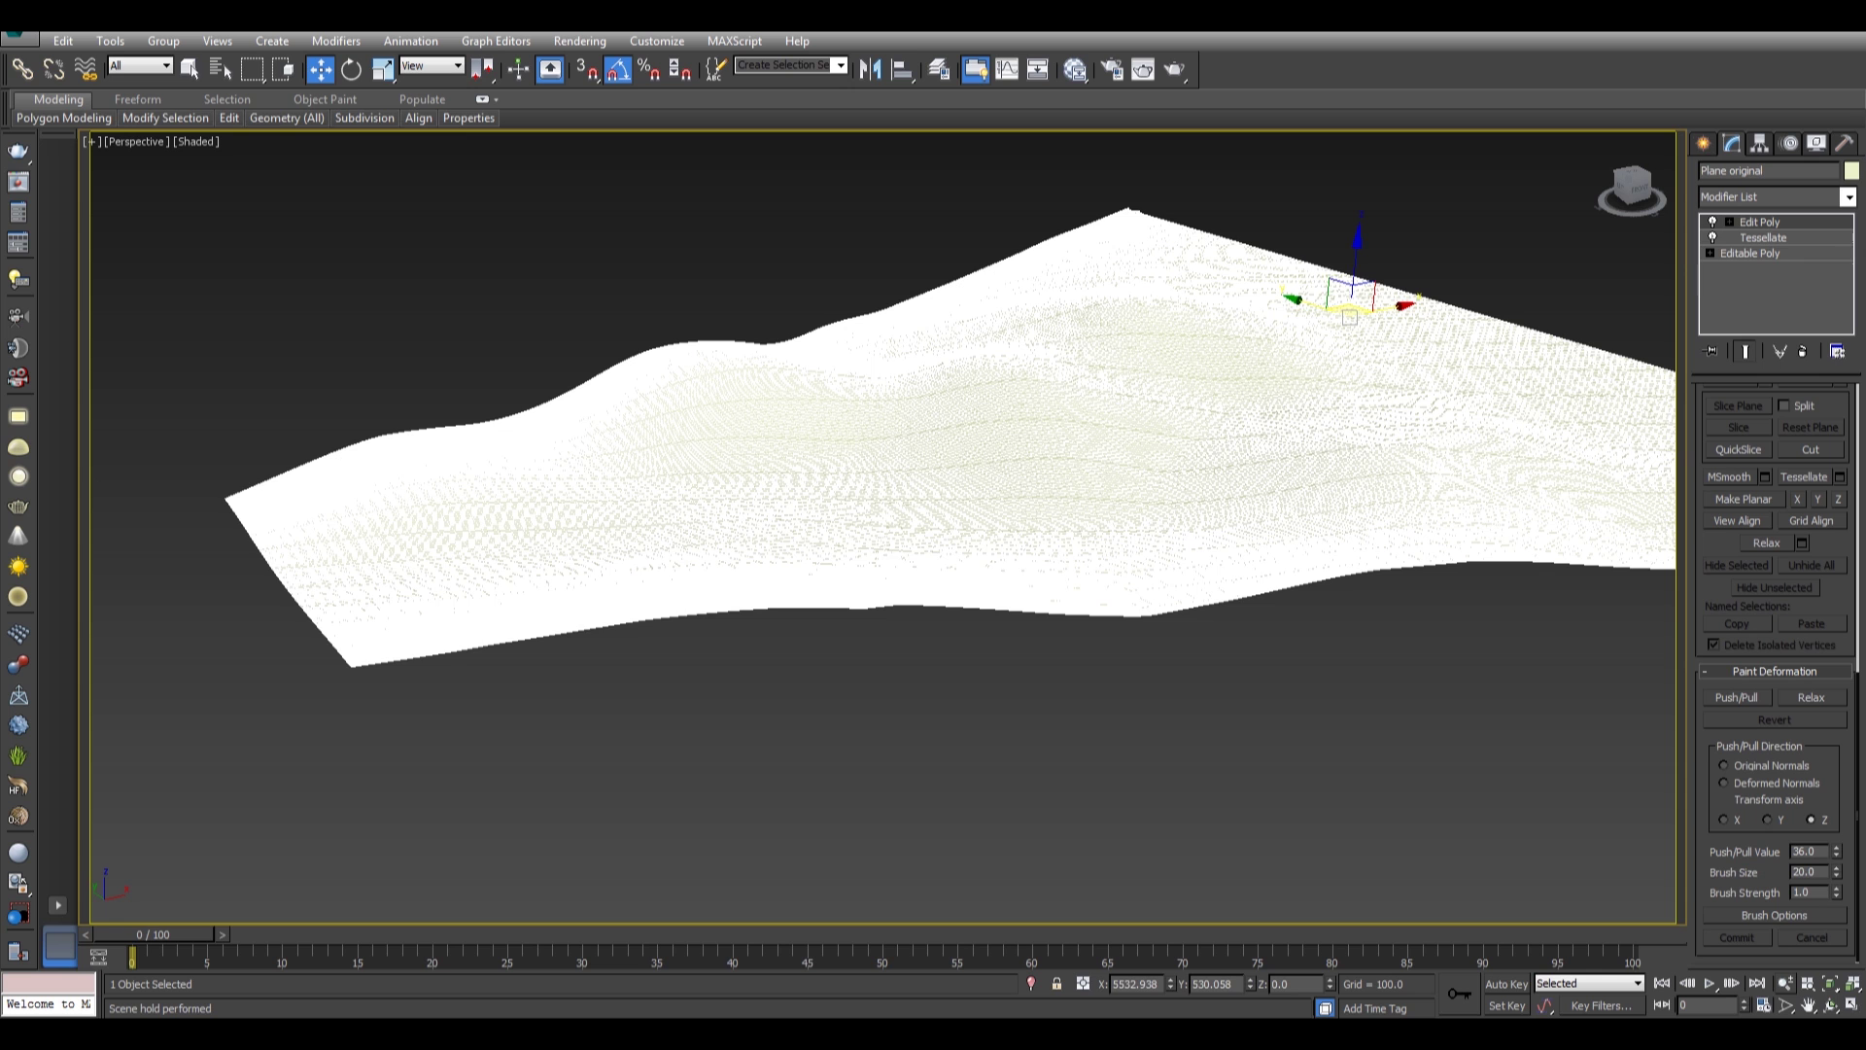
pyautogui.keyDown('alt'); pyautogui.moveTo(933, 544); pyautogui.dragTo(1026, 533, button='middle'); pyautogui.keyUp('alt')
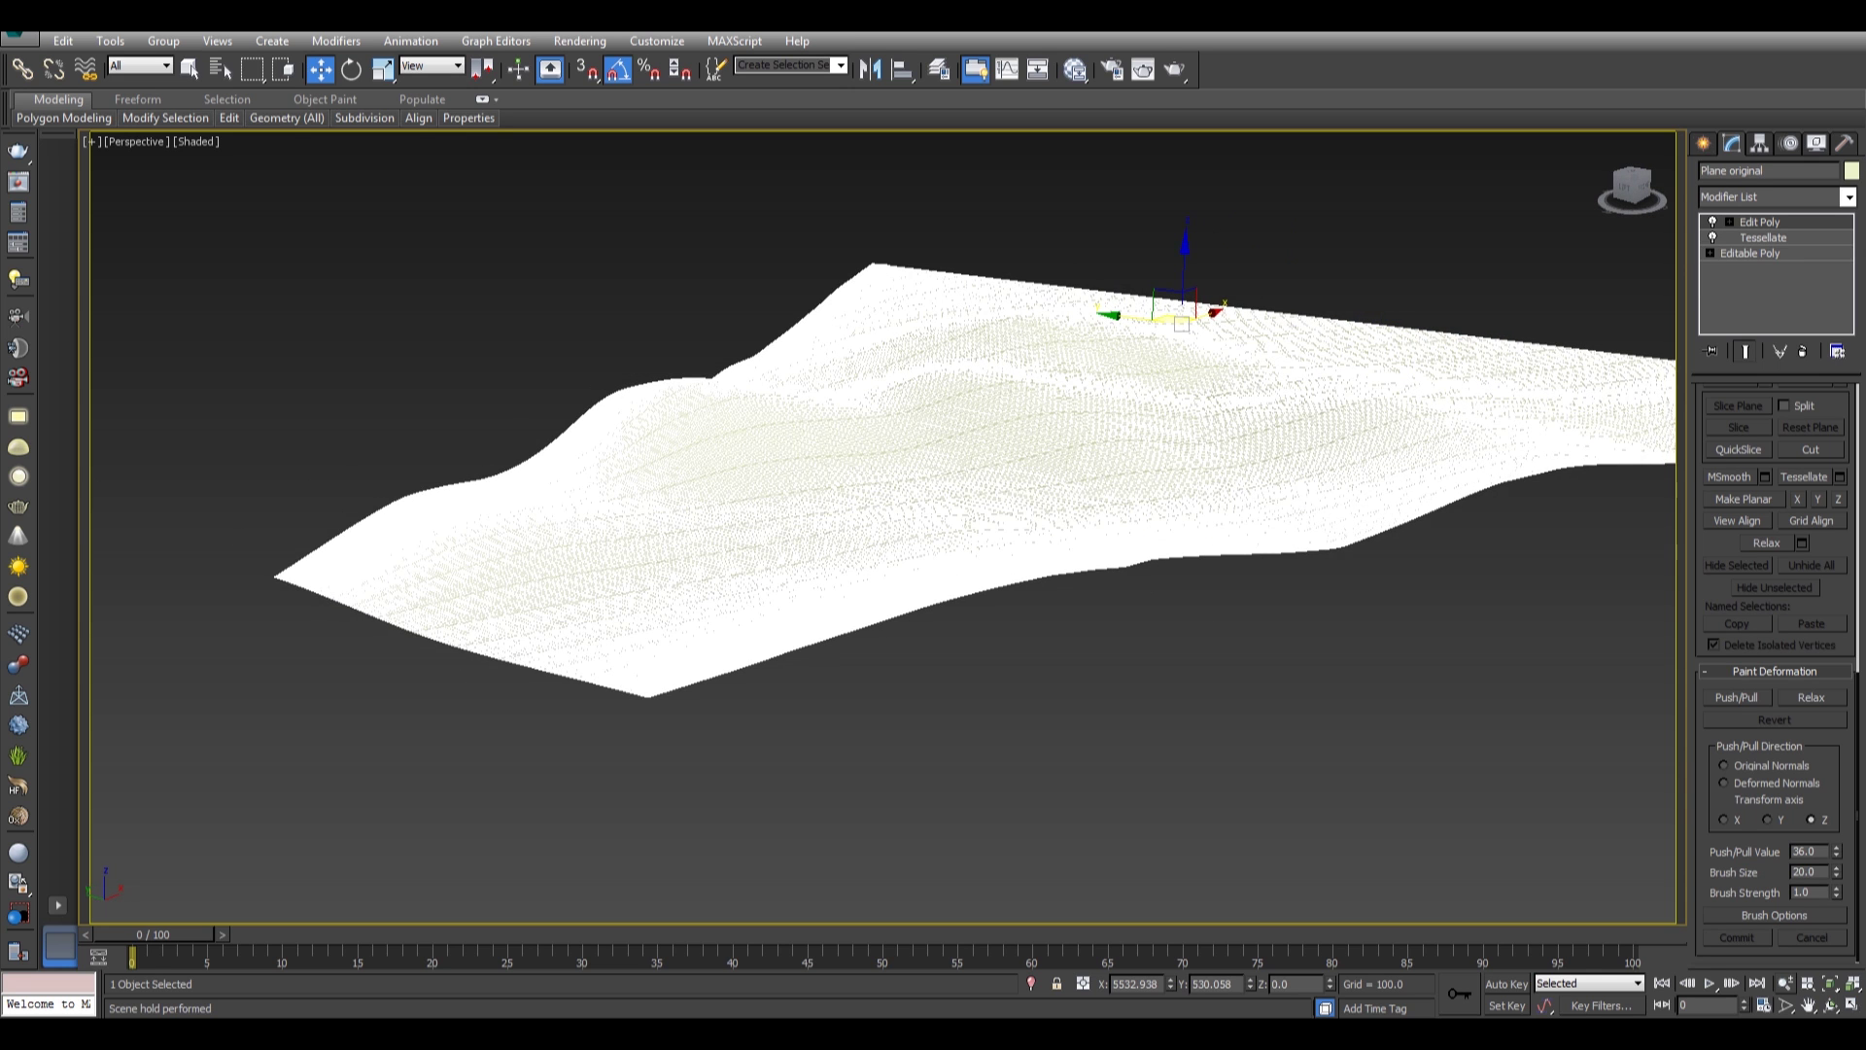
# Check the terrain through VRayCam001, return to the perspective view and reselect Plane original.
pyautogui.press('c')
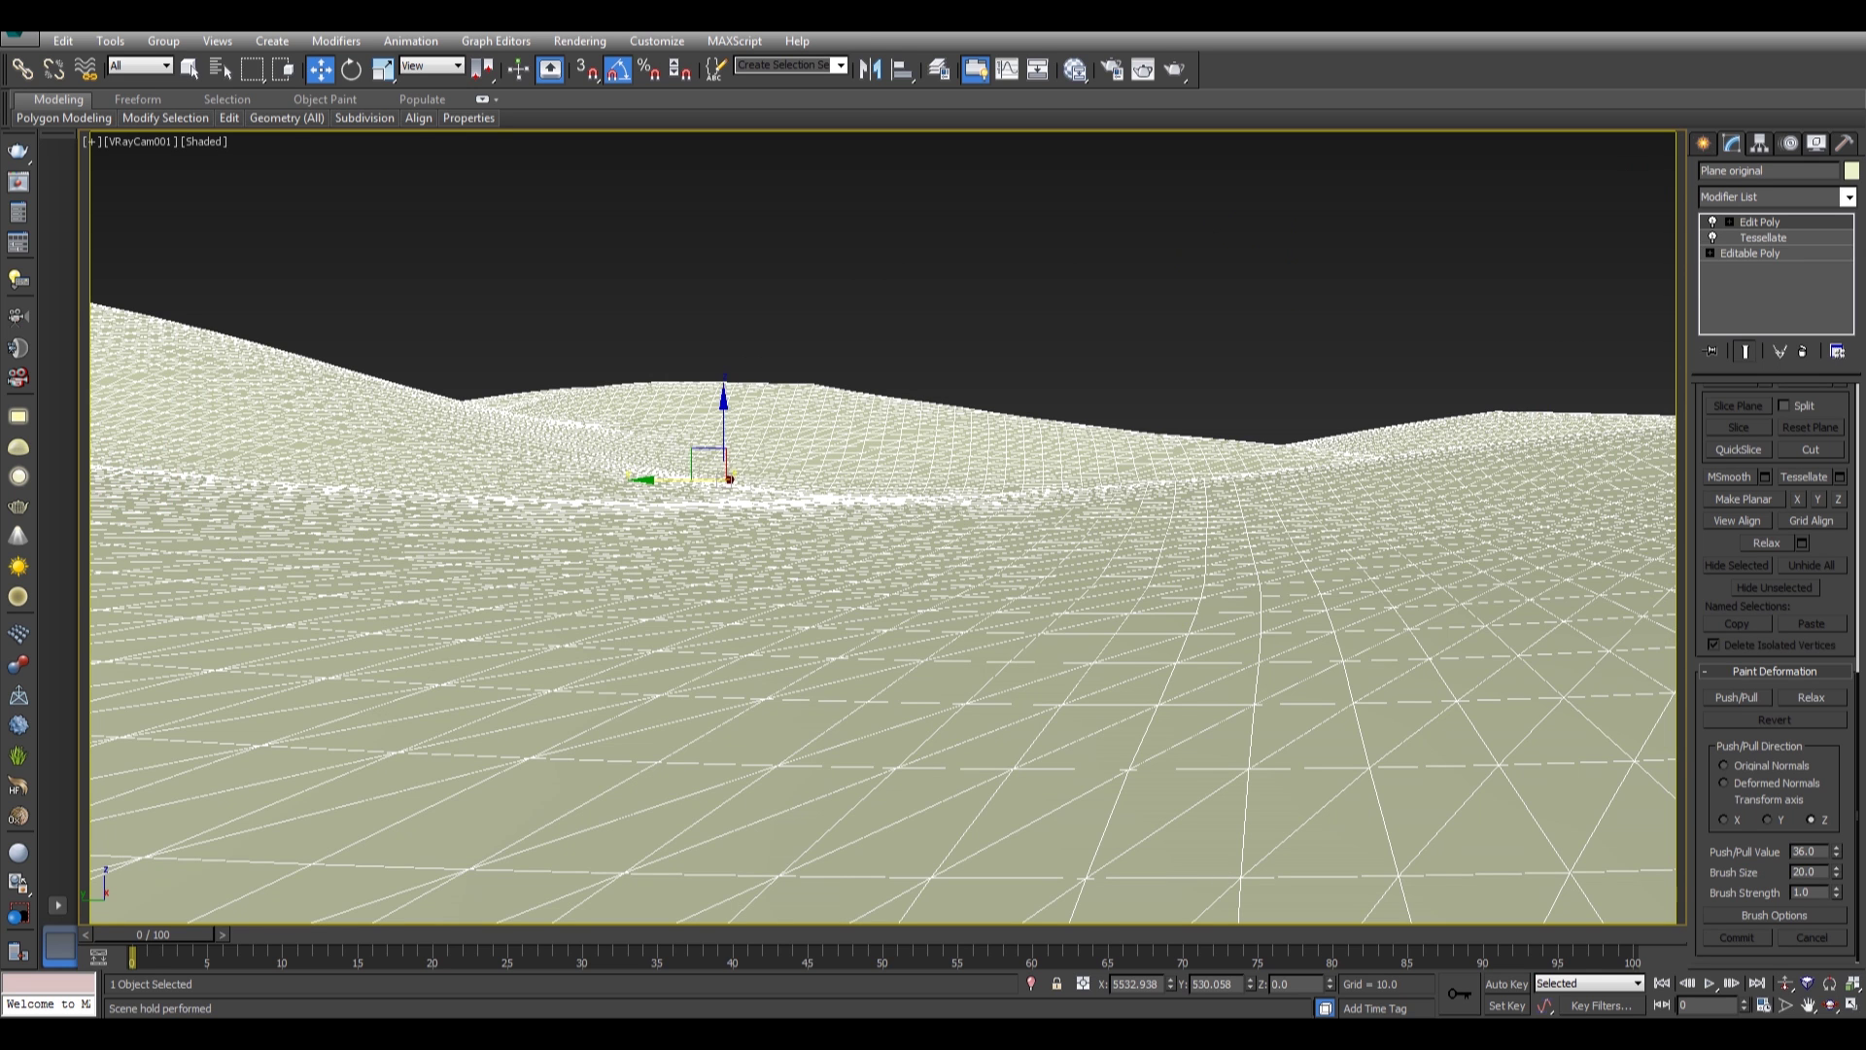
pyautogui.hotkey('ctrl', 'd')
pyautogui.press('p')
pyautogui.scroll(-6, 739, 527)
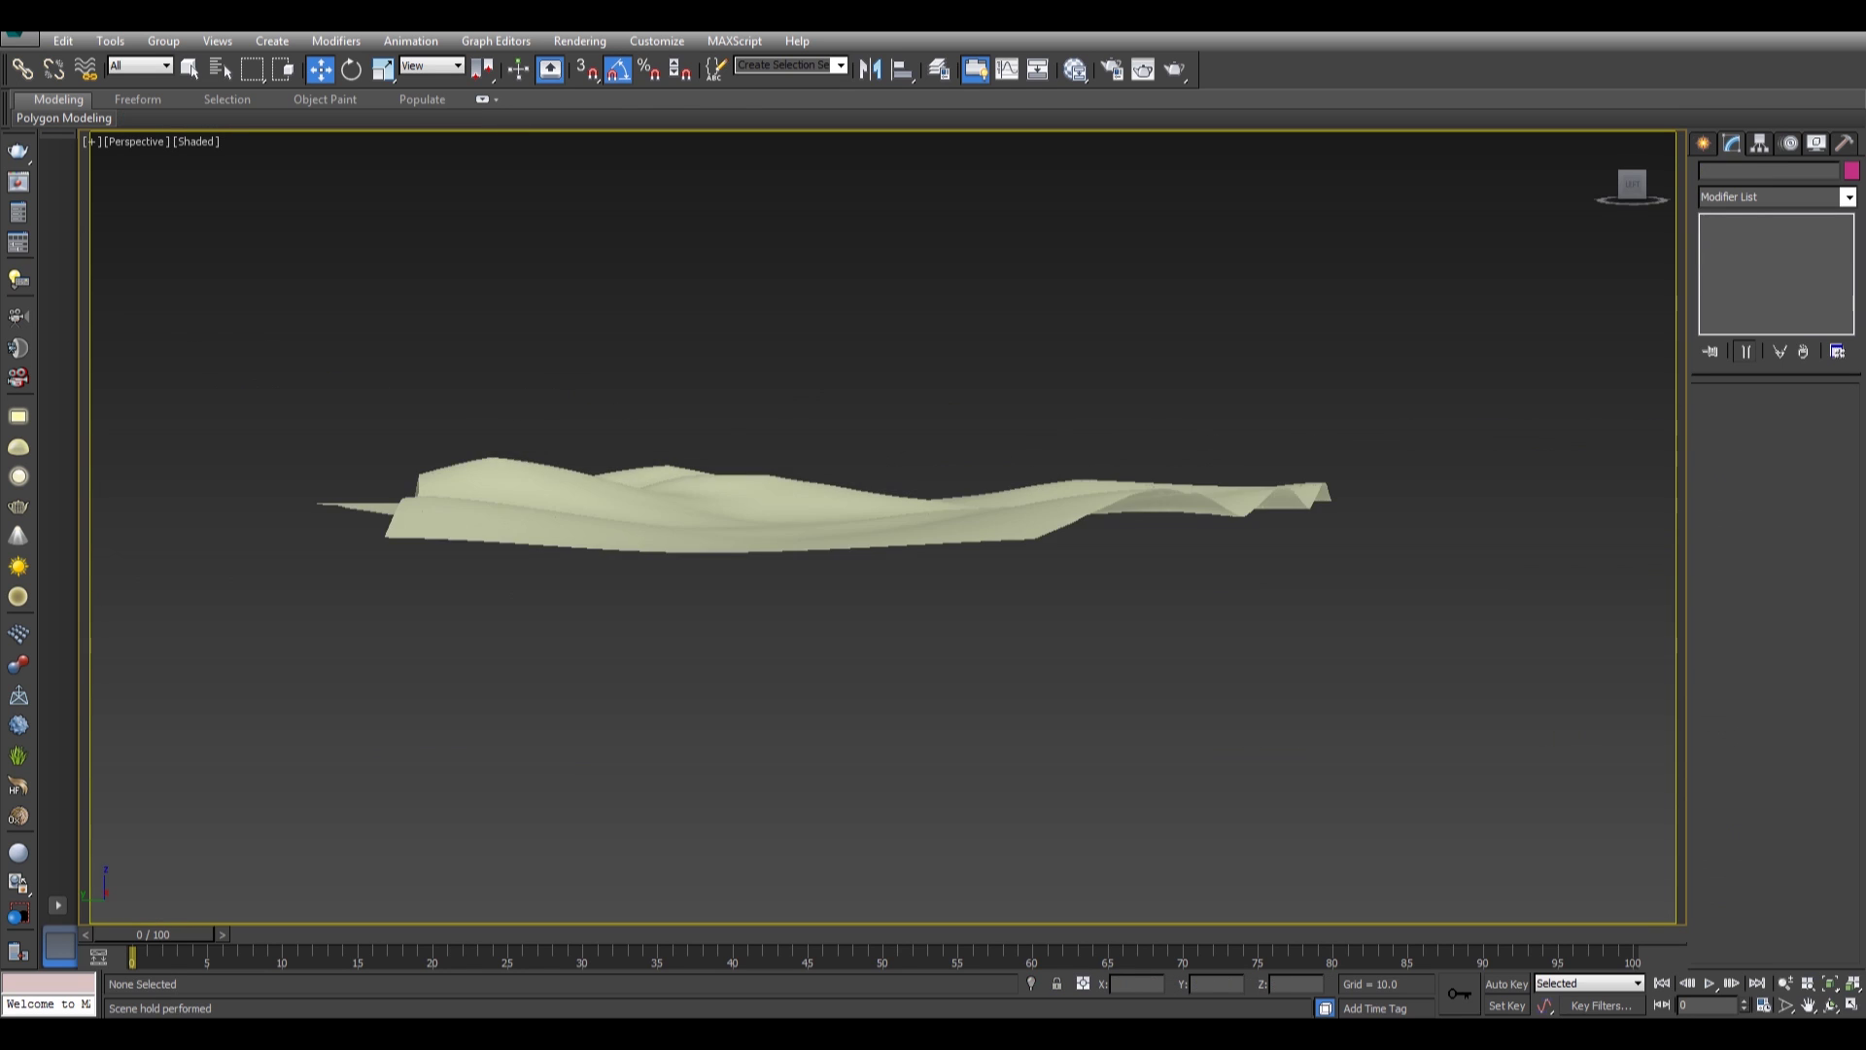
pyautogui.moveTo(739, 526)
pyautogui.keyDown('alt'); pyautogui.mouseDown(button='middle')
pyautogui.moveTo(702, 630)
pyautogui.moveTo(717, 521)
pyautogui.mouseUp(button='middle'); pyautogui.keyUp('alt')
pyautogui.click(717, 521)
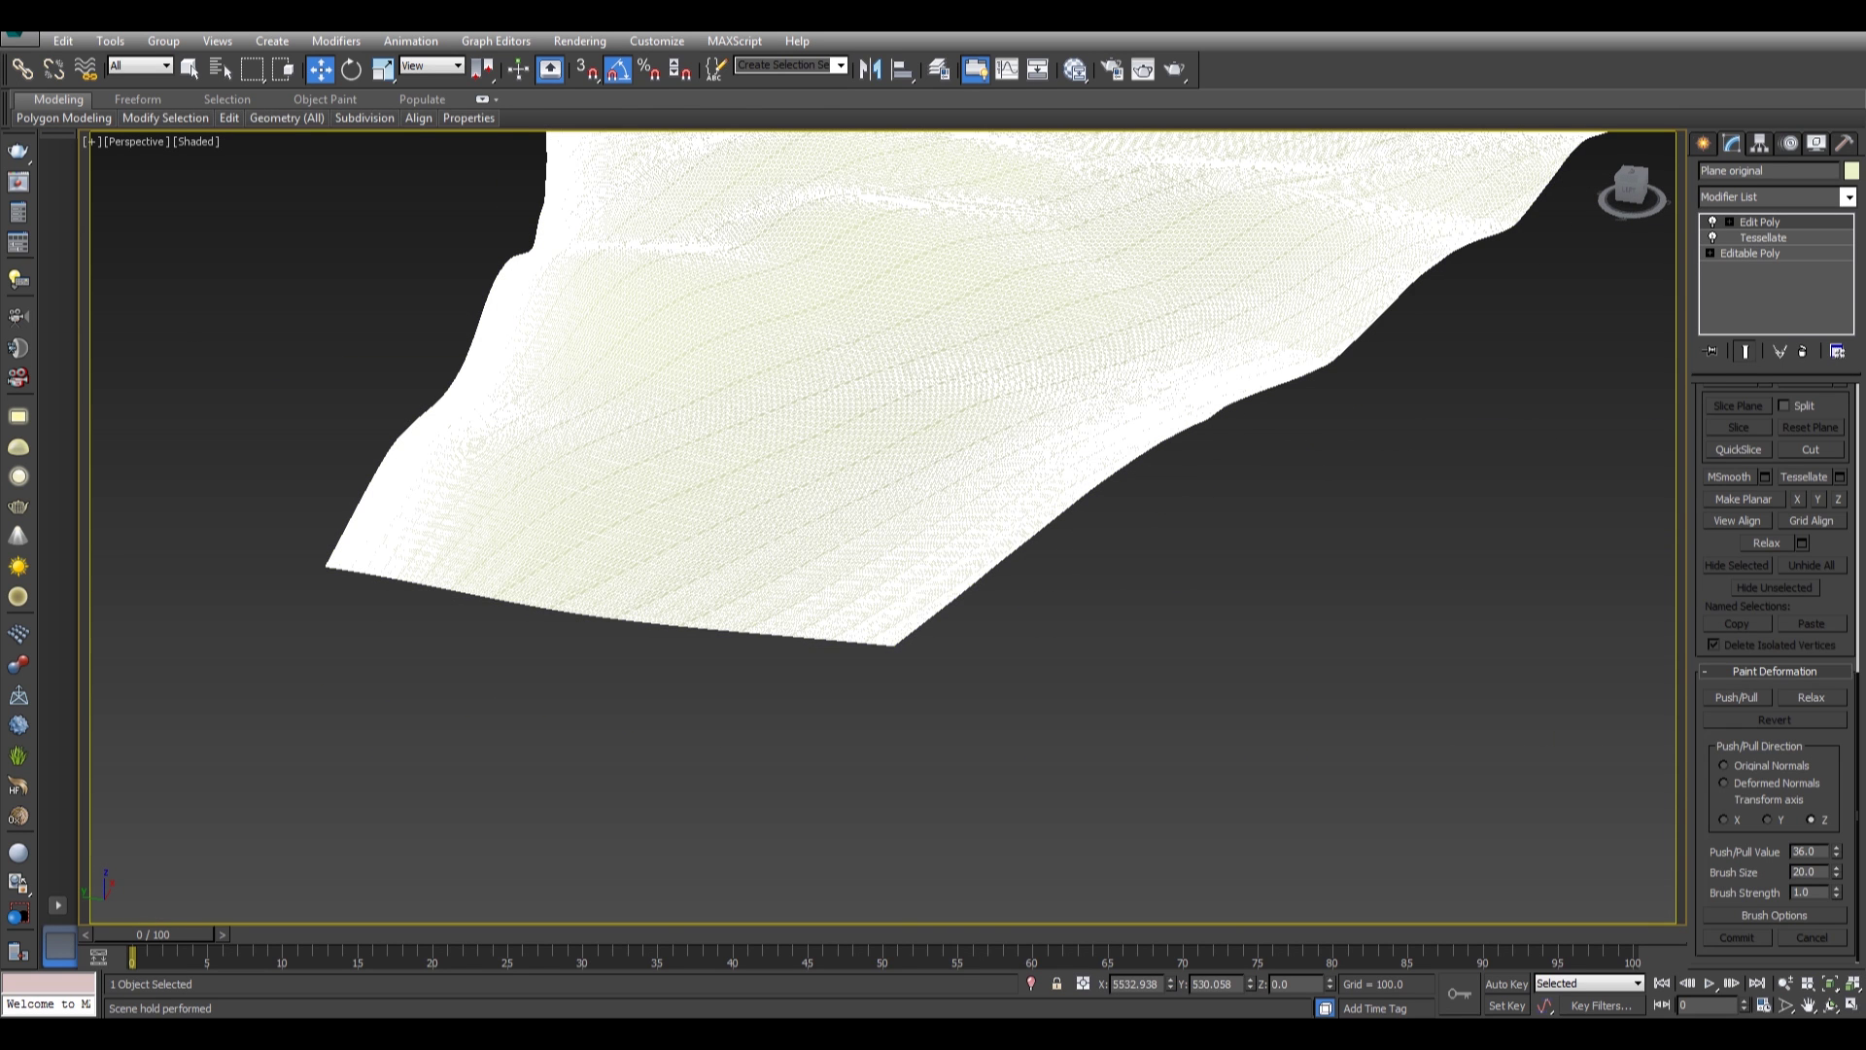
# Hide Plane original and unhide both Plane tree and Plane grass.
pyautogui.rightClick(776, 485)
pyautogui.click(824, 430)
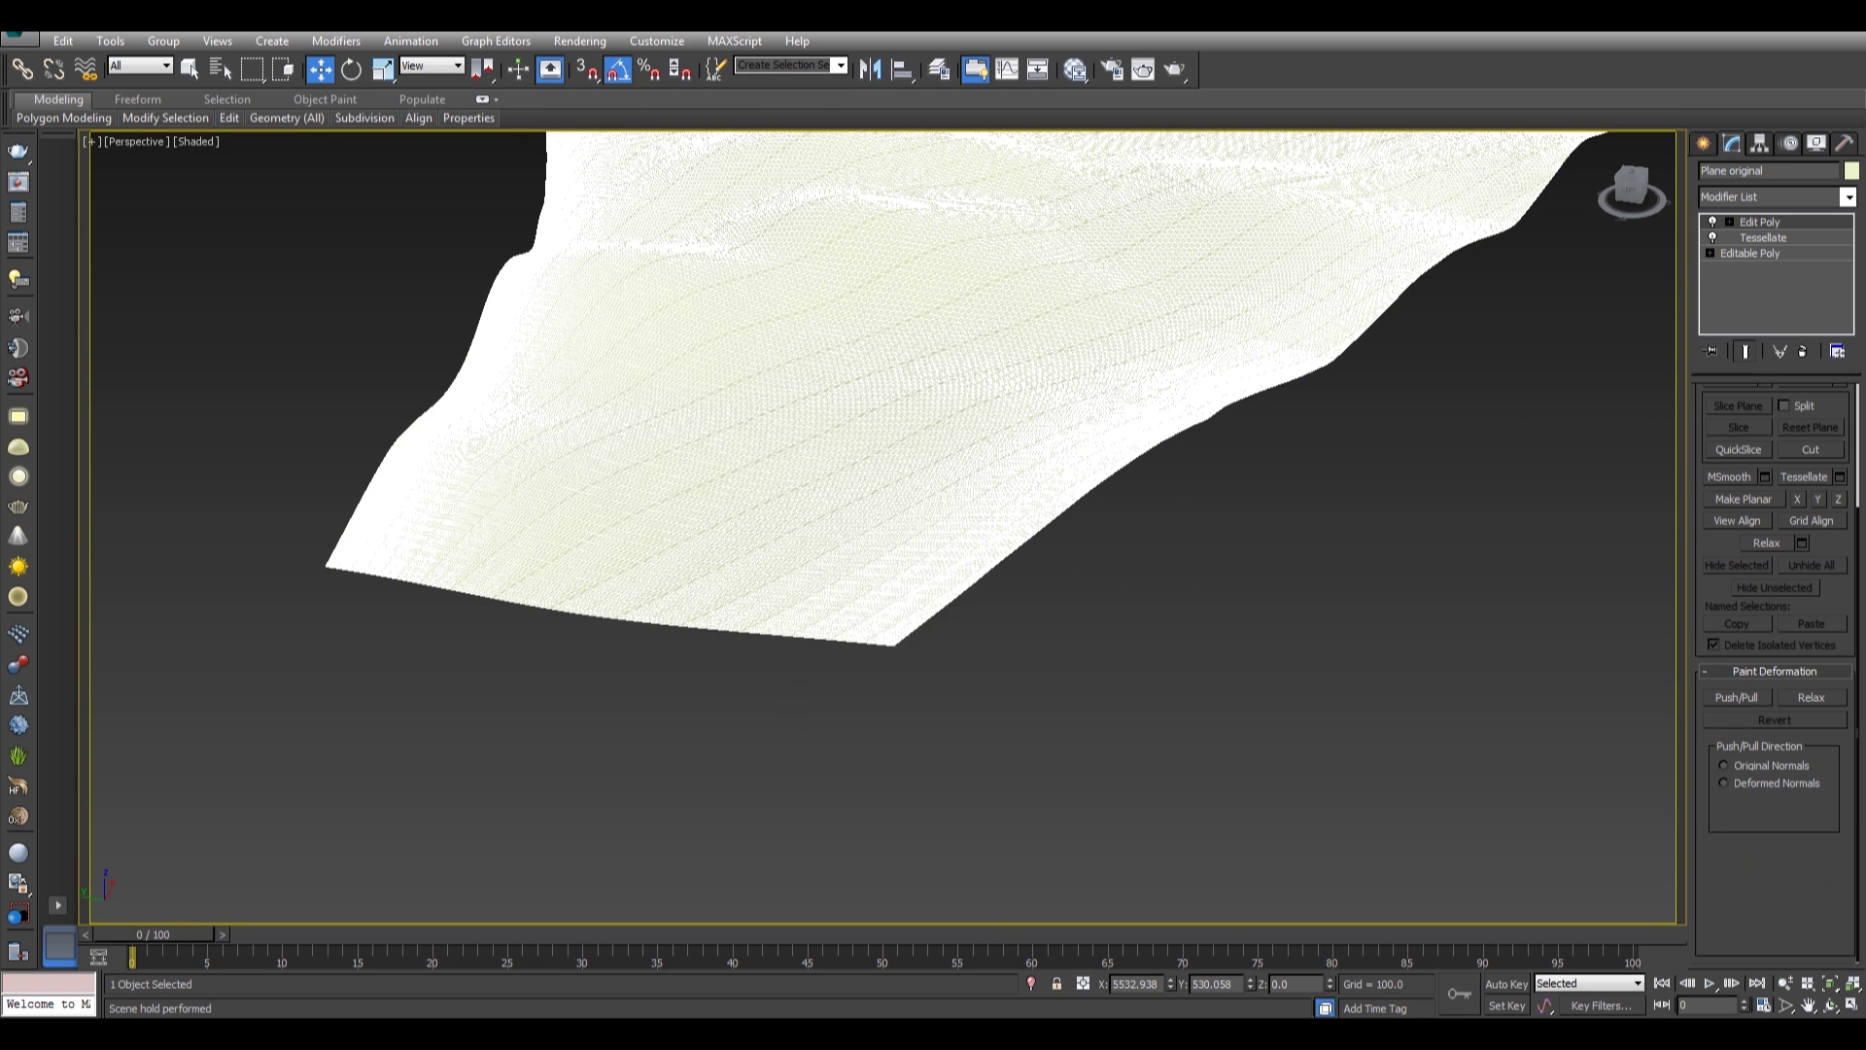
pyautogui.rightClick(852, 443)
pyautogui.click(896, 342)
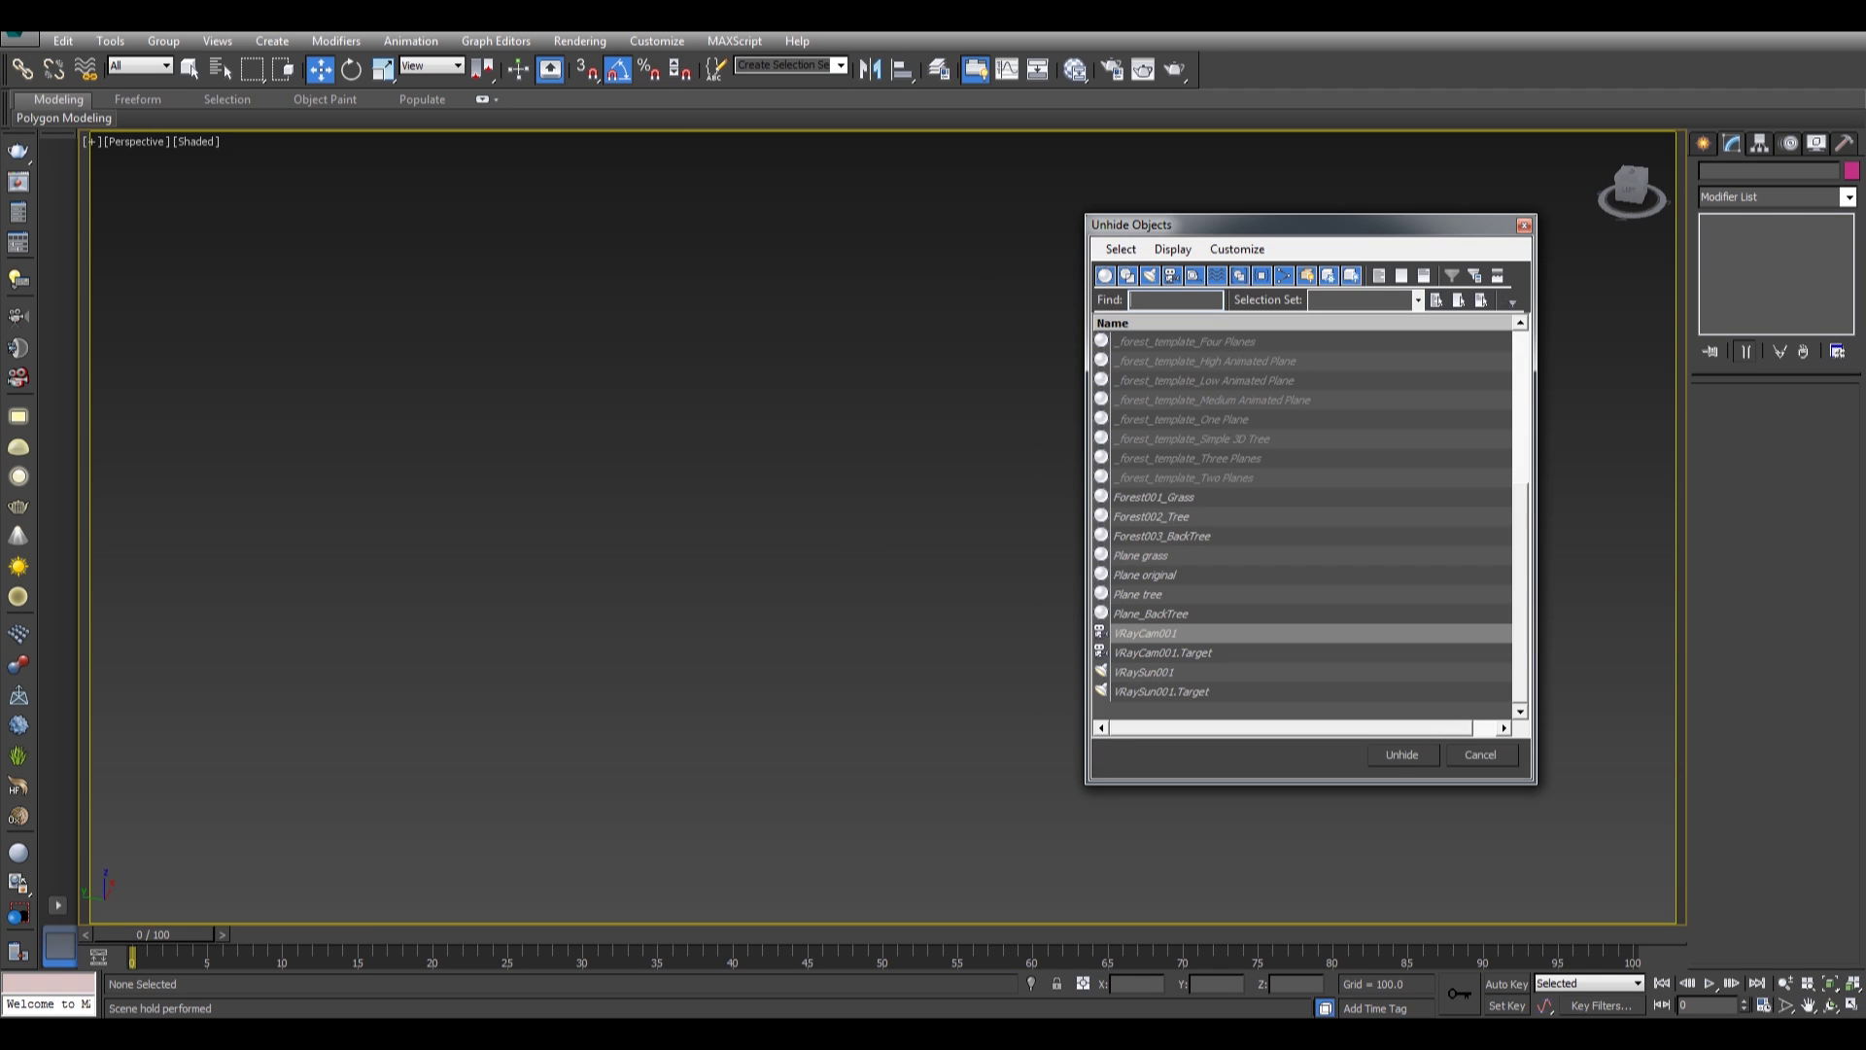
pyautogui.click(1151, 594)
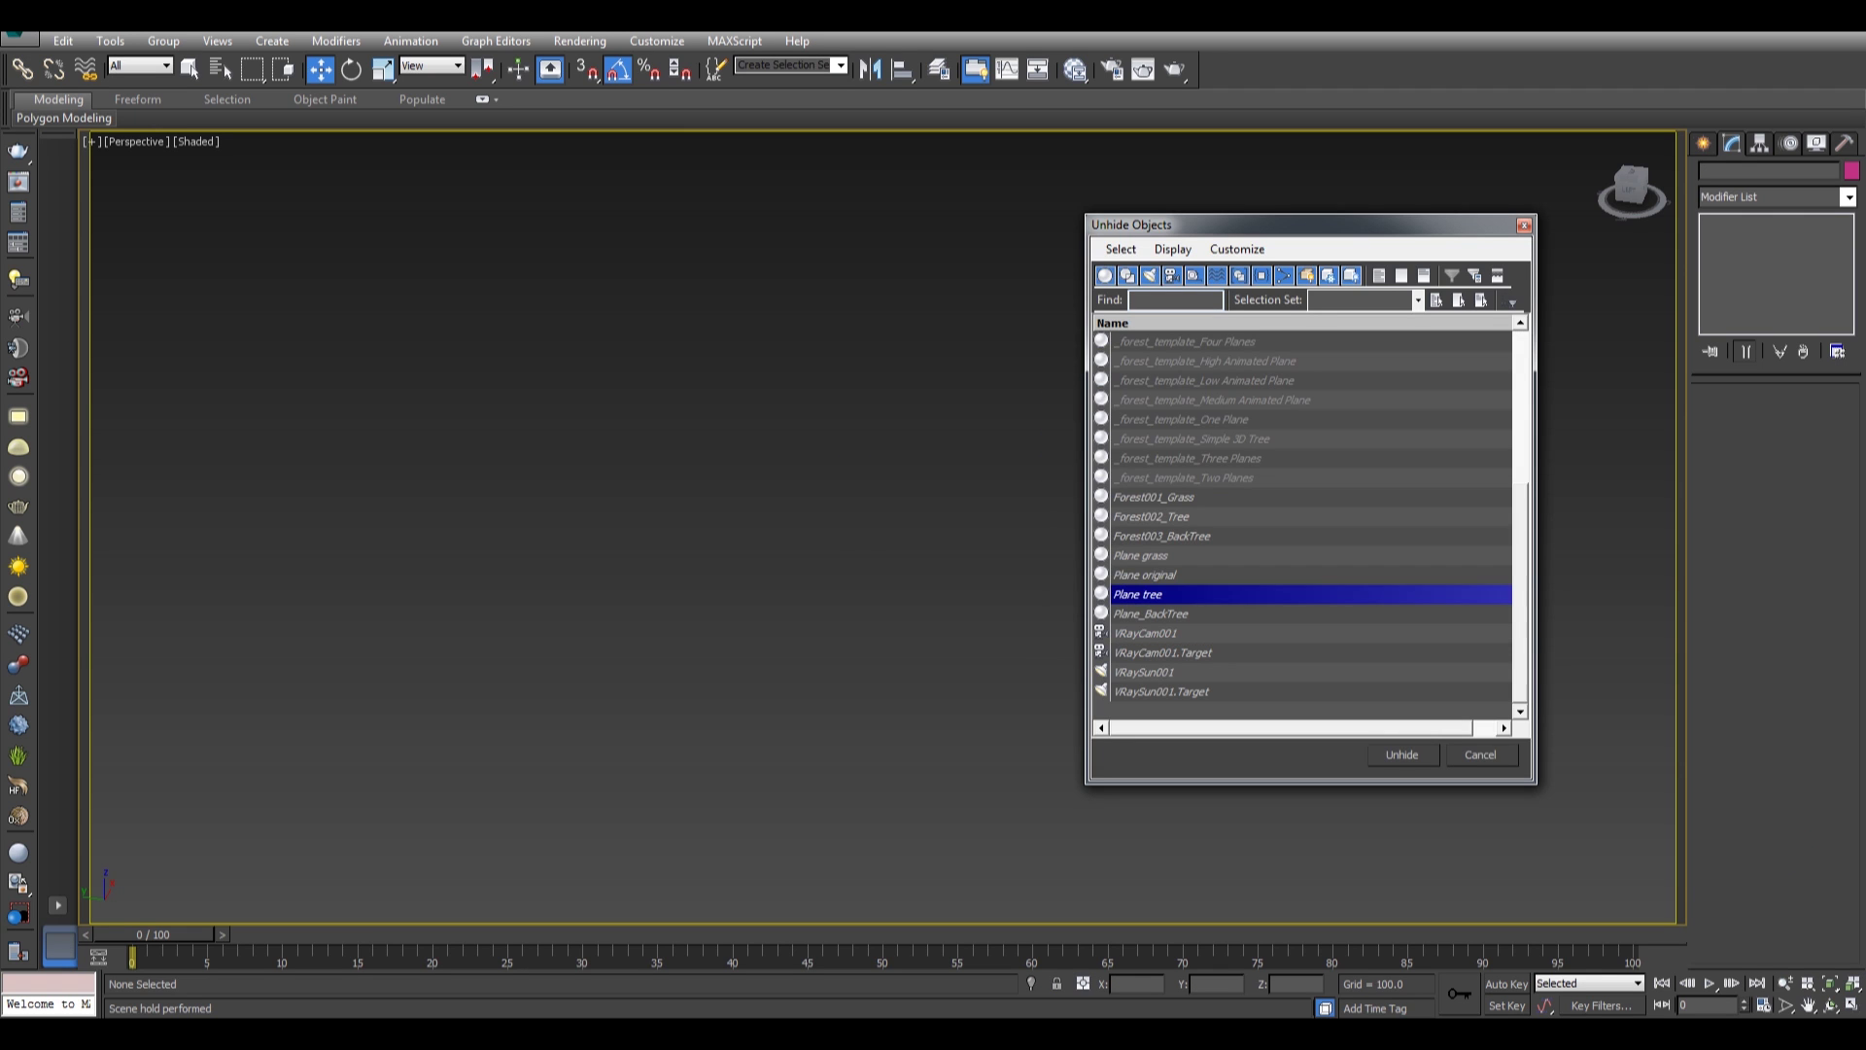
pyautogui.keyDown('ctrl'); pyautogui.click(1151, 556); pyautogui.keyUp('ctrl')
pyautogui.click(1401, 756)
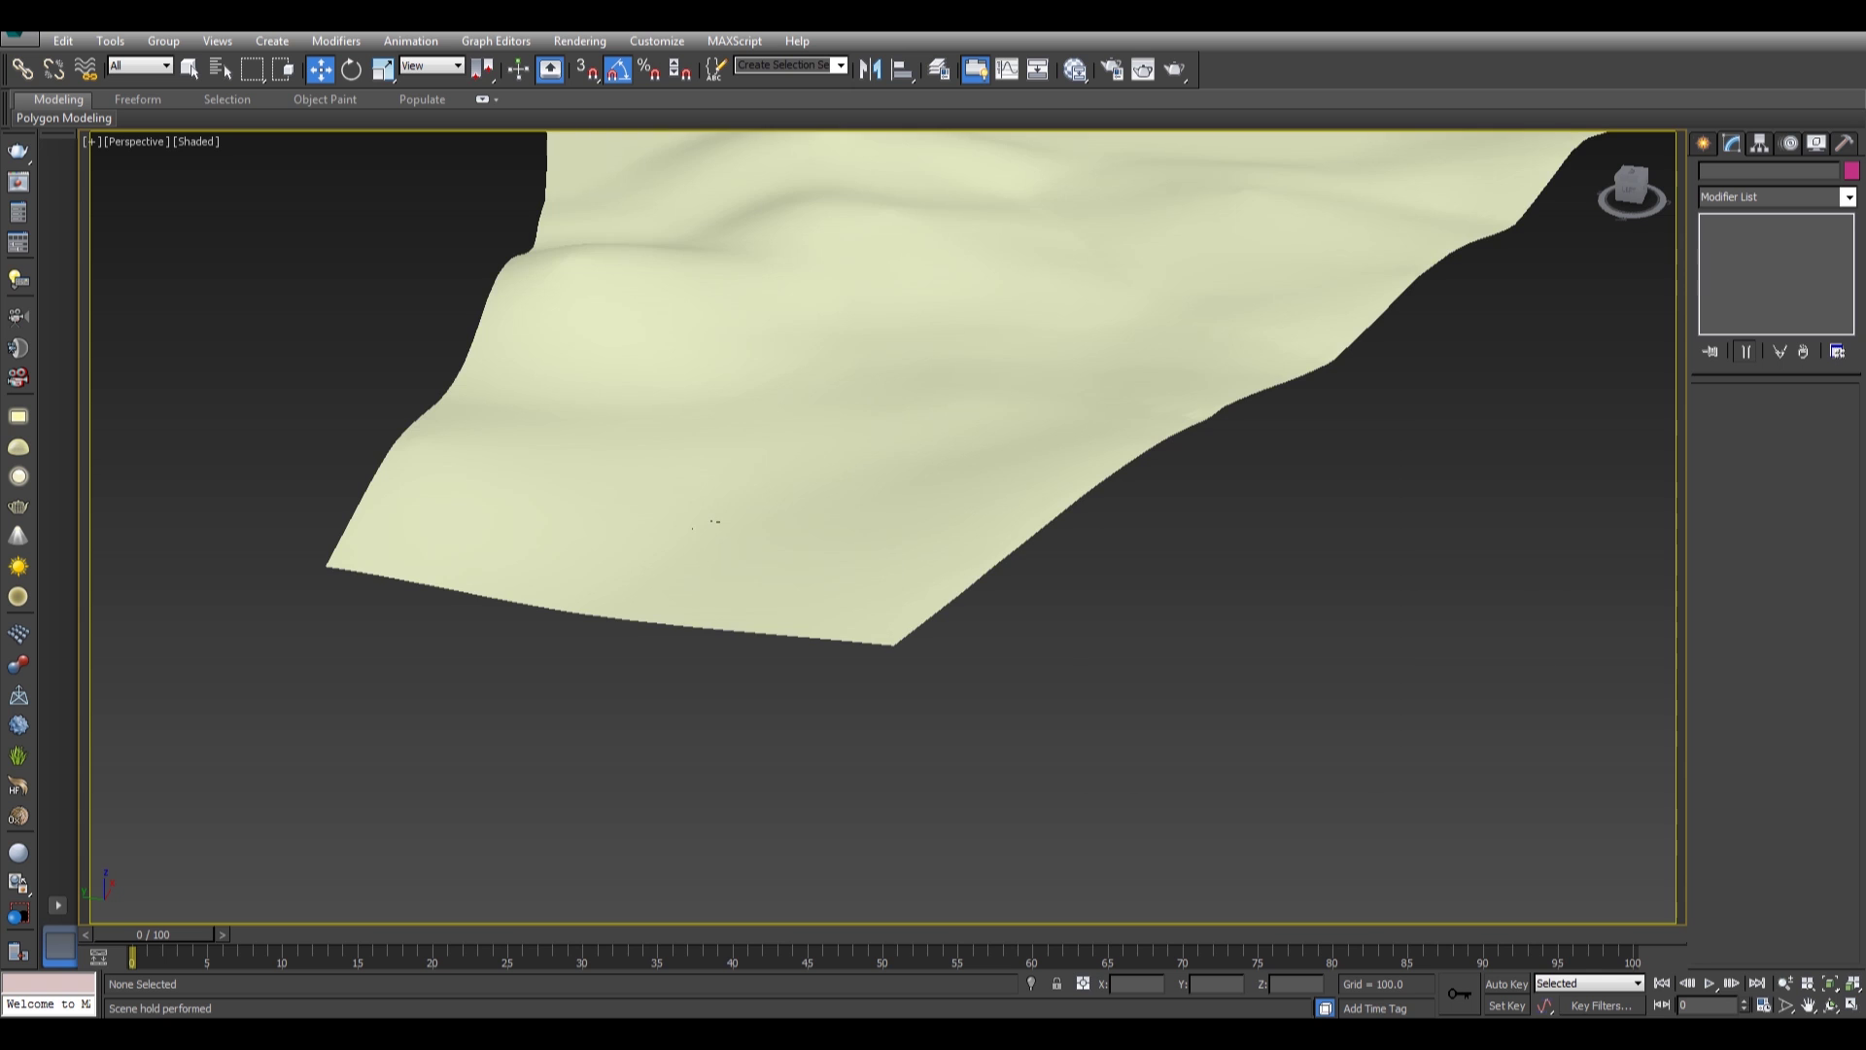
# Select Plane grass to view its ProOptimizer mesh, and hide it to leave only Plane tree.
pyautogui.click(714, 522)
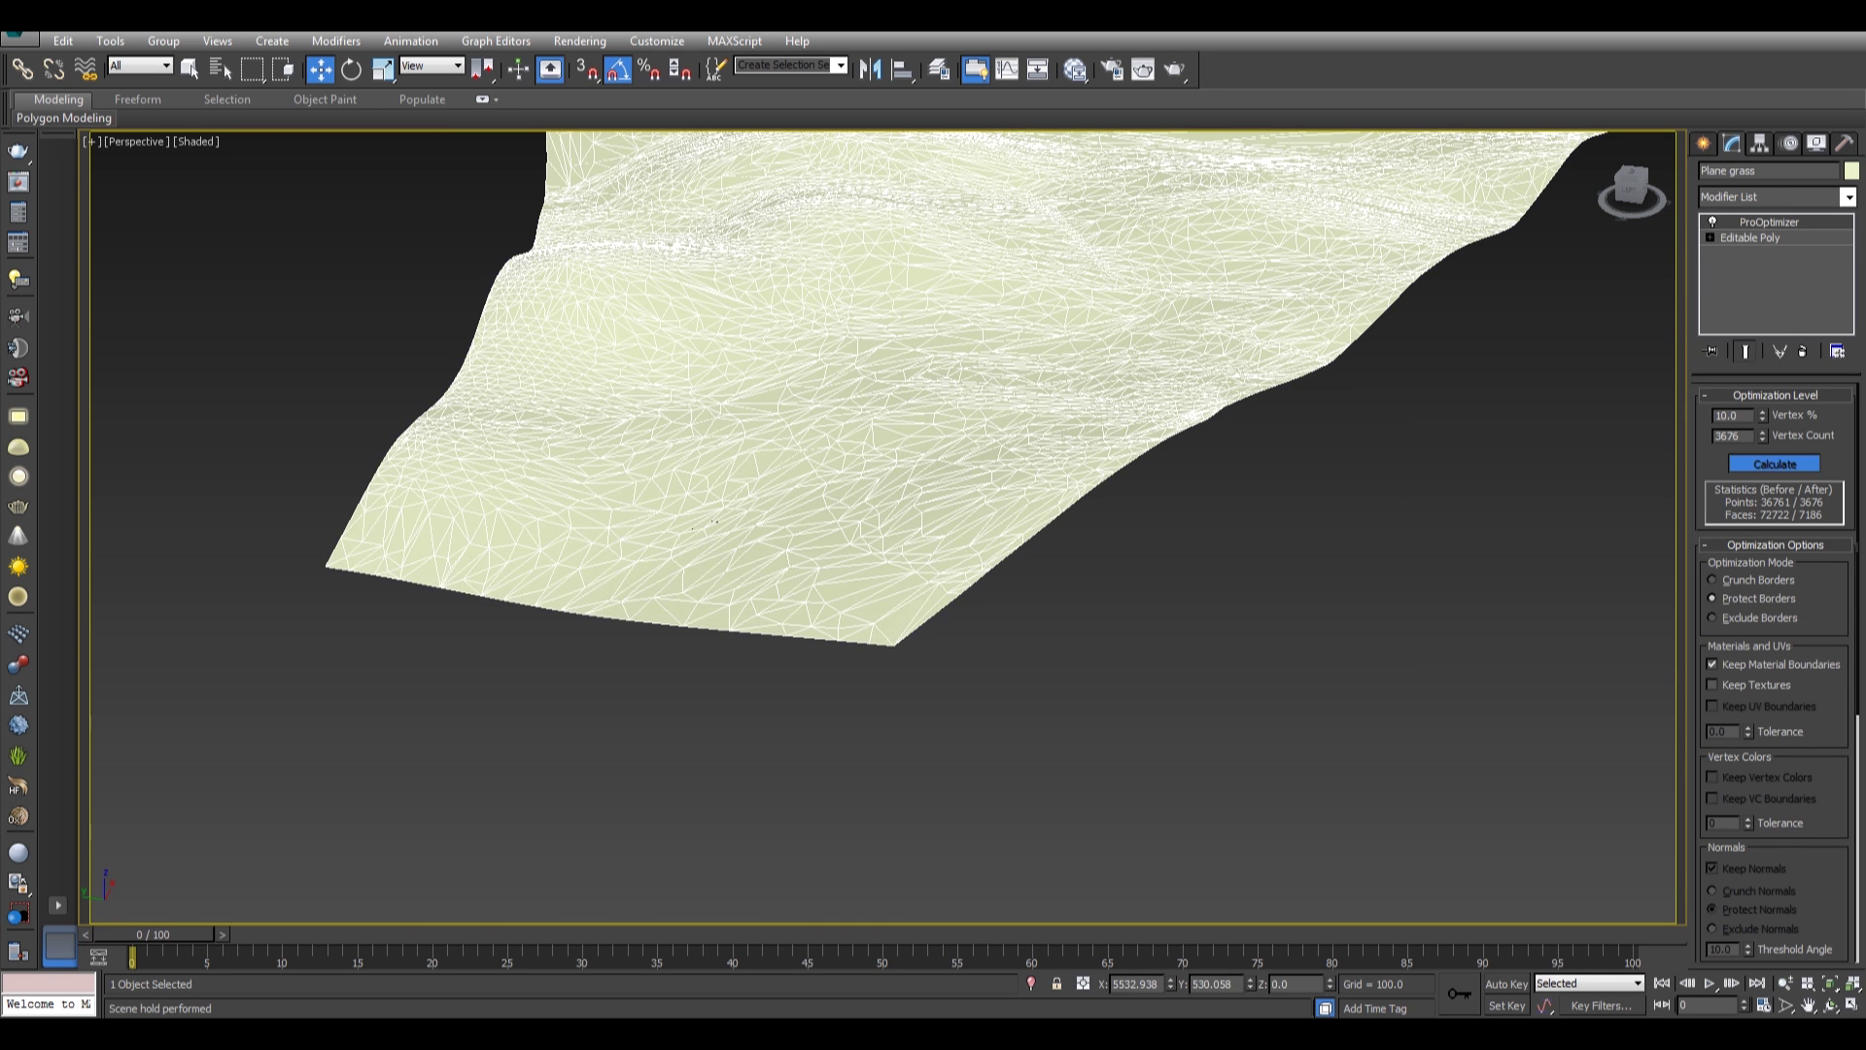
pyautogui.keyDown('alt'); pyautogui.moveTo(715, 522); pyautogui.dragTo(702, 624, button='middle'); pyautogui.keyUp('alt')
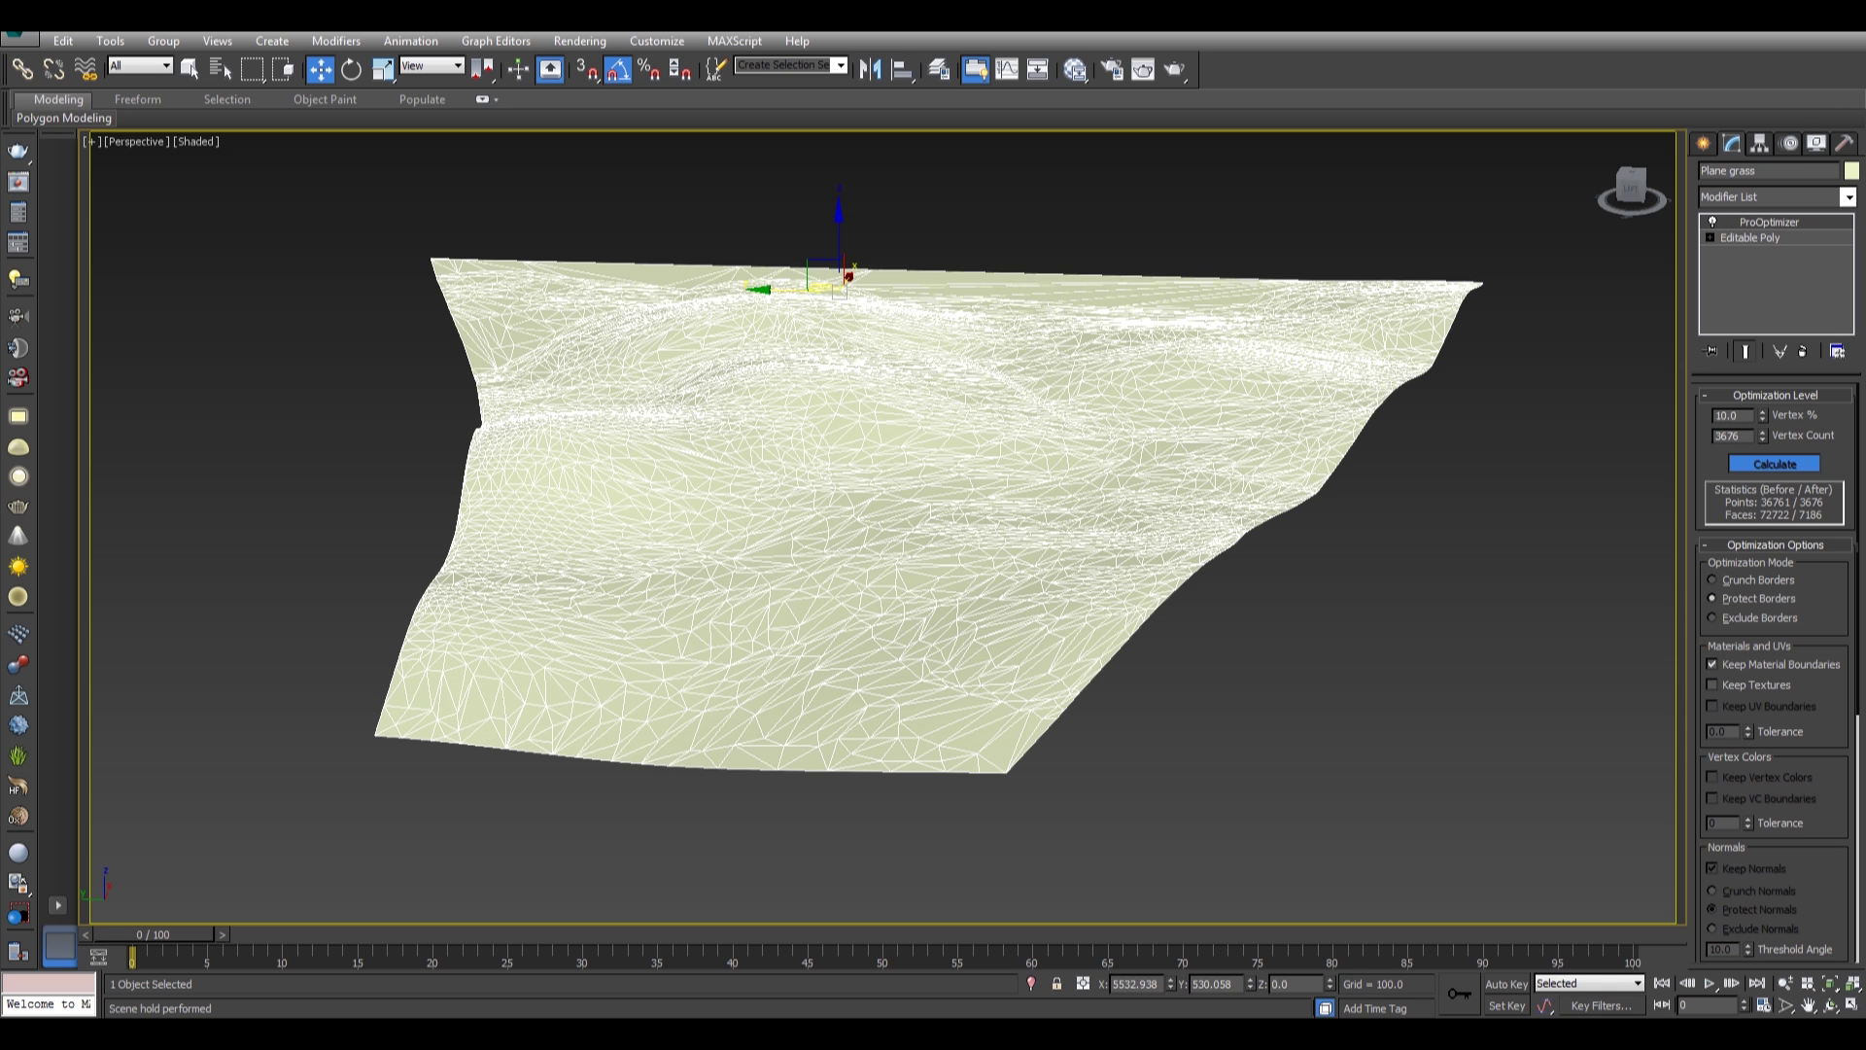
pyautogui.rightClick(935, 463)
pyautogui.click(982, 416)
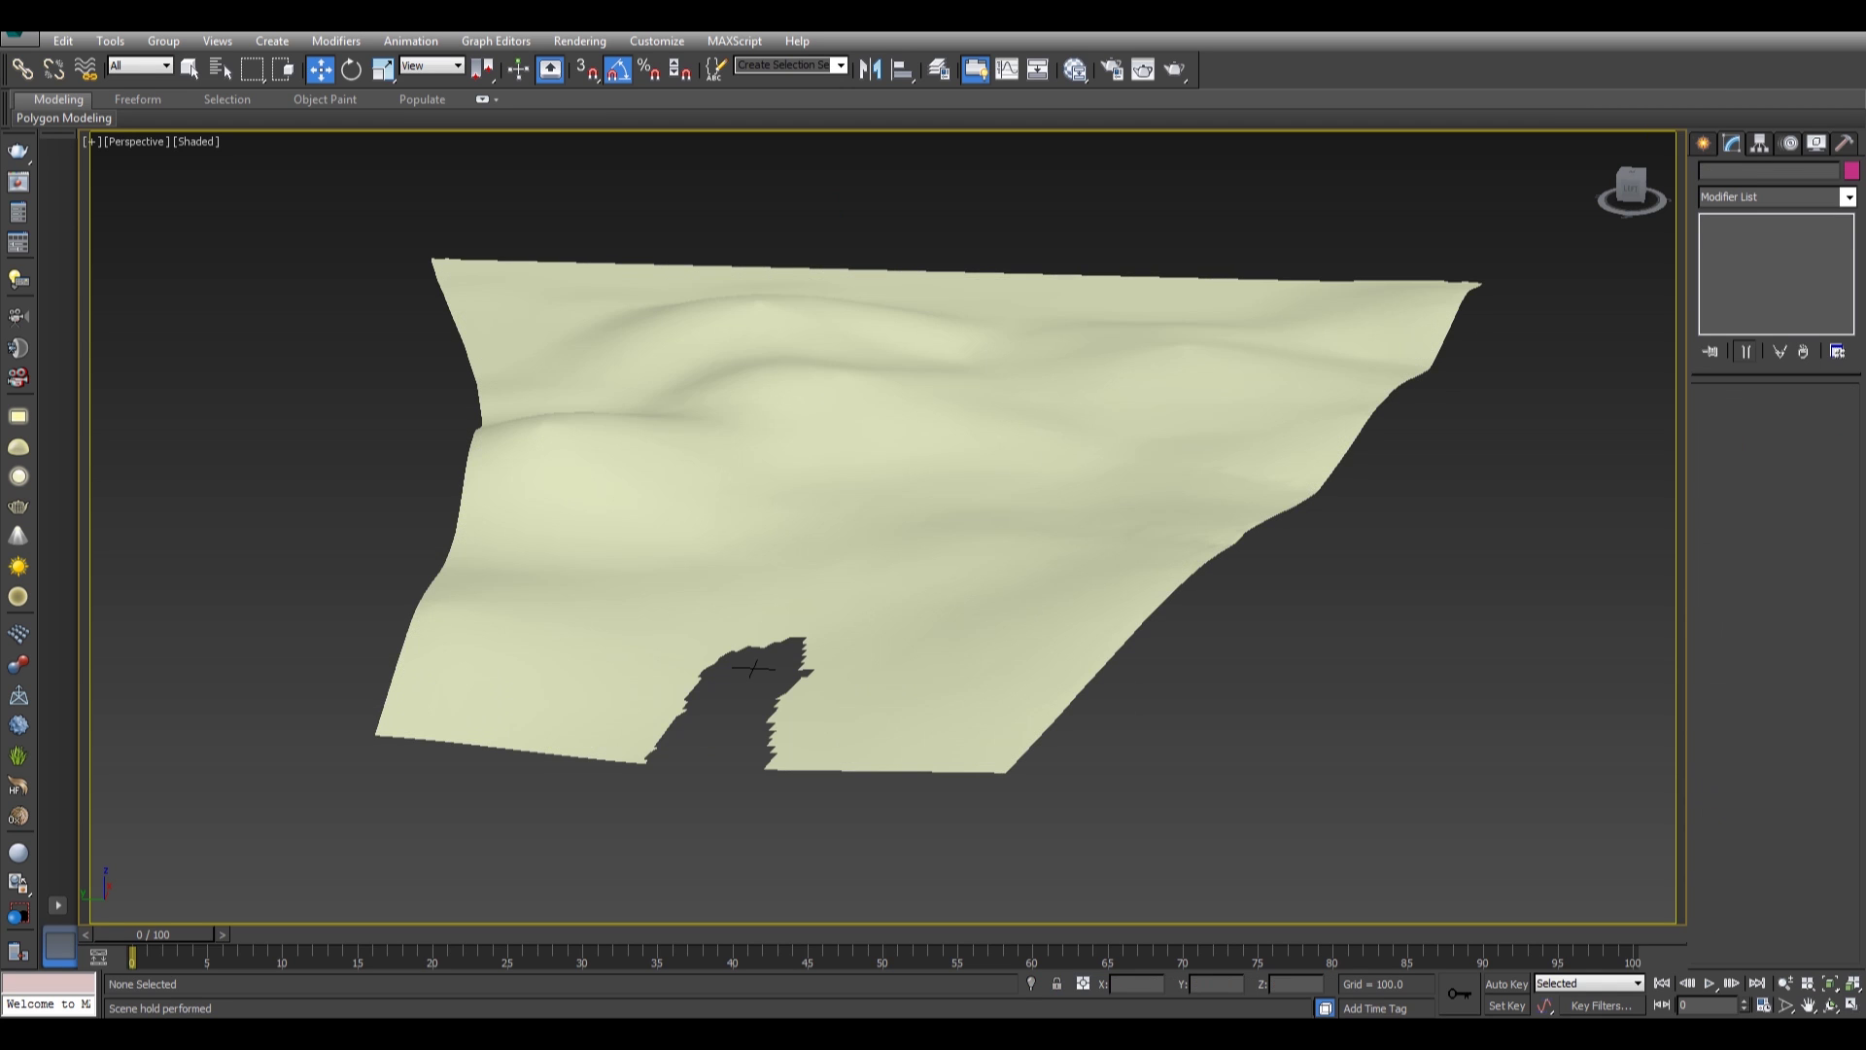
# Select Plane tree and examine the cut-out at its front edge from several angles.
pyautogui.click(753, 668)
pyautogui.moveTo(802, 638); pyautogui.dragTo(835, 560, button='middle')
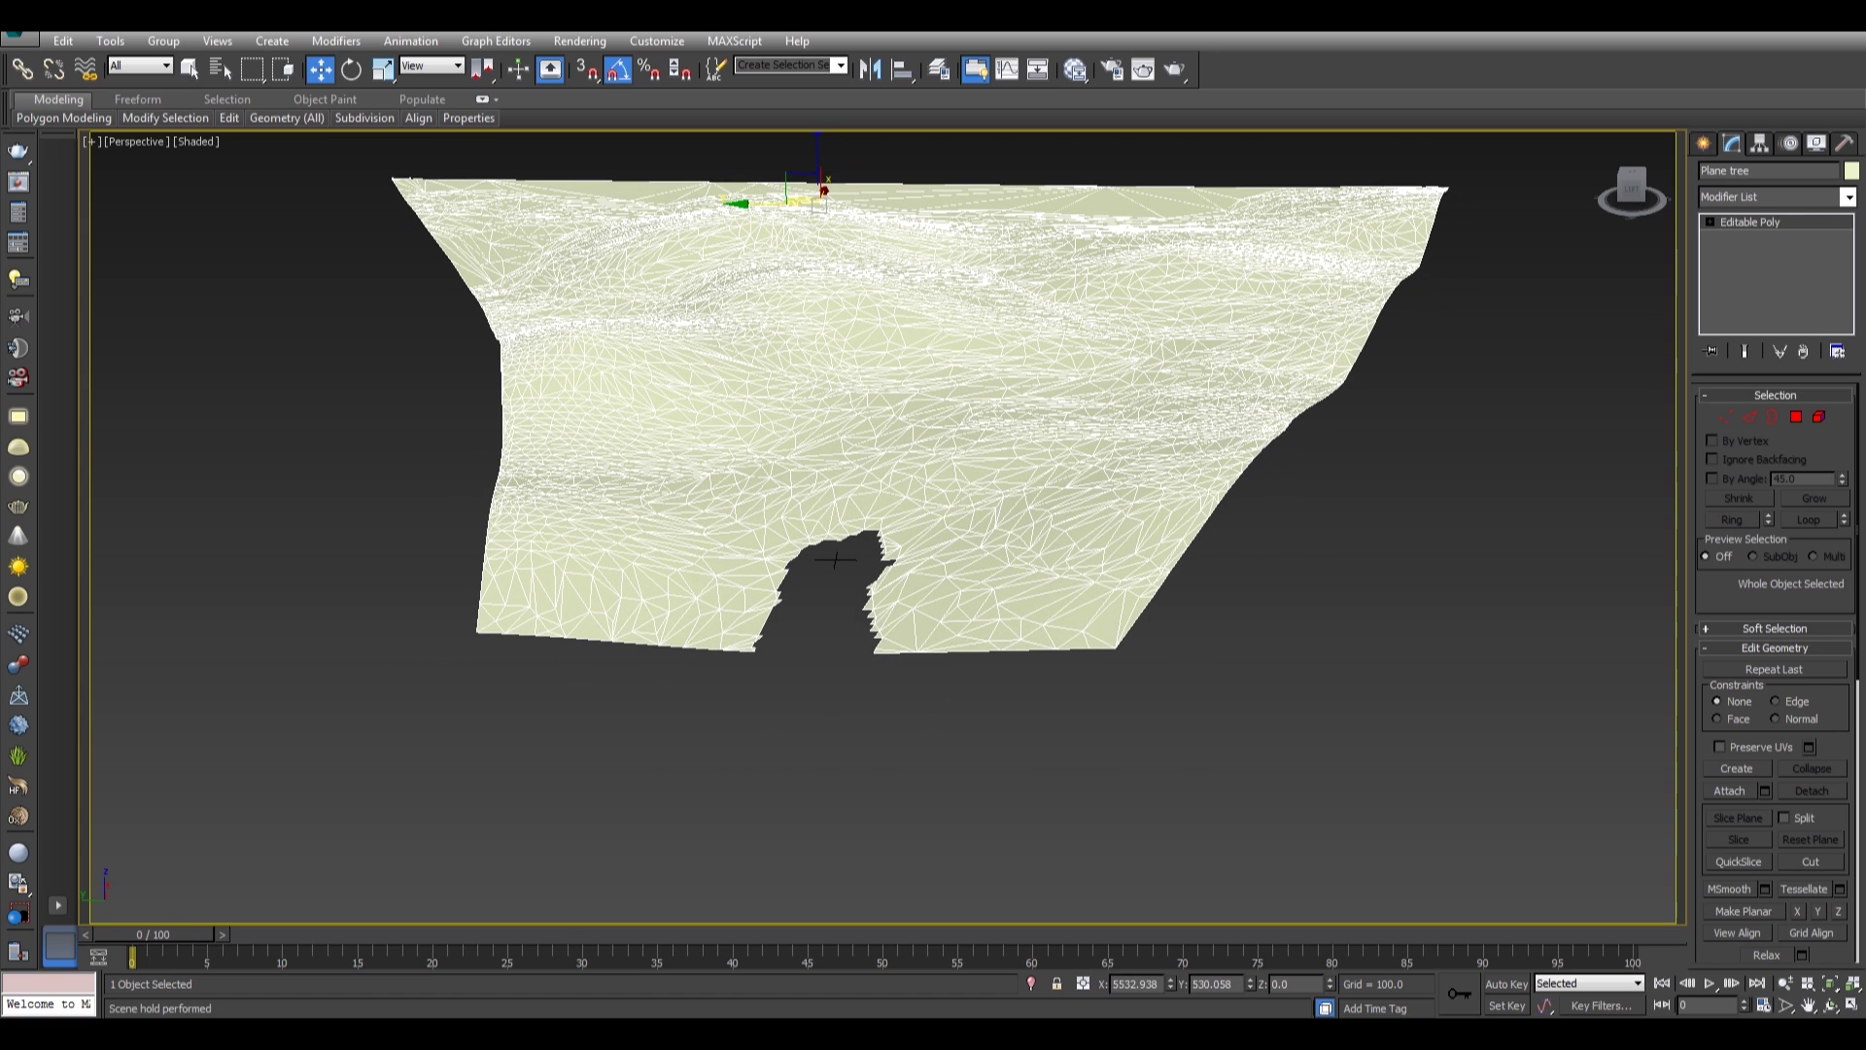
pyautogui.scroll(3, 835, 560)
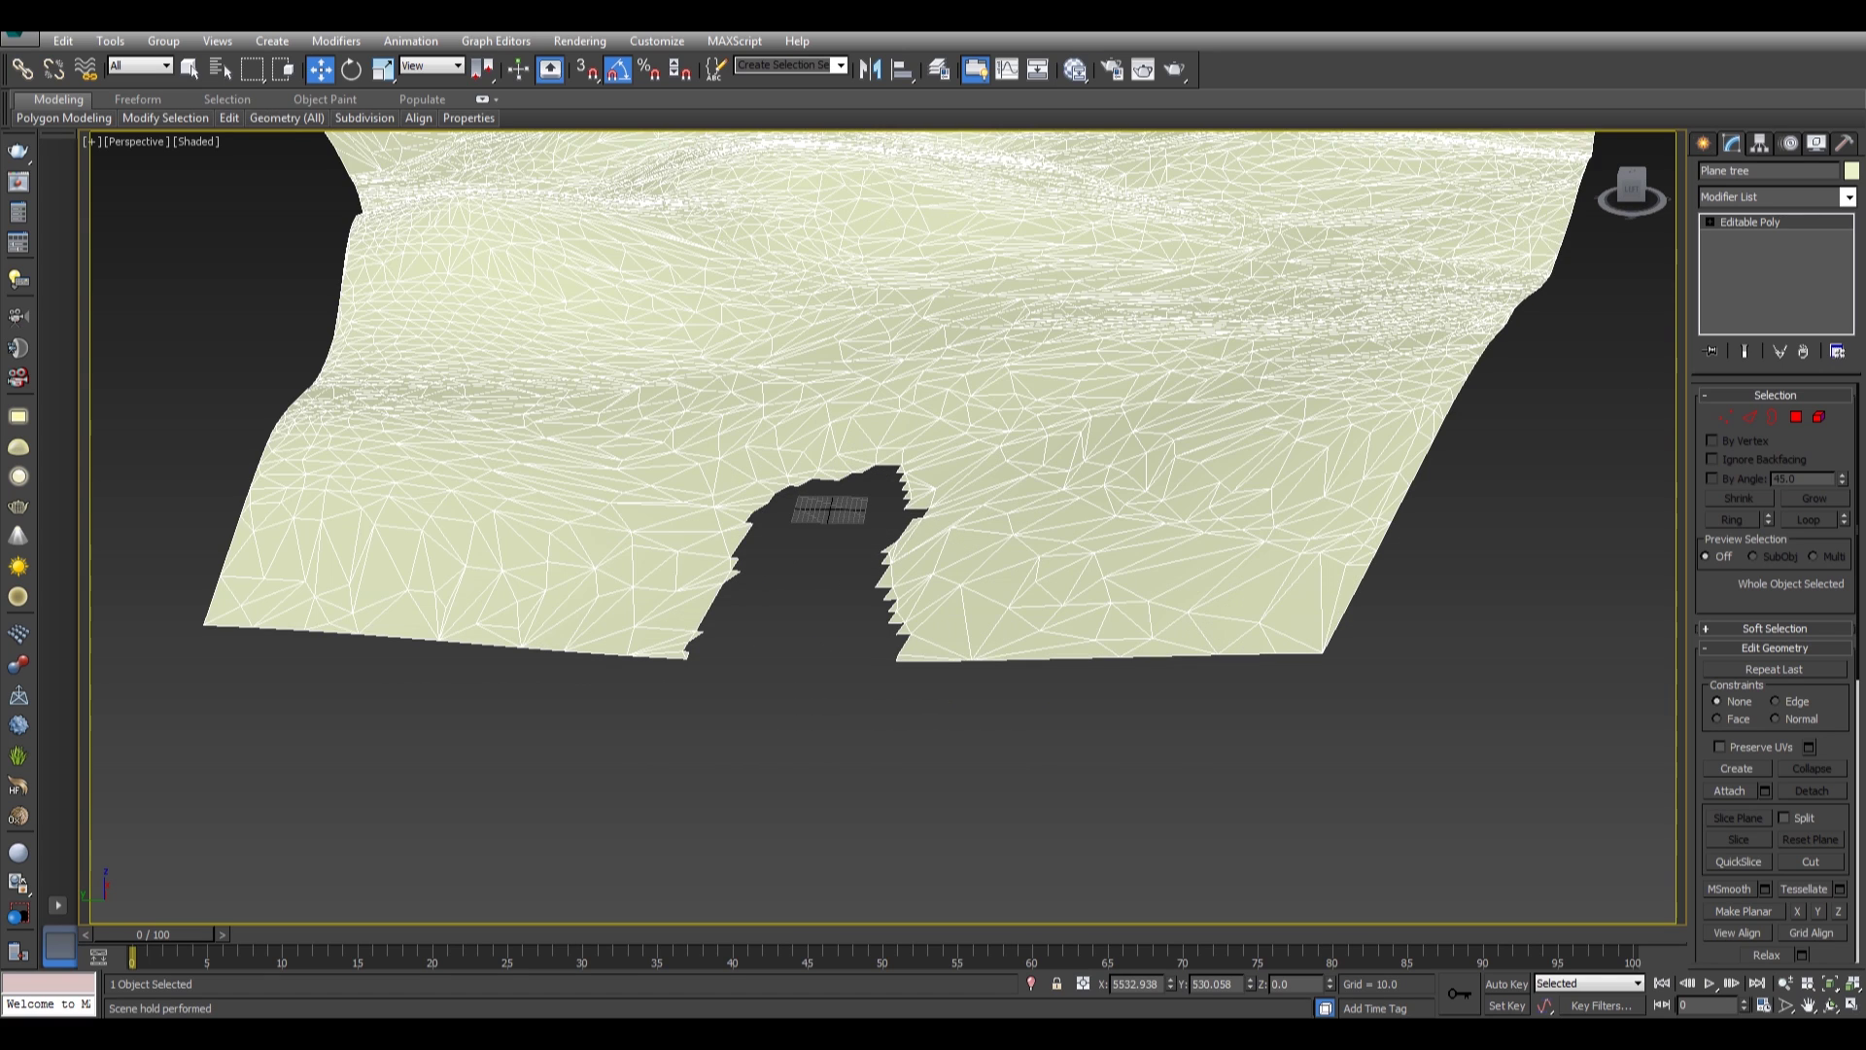
pyautogui.keyDown('alt'); pyautogui.moveTo(834, 560); pyautogui.dragTo(770, 540, button='middle'); pyautogui.keyUp('alt')
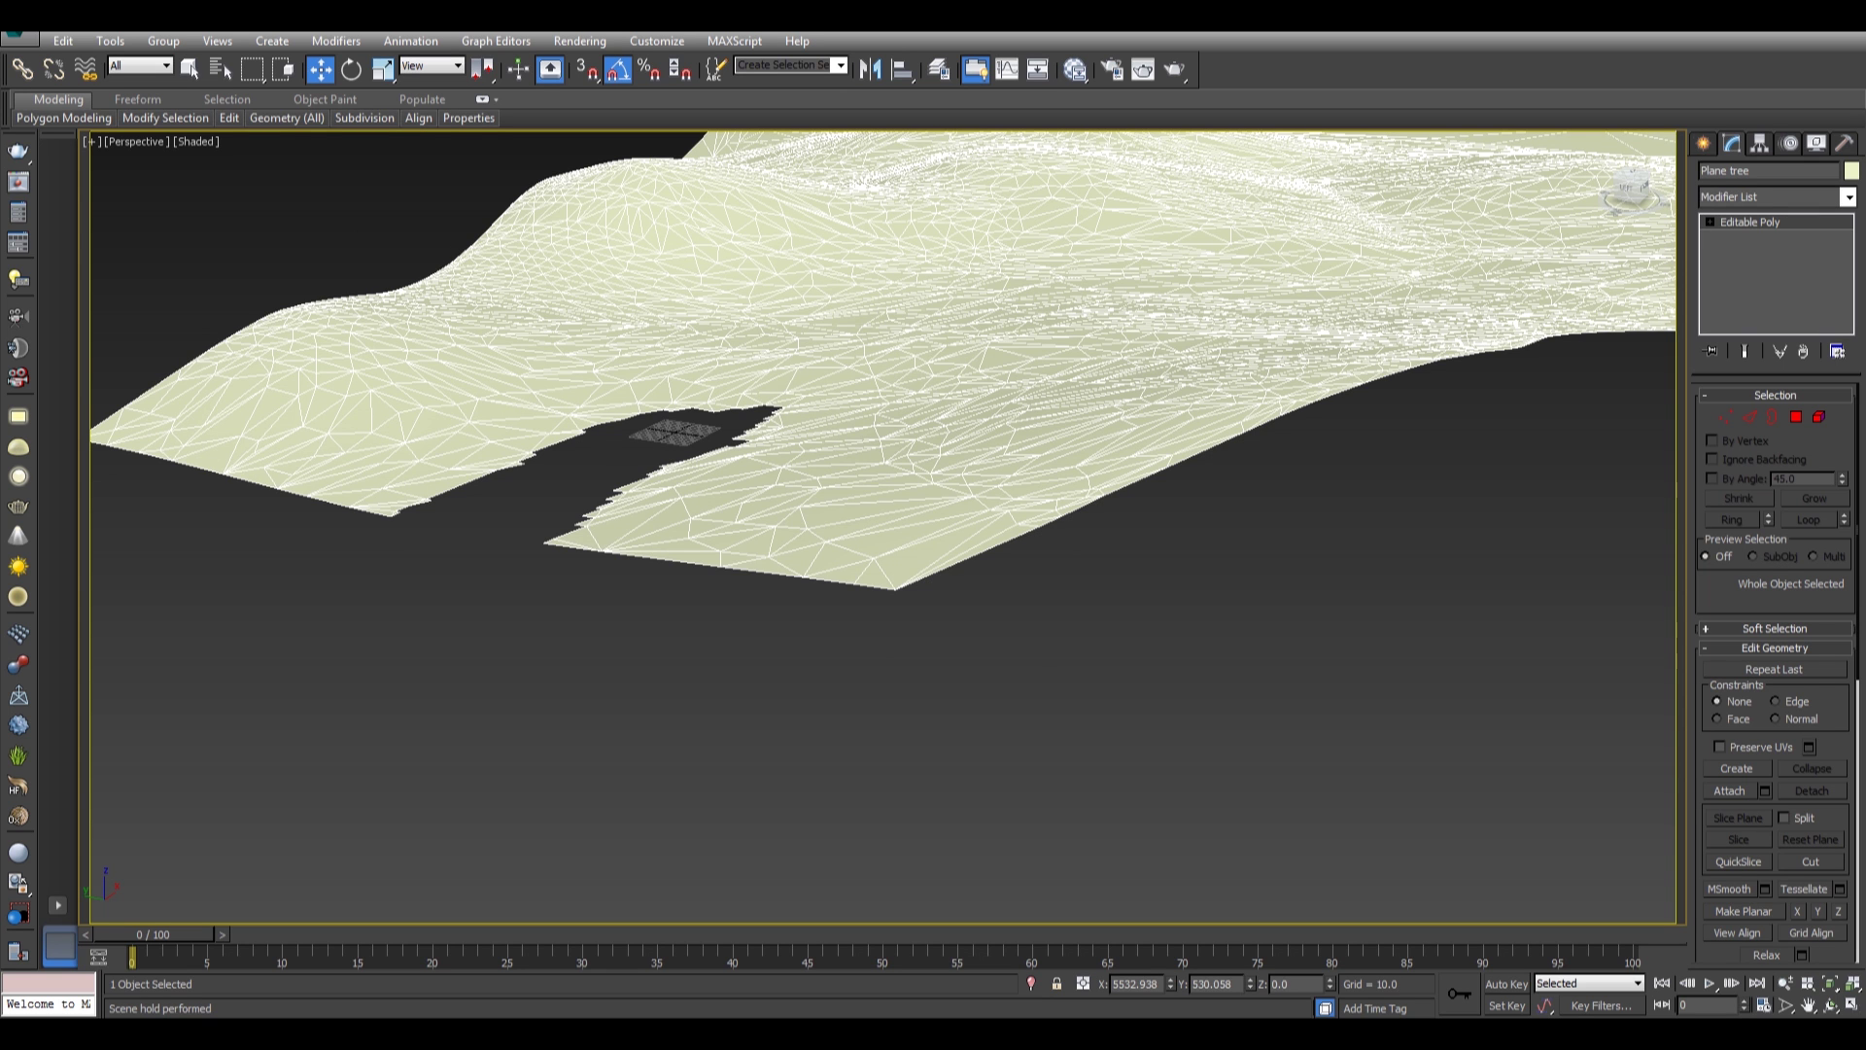
pyautogui.moveTo(770, 540); pyautogui.dragTo(927, 585, button='middle')
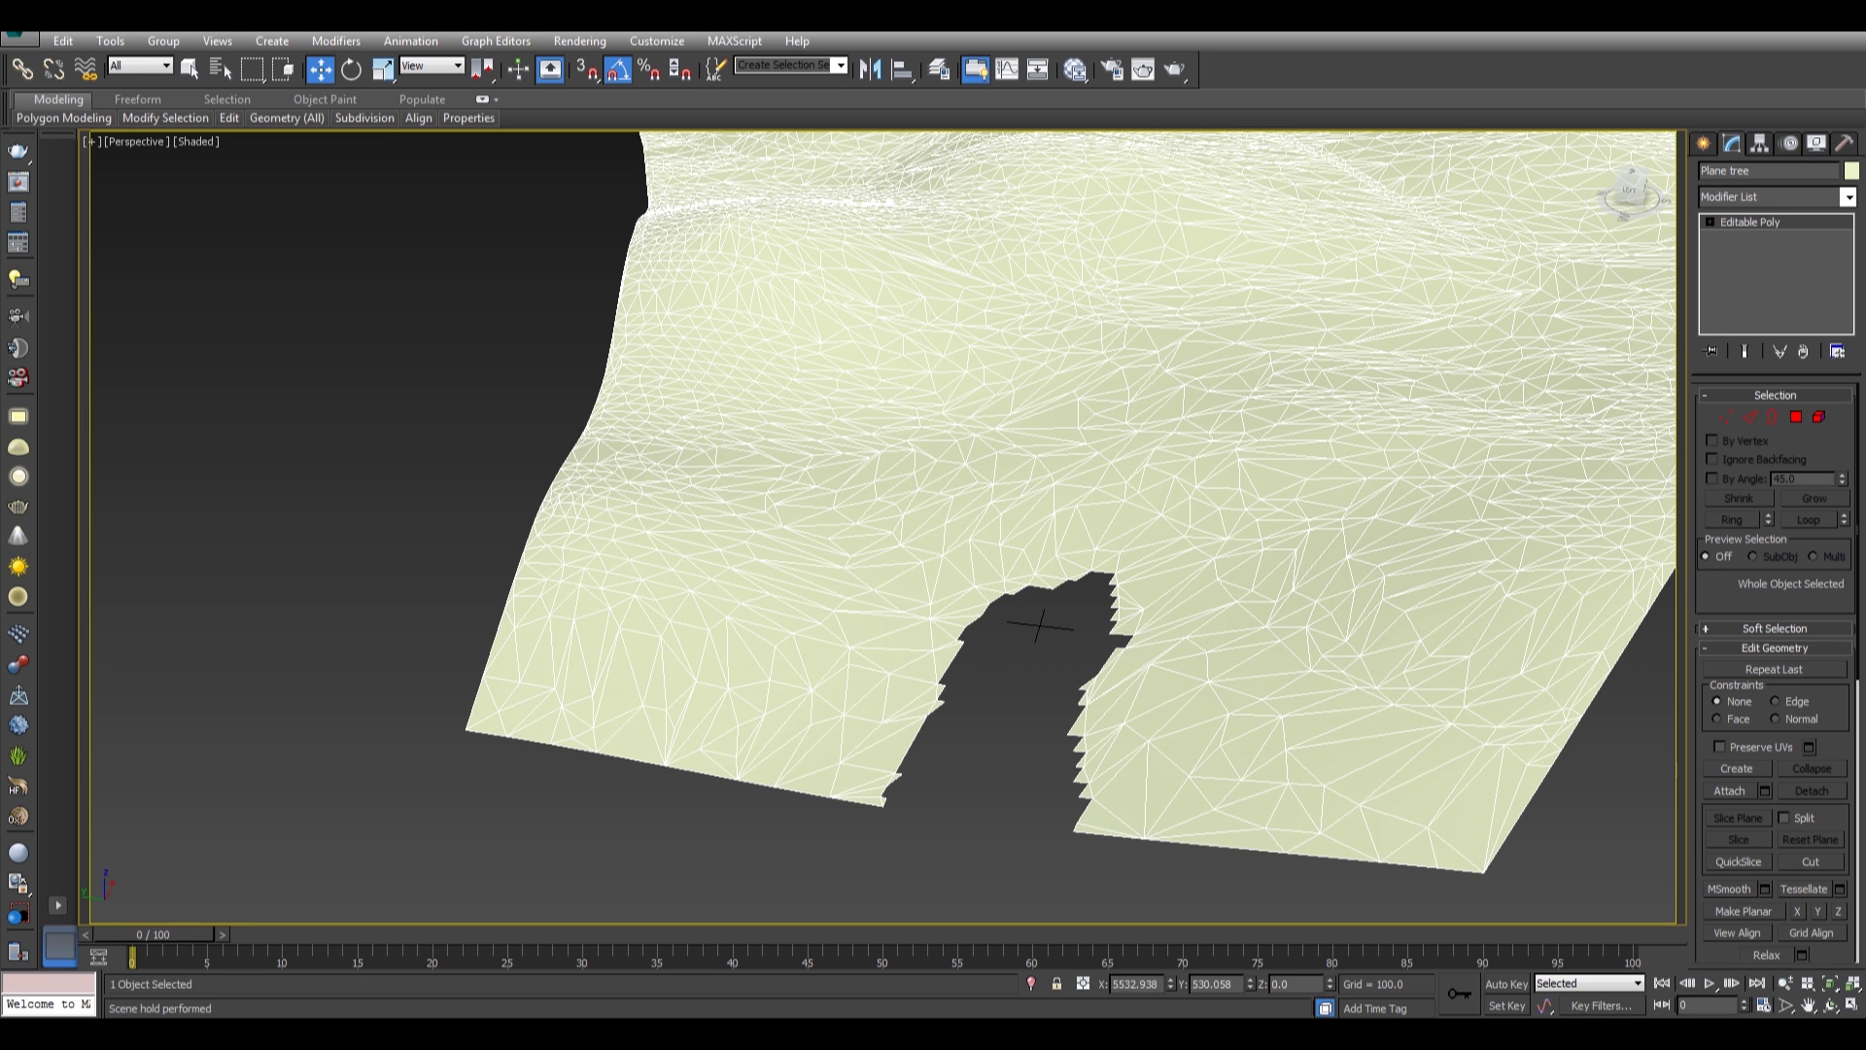
pyautogui.scroll(-8, 1039, 625)
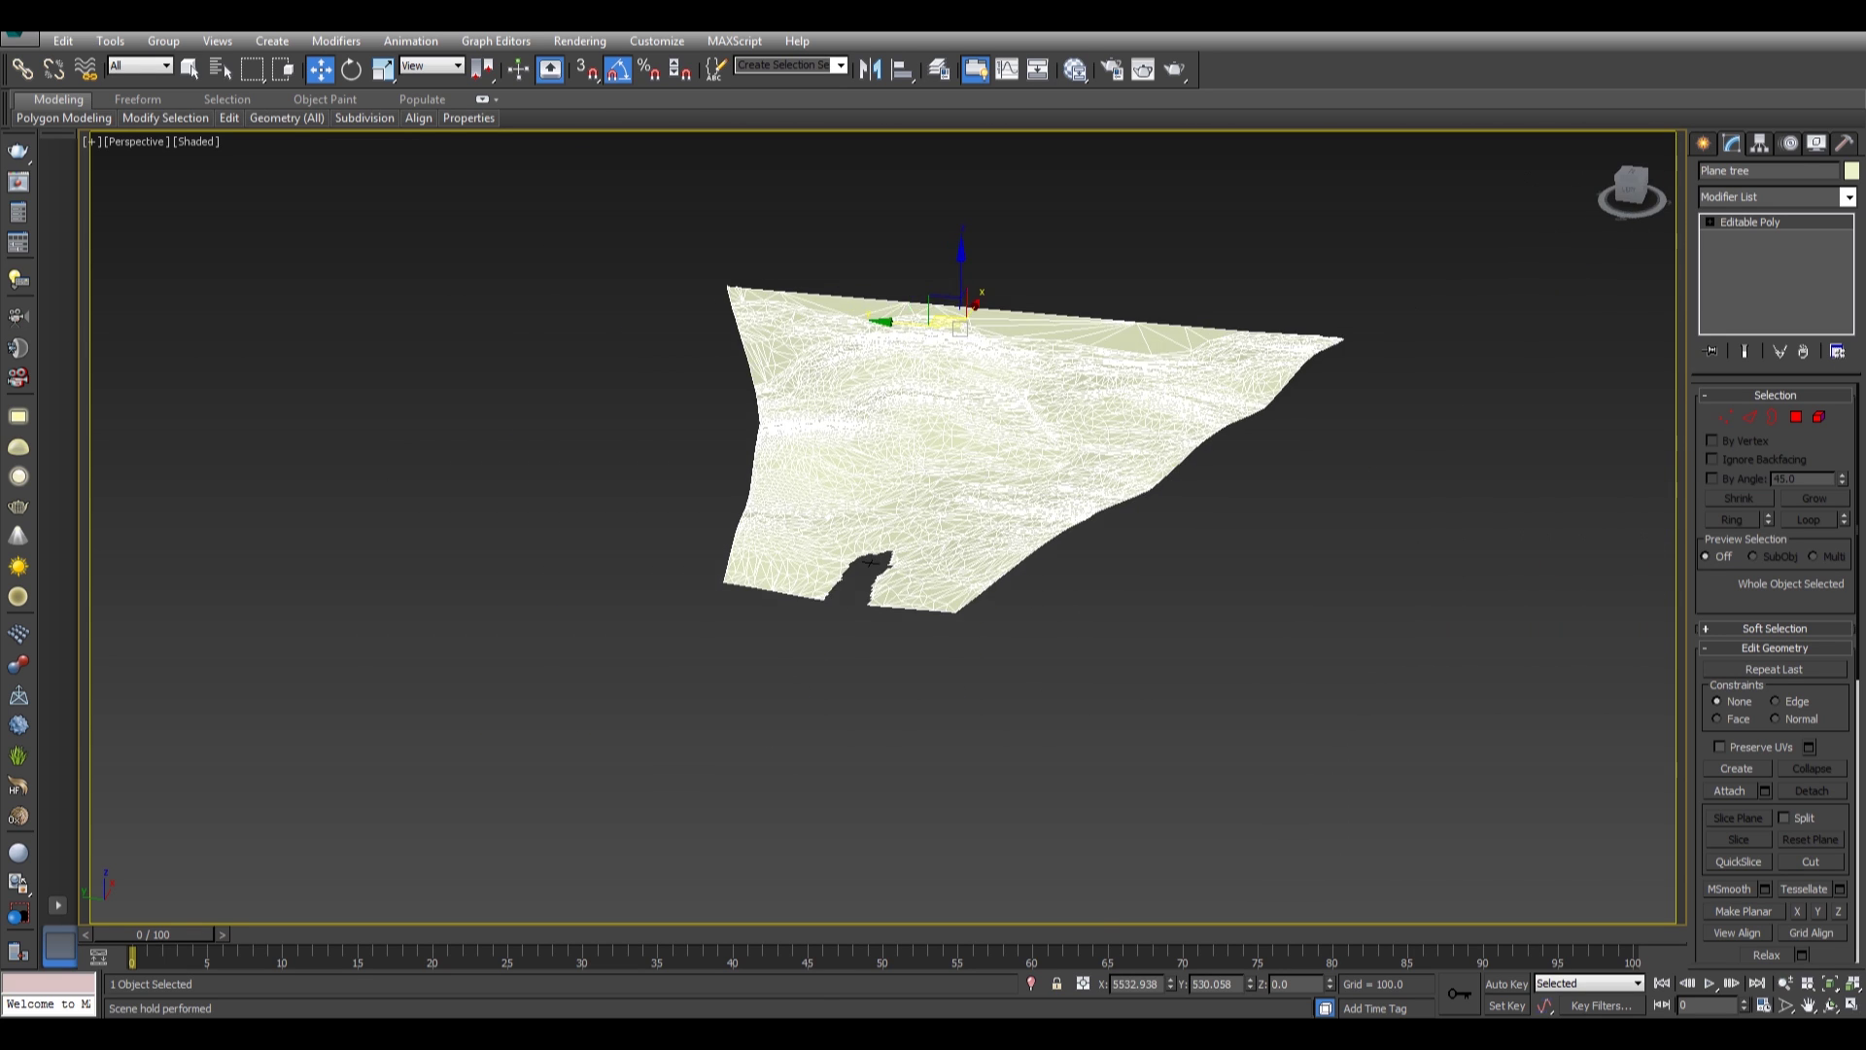
# Hide Plane tree and unhide Forest001_Grass.
pyautogui.rightClick(950, 470)
pyautogui.click(1040, 435)
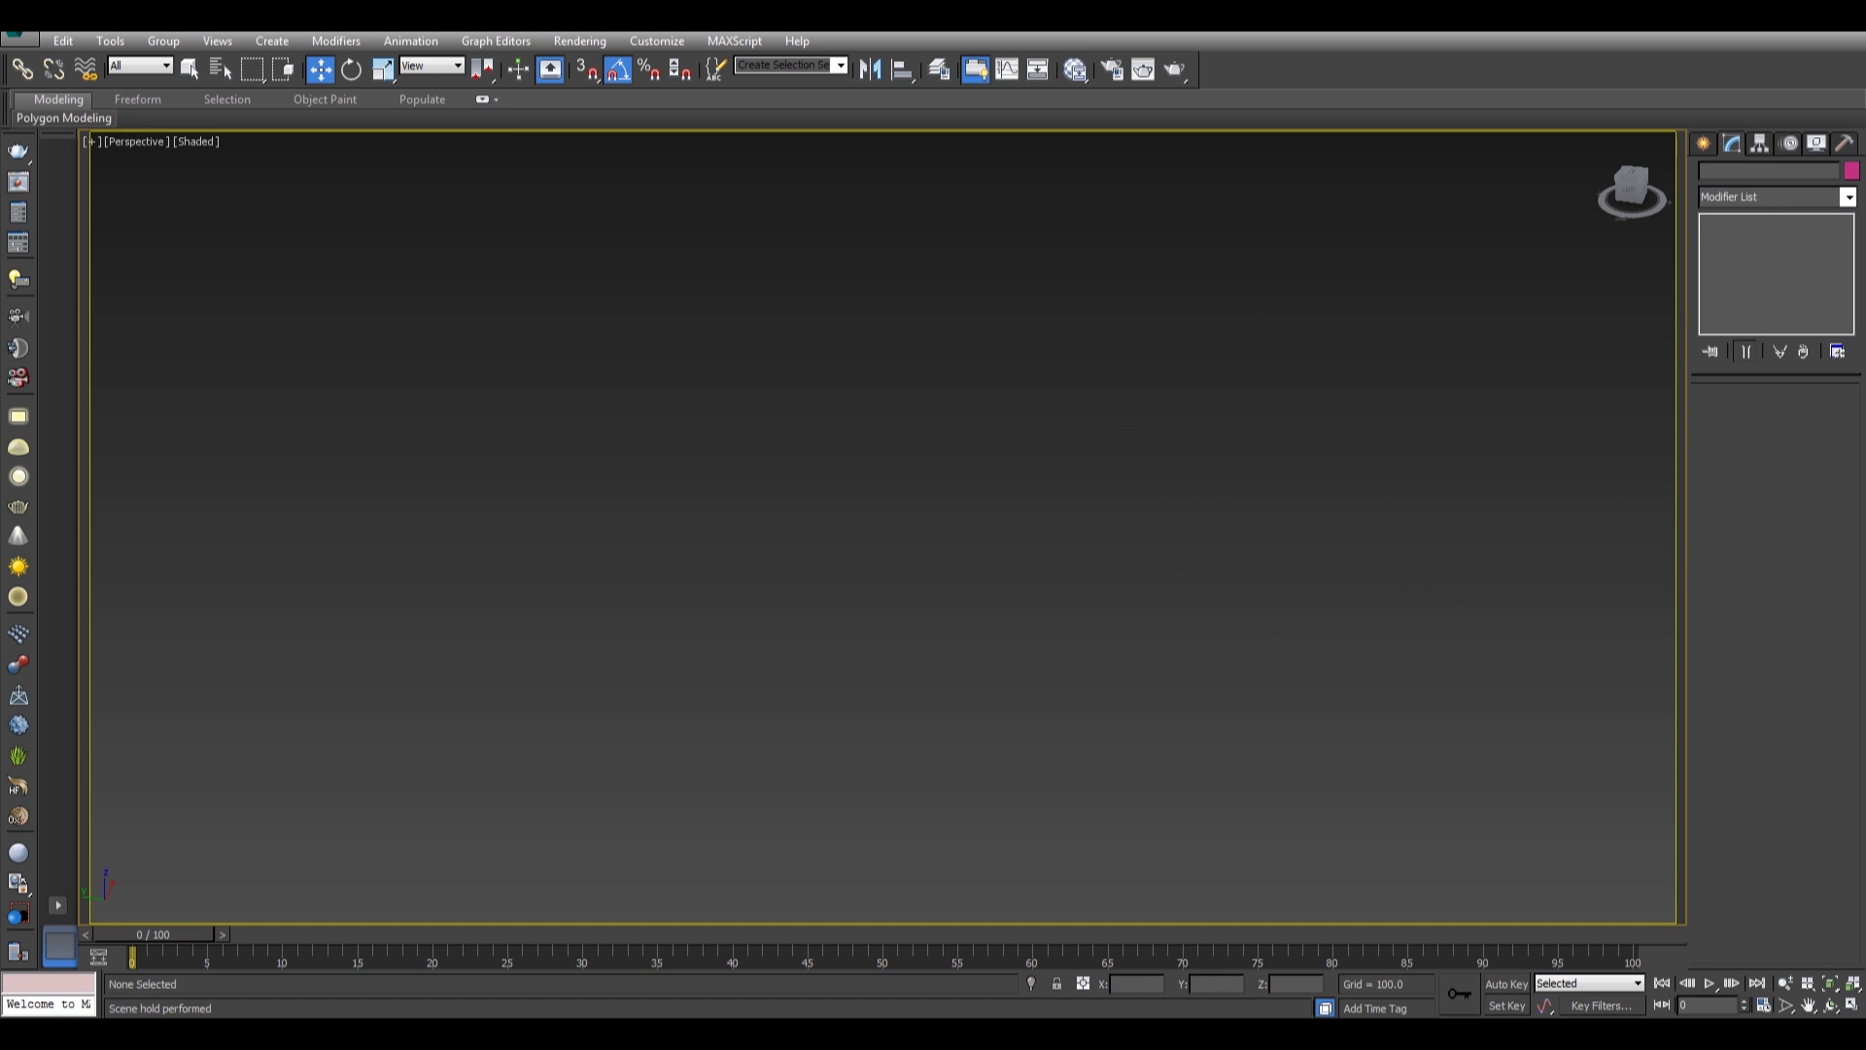
pyautogui.rightClick(833, 562)
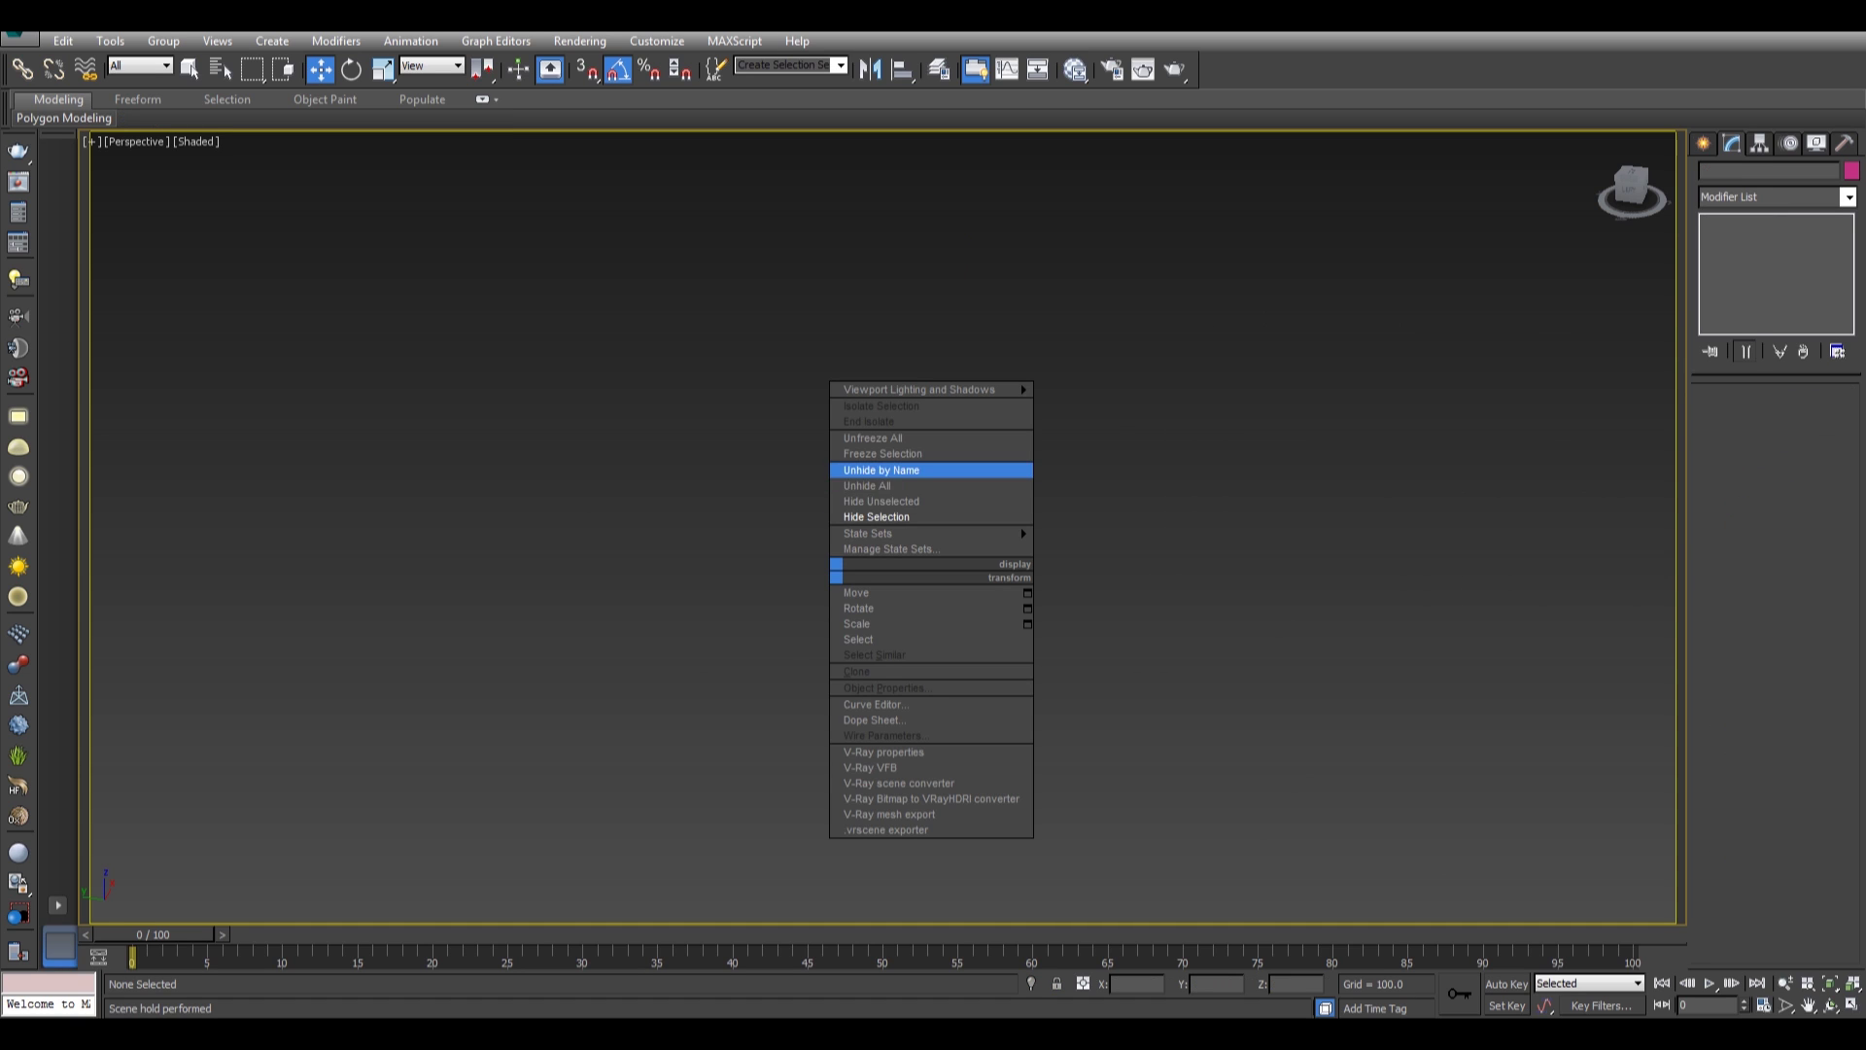
pyautogui.click(904, 485)
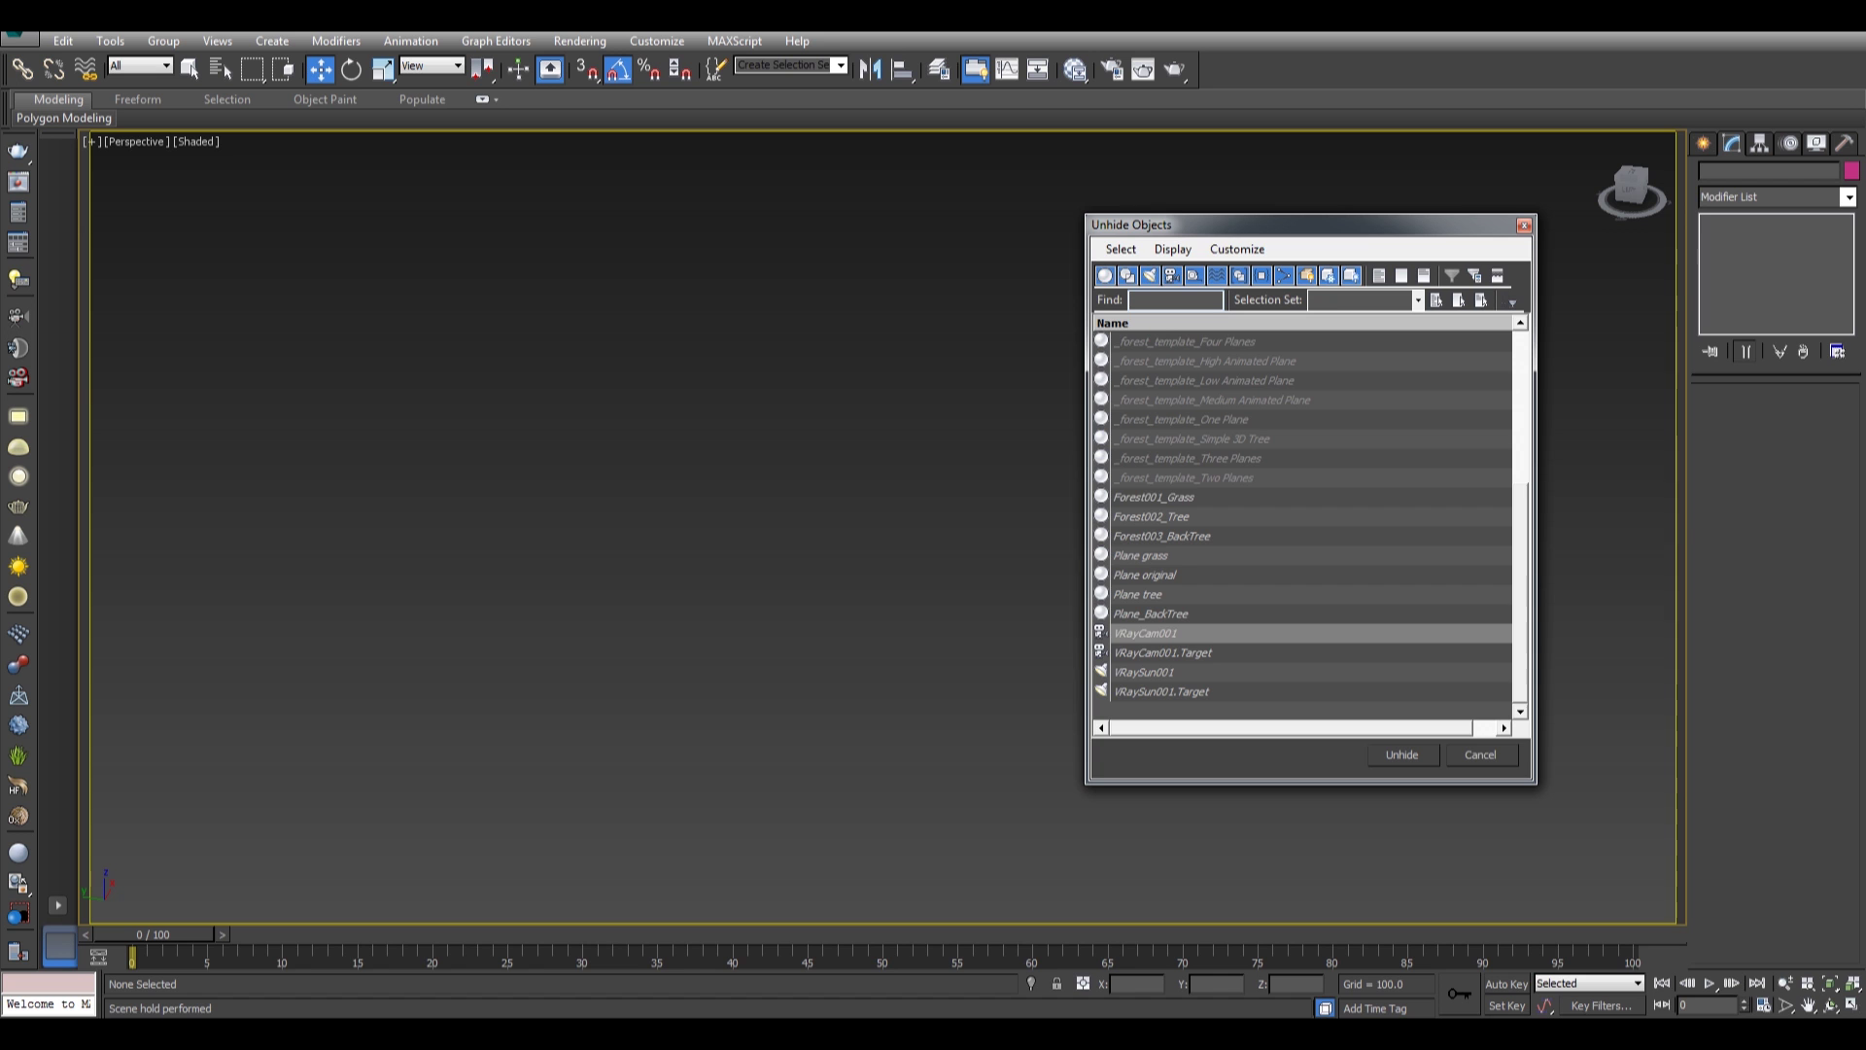
pyautogui.click(1154, 497)
pyautogui.click(1401, 755)
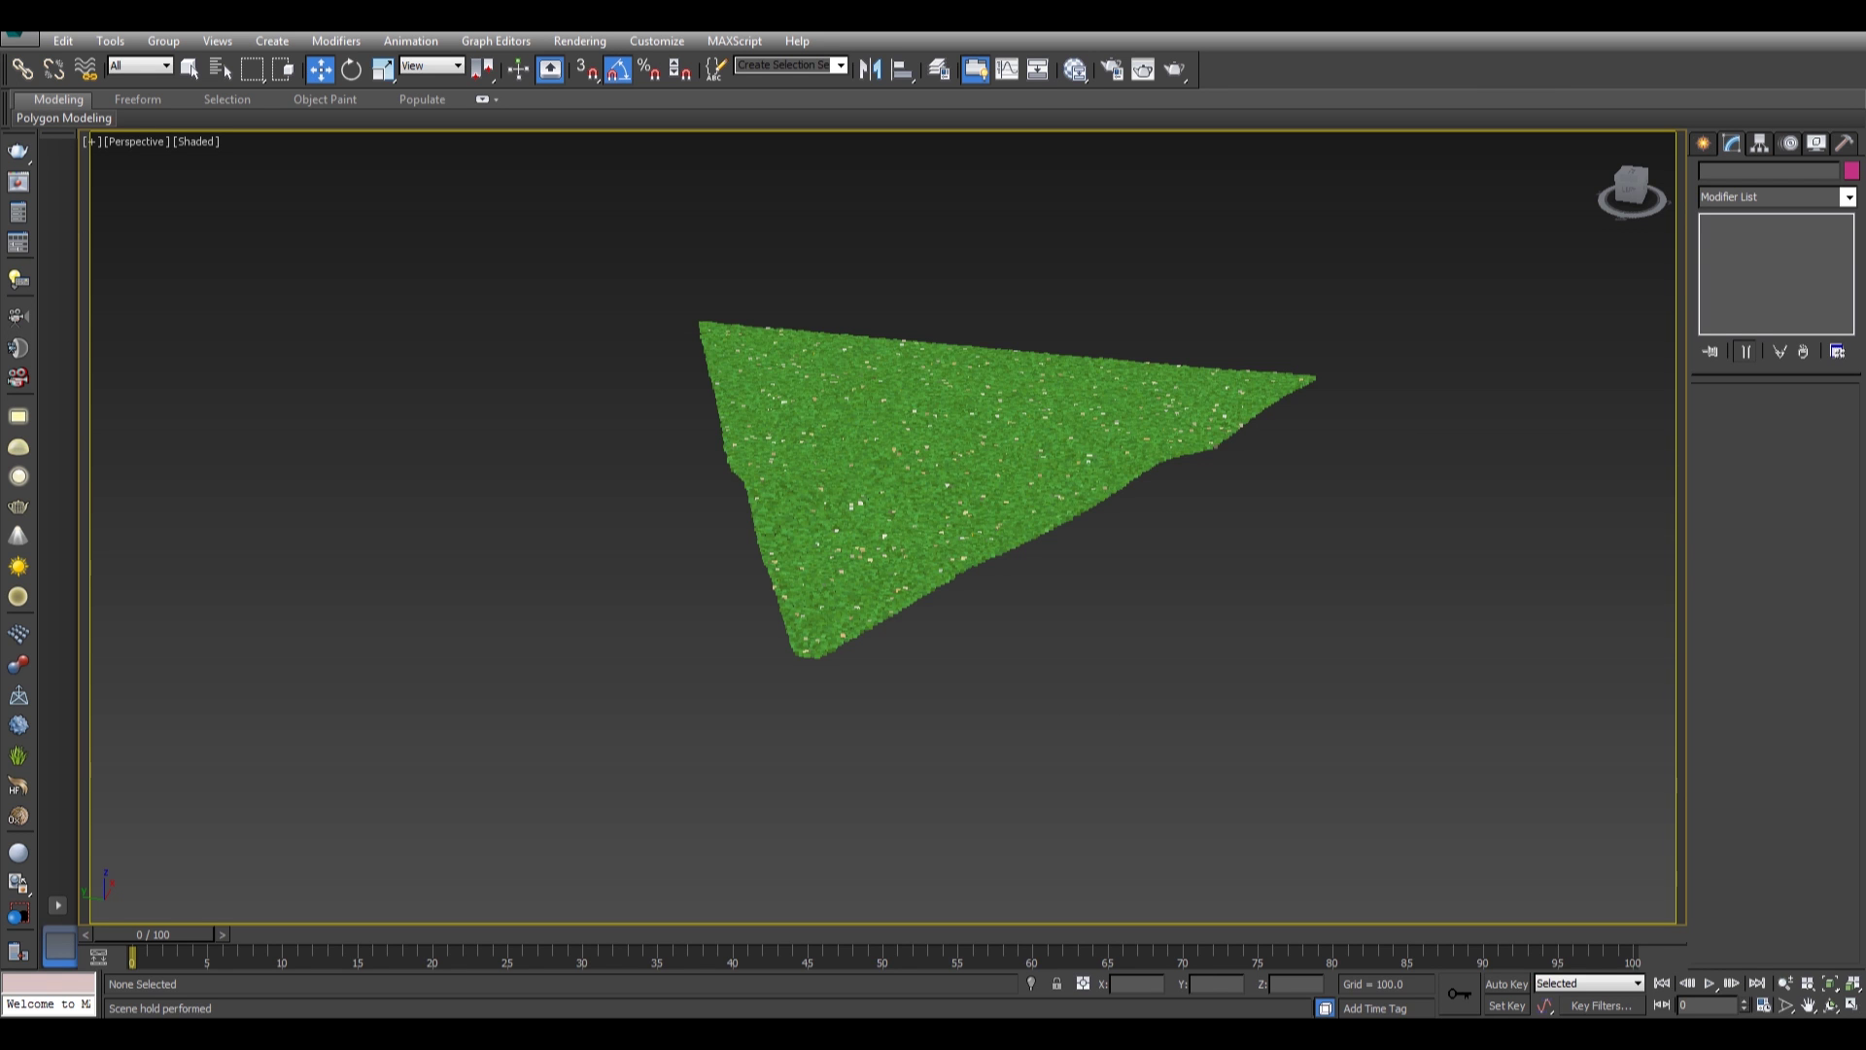
# View the grass through VRayCam001, select Forest001_Grass and widen the command panel to two columns.
pyautogui.press('c')
pyautogui.click(1402, 755)
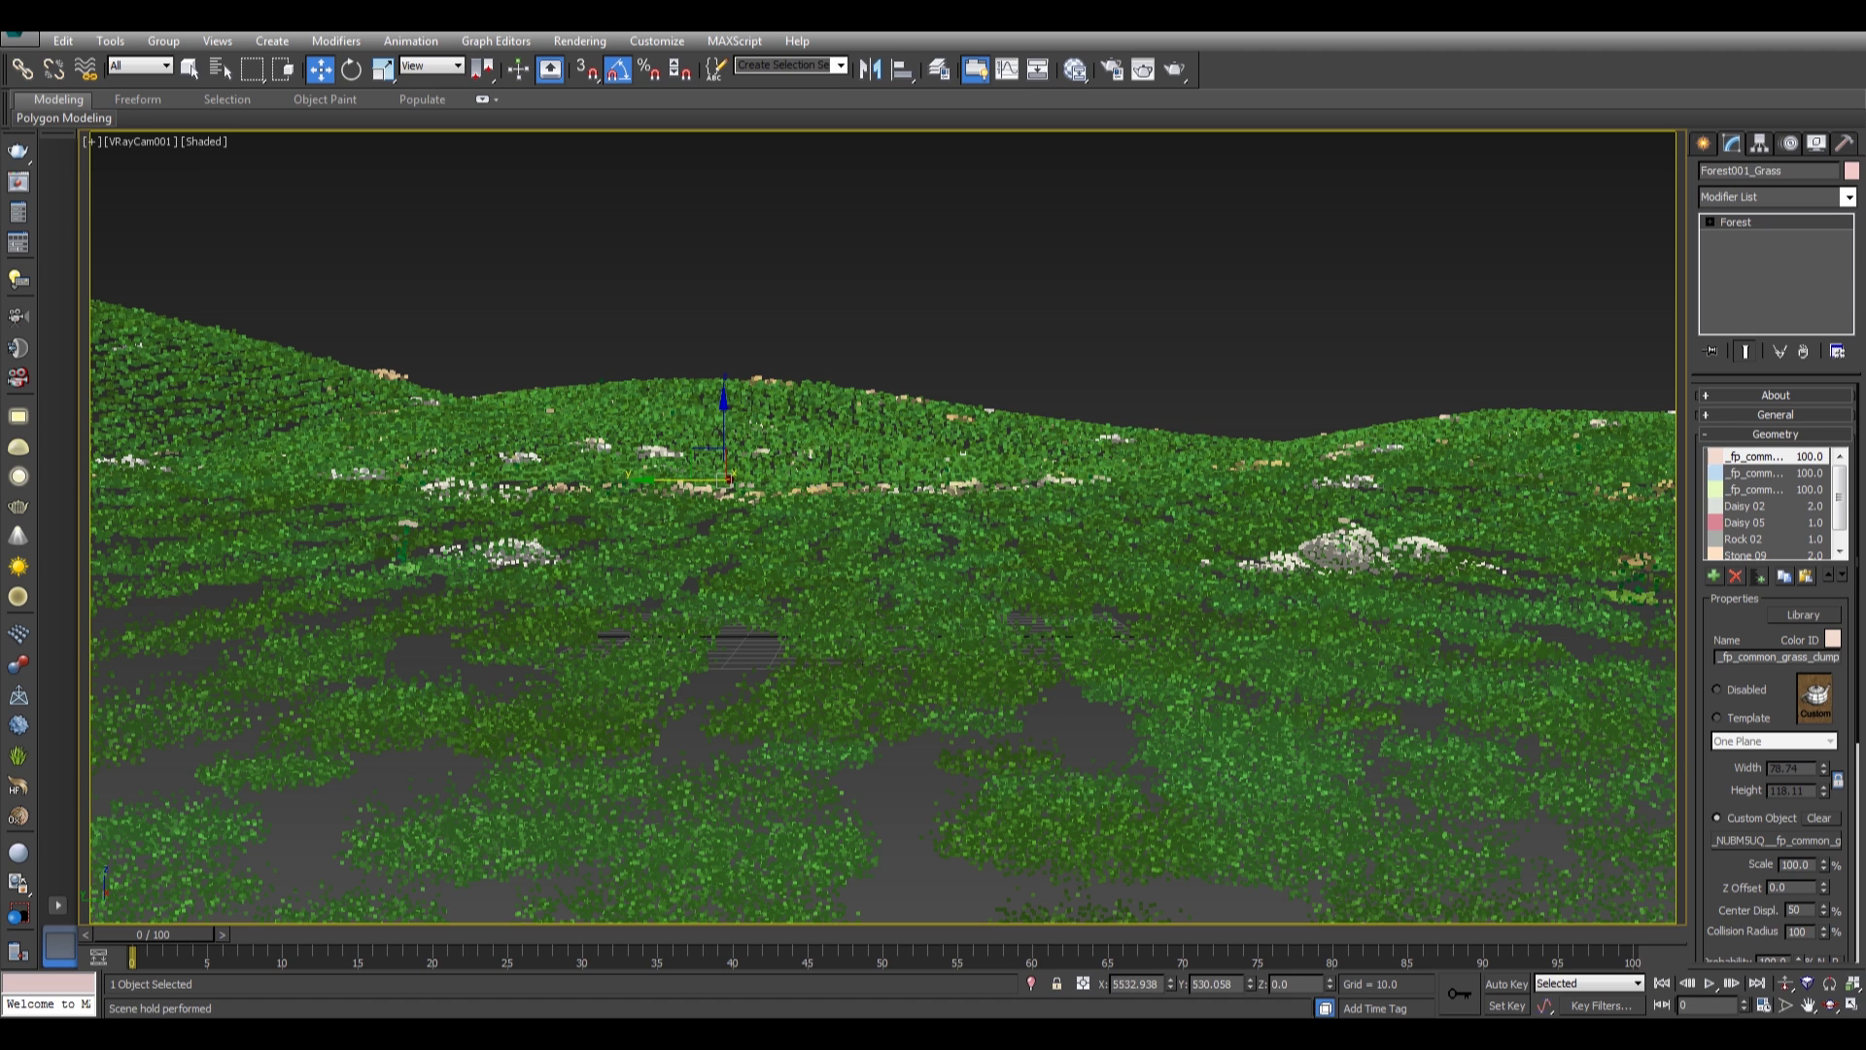
pyautogui.moveTo(1689, 540); pyautogui.dragTo(1510, 541)
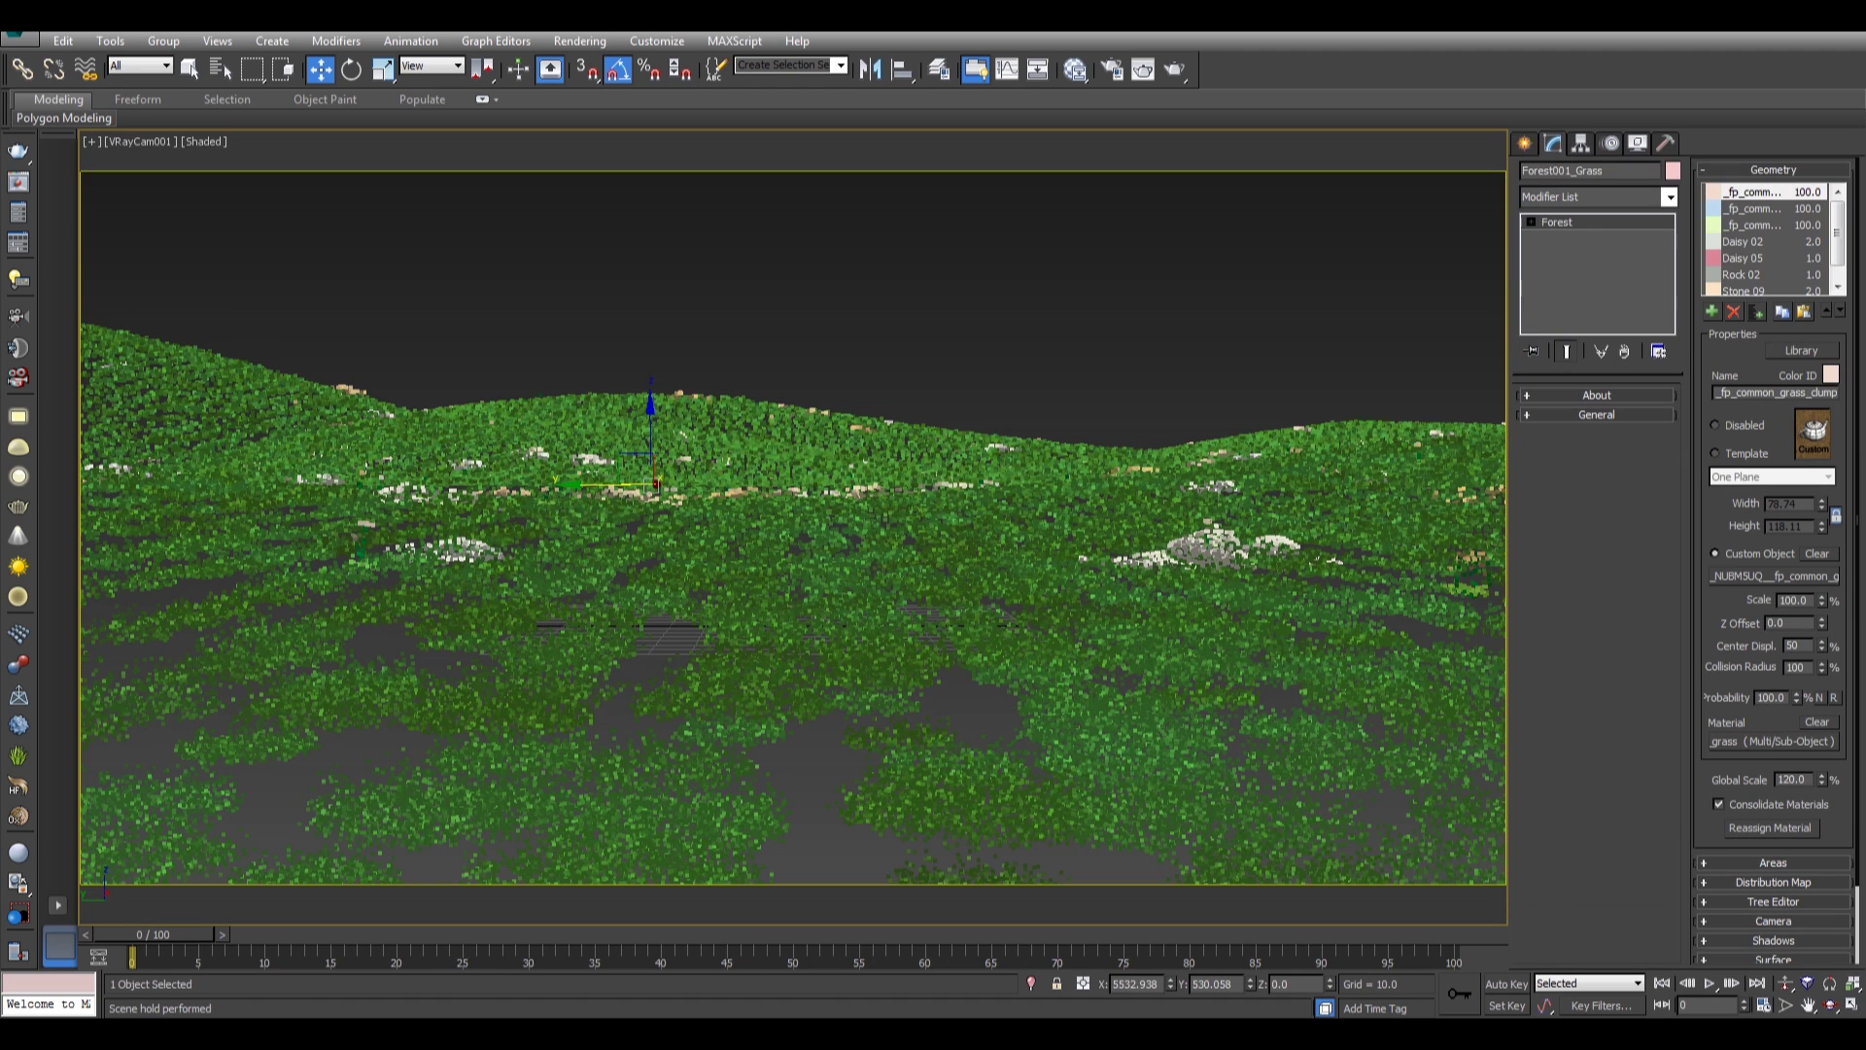
# Select the Daisy 05 item in the Forest001_Grass geometry list and review its properties and the global scale.
pyautogui.click(1749, 258)
pyautogui.scroll(-1, 1750, 258)
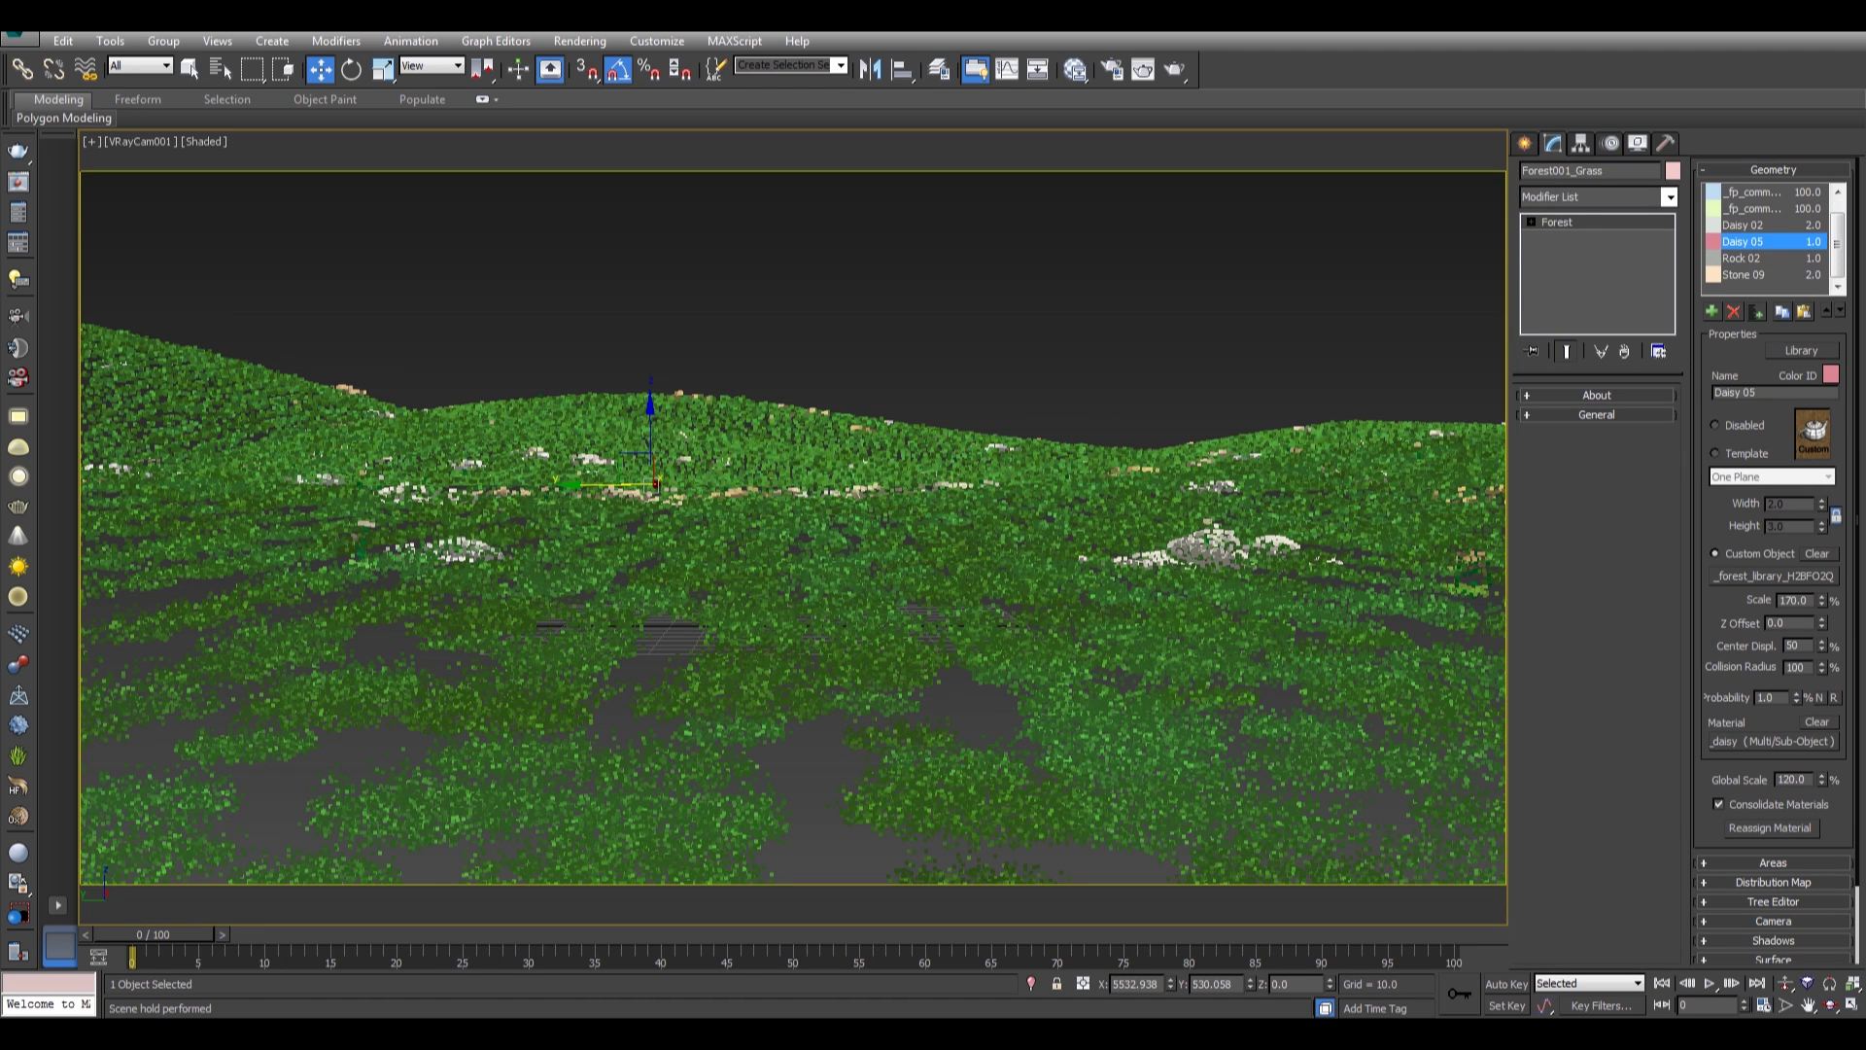
pyautogui.scroll(-3, 1774, 560)
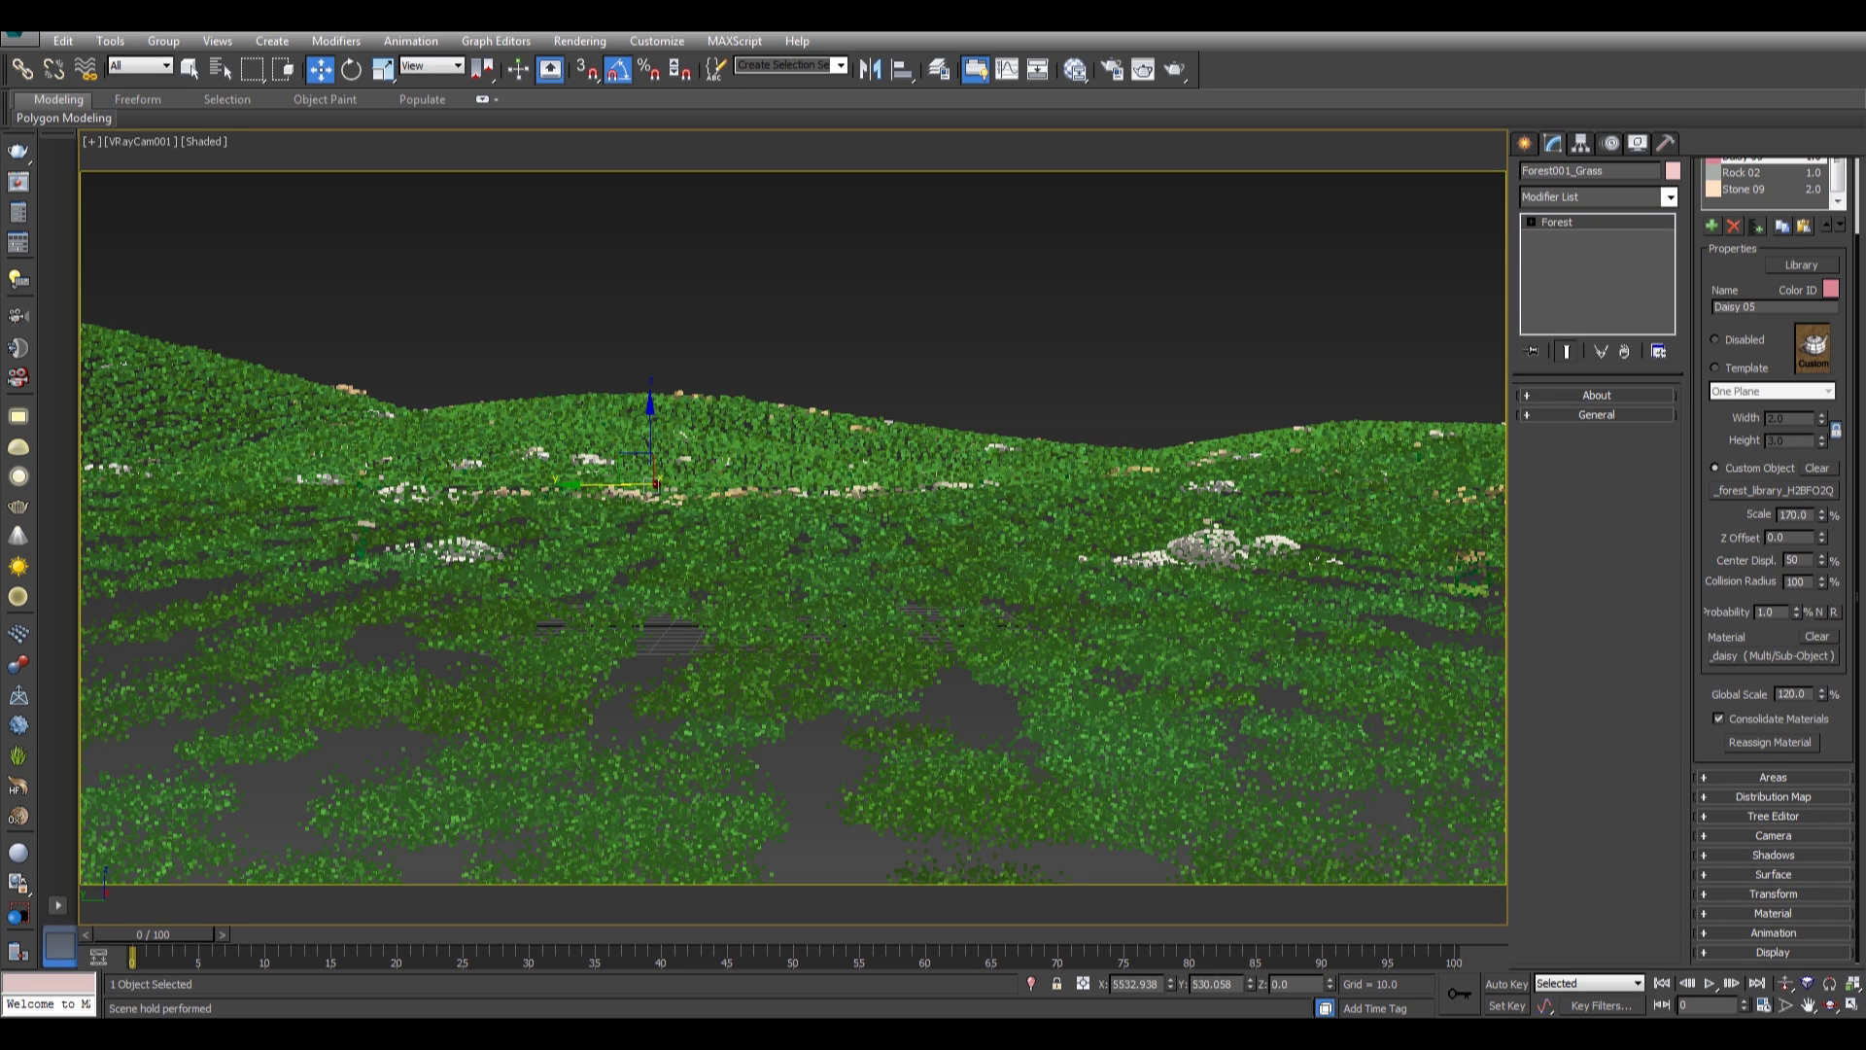
pyautogui.doubleClick(1791, 693)
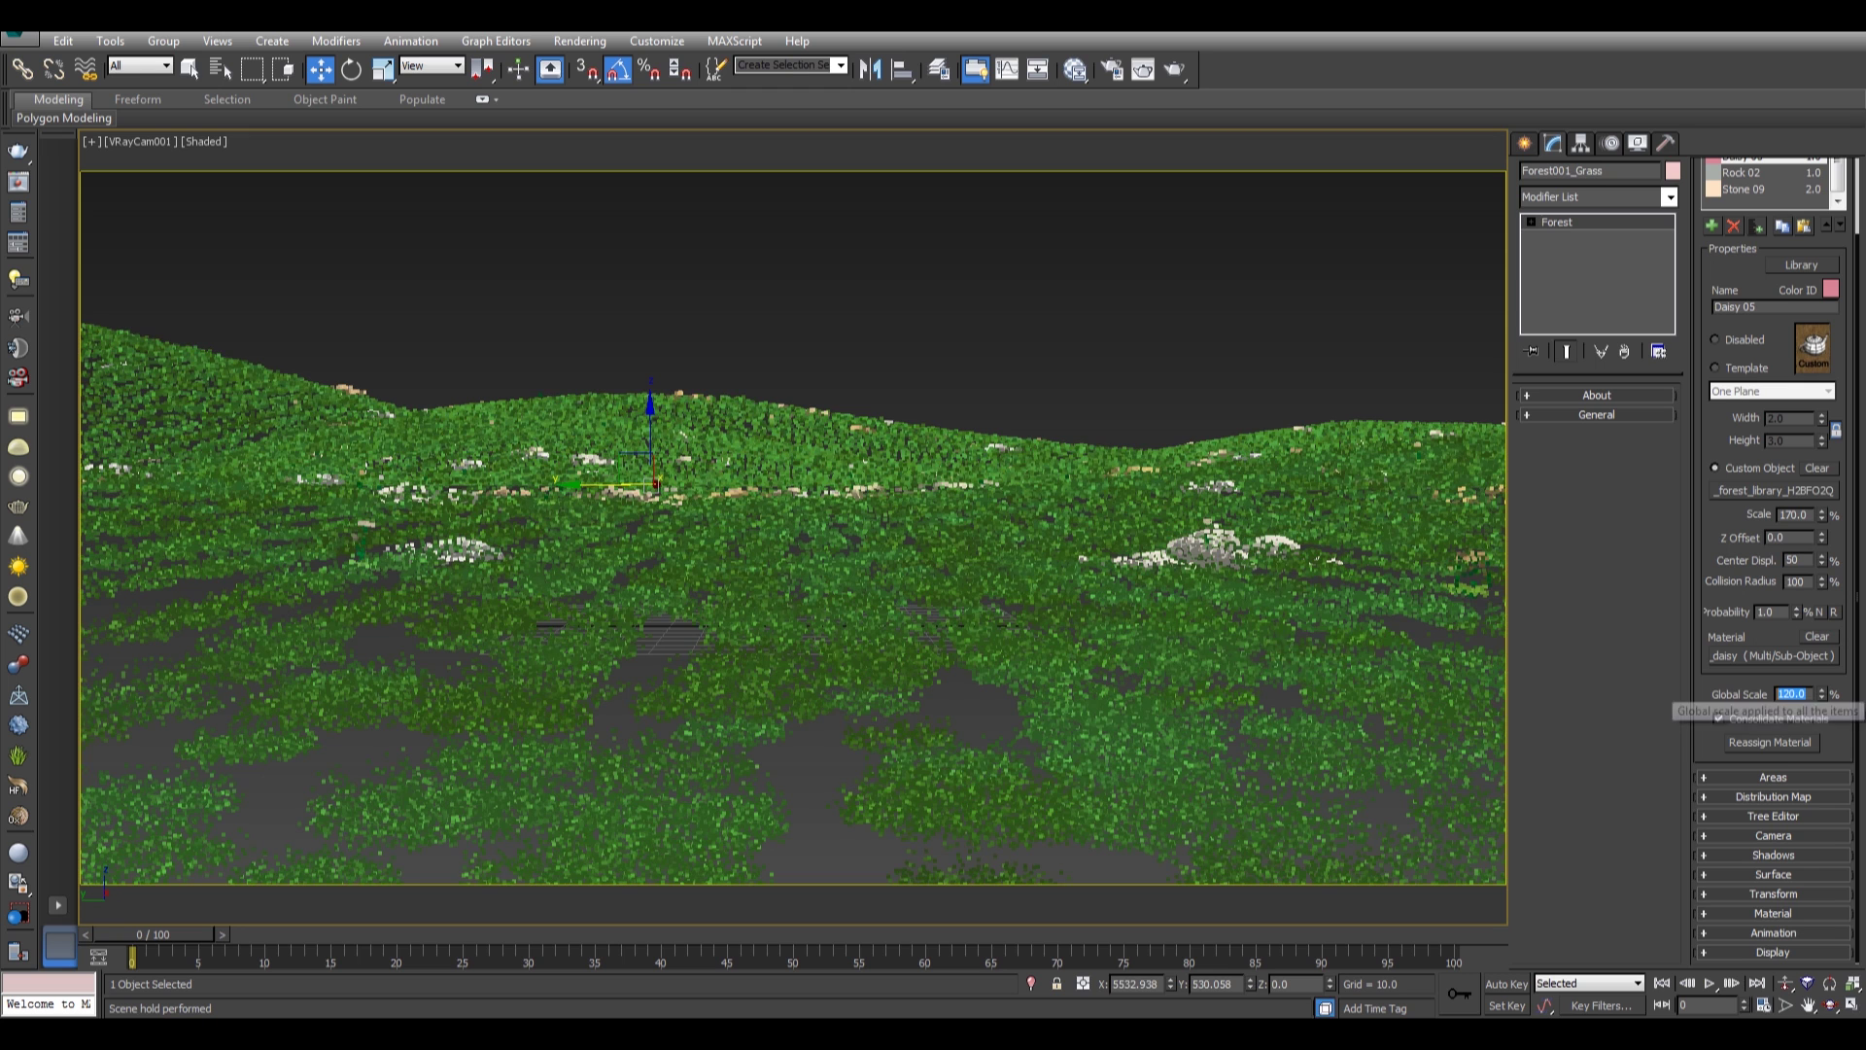
# Expand the Transform settings of Forest001_Grass and examine the translation, rotation, scale and mirroring options.
pyautogui.click(1772, 894)
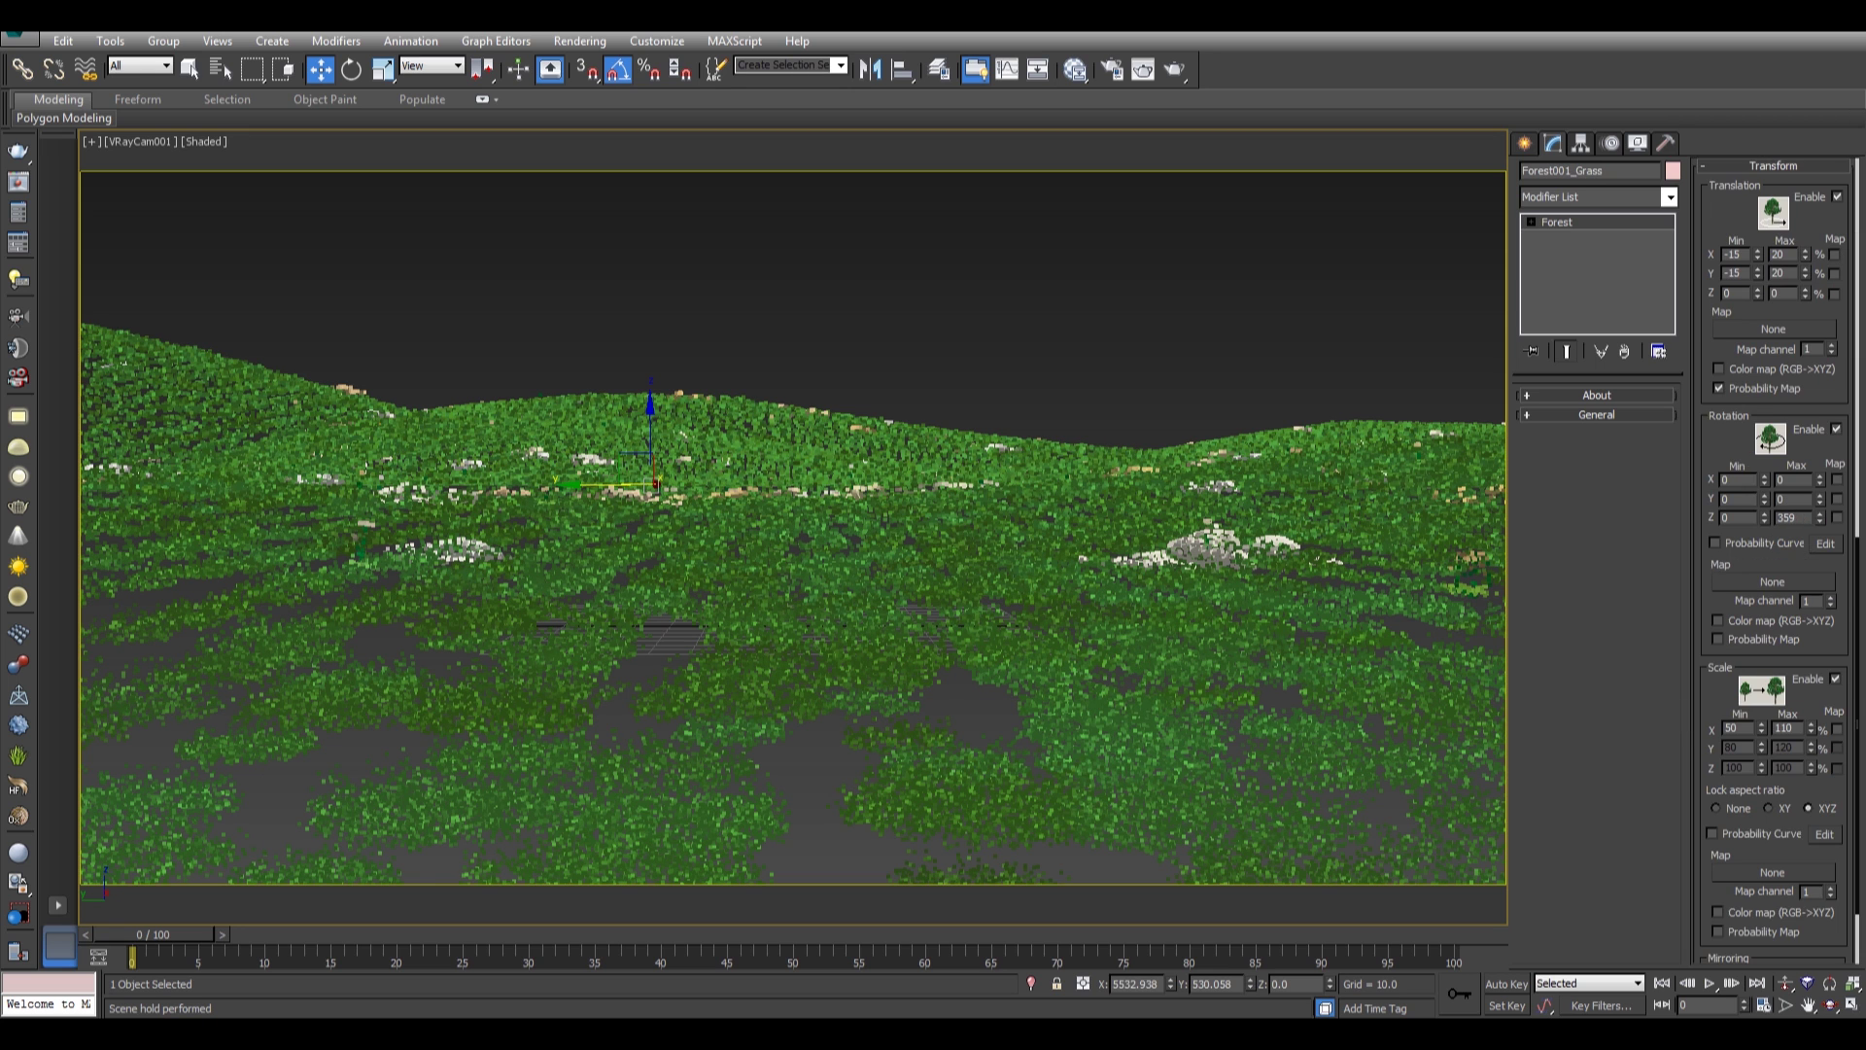
pyautogui.scroll(-1, 1775, 560)
pyautogui.scroll(1, 1775, 561)
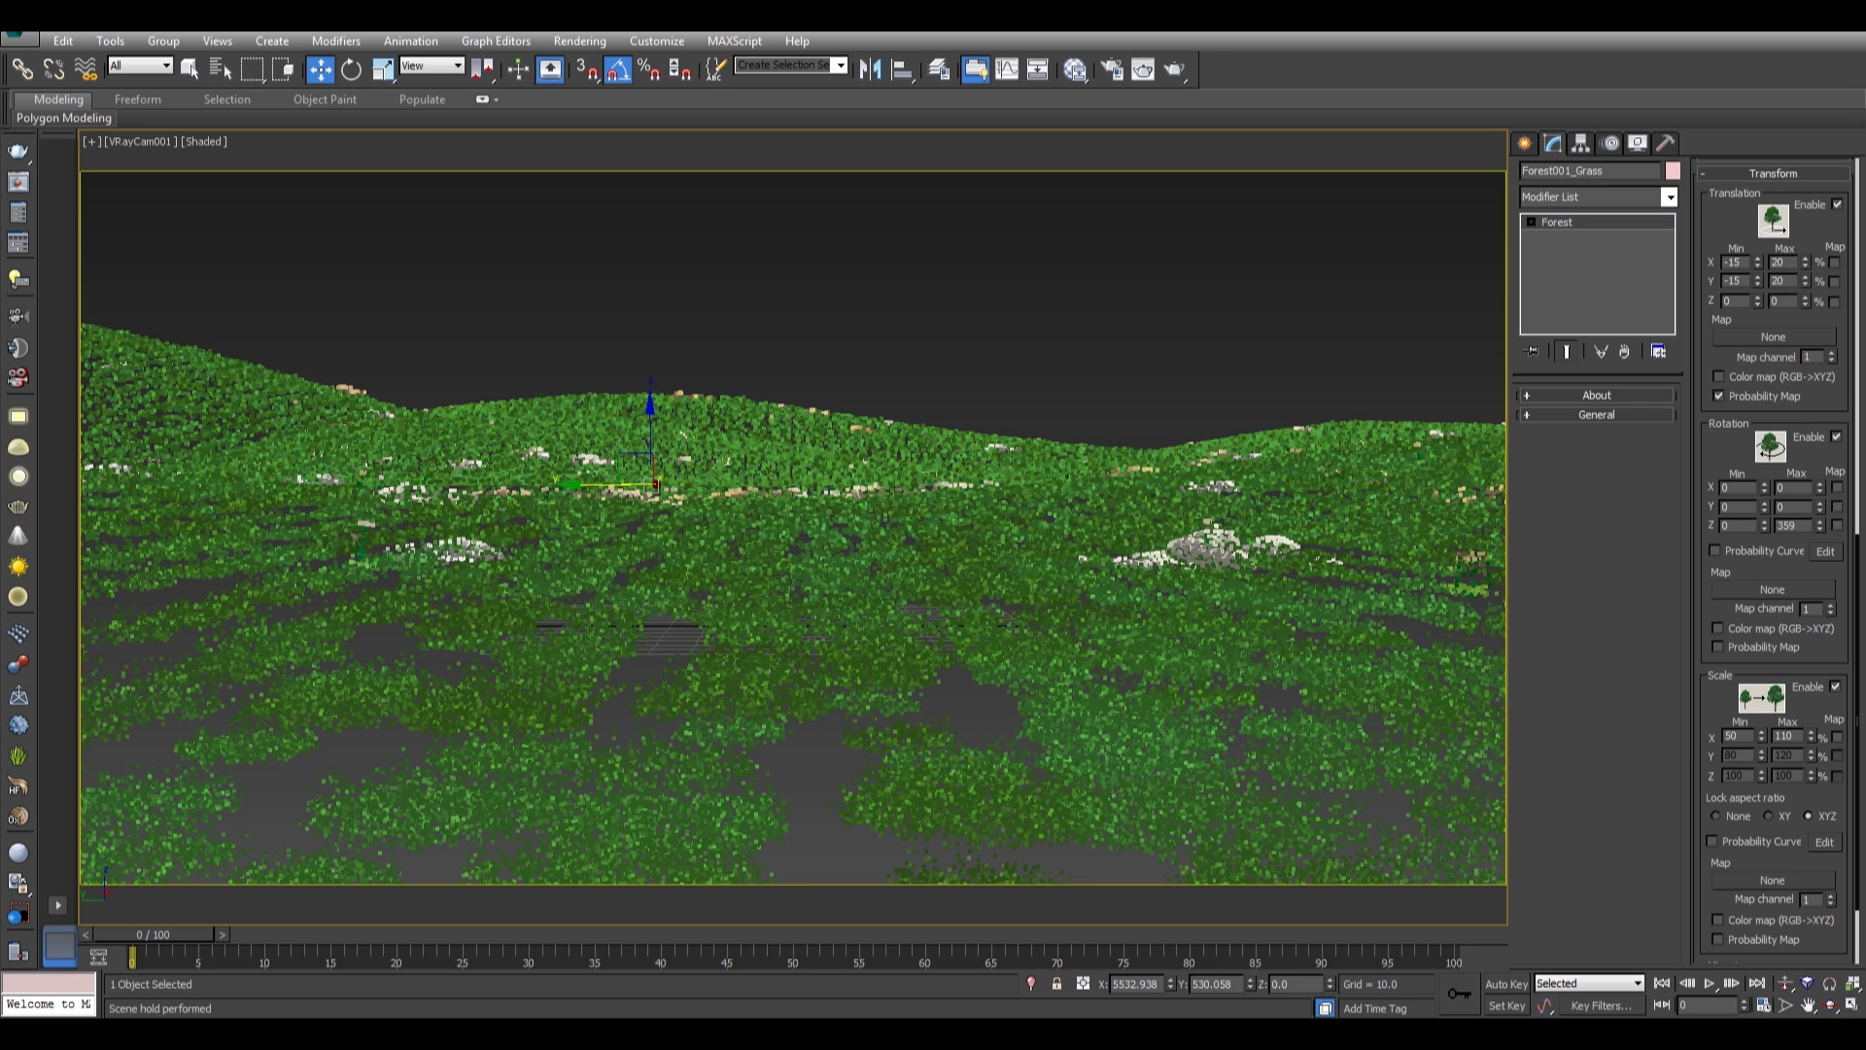
pyautogui.scroll(-2, 1775, 561)
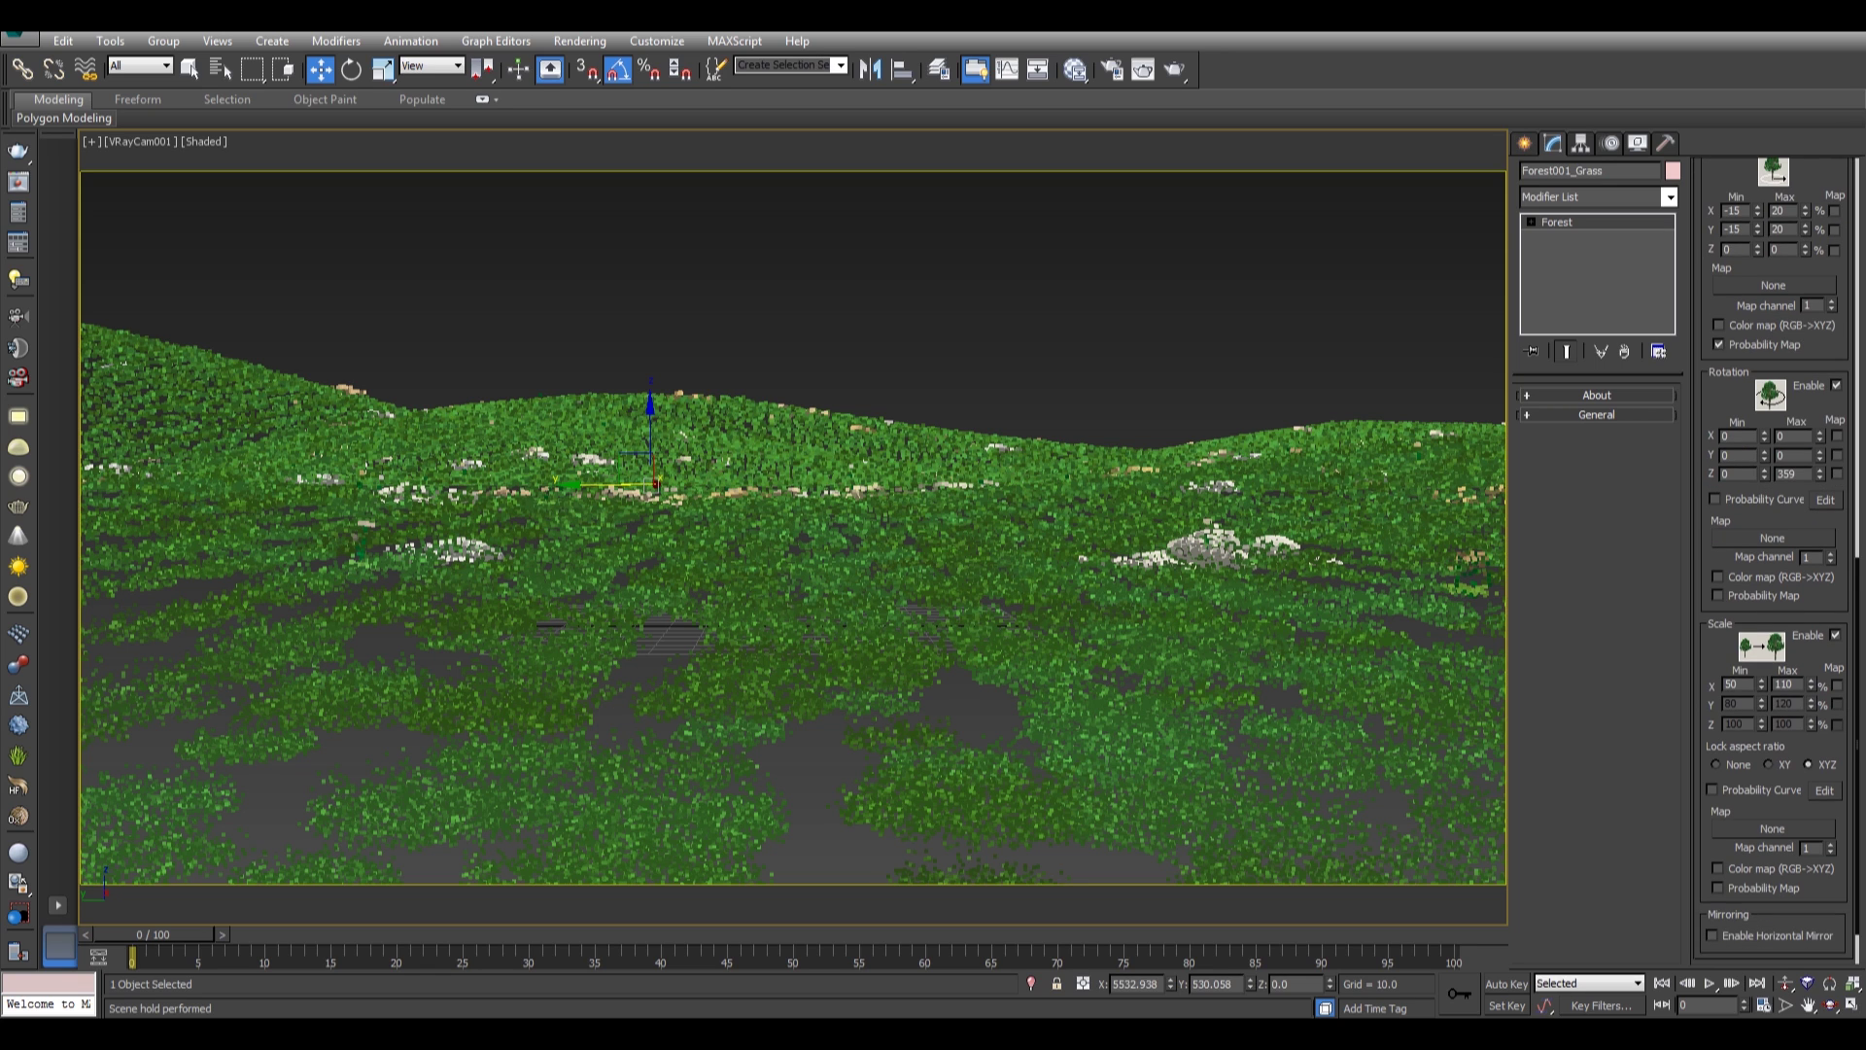
pyautogui.scroll(2, 1775, 560)
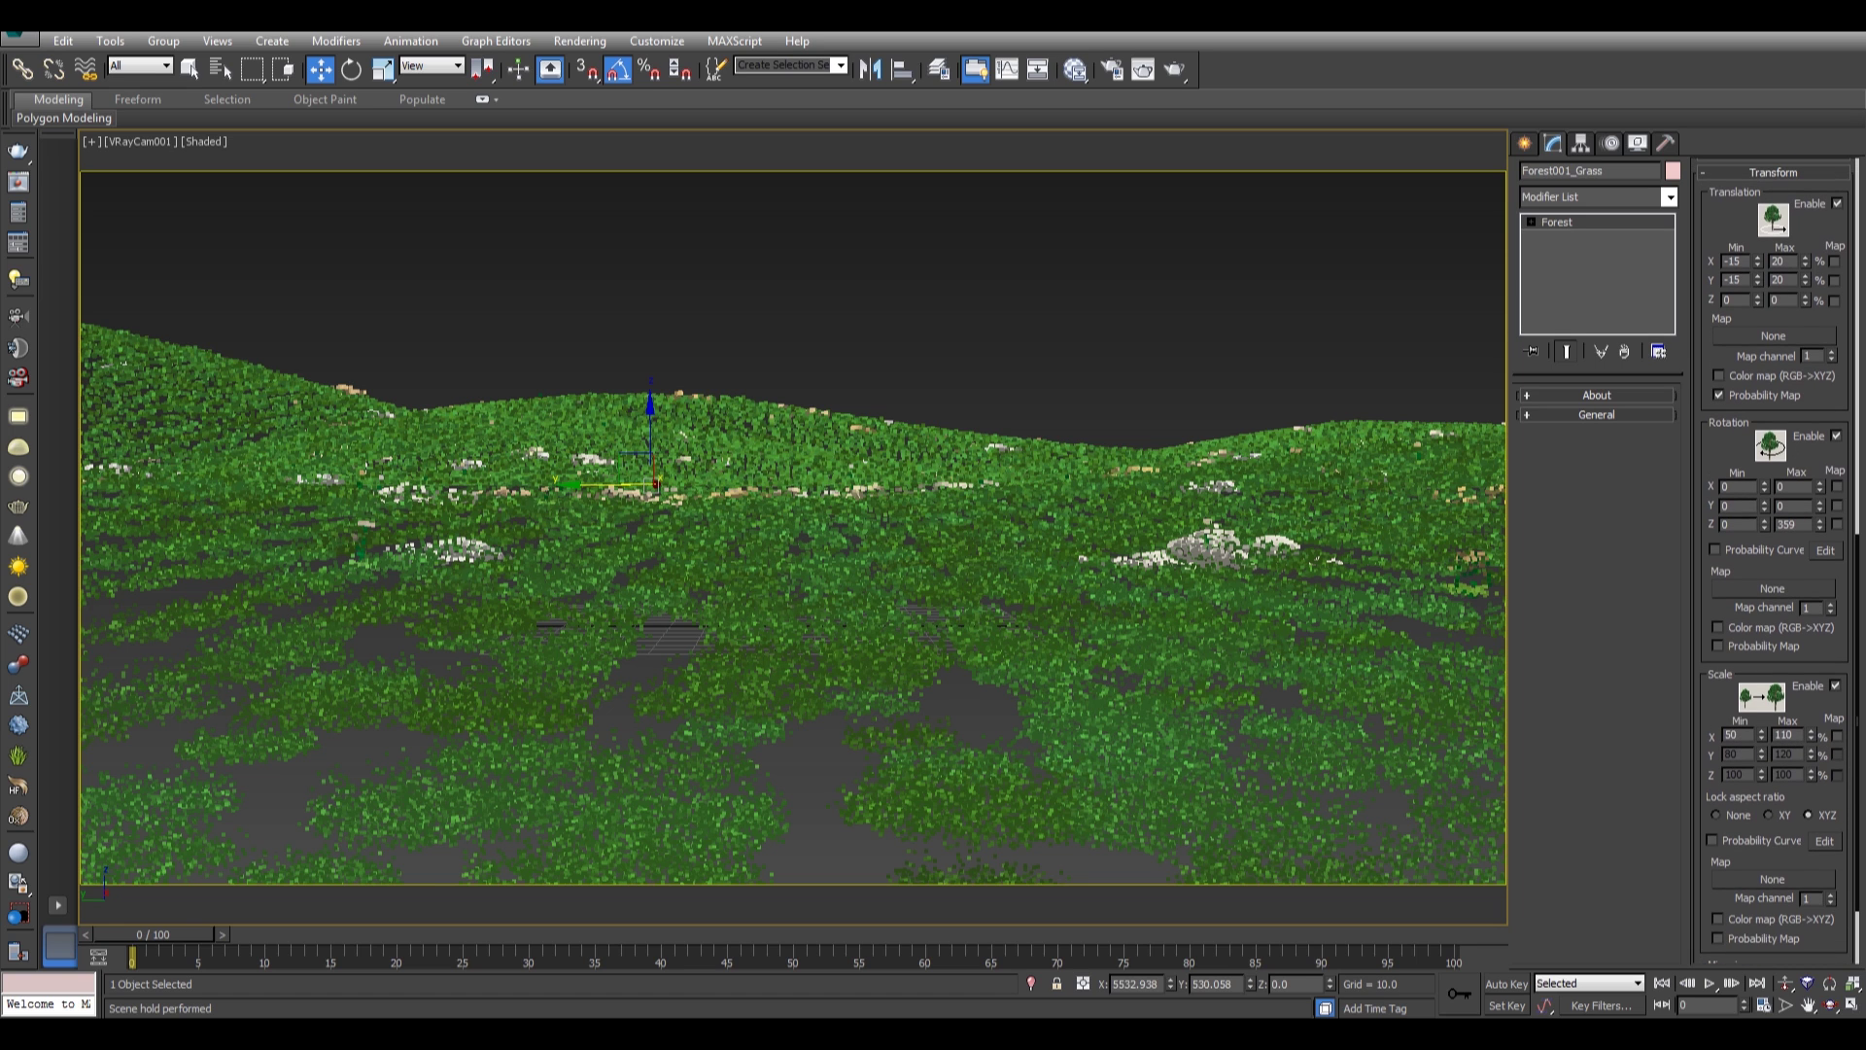
pyautogui.scroll(2, 1776, 561)
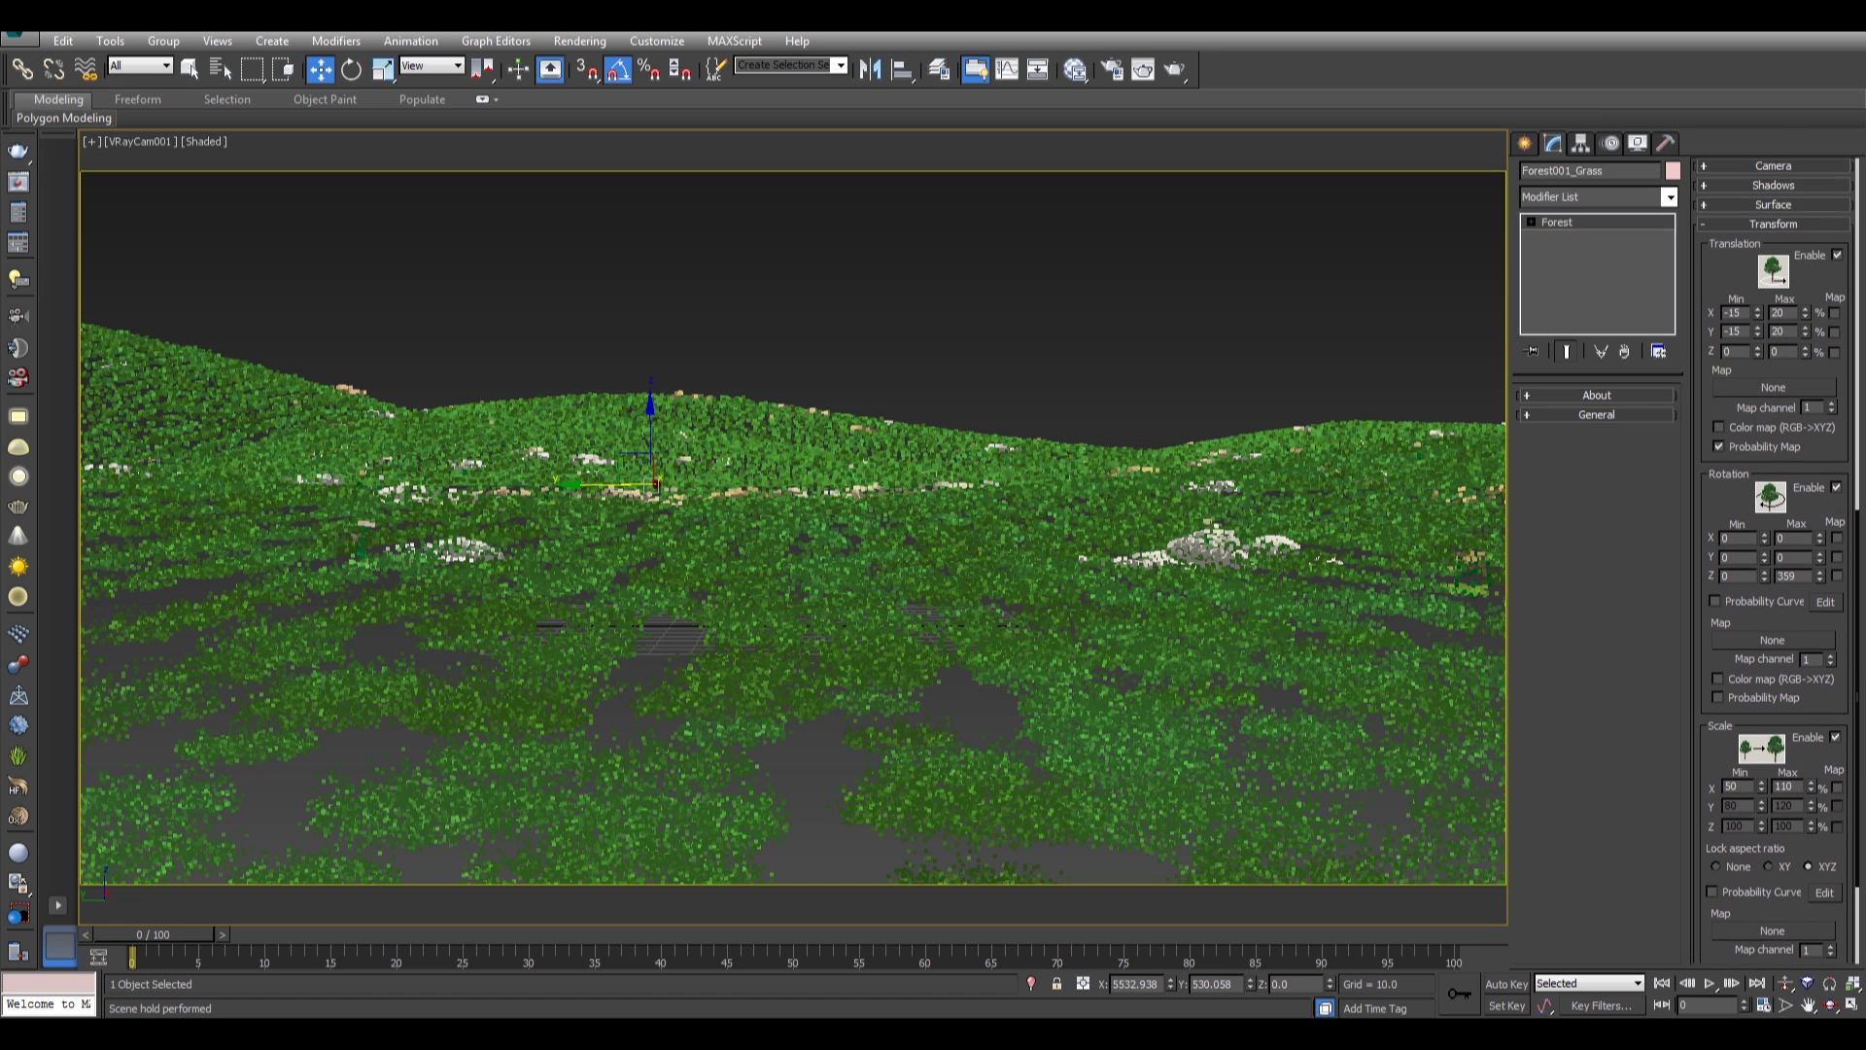
pyautogui.scroll(10, 1776, 561)
# Select Forest002_Tree by name and unhide it.
pyautogui.press('h')
pyautogui.click(1152, 517)
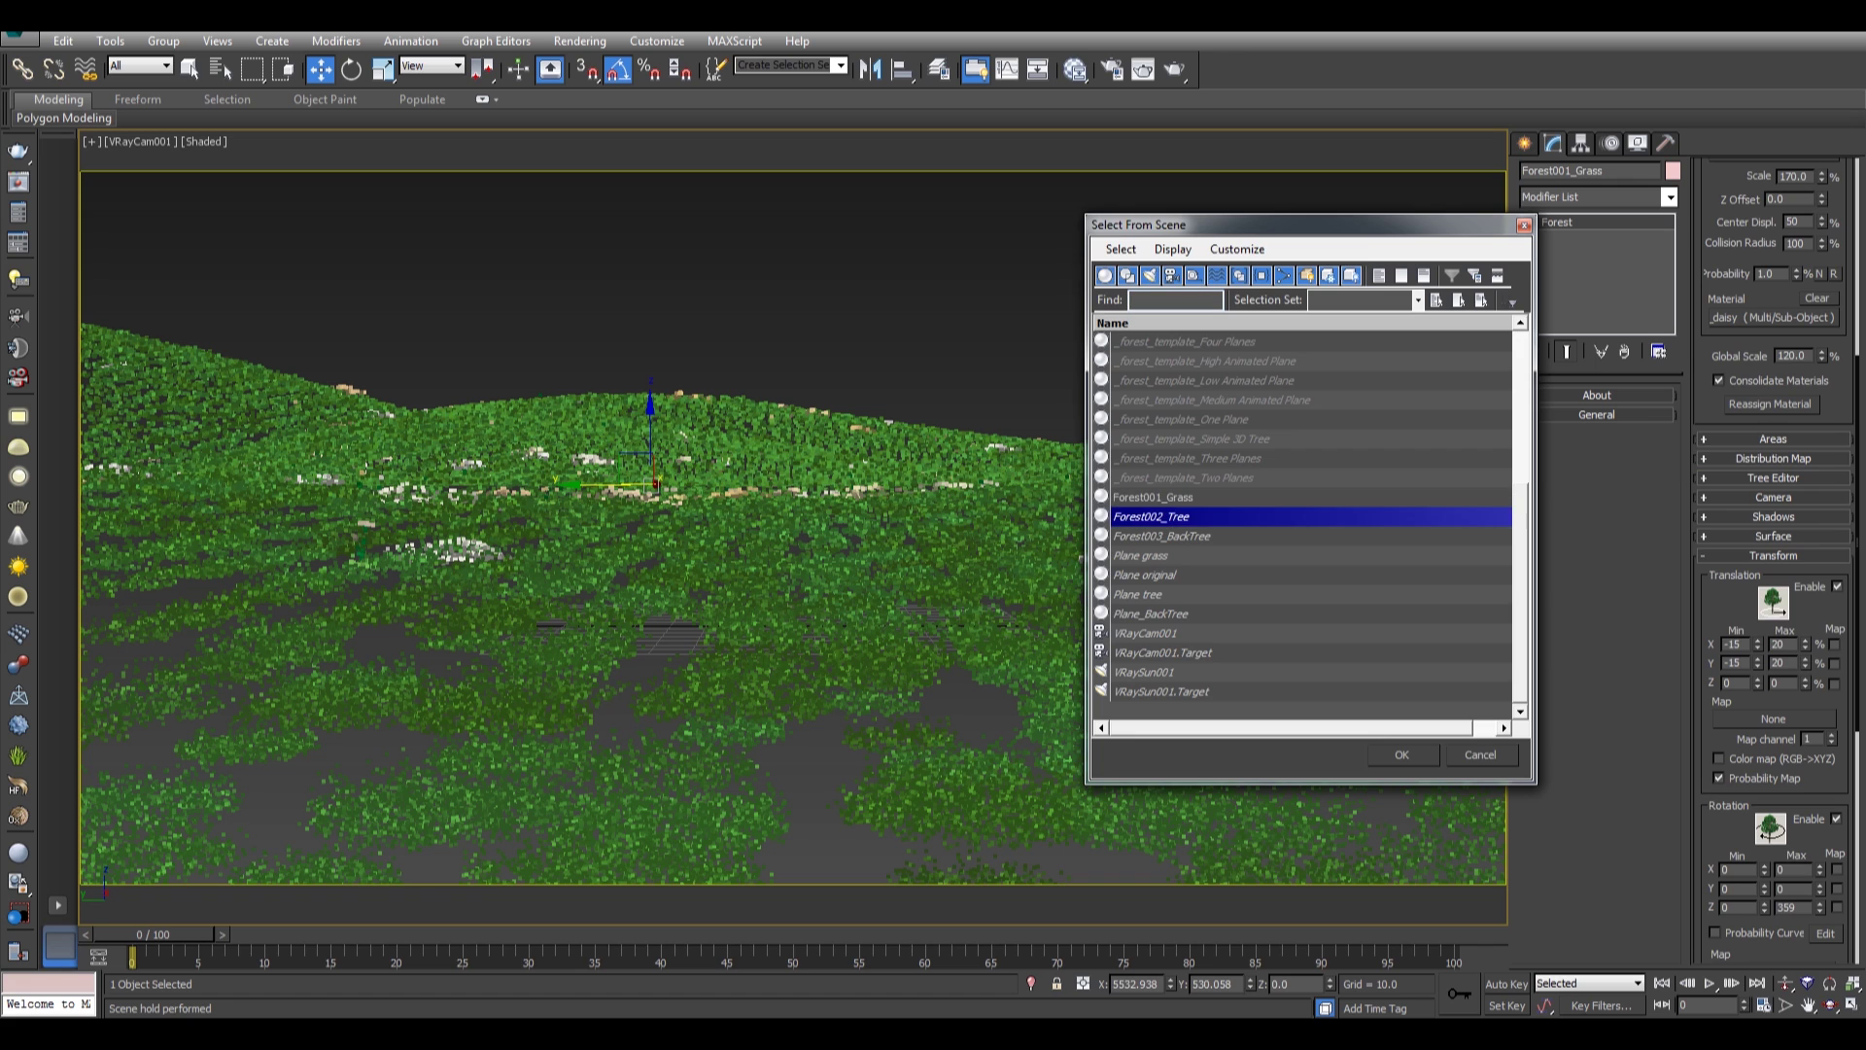
pyautogui.click(1403, 755)
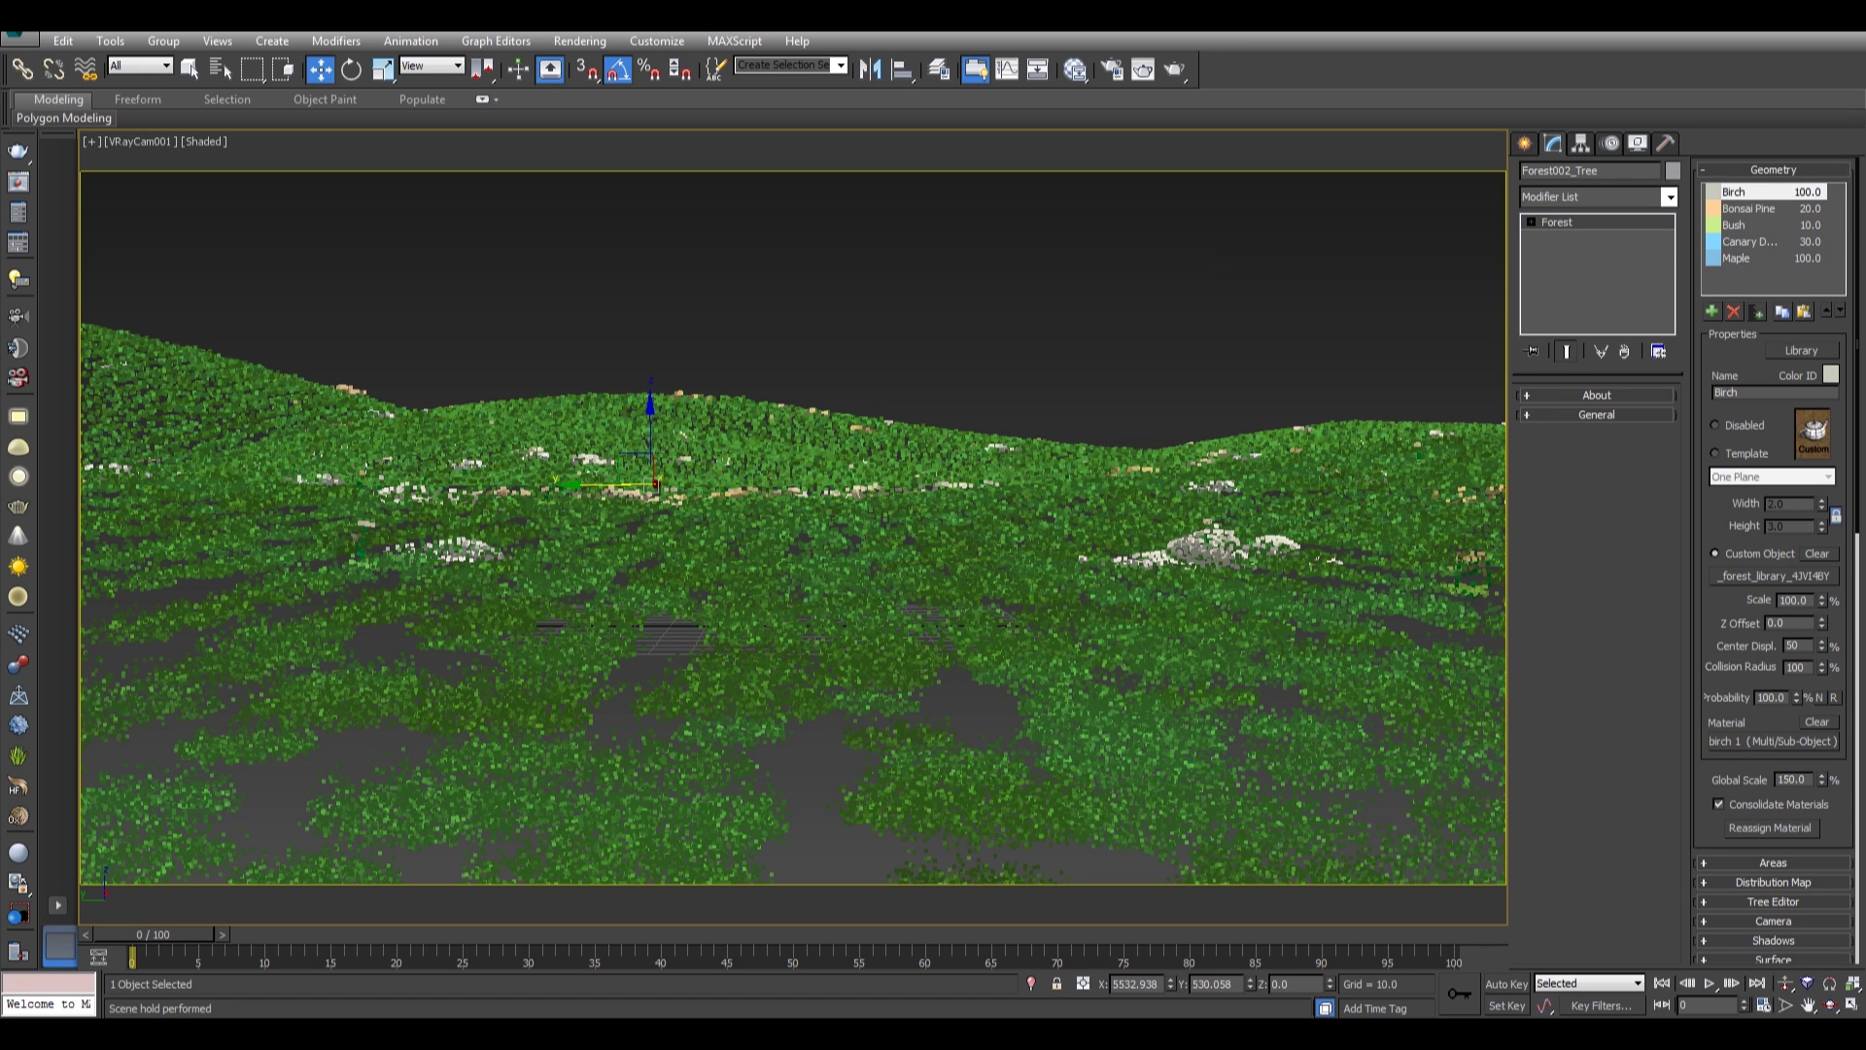
pyautogui.rightClick(1004, 355)
pyautogui.click(1108, 271)
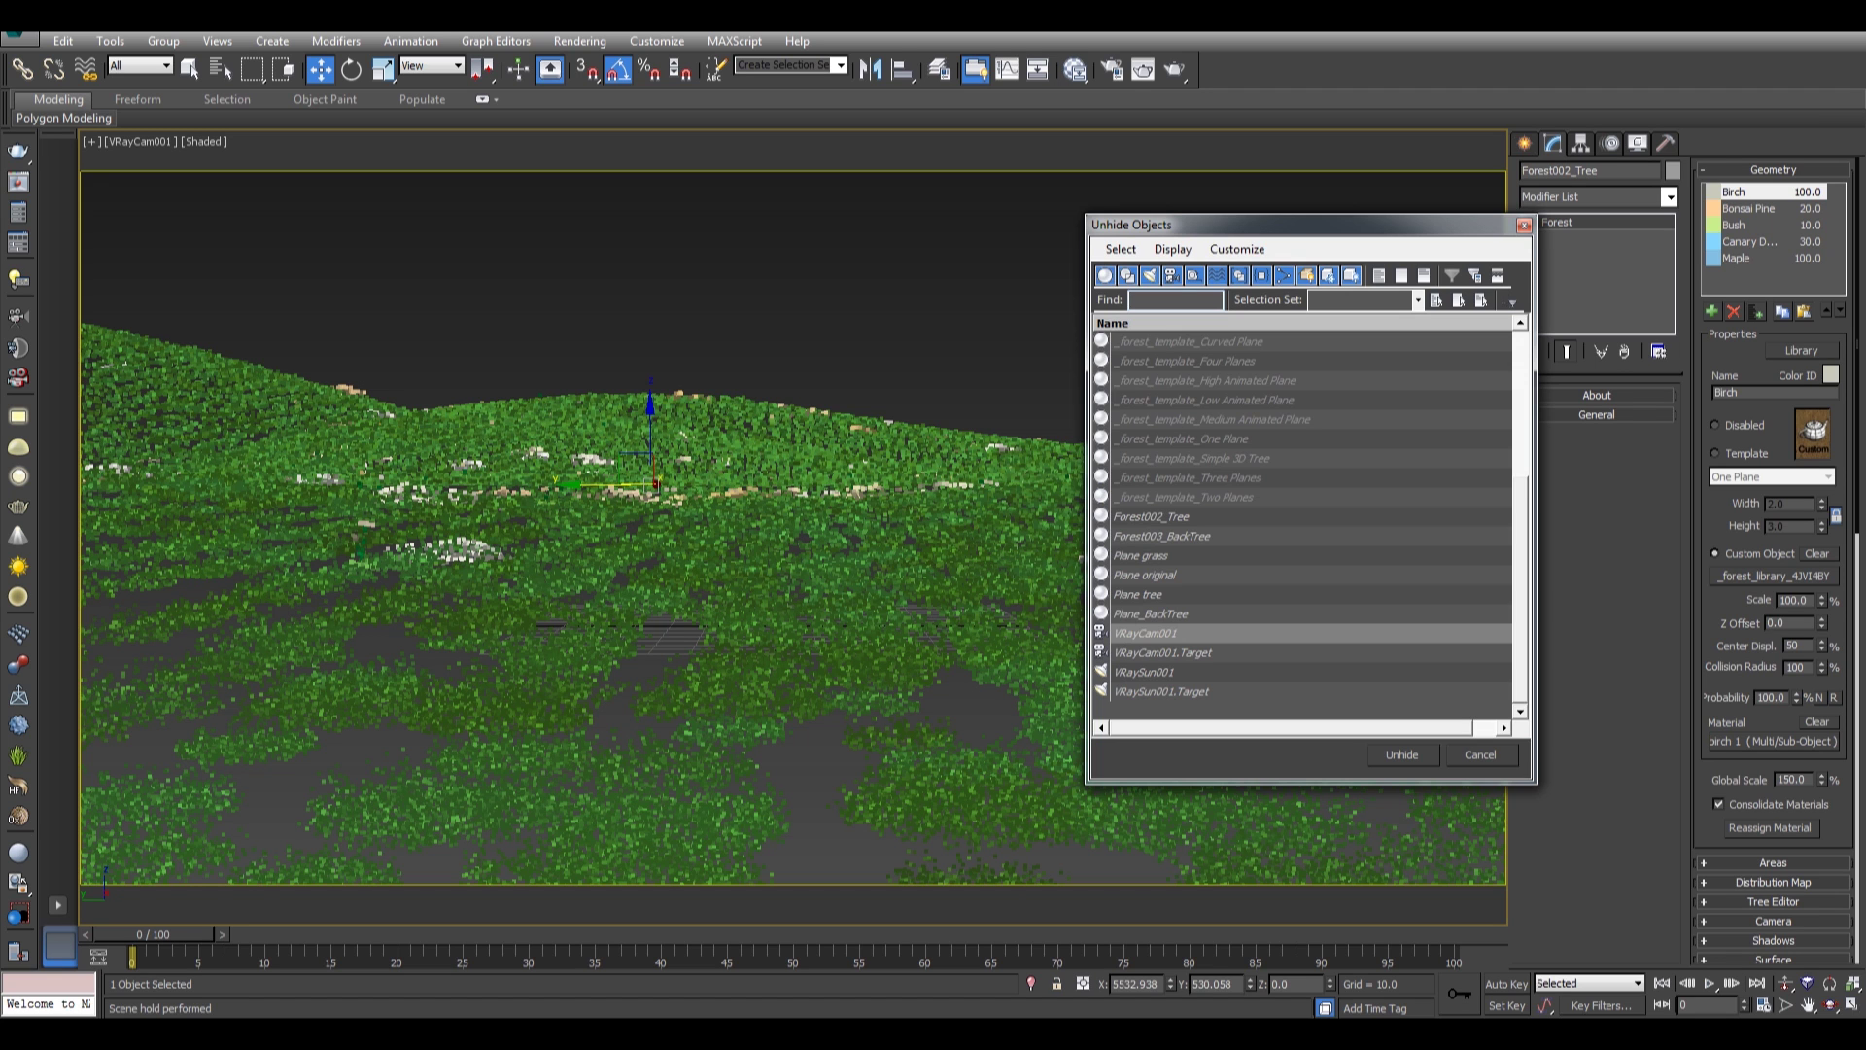
pyautogui.click(1152, 517)
pyautogui.click(1402, 756)
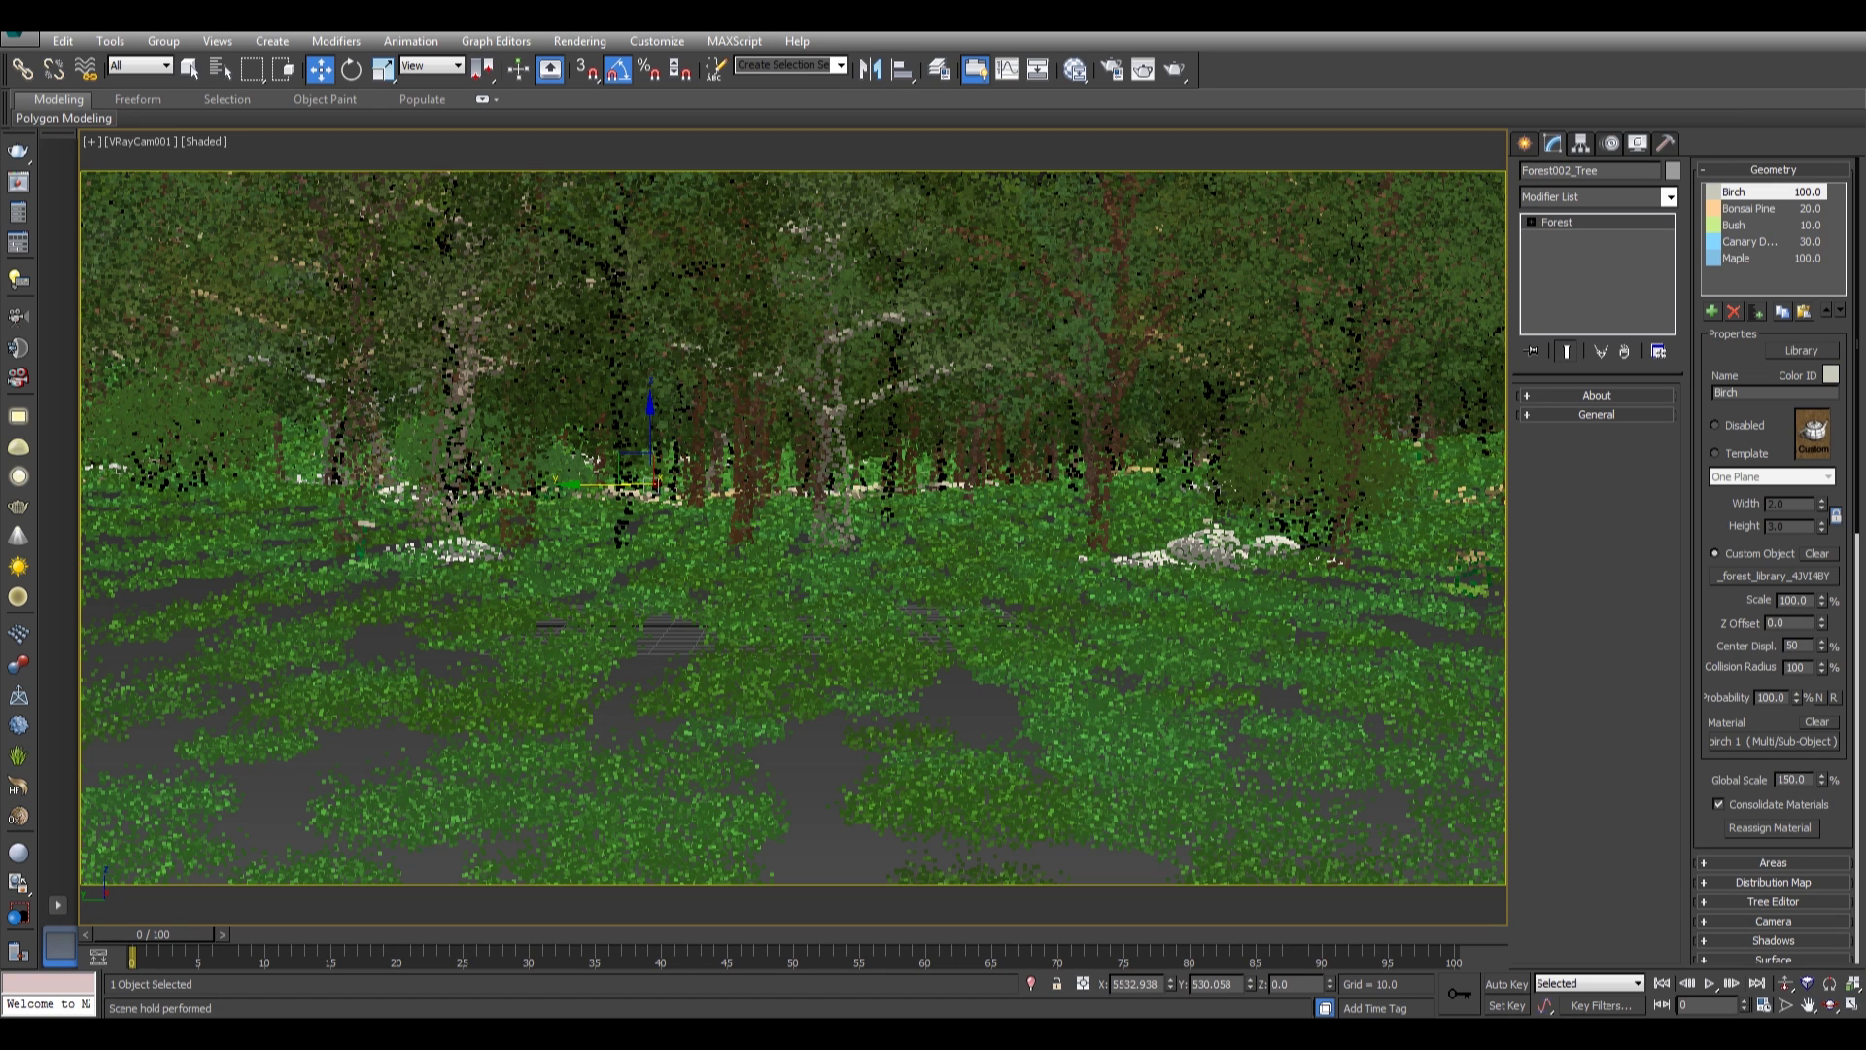
# Review the geometry properties and the translation, rotation and scale settings of Forest002_Tree.
pyautogui.scroll(-3, 1774, 564)
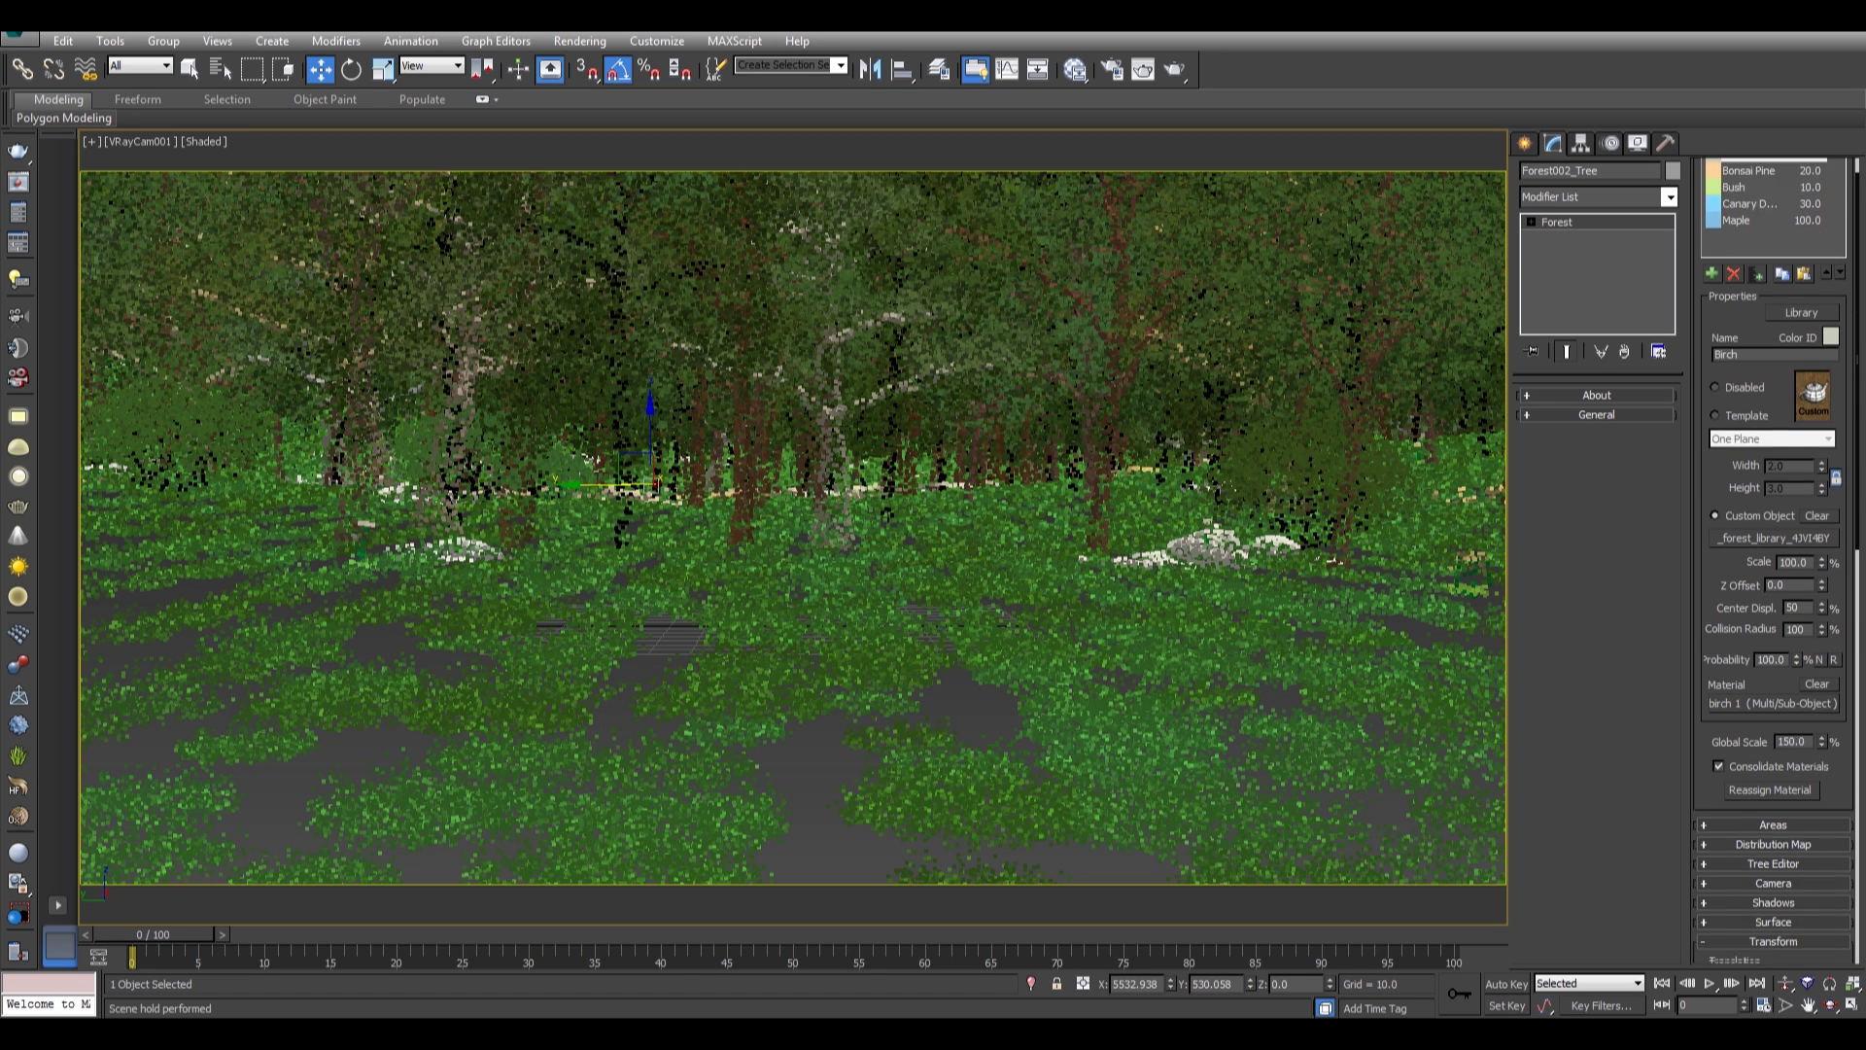
pyautogui.scroll(-3, 1774, 564)
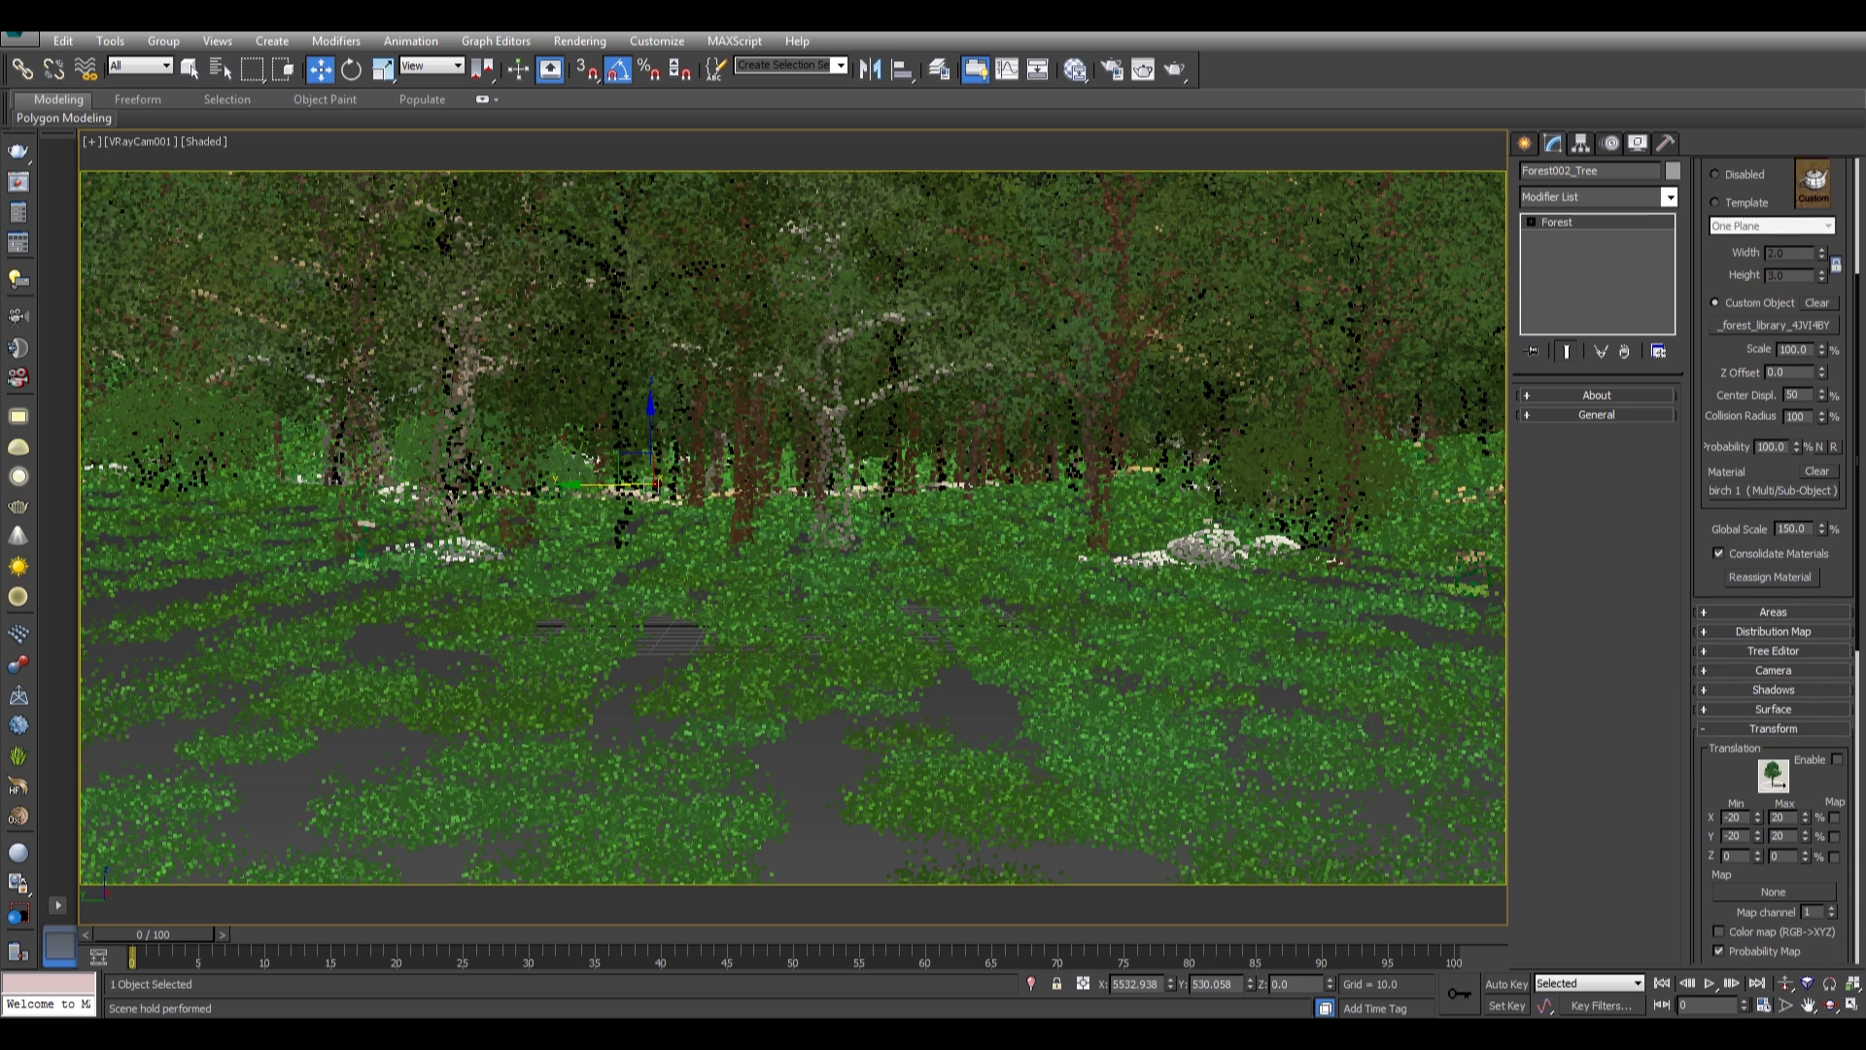
pyautogui.scroll(-10, 1774, 564)
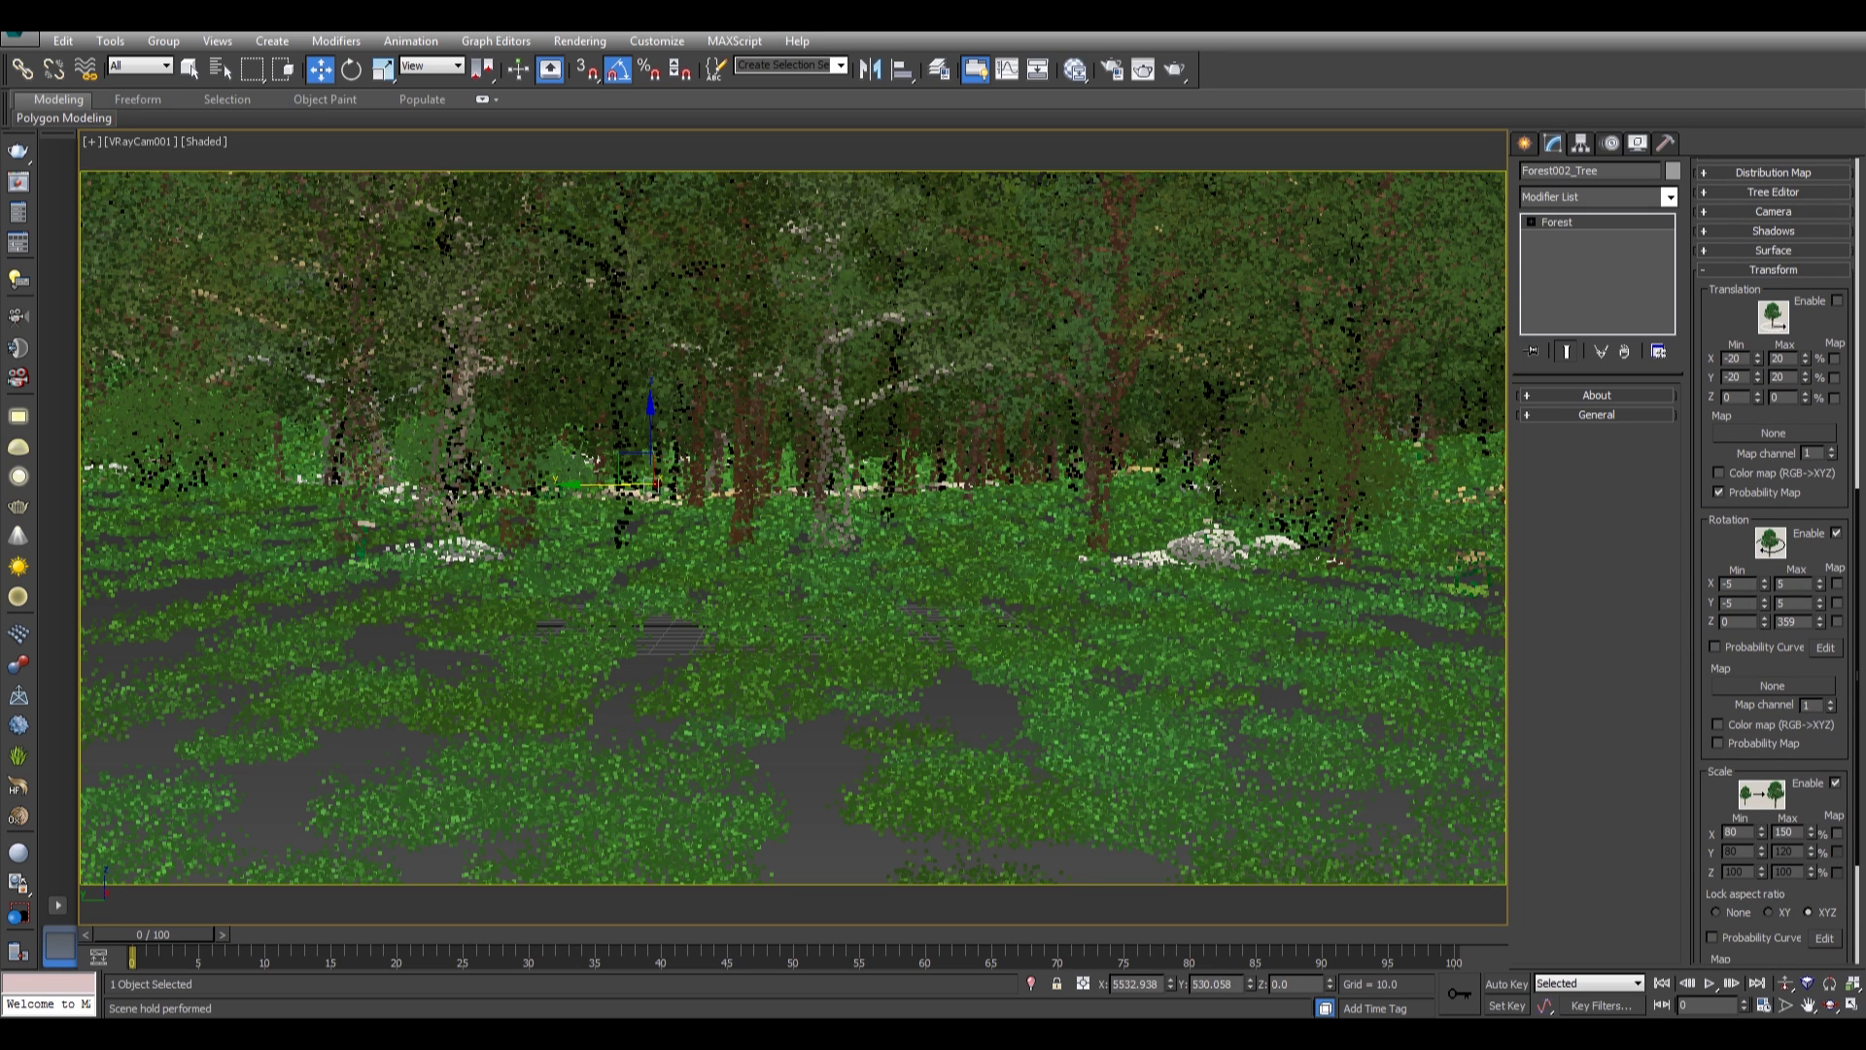
pyautogui.scroll(-5, 1774, 563)
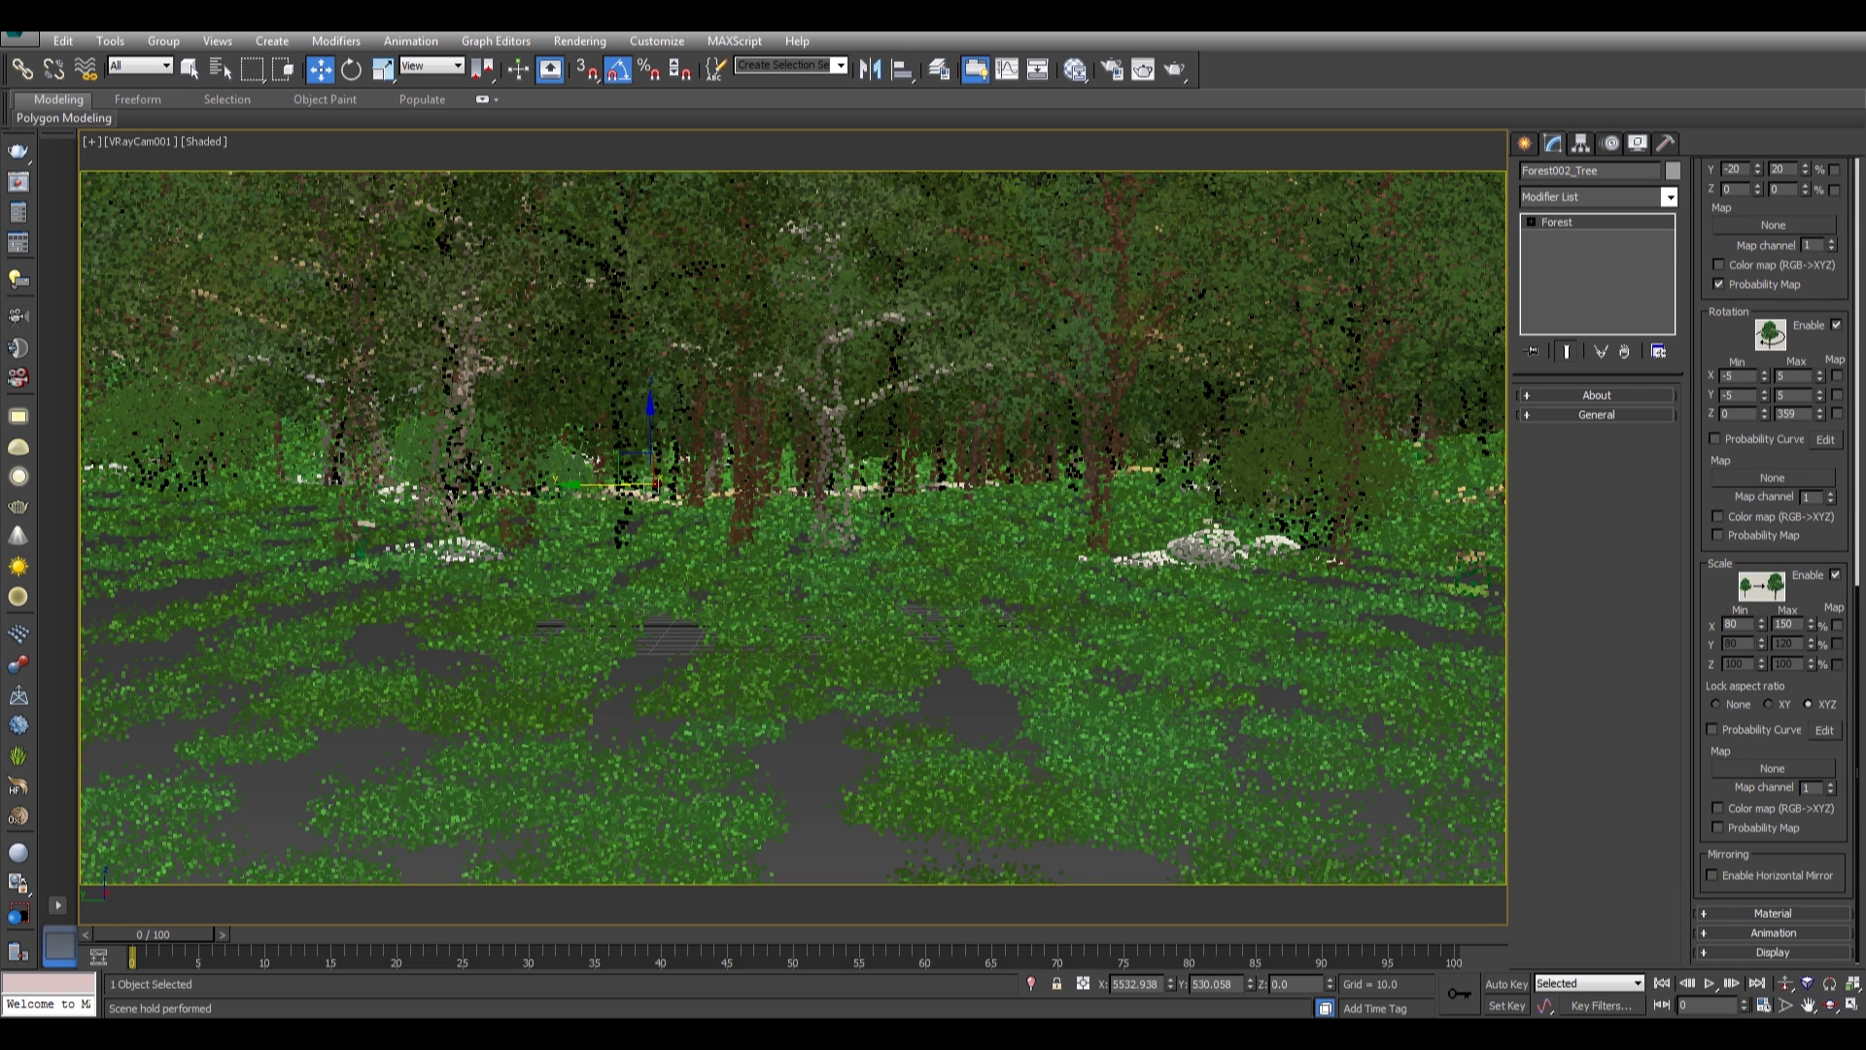
# Show the forest in the perspective view and unhide Plane_BackTree.
pyautogui.press('p')
pyautogui.scroll(-10, 794, 527)
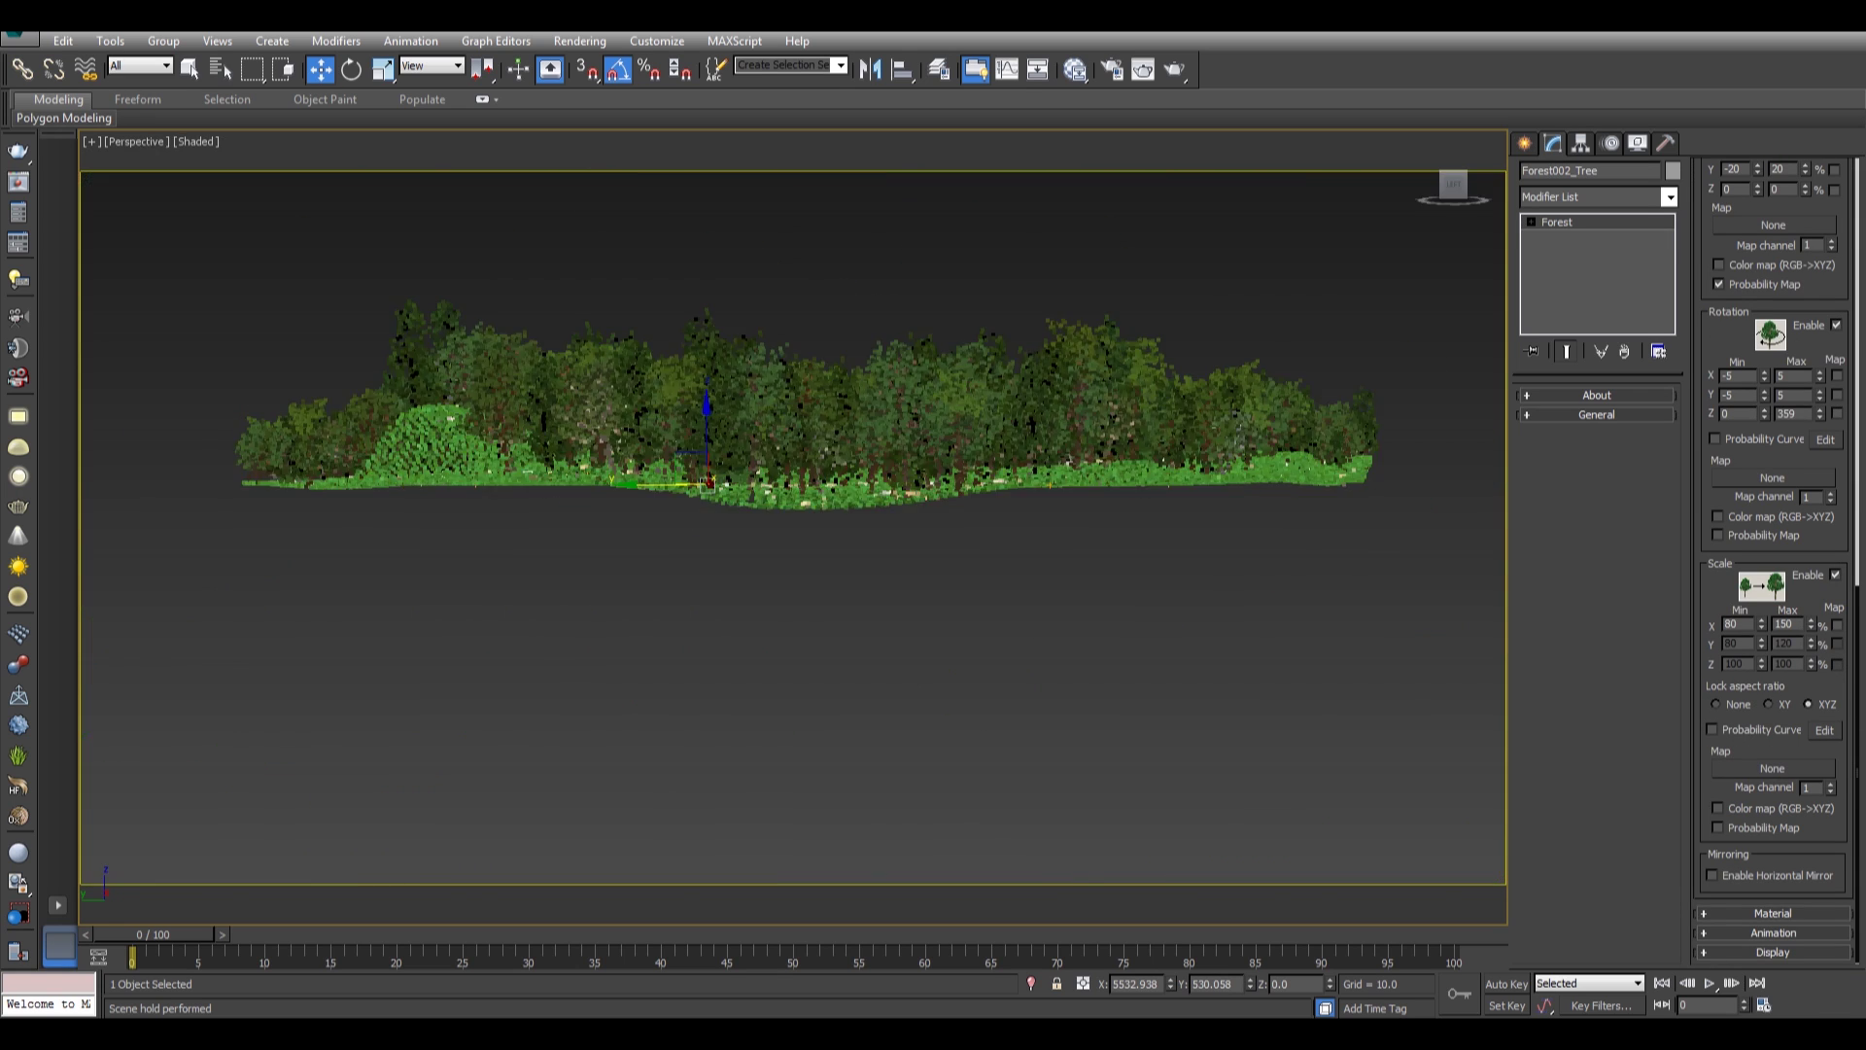
pyautogui.keyDown('alt'); pyautogui.moveTo(793, 486); pyautogui.dragTo(991, 389, button='middle'); pyautogui.keyUp('alt')
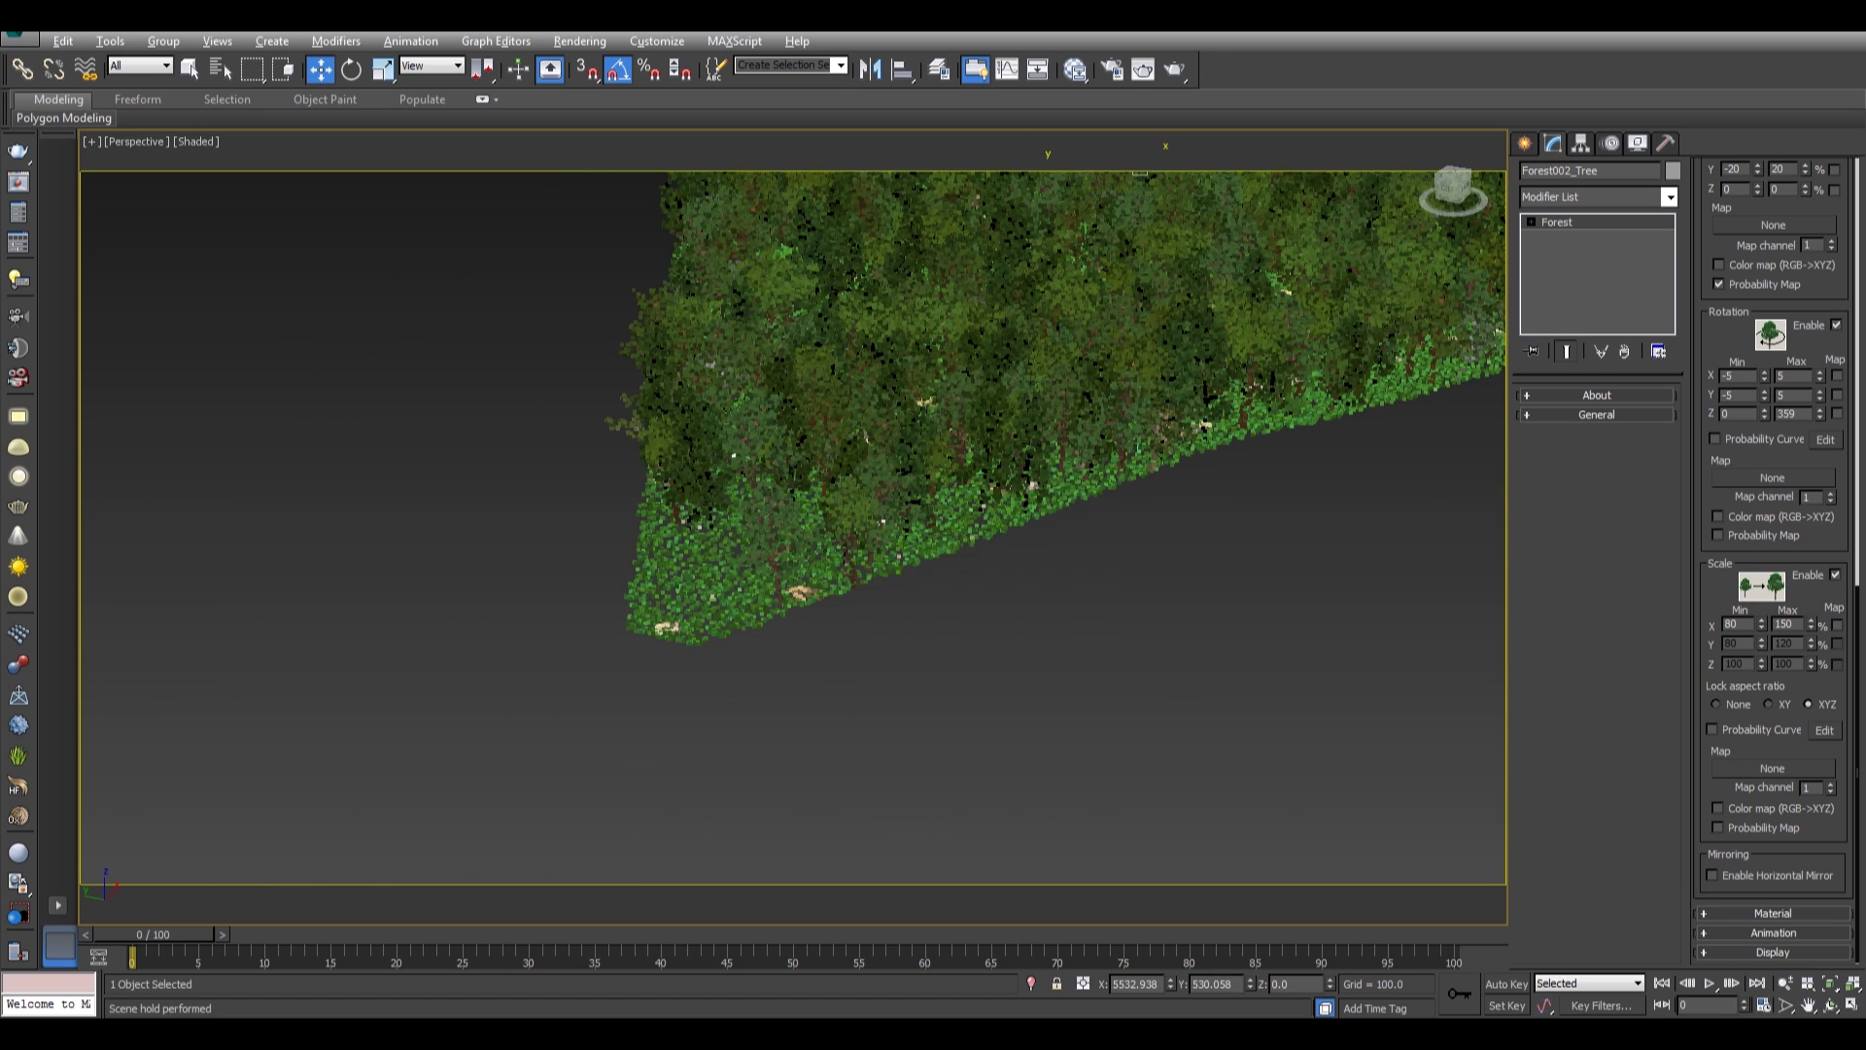
pyautogui.rightClick(864, 736)
pyautogui.click(916, 635)
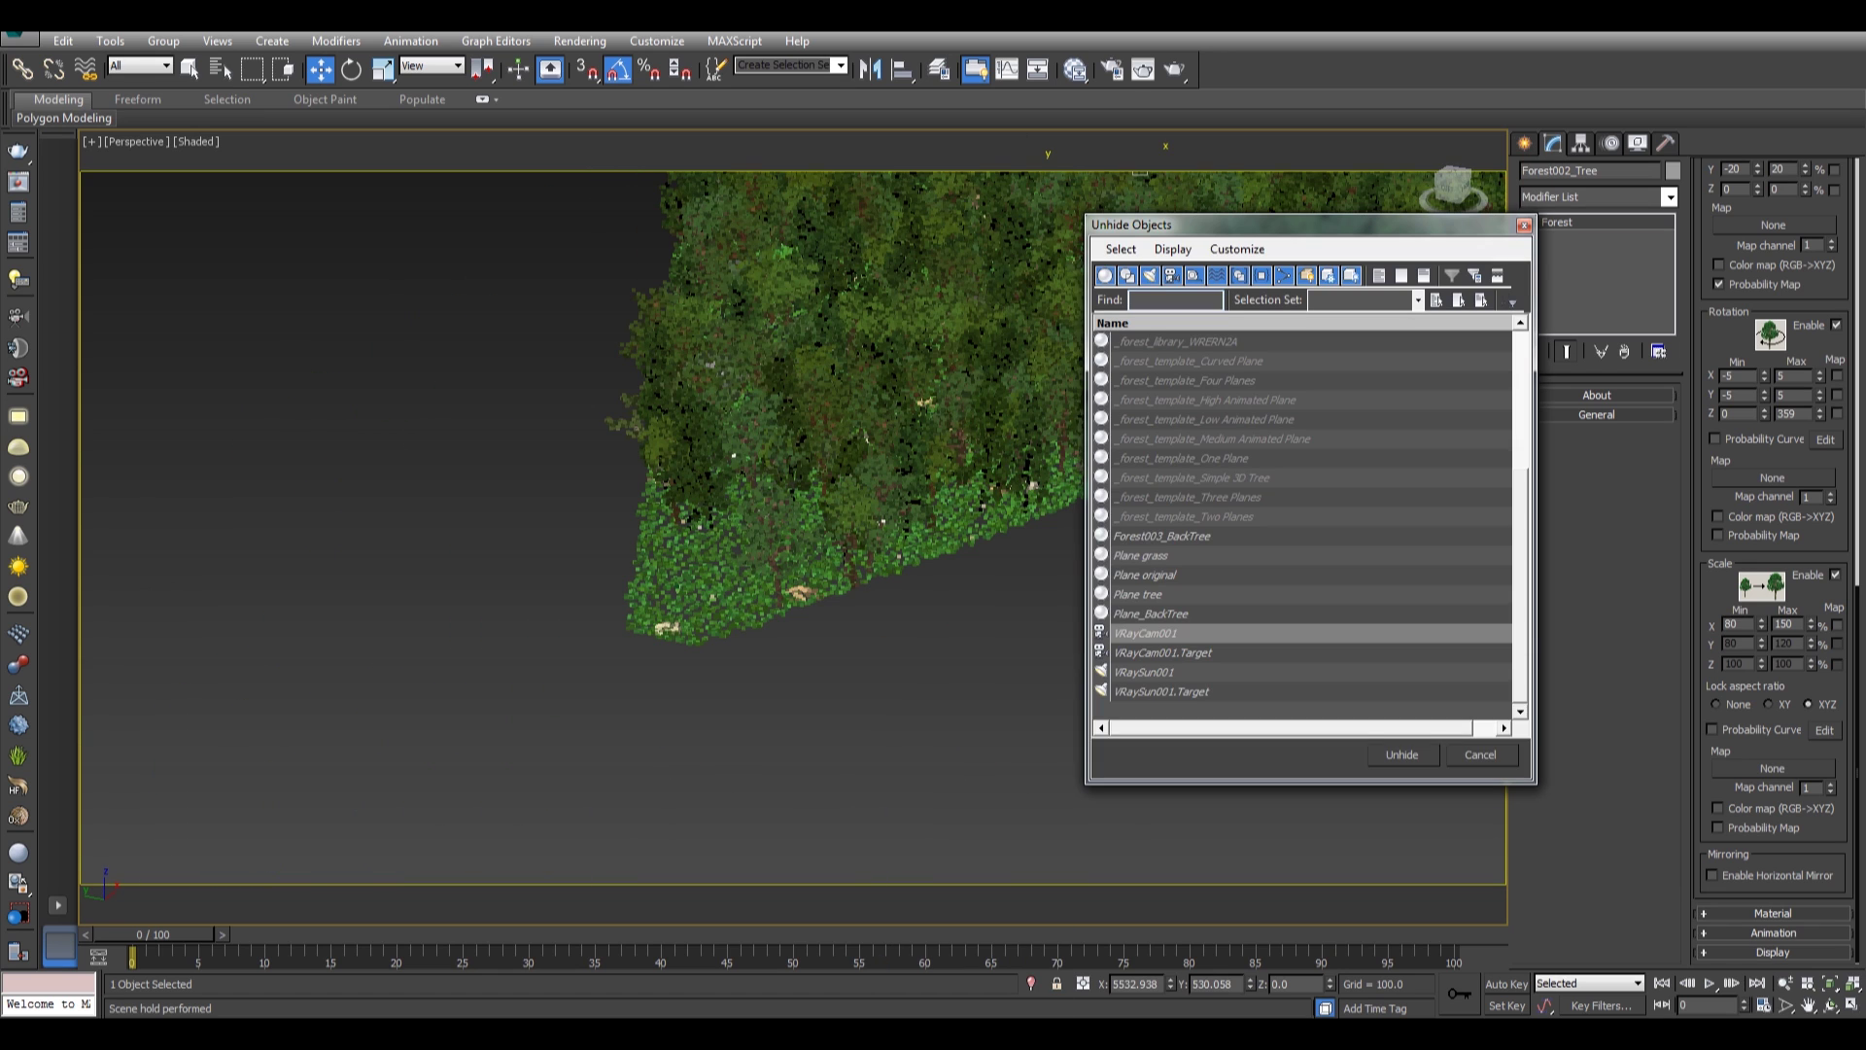
pyautogui.click(1151, 615)
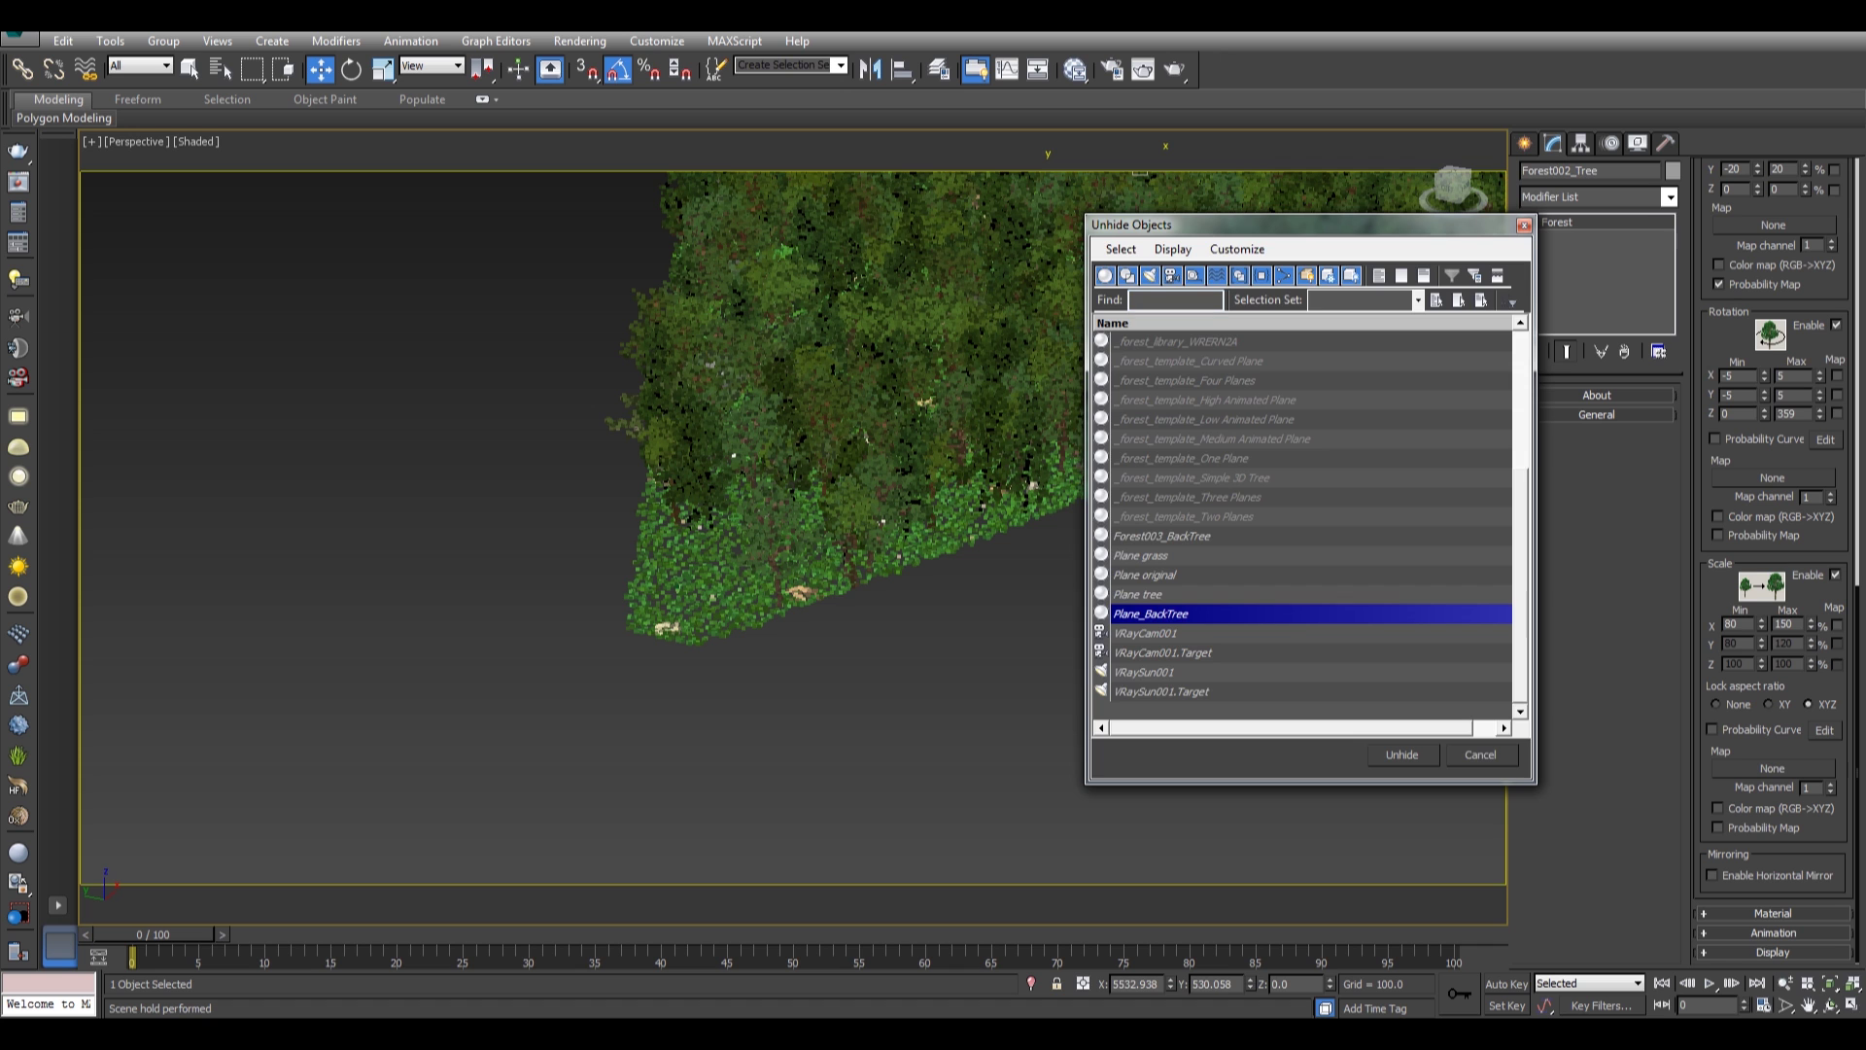
pyautogui.click(1401, 755)
# Unhide Forest003_BackTree and examine its trees along the curved plane behind the camera.
pyautogui.moveTo(665, 661); pyautogui.dragTo(742, 573, button='middle')
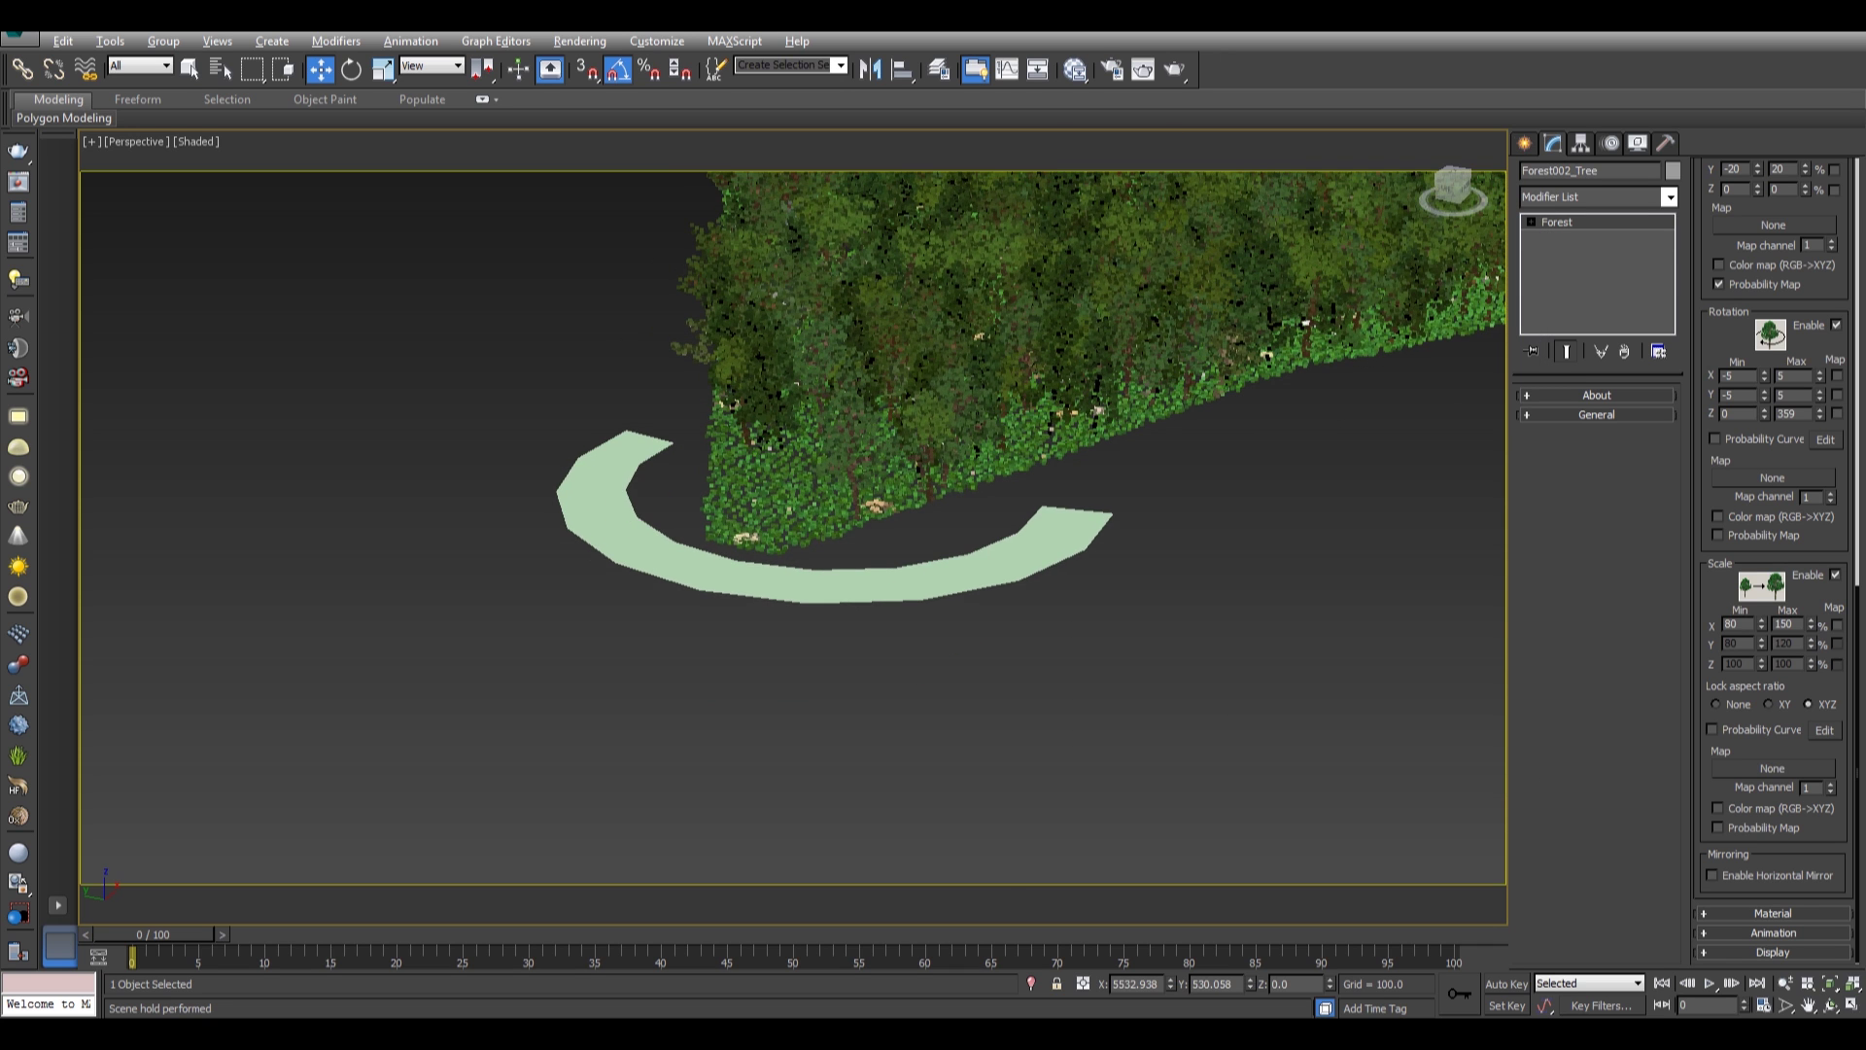
pyautogui.scroll(4, 743, 572)
pyautogui.rightClick(804, 643)
pyautogui.click(857, 542)
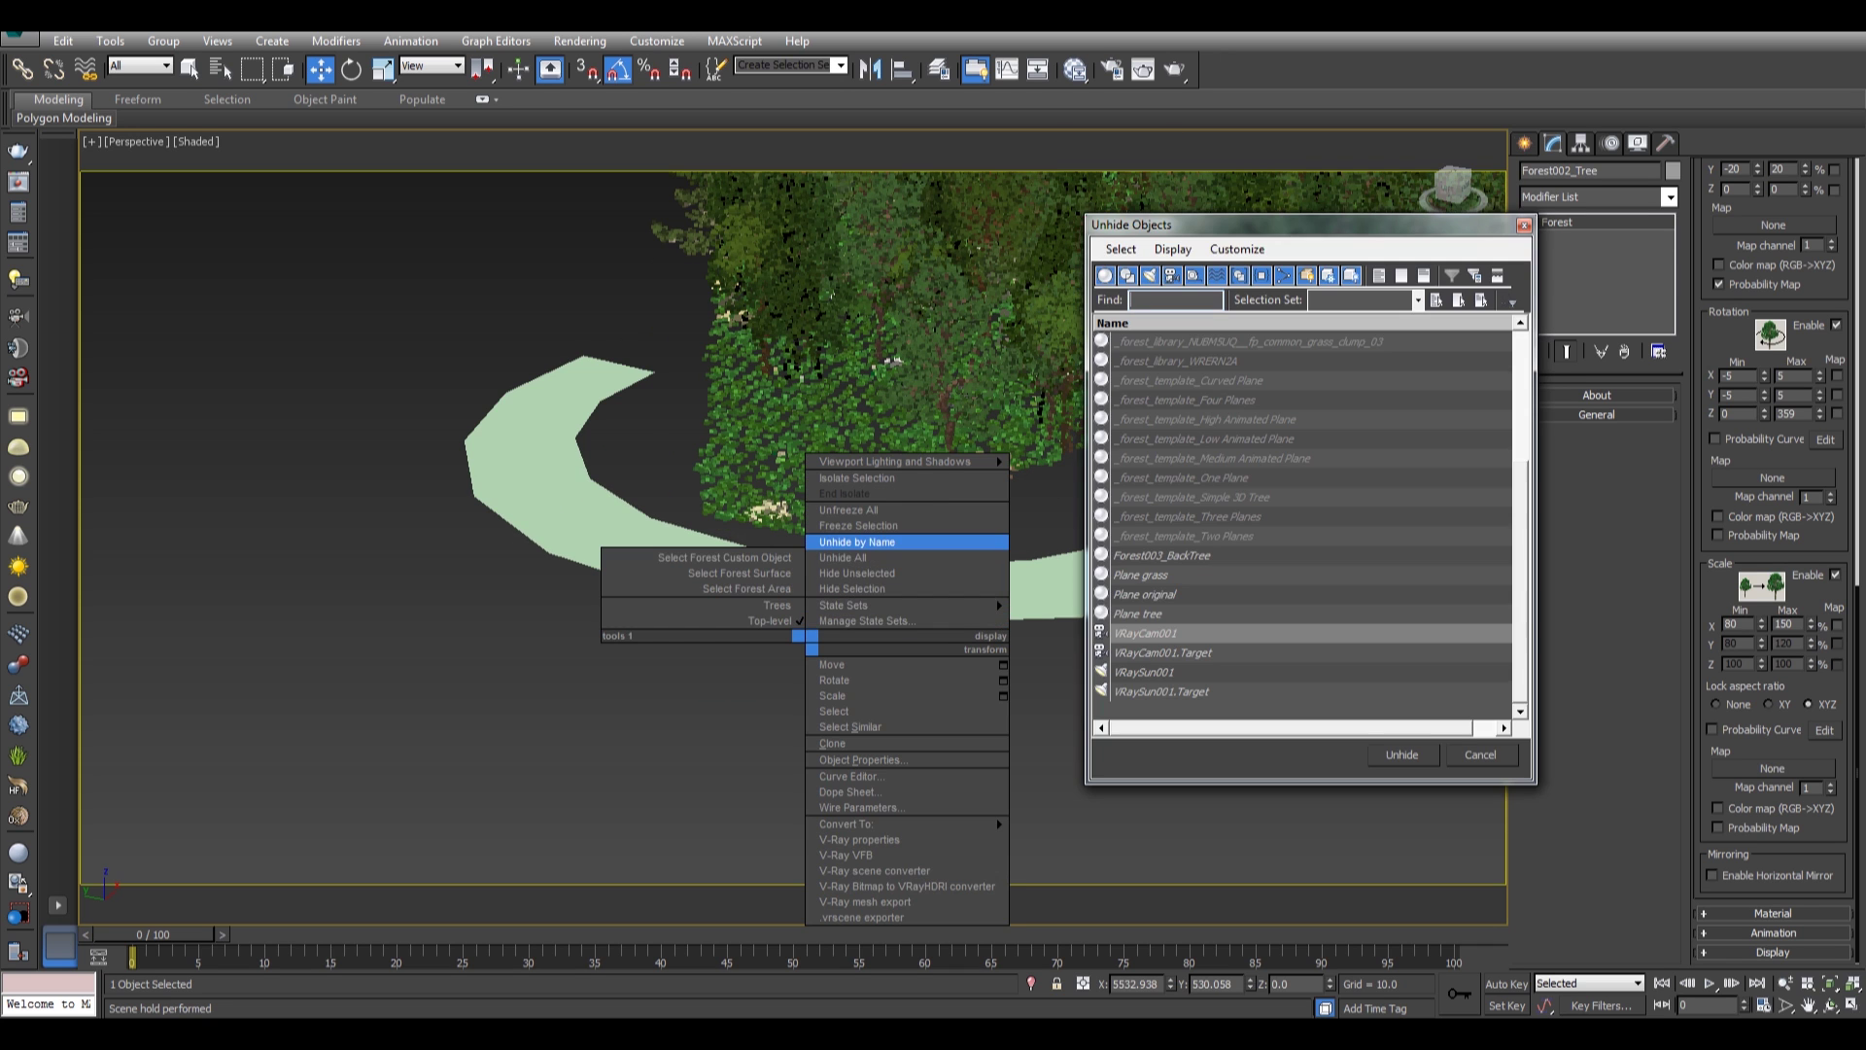
pyautogui.click(1162, 556)
pyautogui.click(1401, 755)
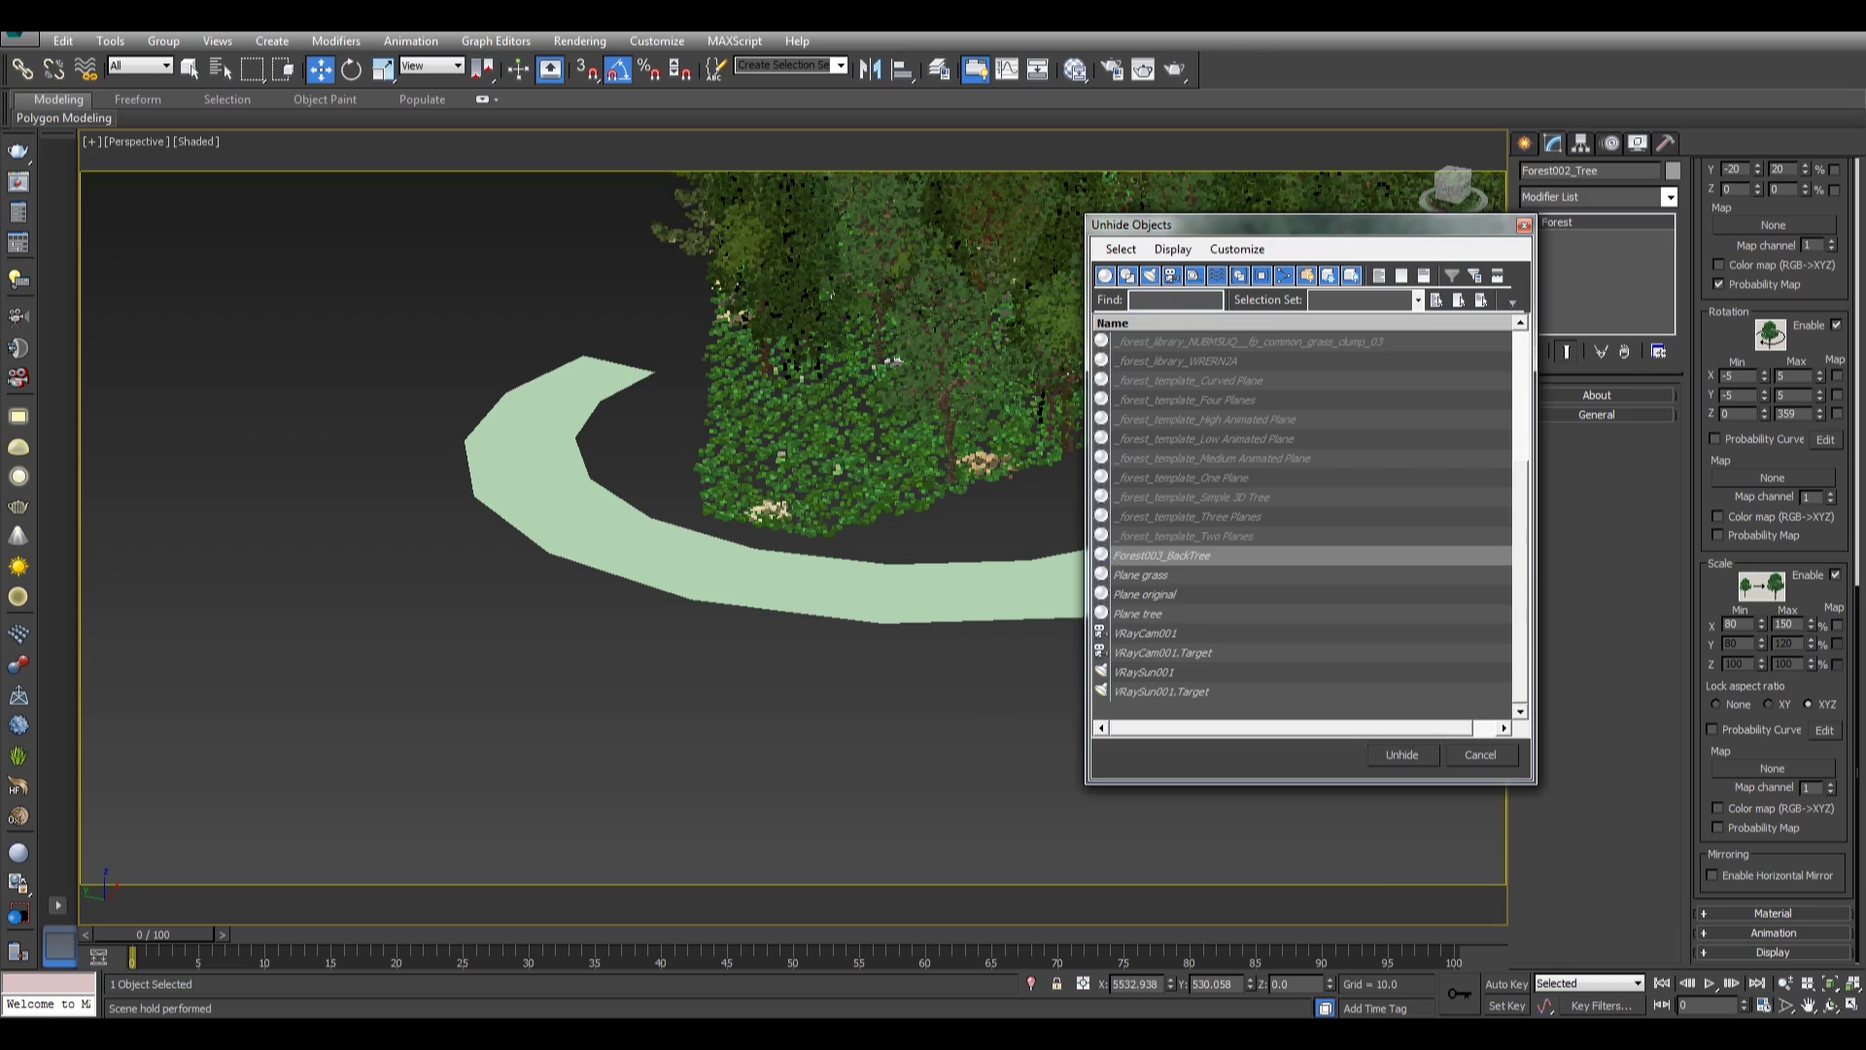
pyautogui.keyDown('alt'); pyautogui.moveTo(1050, 670); pyautogui.dragTo(850, 617, button='middle'); pyautogui.keyUp('alt')
pyautogui.scroll(-5, 938, 675)
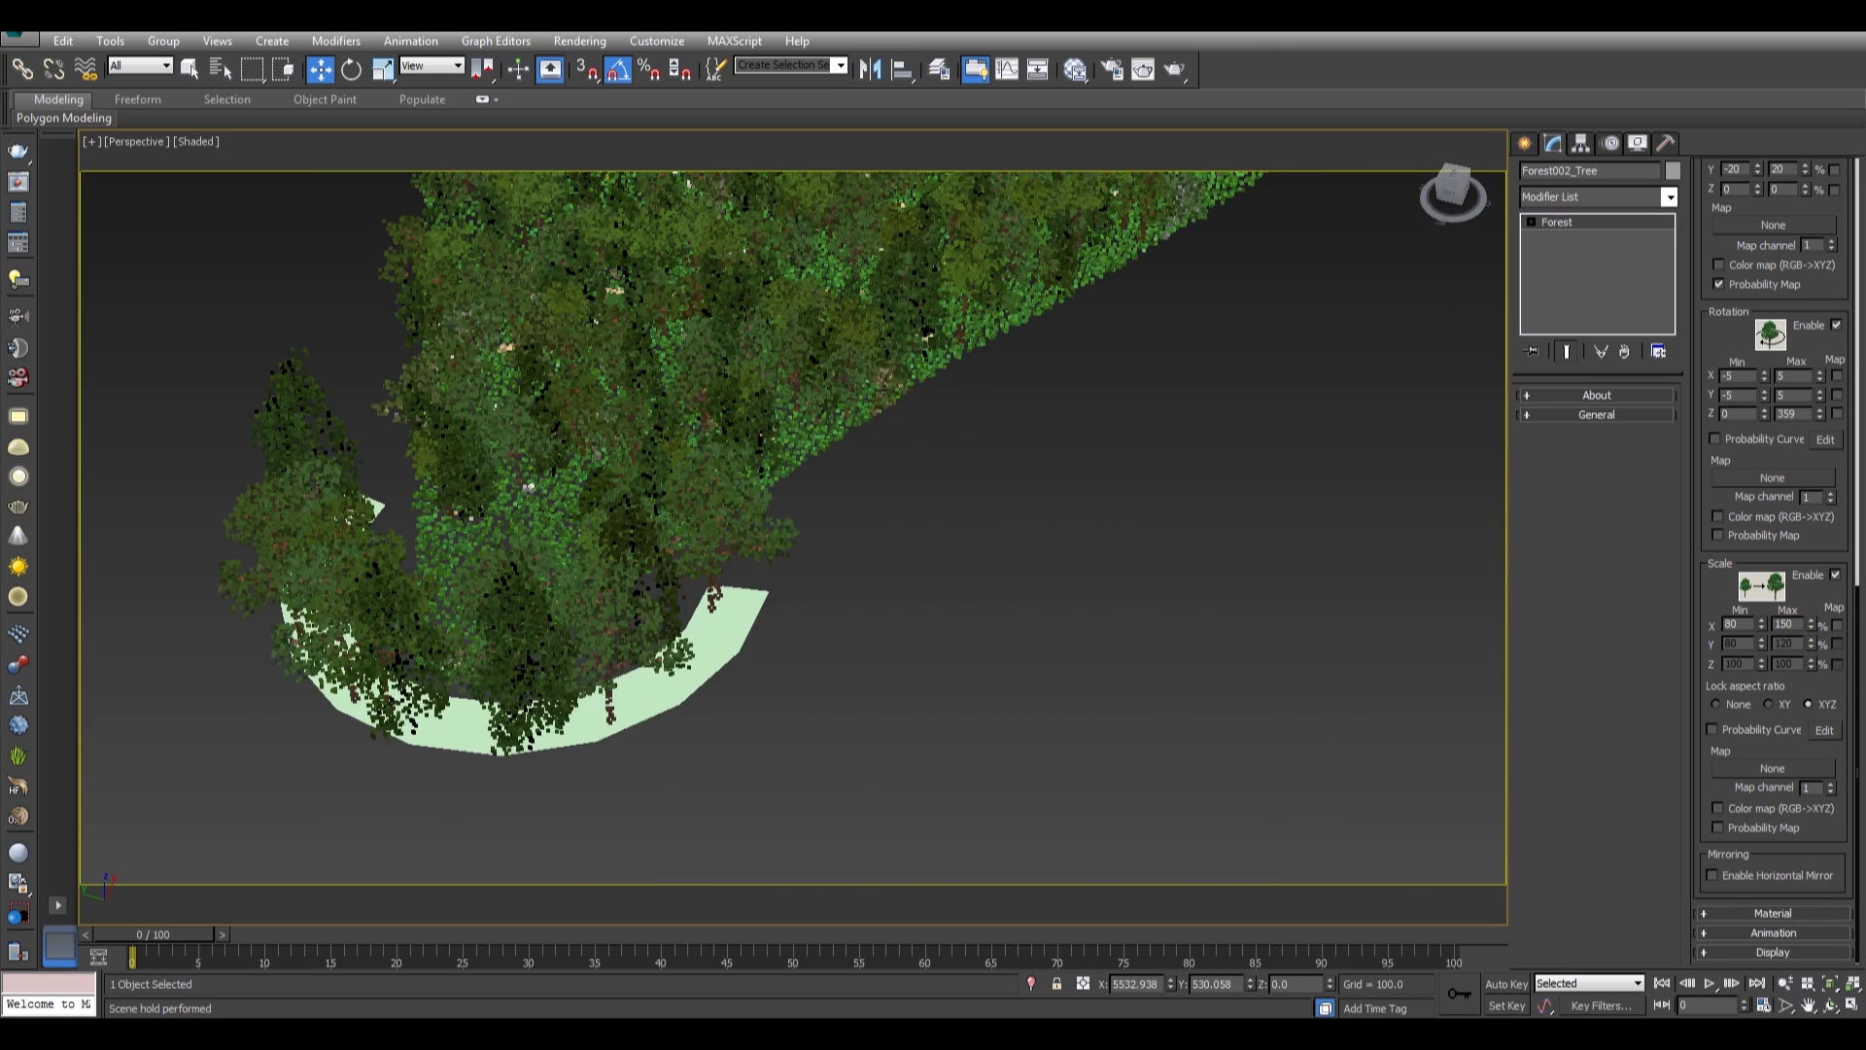
# Select VRayCam001 to show its camera parameters and switch to the left view.
pyautogui.press('c')
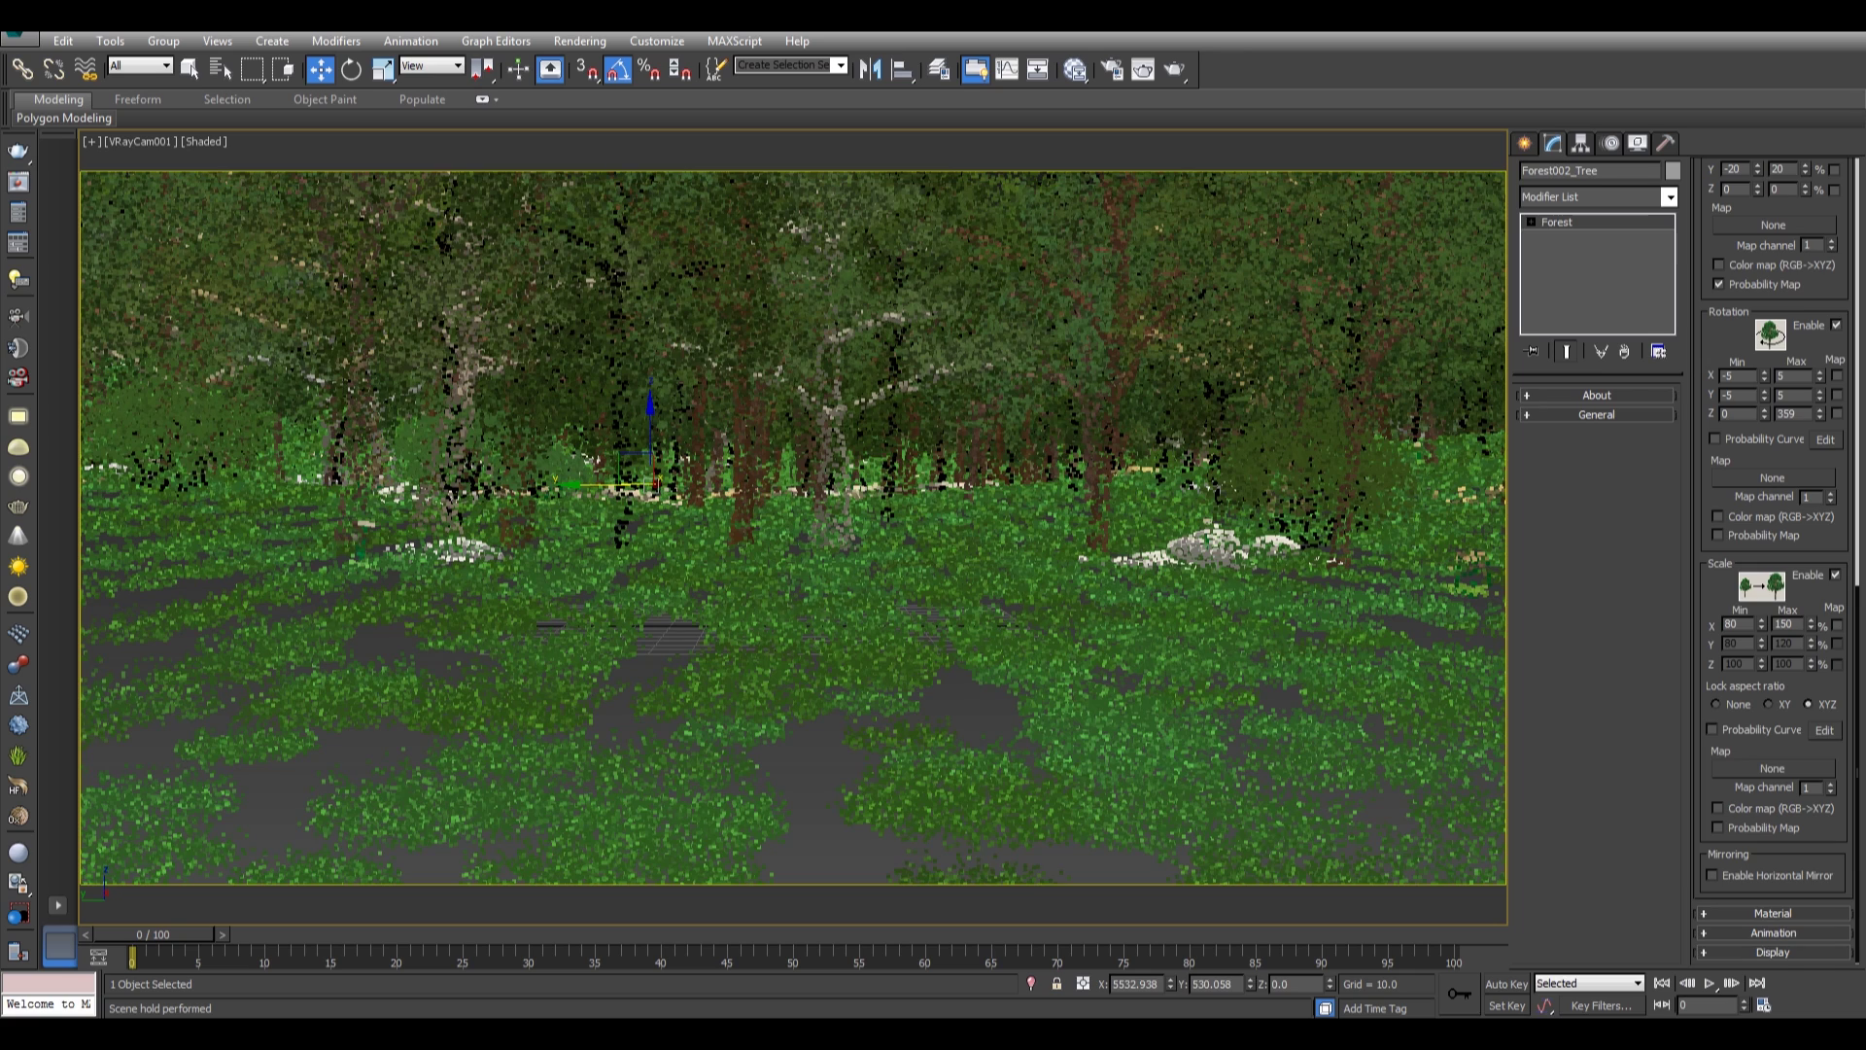
pyautogui.press('c')
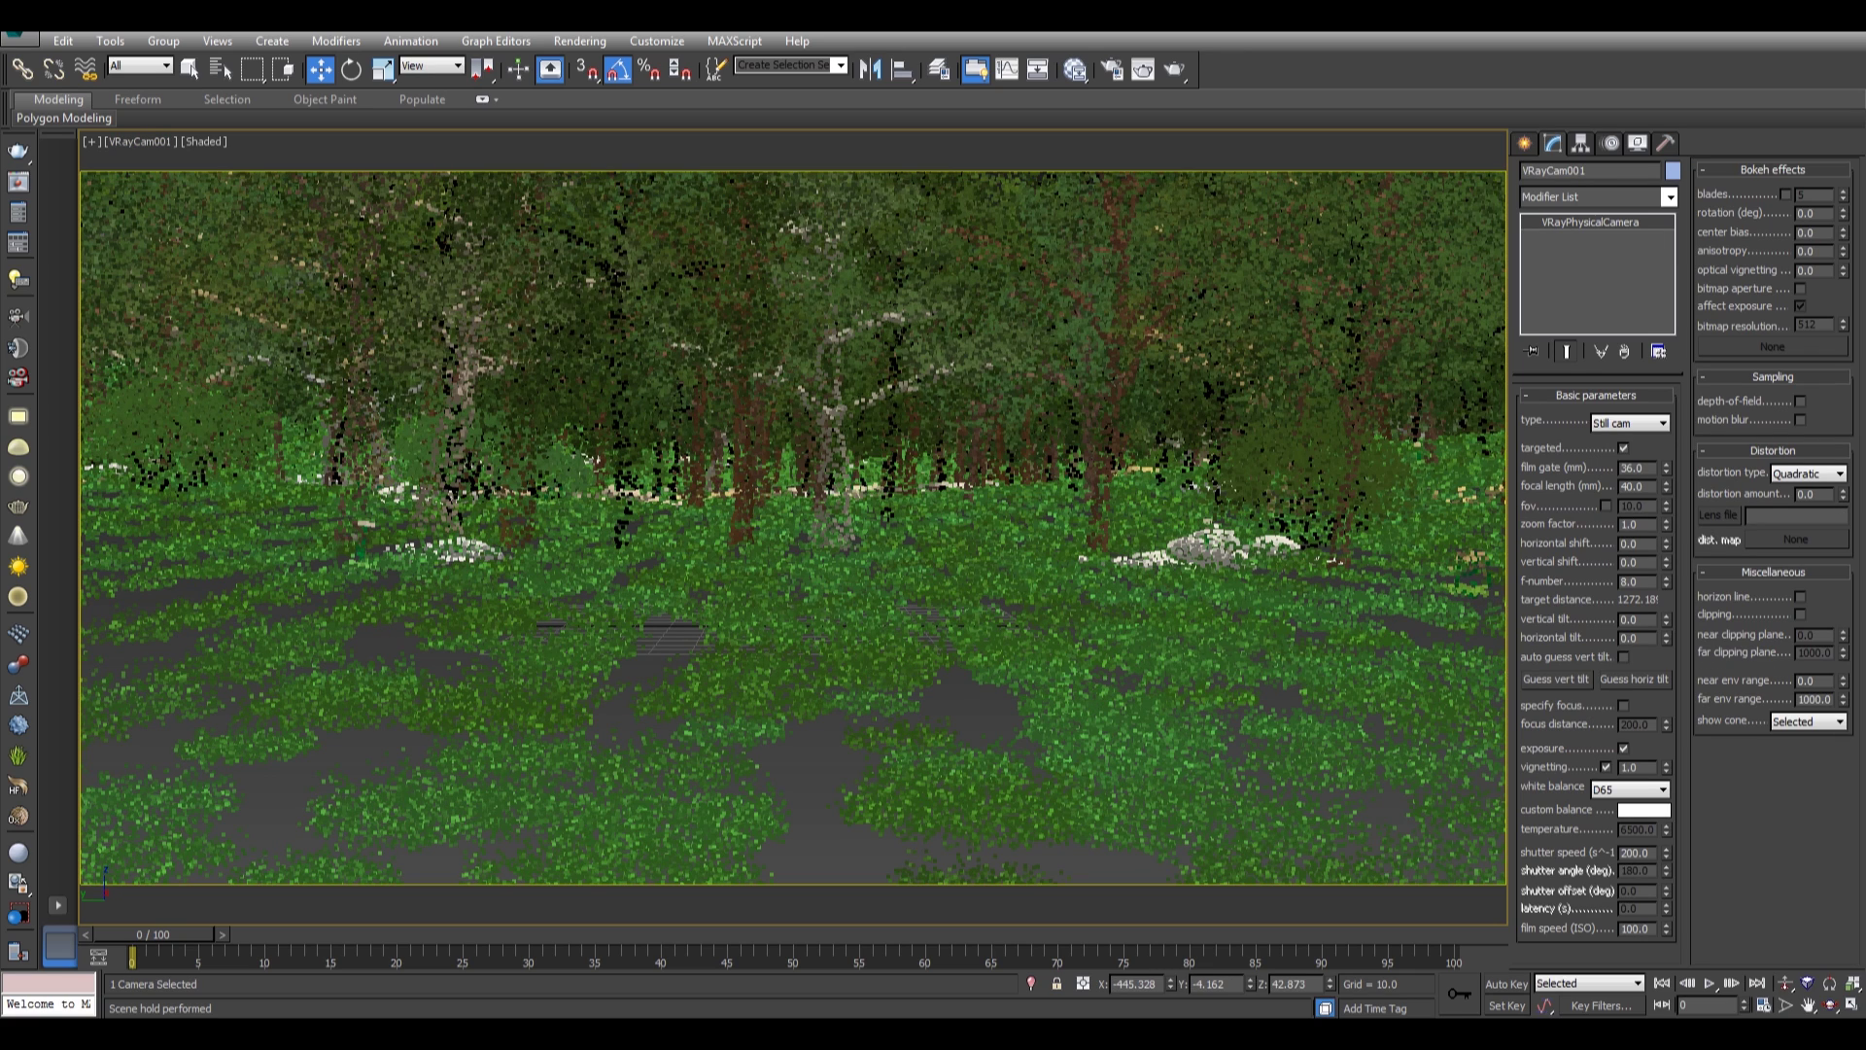
pyautogui.press('f')
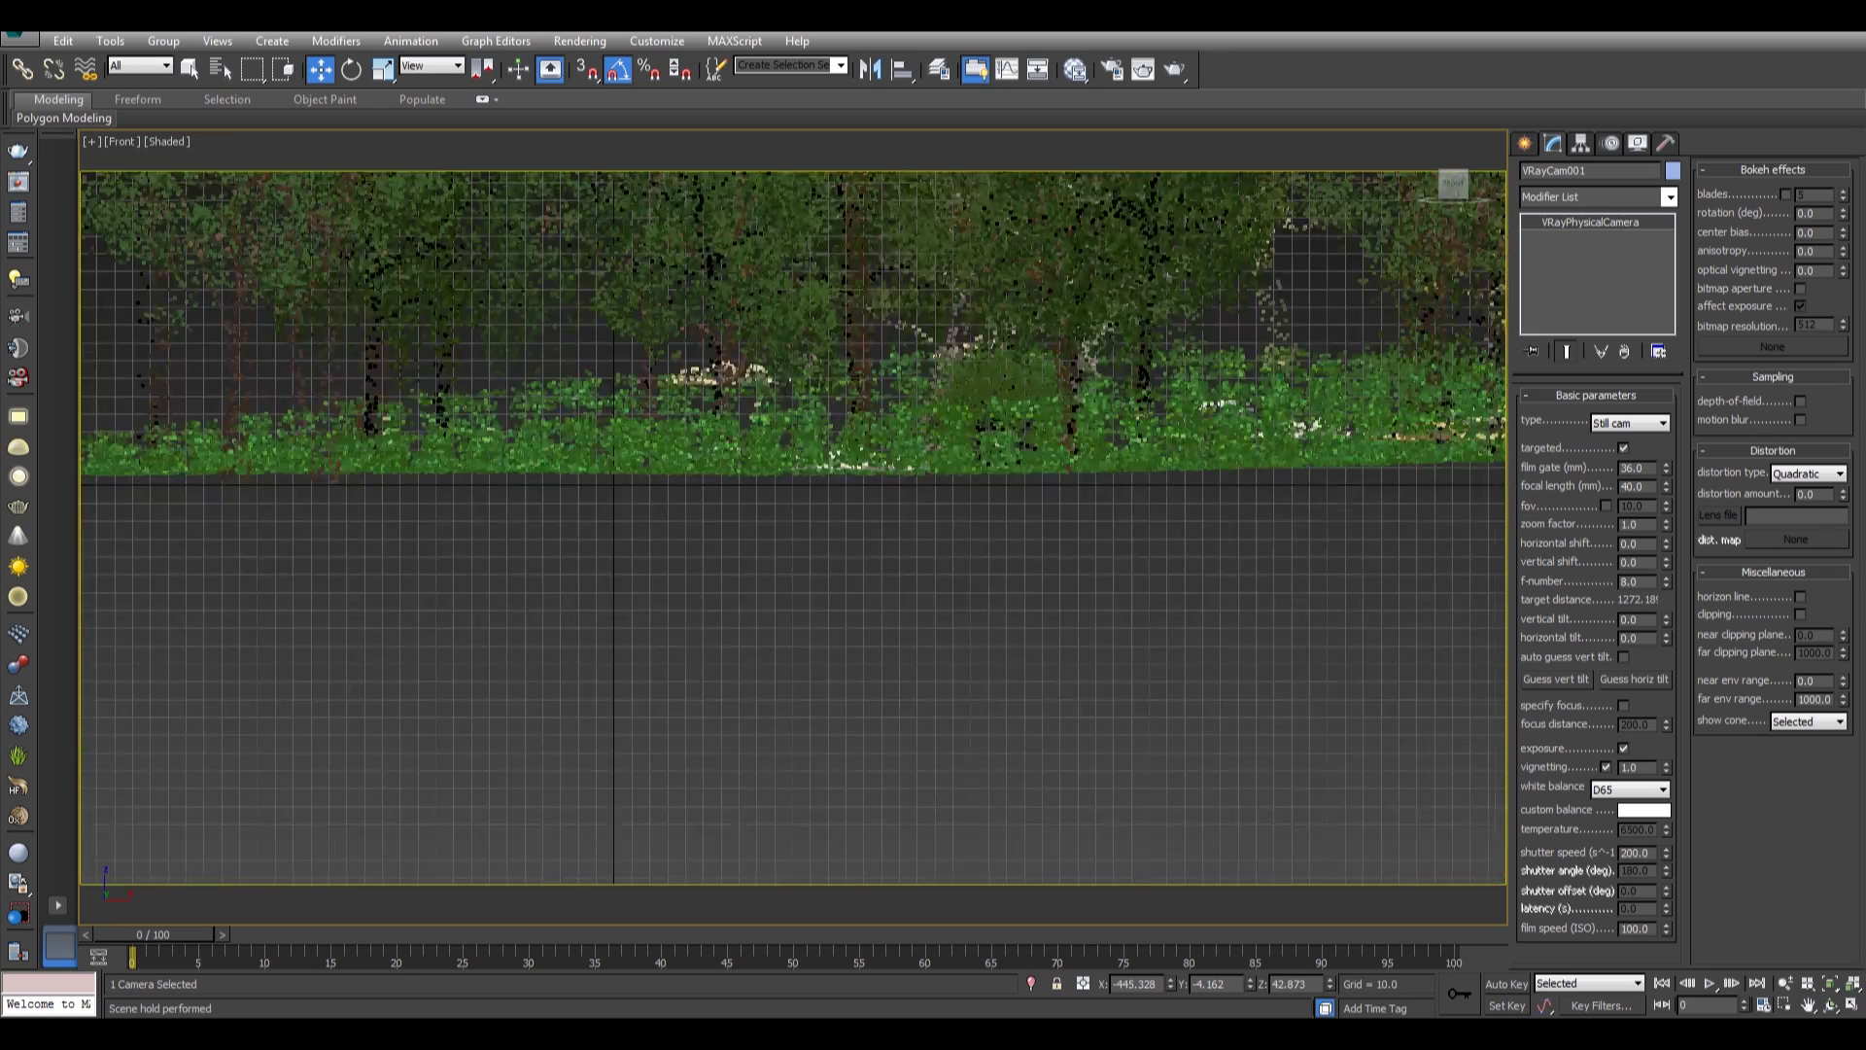
pyautogui.press('l')
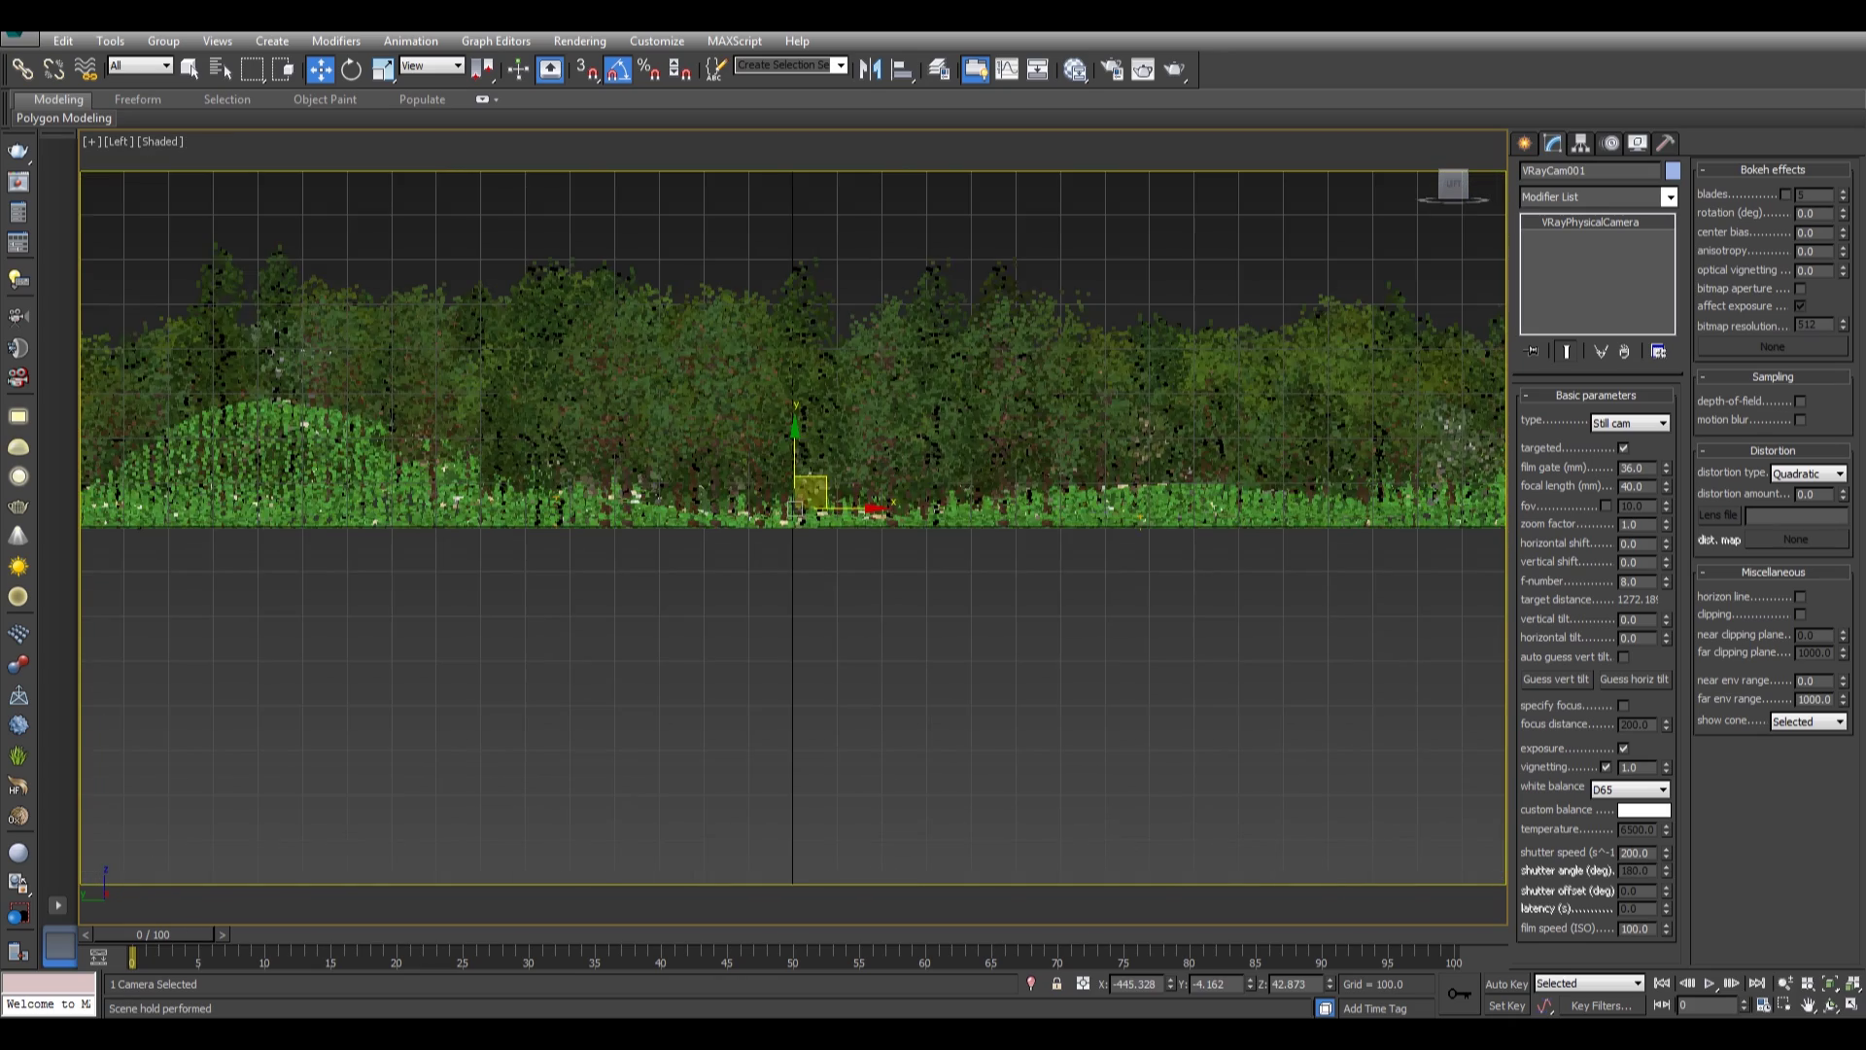
# Unhide VRaySun001 and select it to show its parameters.
pyautogui.rightClick(848, 629)
pyautogui.click(899, 528)
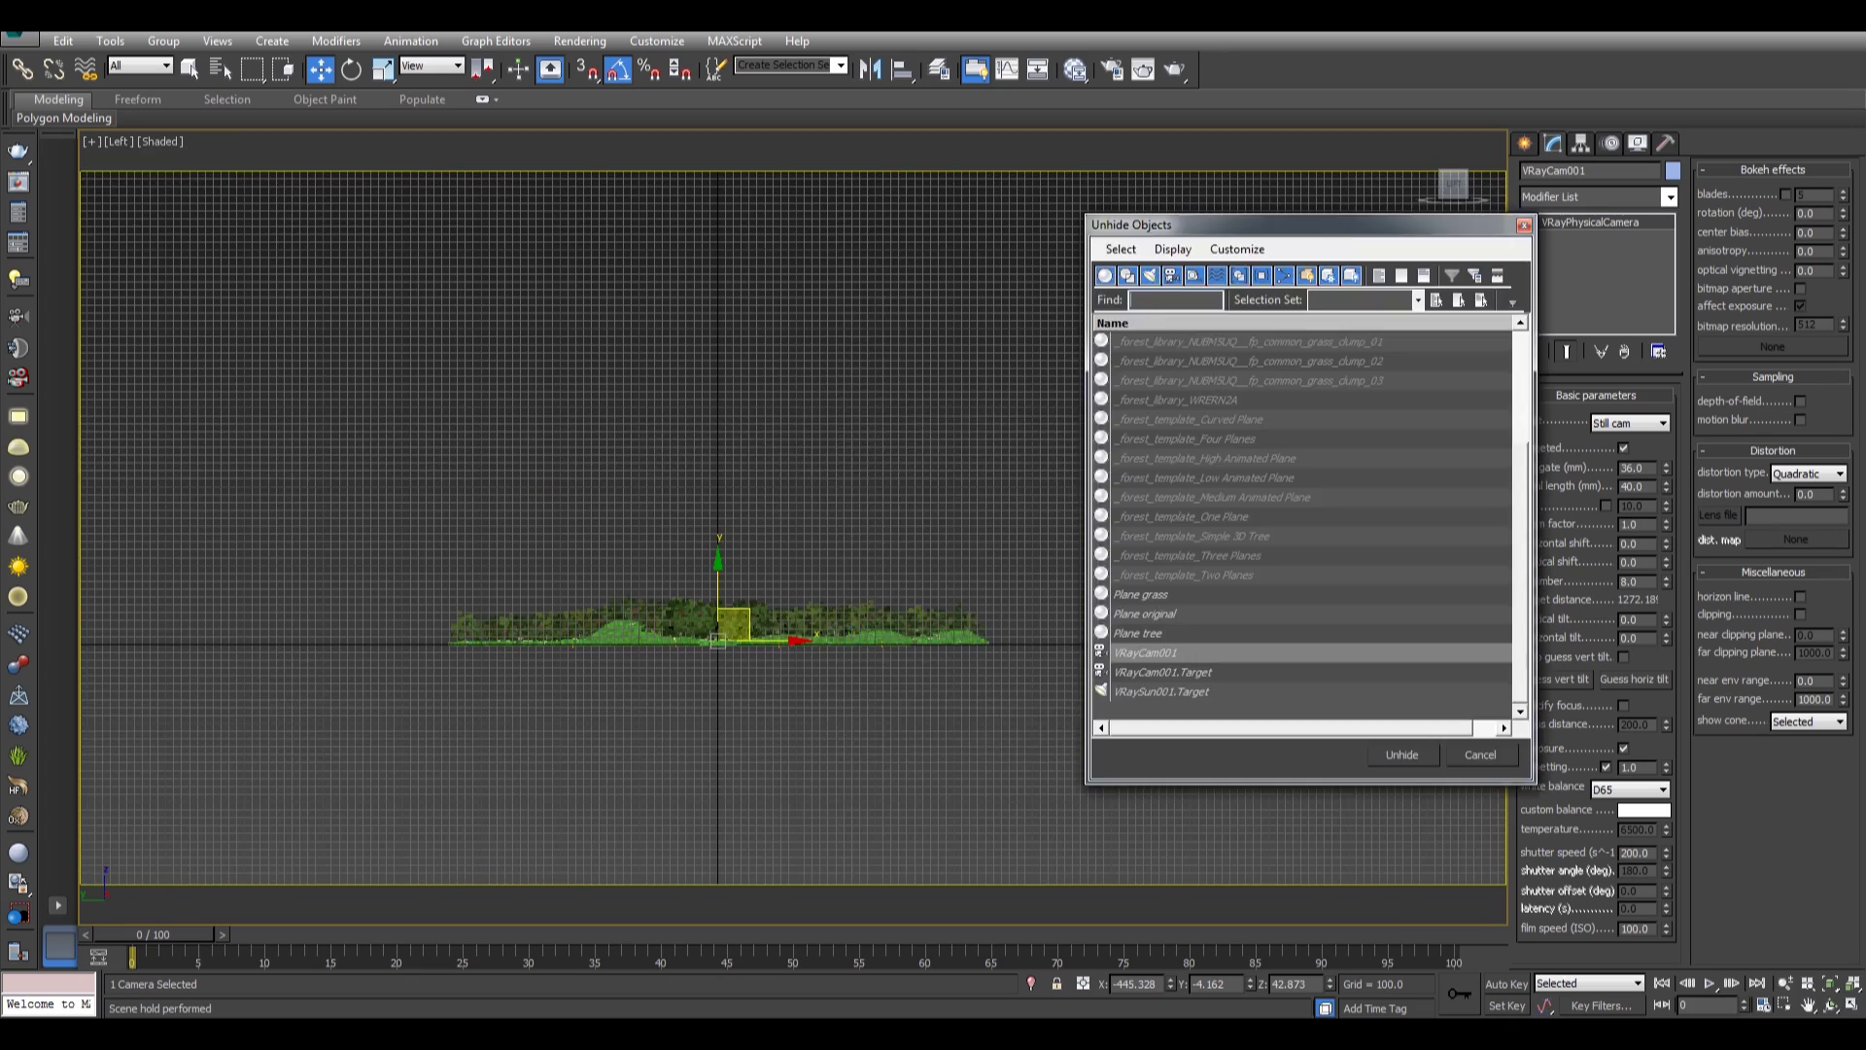
pyautogui.doubleClick(1162, 691)
pyautogui.moveTo(1092, 313); pyautogui.dragTo(1063, 348, button='middle')
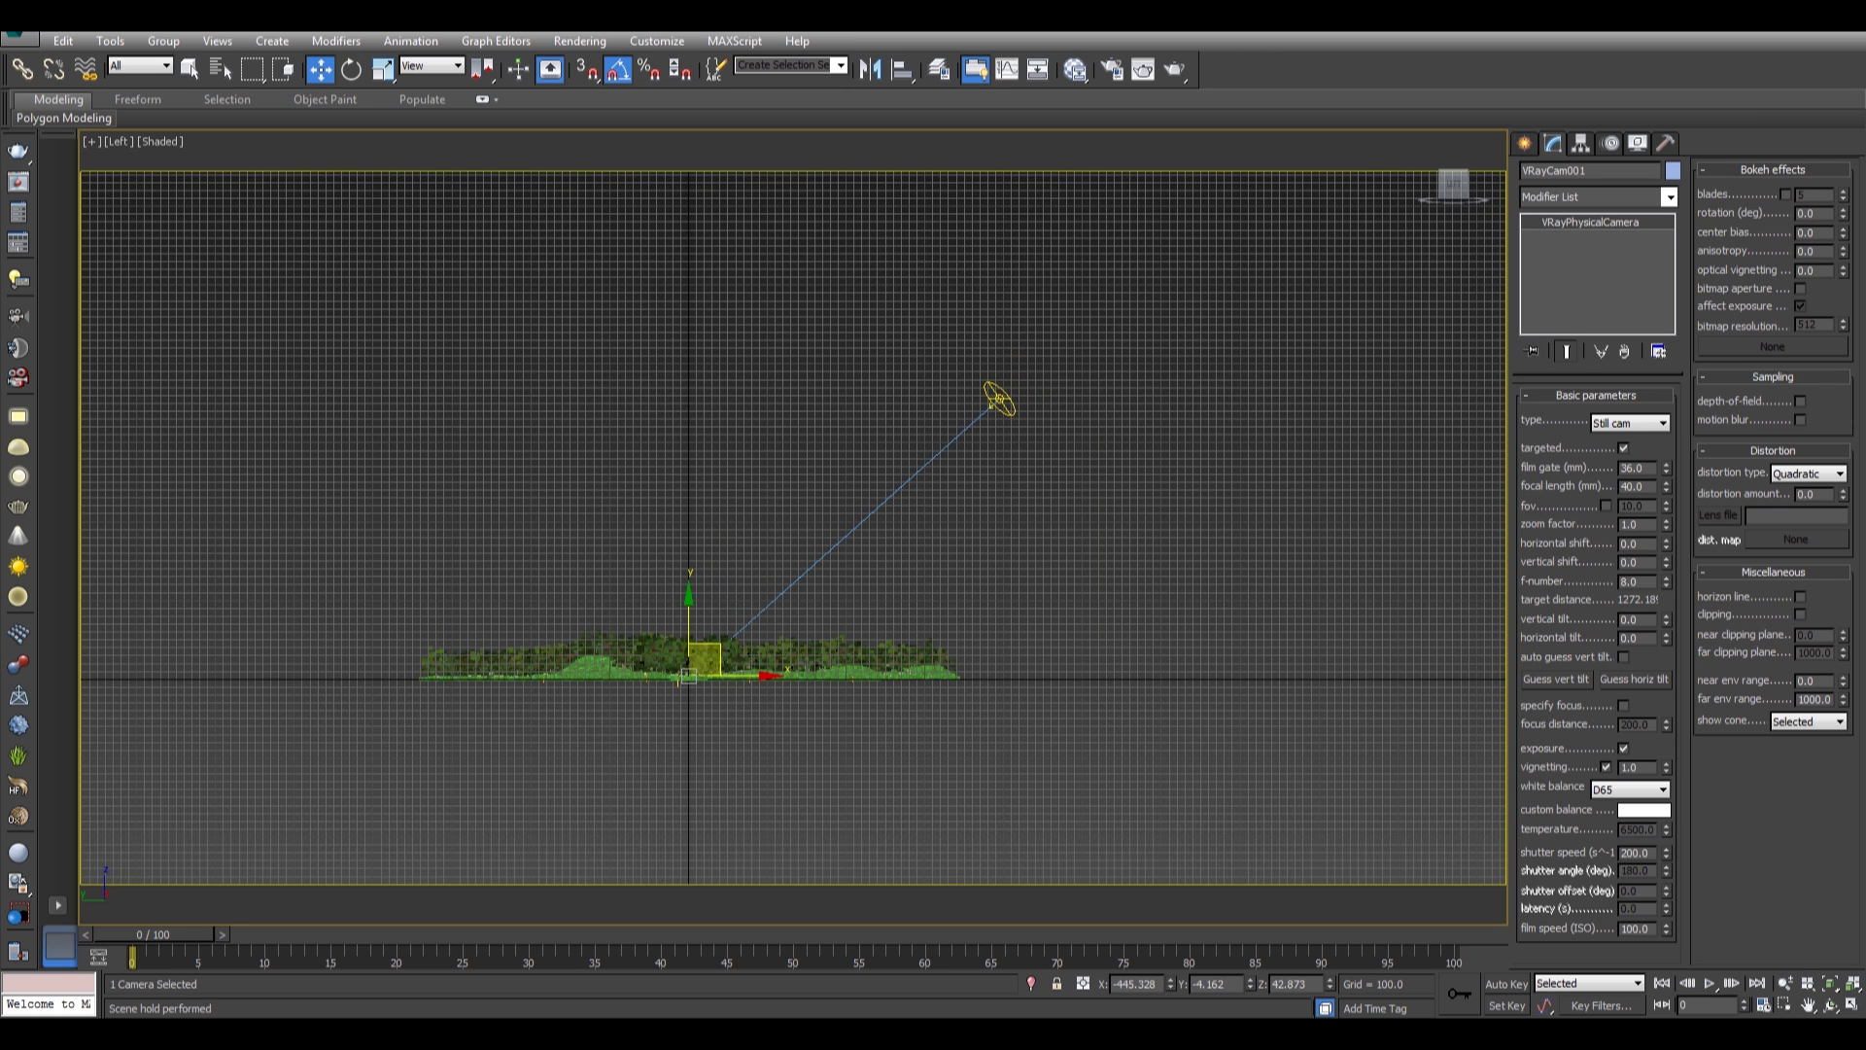
pyautogui.moveTo(1063, 348); pyautogui.dragTo(937, 441)
pyautogui.click(996, 399)
# Examine the sun's direction relative to the forest in the perspective view and return to the VRayCam001 view.
pyautogui.press('p')
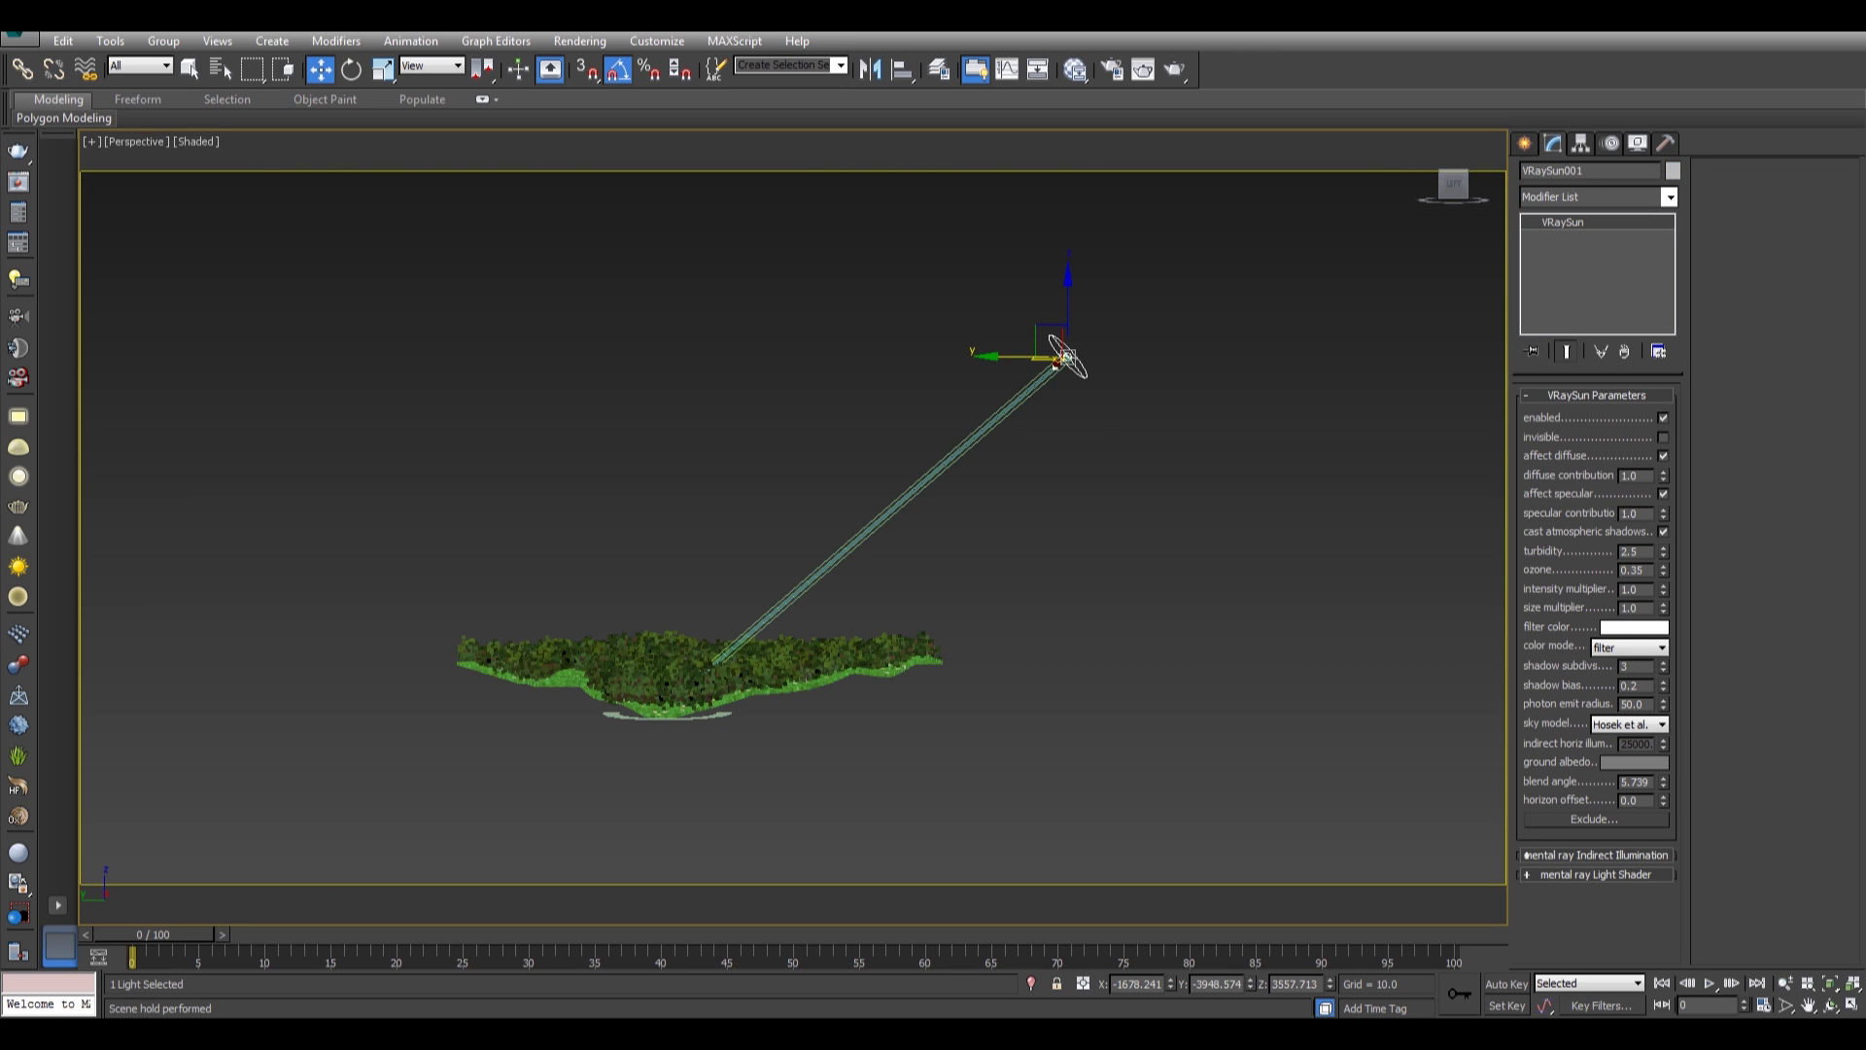
pyautogui.keyDown('alt'); pyautogui.moveTo(996, 399); pyautogui.dragTo(884, 486, button='middle'); pyautogui.keyUp('alt')
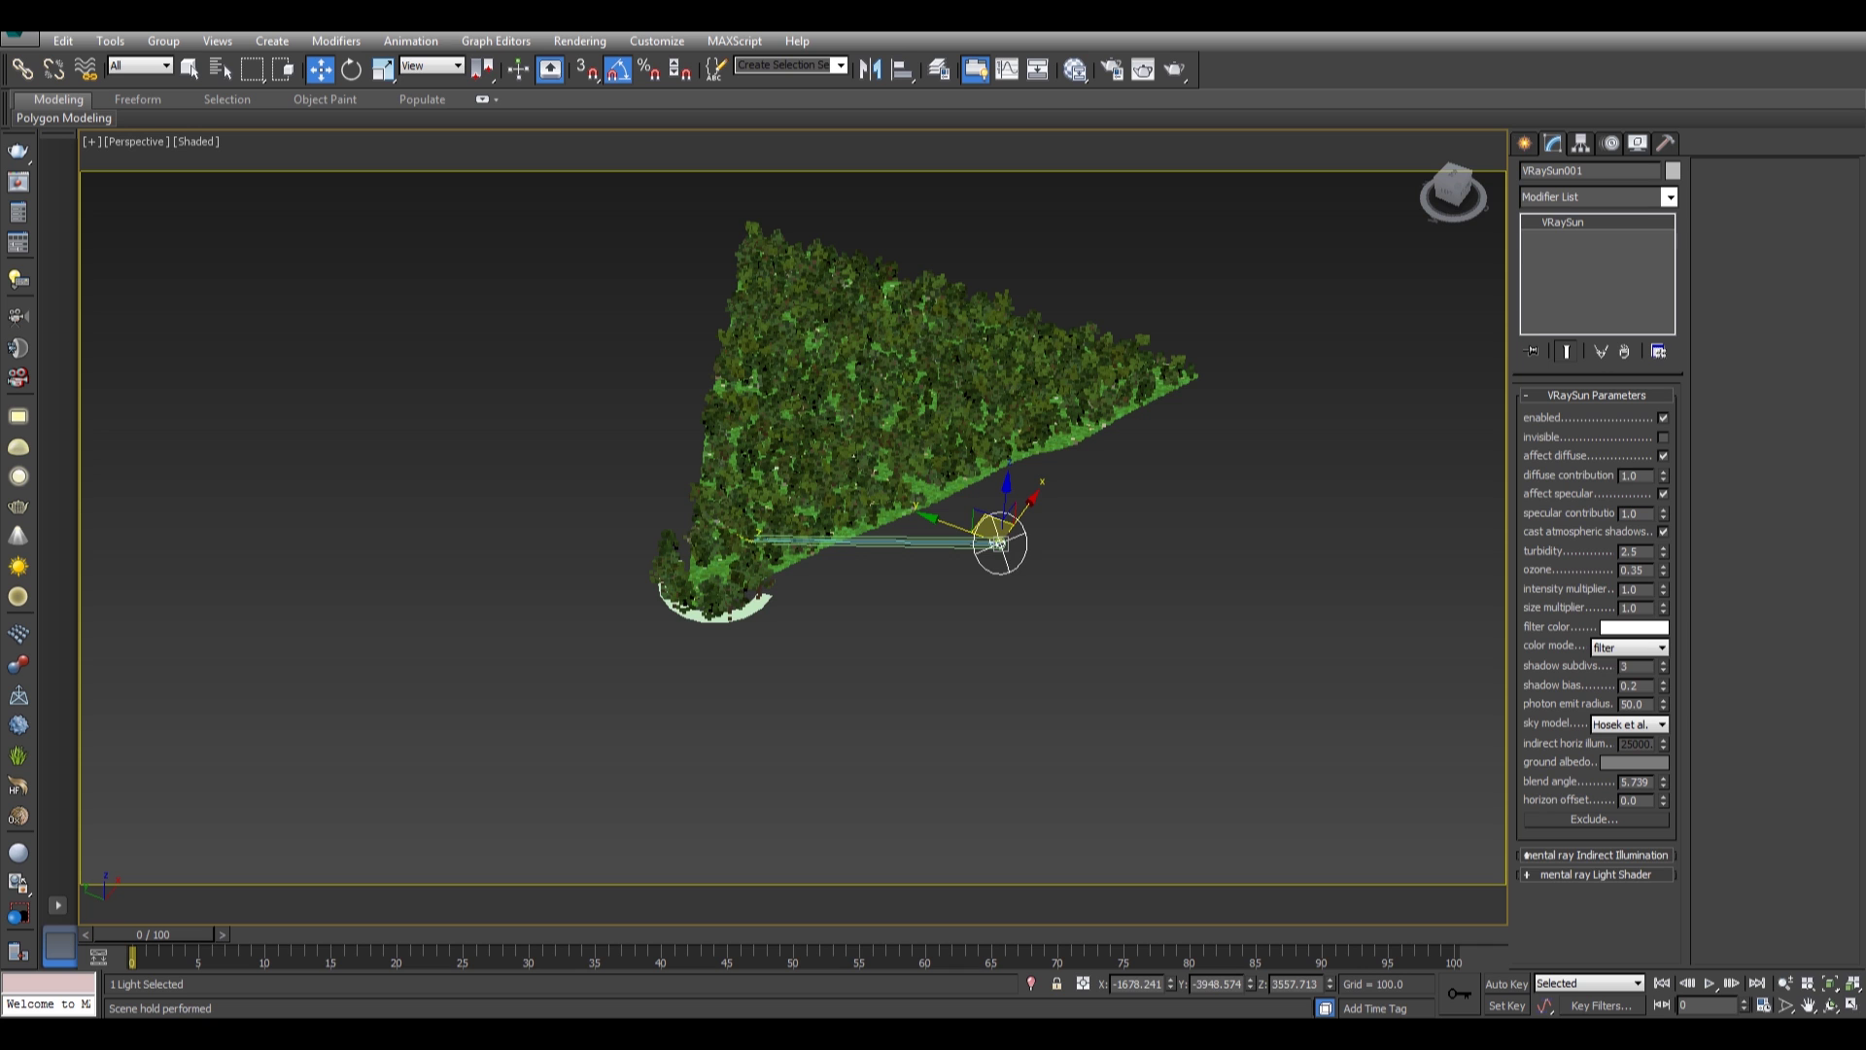
pyautogui.scroll(3, 739, 535)
pyautogui.keyDown('alt'); pyautogui.moveTo(738, 535); pyautogui.dragTo(787, 539, button='middle'); pyautogui.keyUp('alt')
pyautogui.press('c')
# Open Render Setup and review the render elements list and the V-Ray image sampler settings.
pyautogui.press('F10')
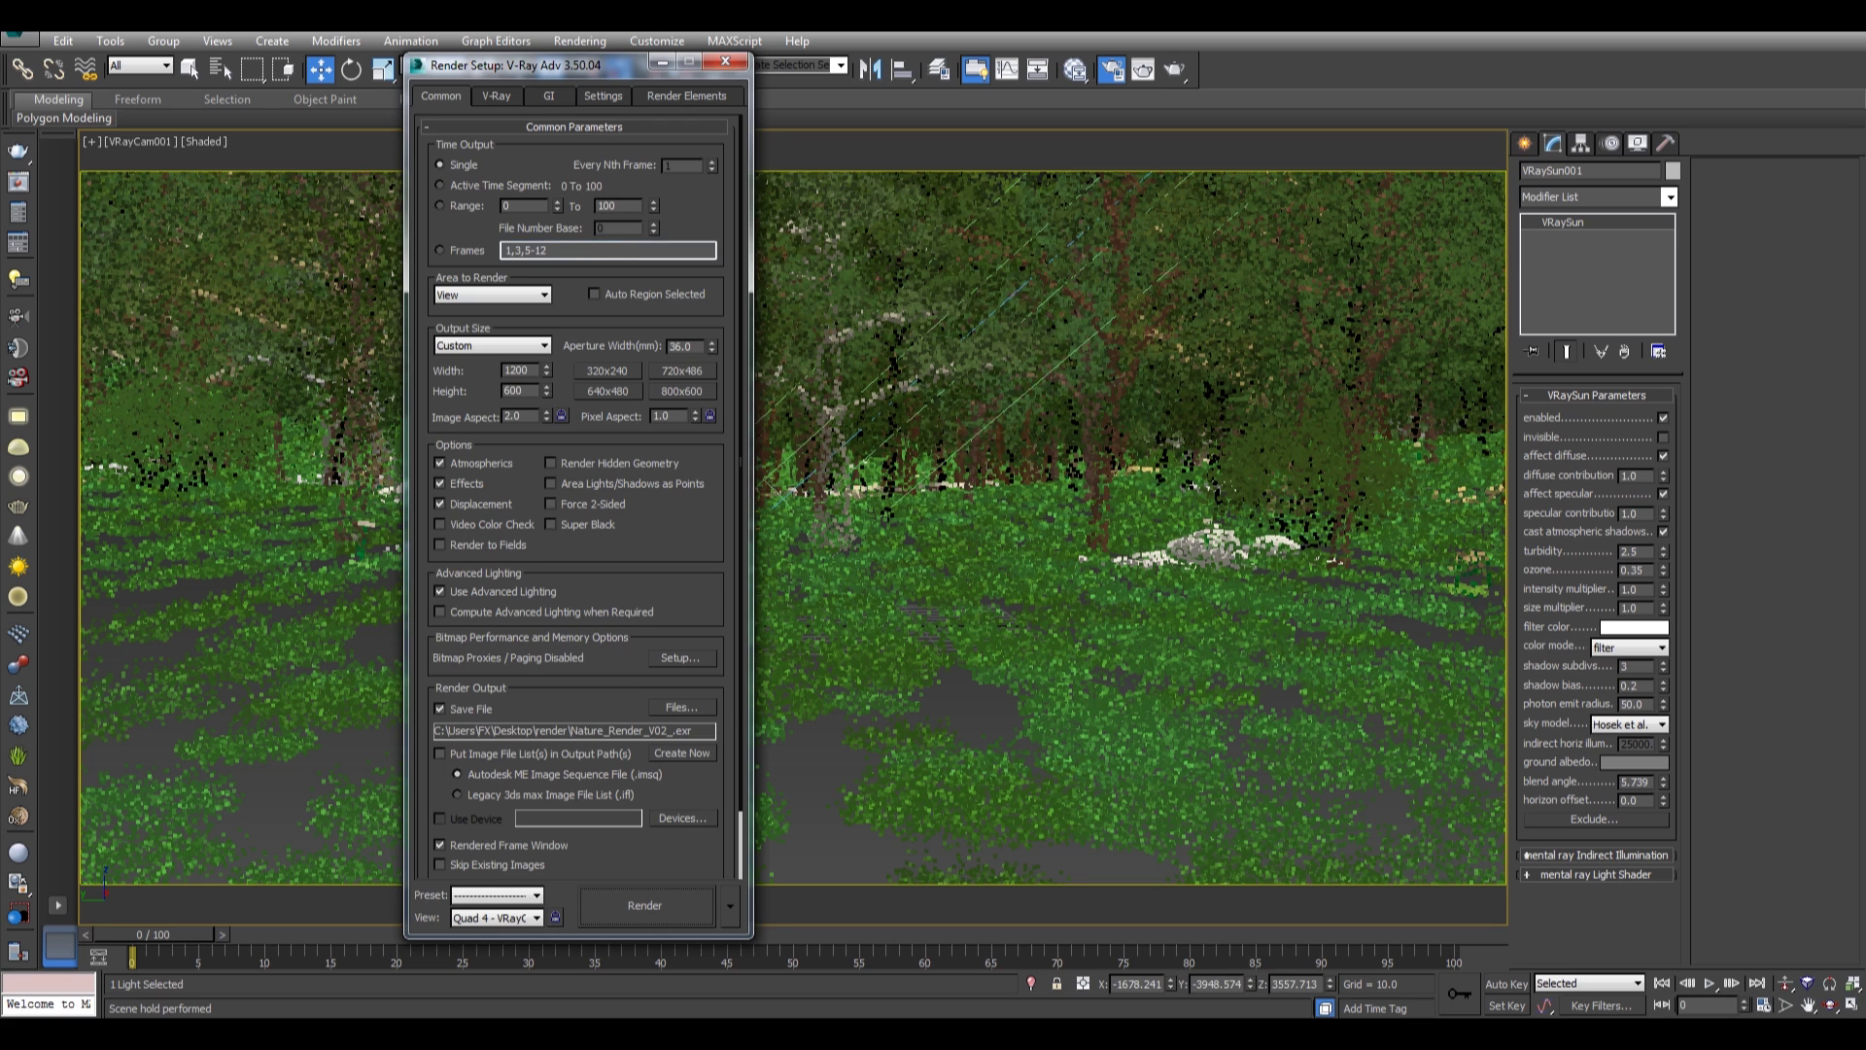
pyautogui.click(686, 97)
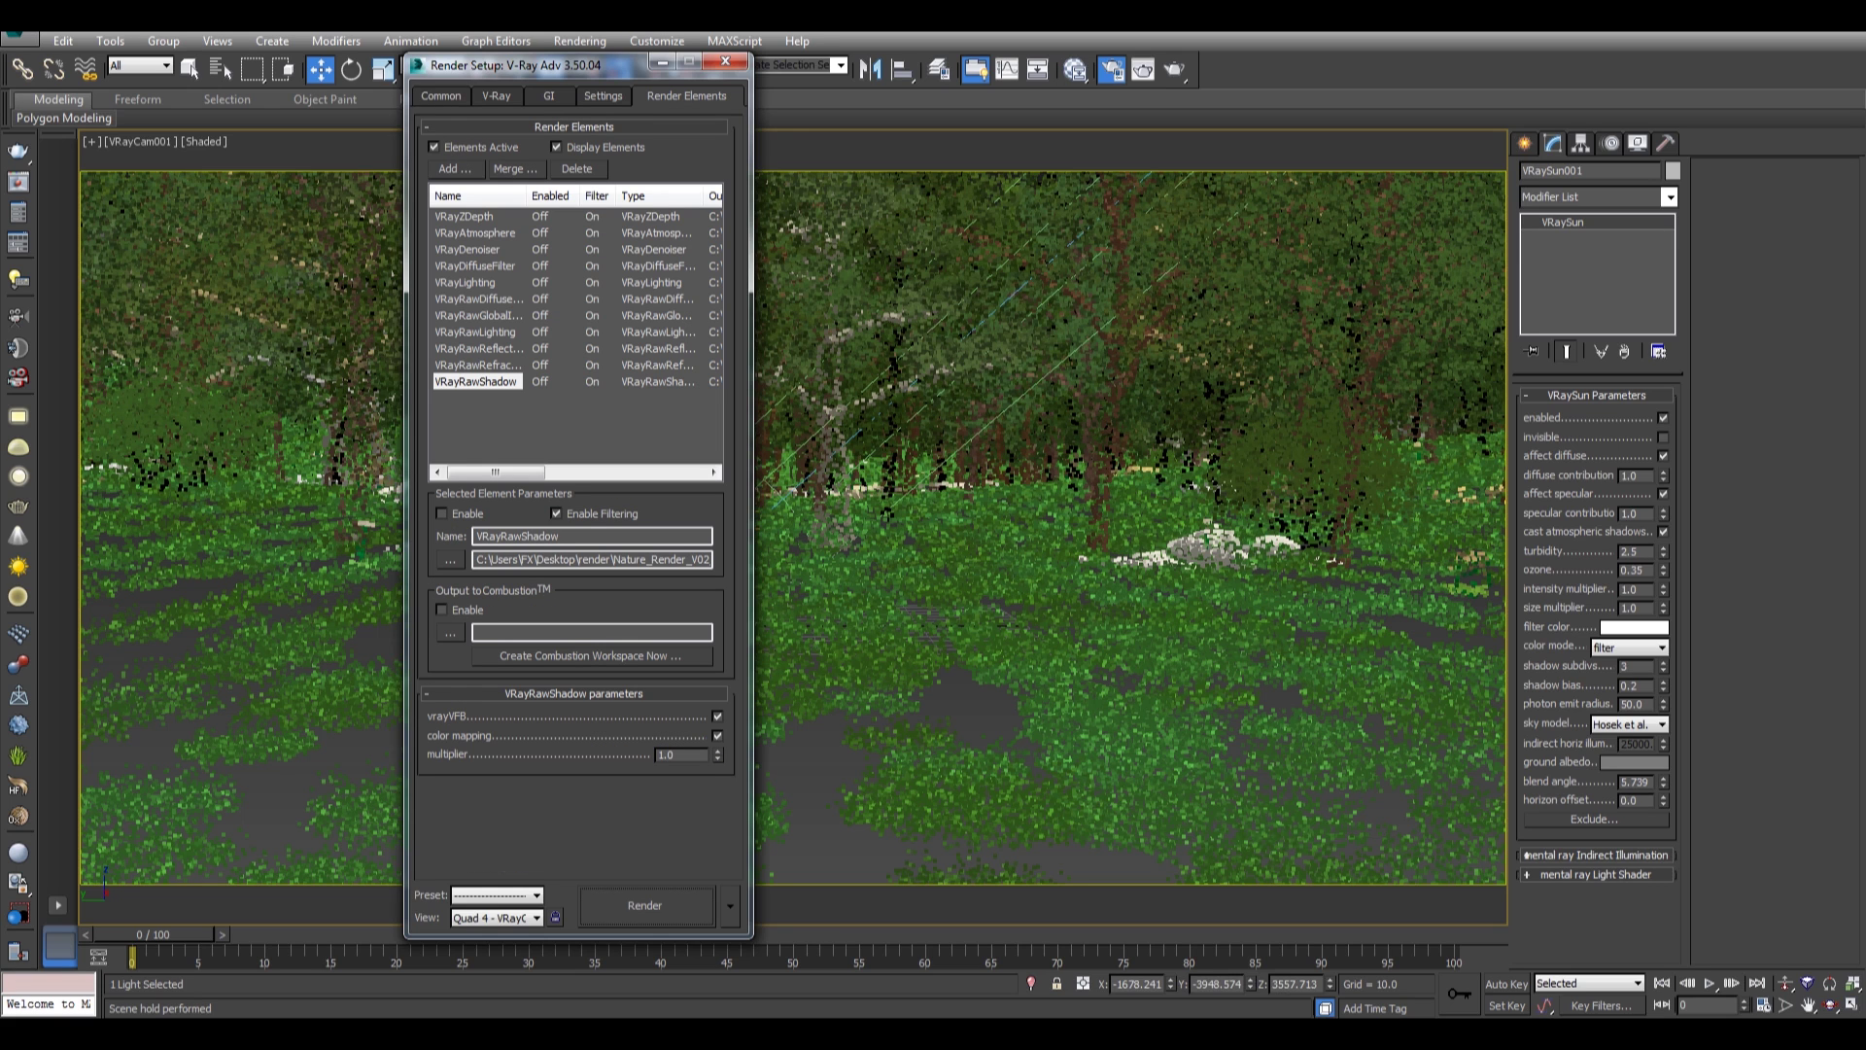
pyautogui.click(496, 96)
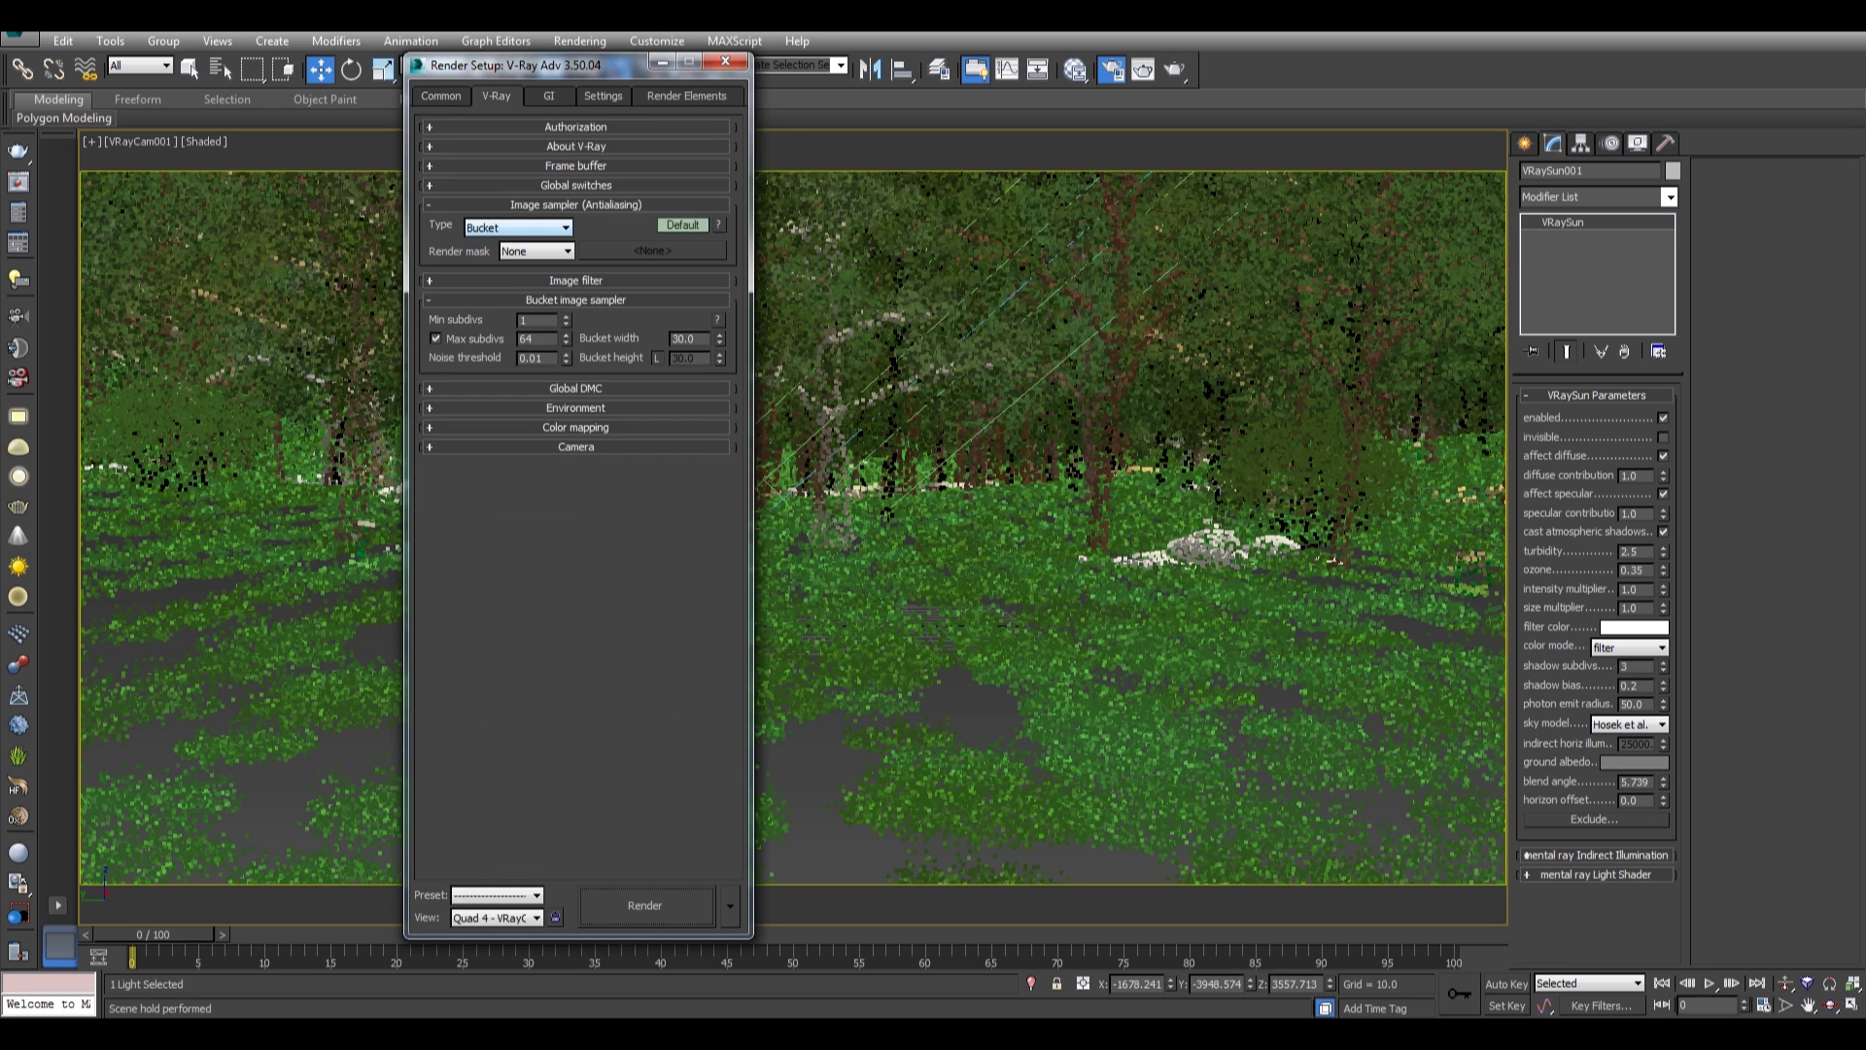
# Review the available image sampler types, keep Bucket, and check its maximum subdivisions.
pyautogui.click(519, 228)
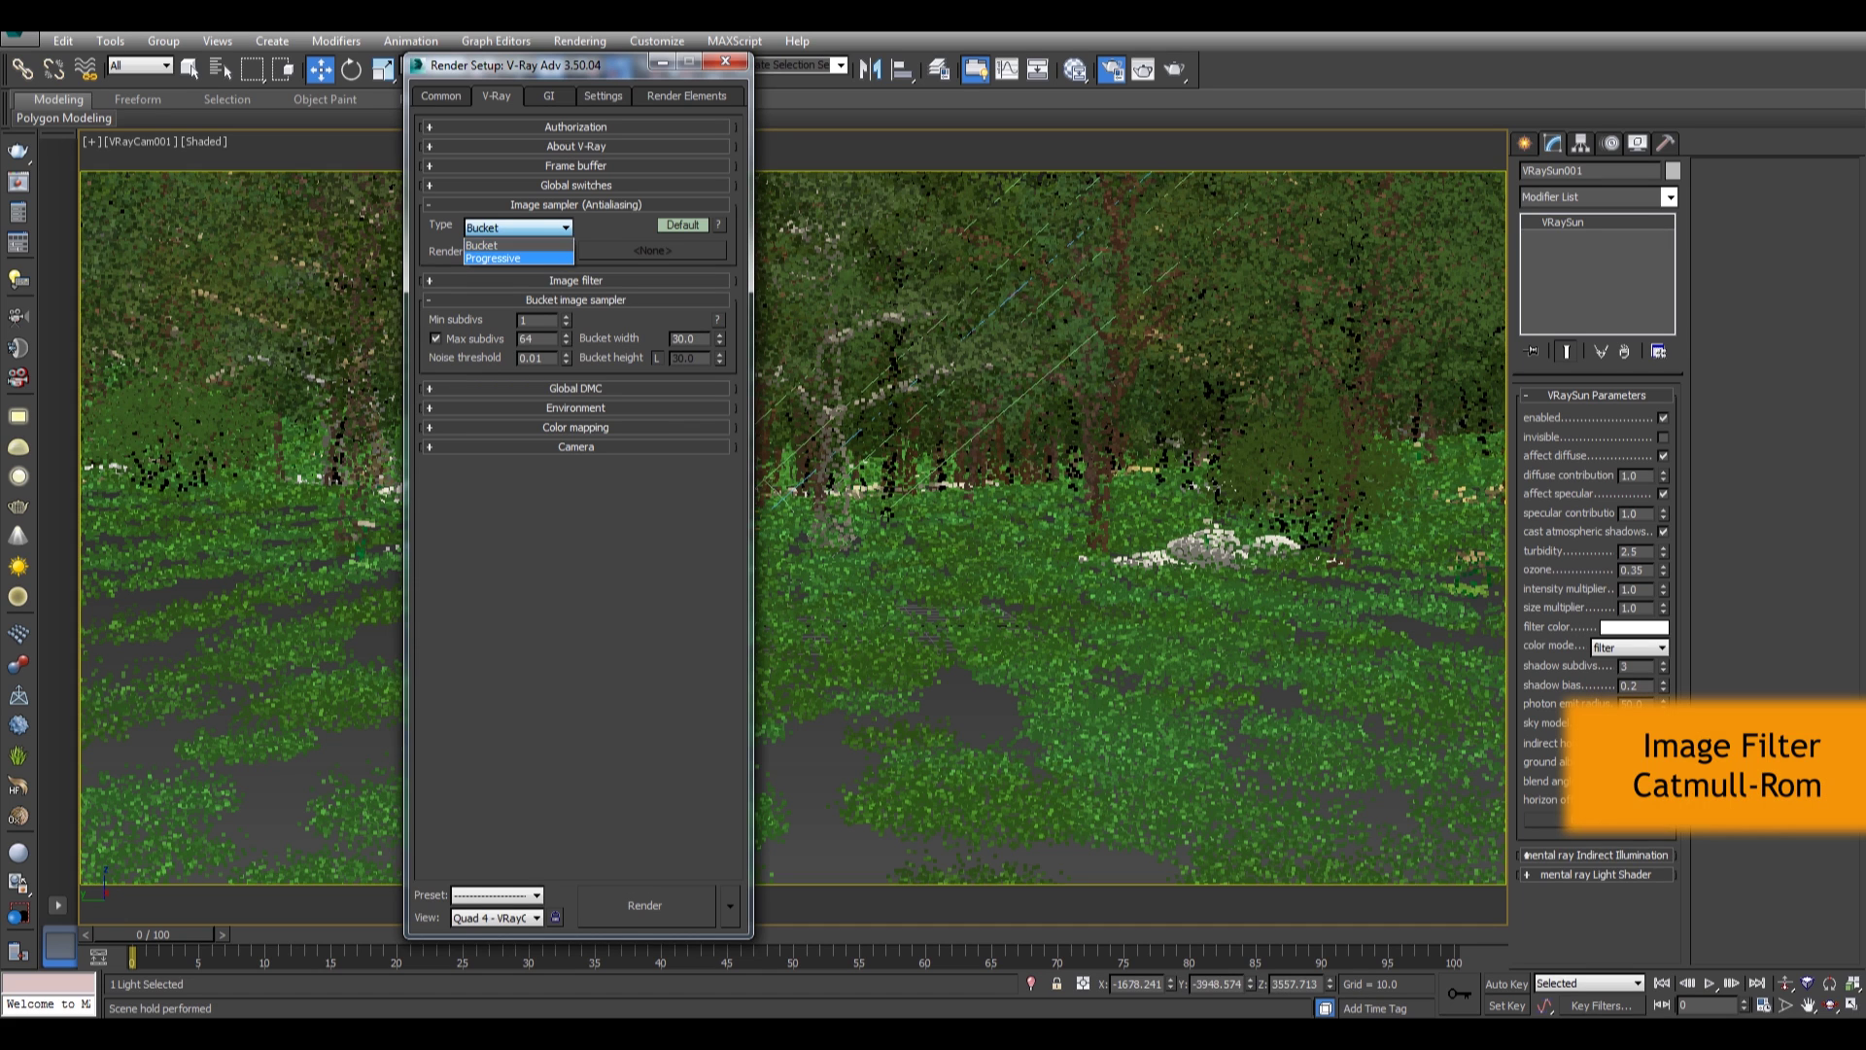
pyautogui.click(518, 246)
pyautogui.click(534, 339)
# Review the GI engines with their brute force and light cache settings, and check the render elements list again.
pyautogui.click(548, 96)
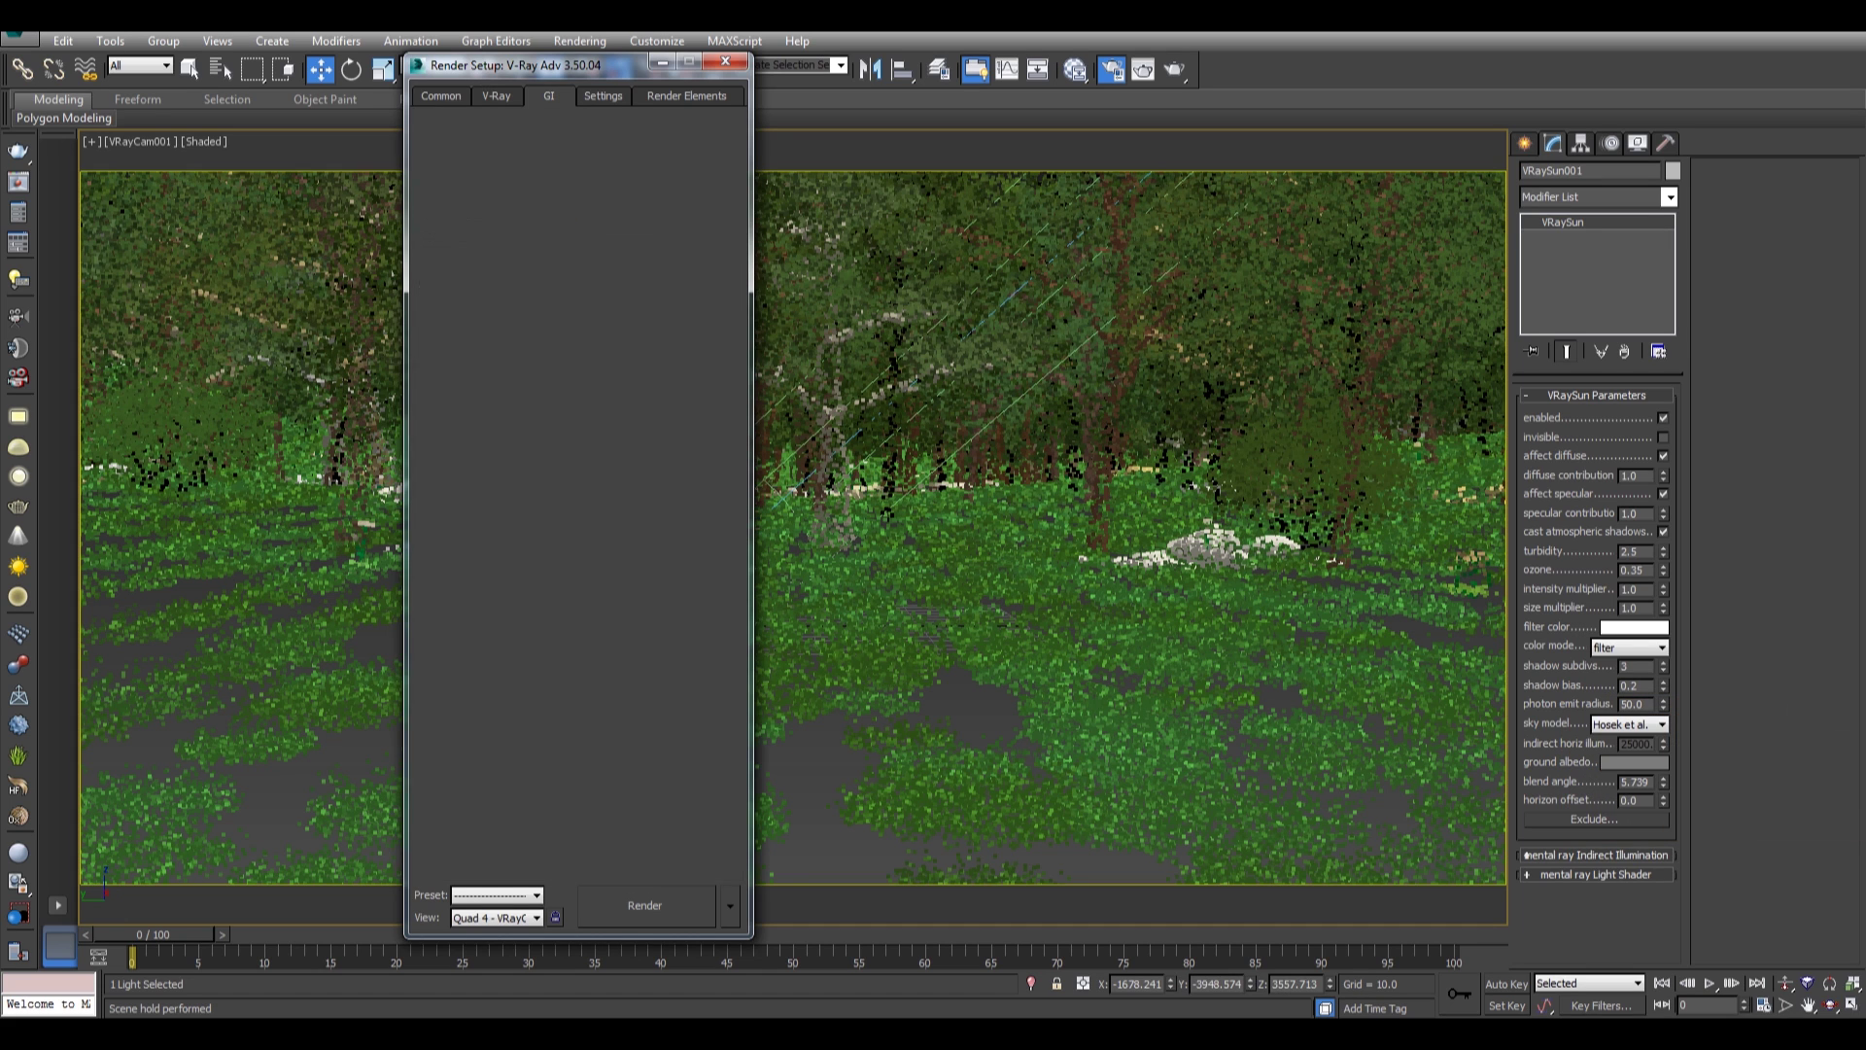
pyautogui.click(575, 225)
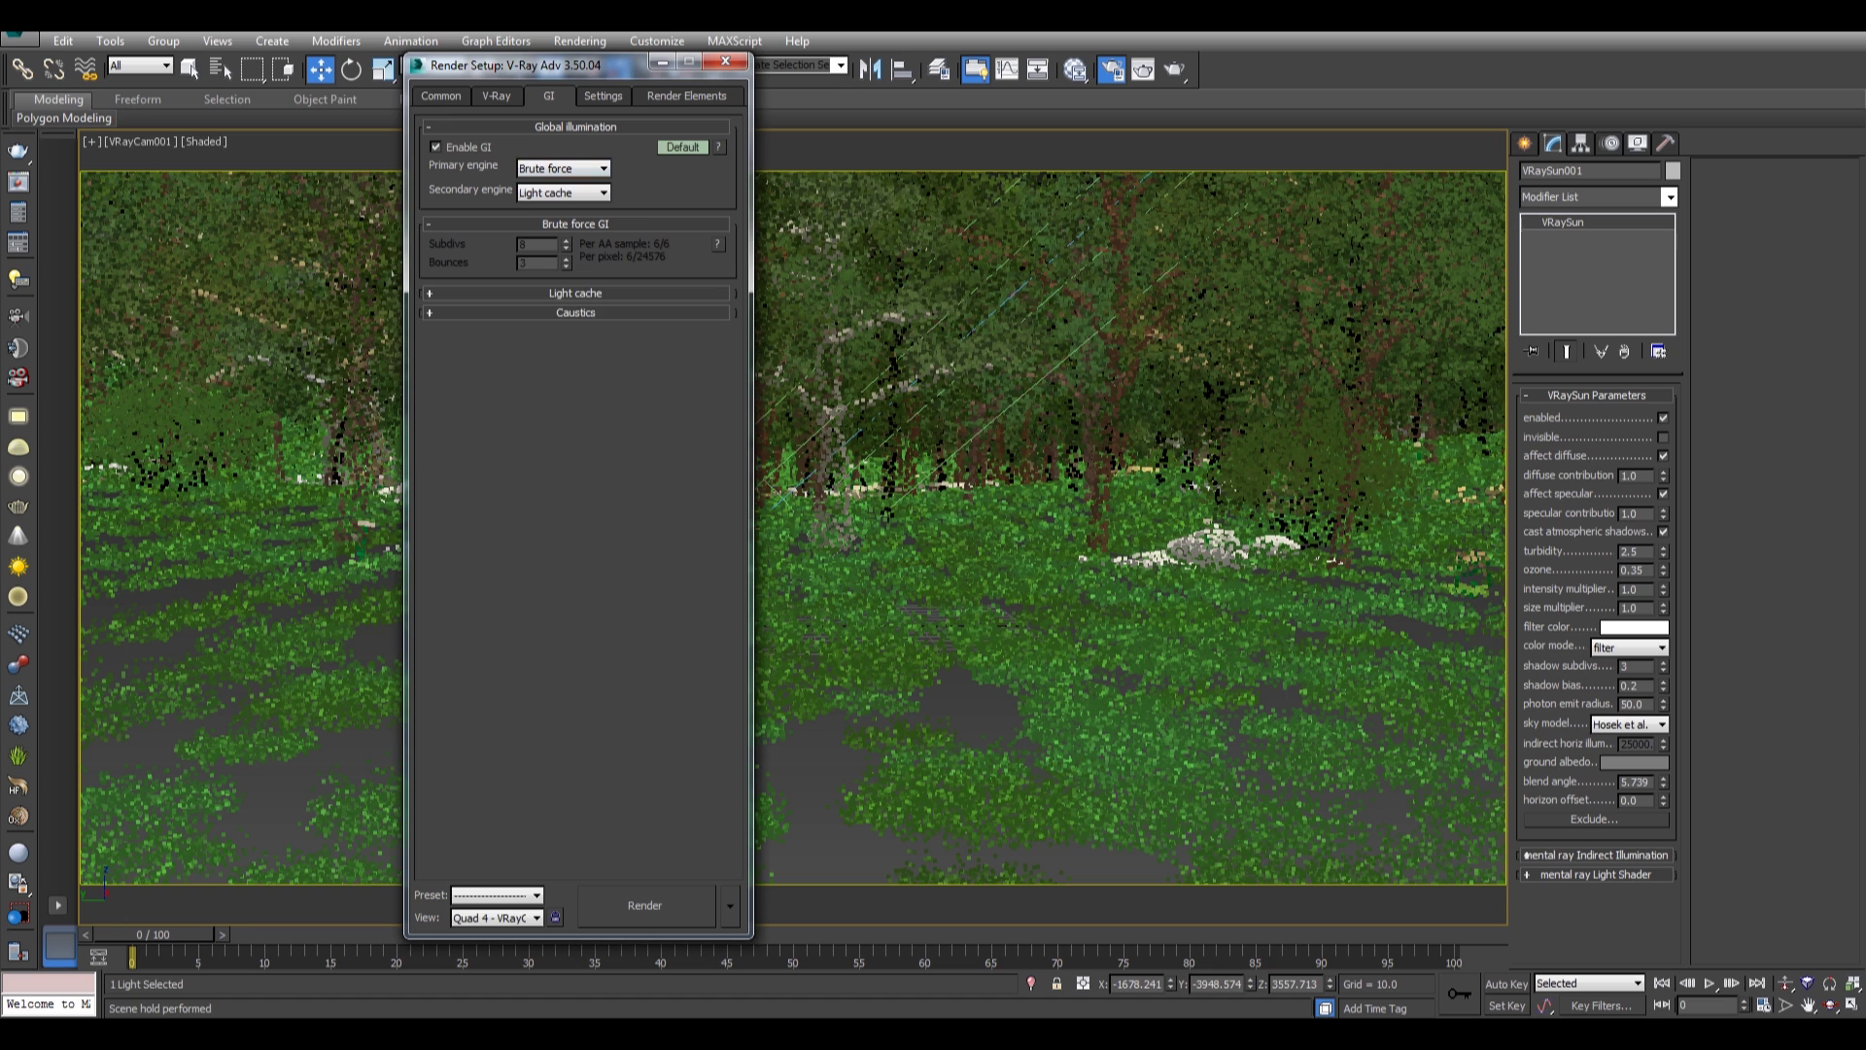
pyautogui.click(575, 294)
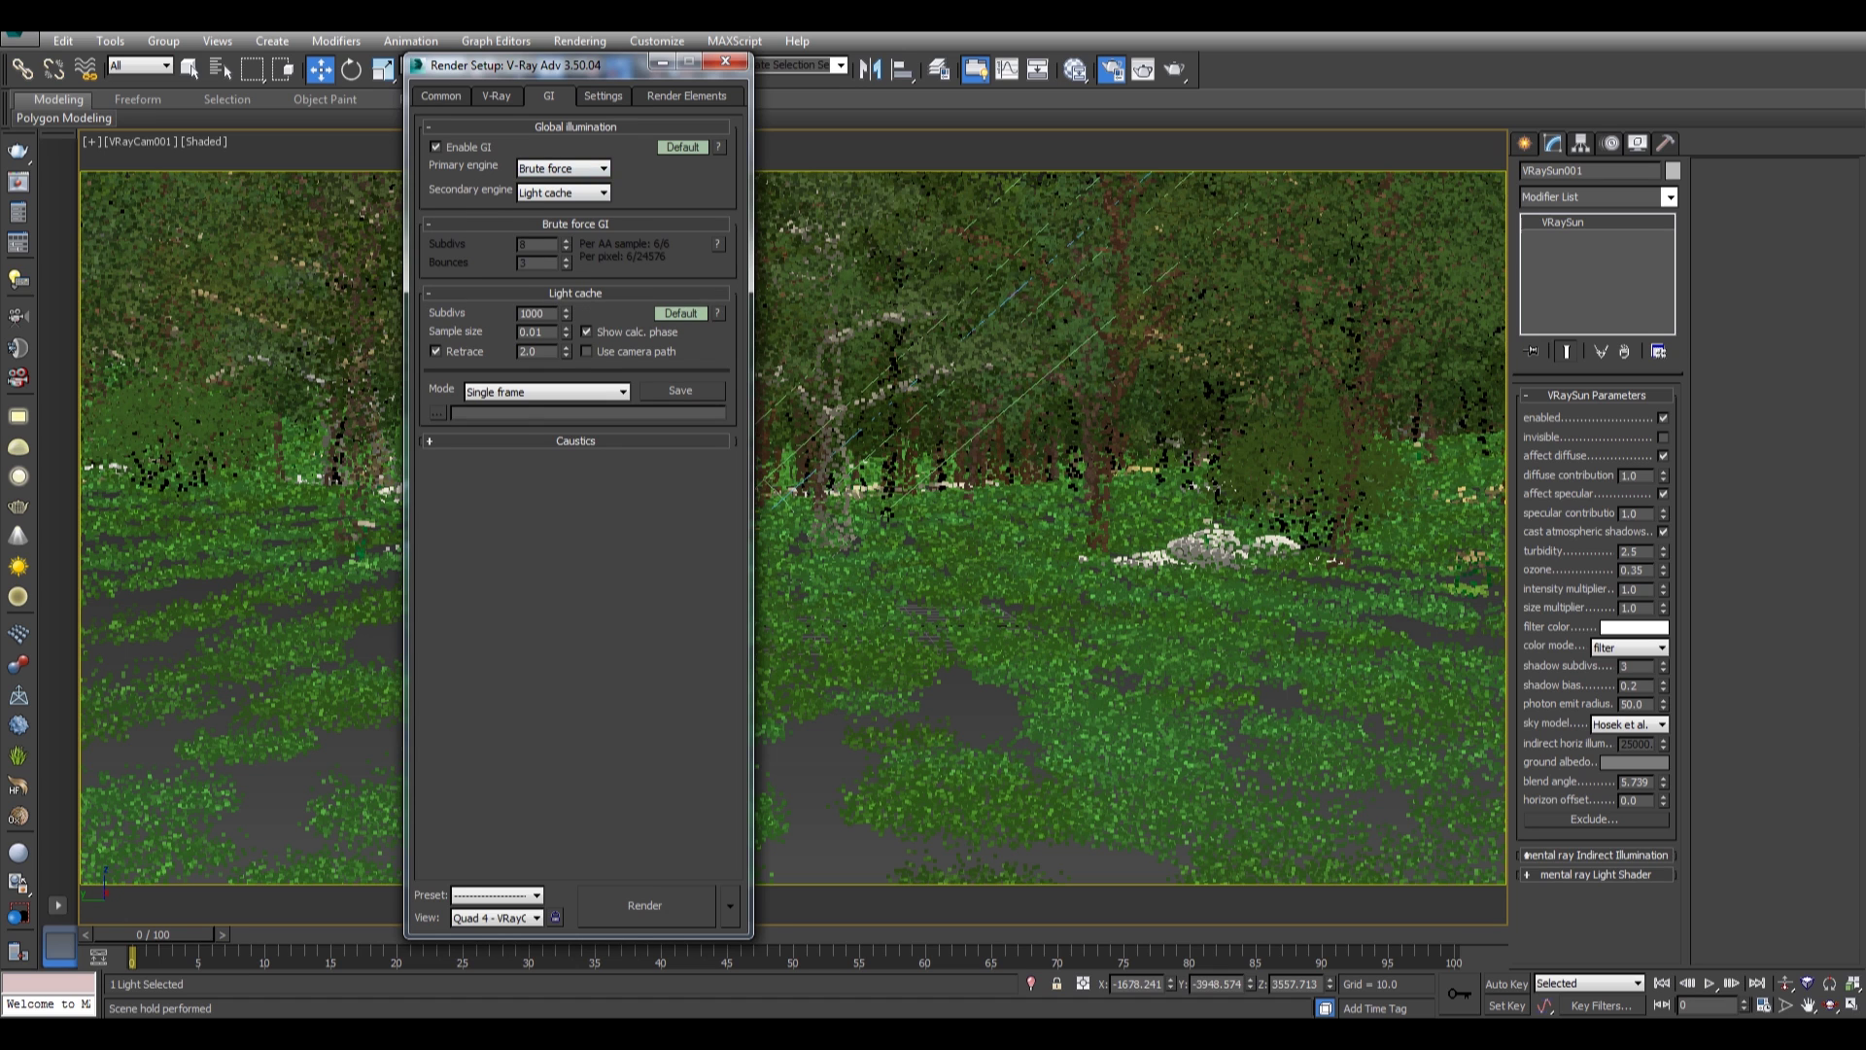
pyautogui.click(604, 97)
pyautogui.hotkey('ctrl', 'Tab')
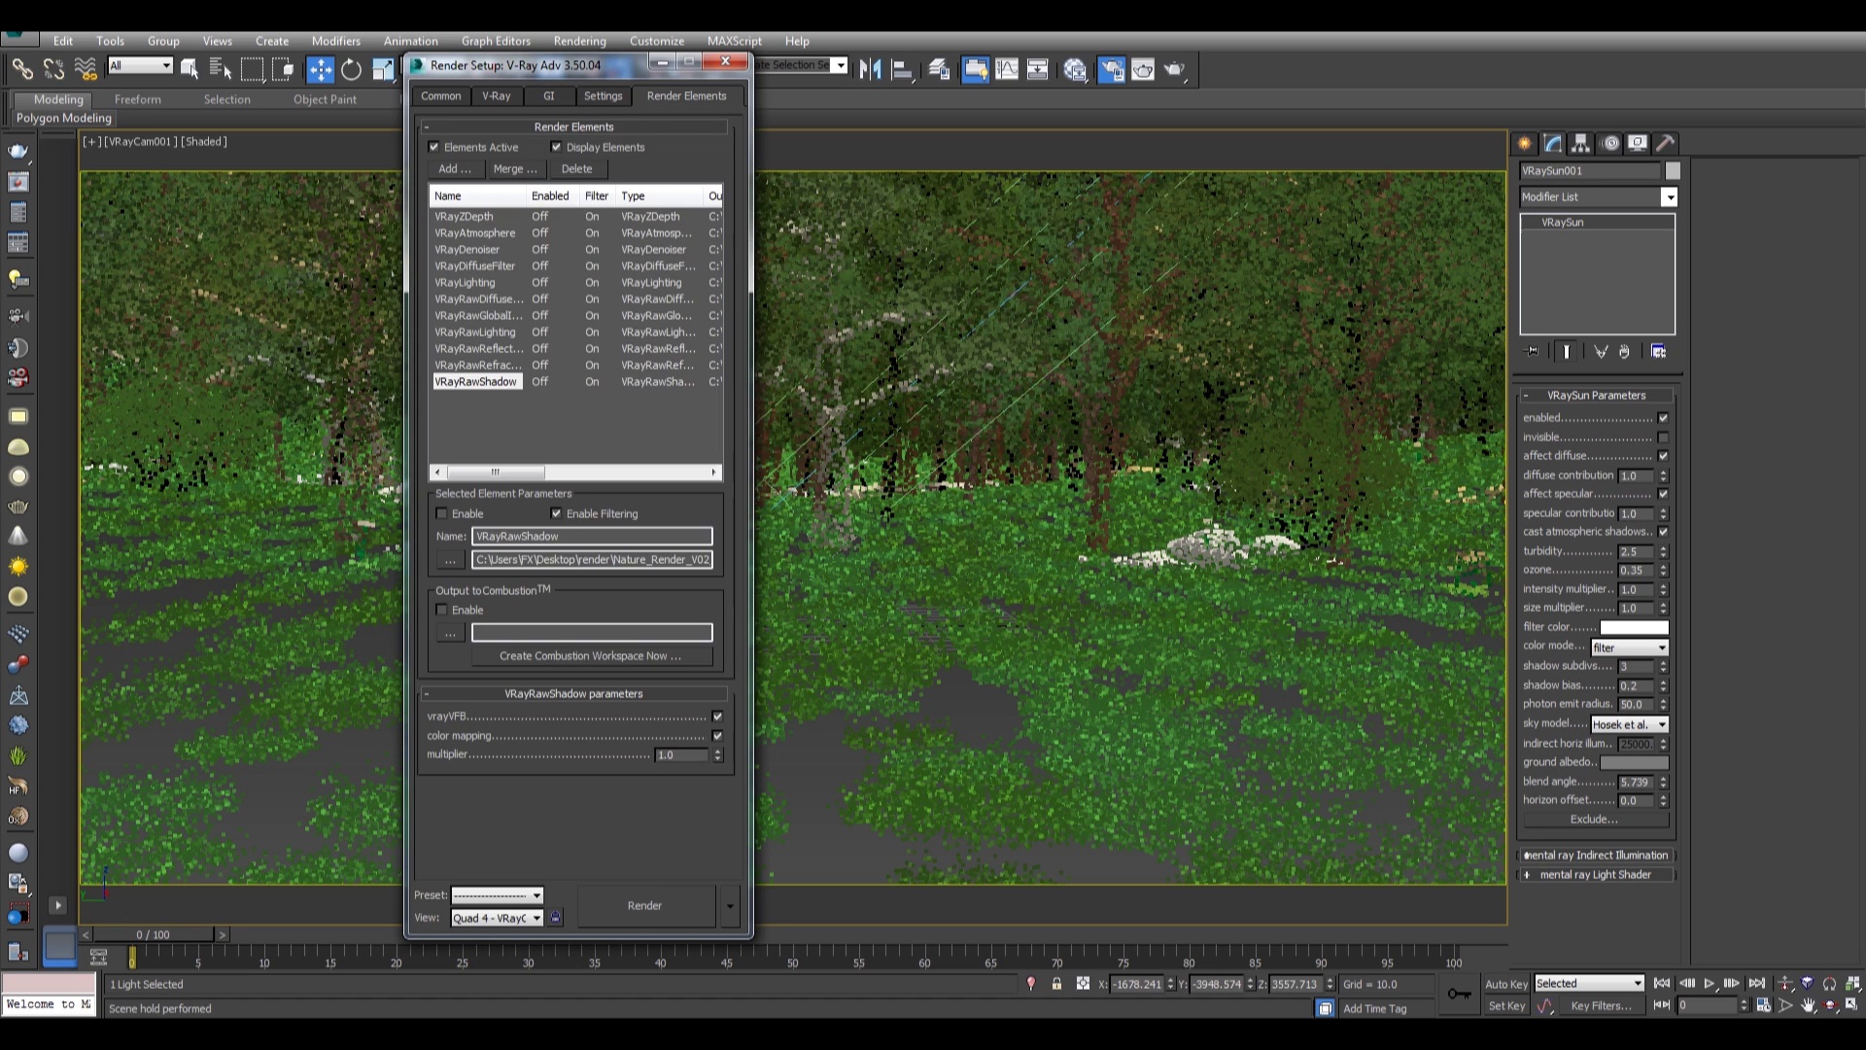
# Examine the 06.max forest render in the V-Ray frame buffer and uncover the common output size settings beneath it.
pyautogui.hotkey('ctrl', 'Tab')
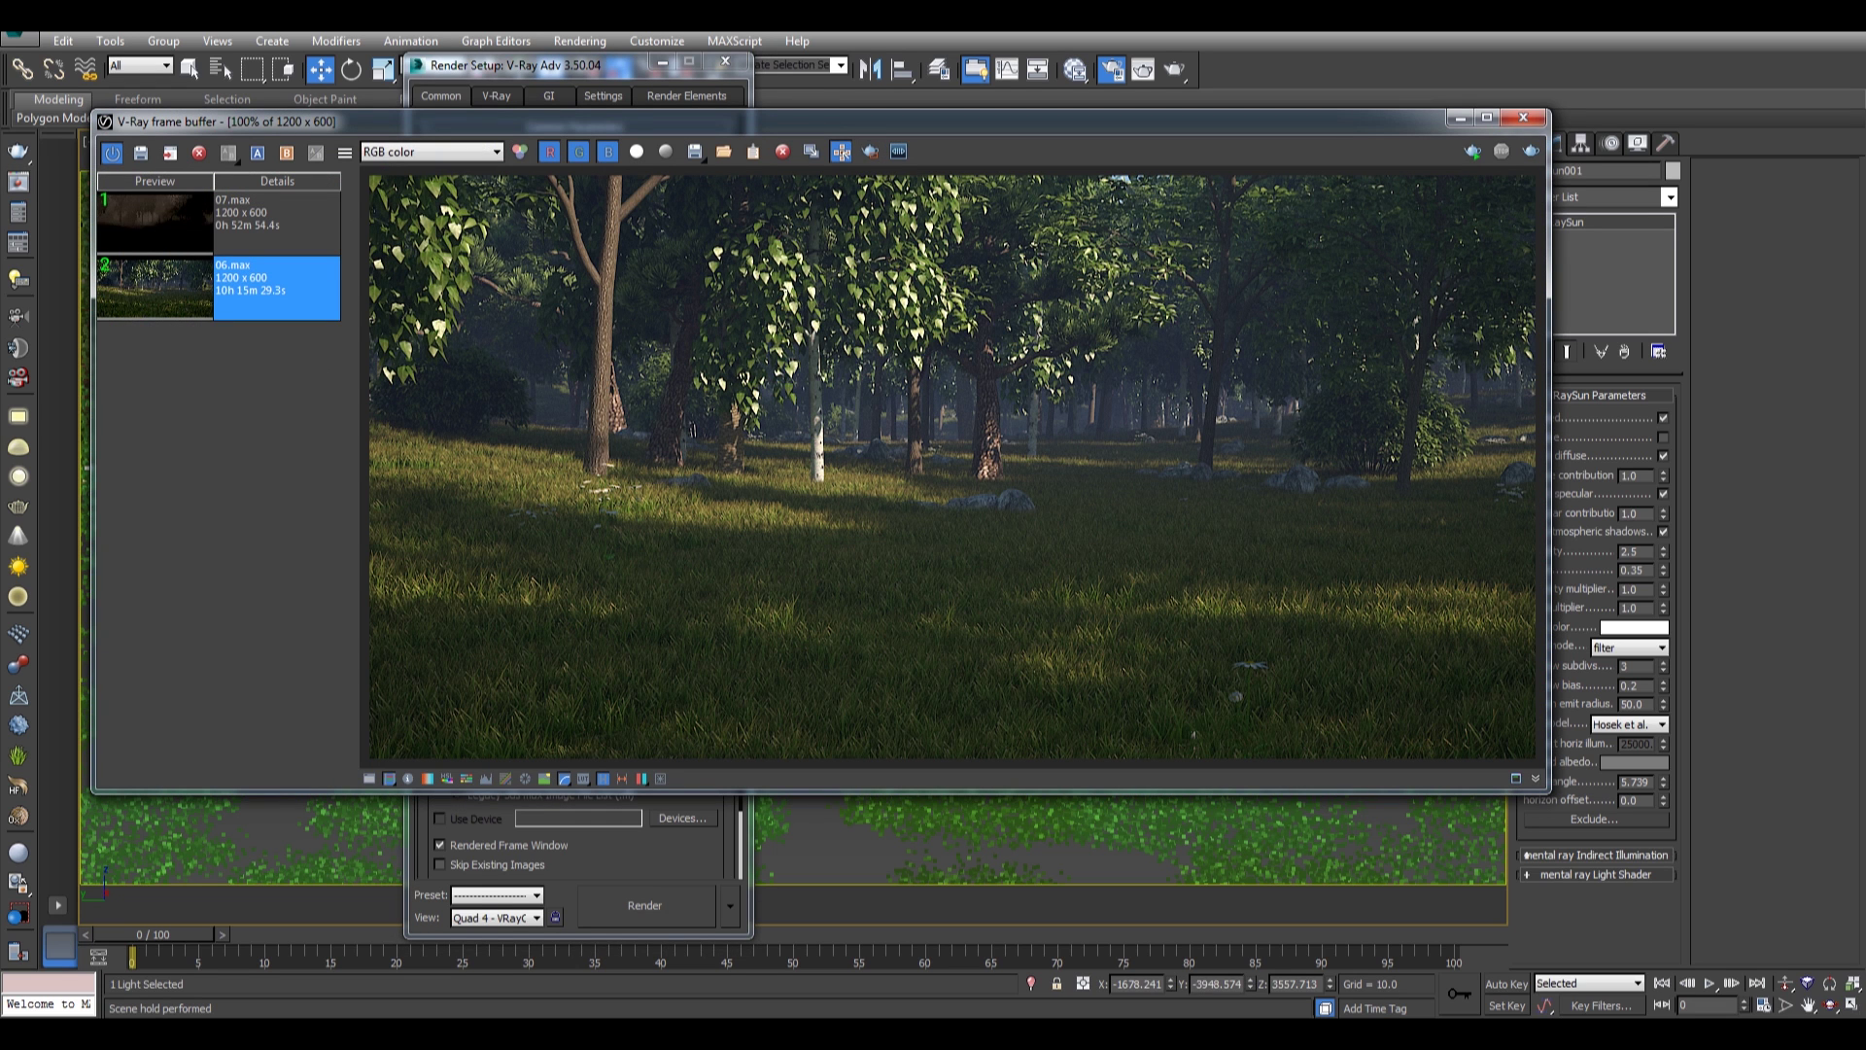
pyautogui.moveTo(816, 122); pyautogui.dragTo(823, 205)
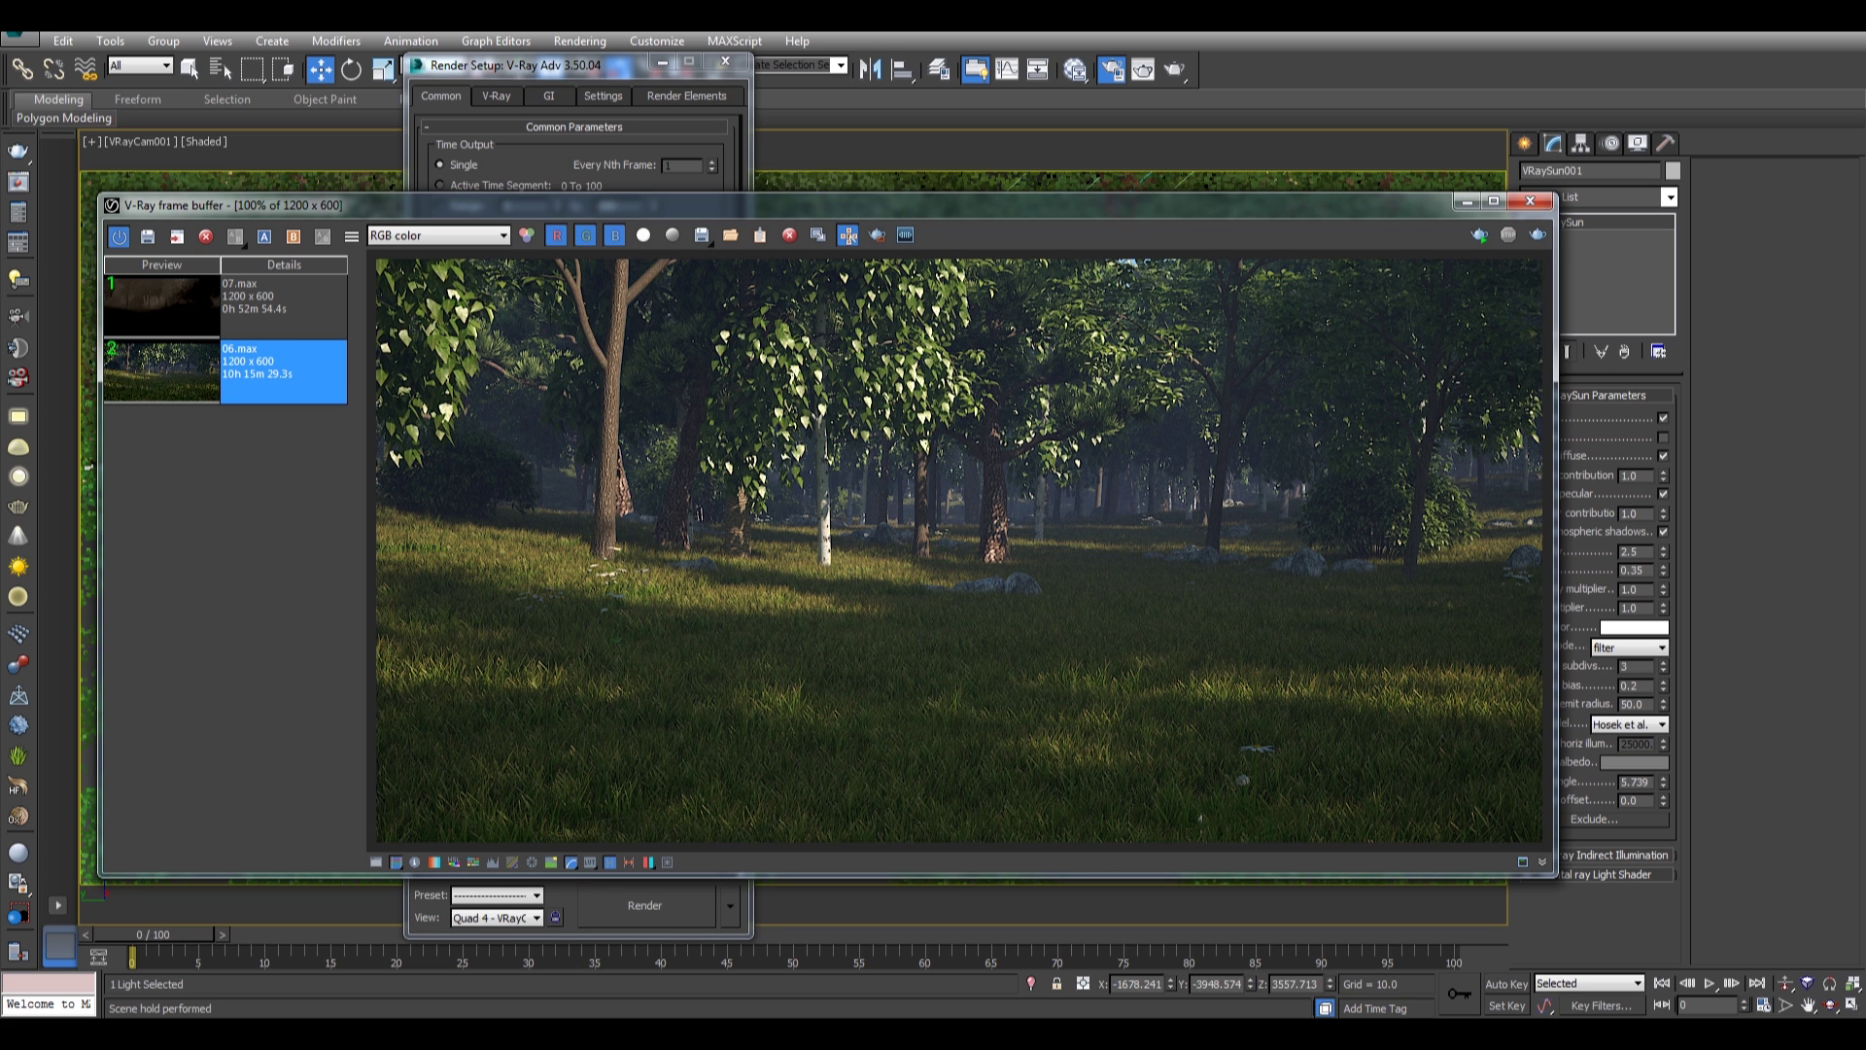
pyautogui.moveTo(395, 205); pyautogui.dragTo(399, 461)
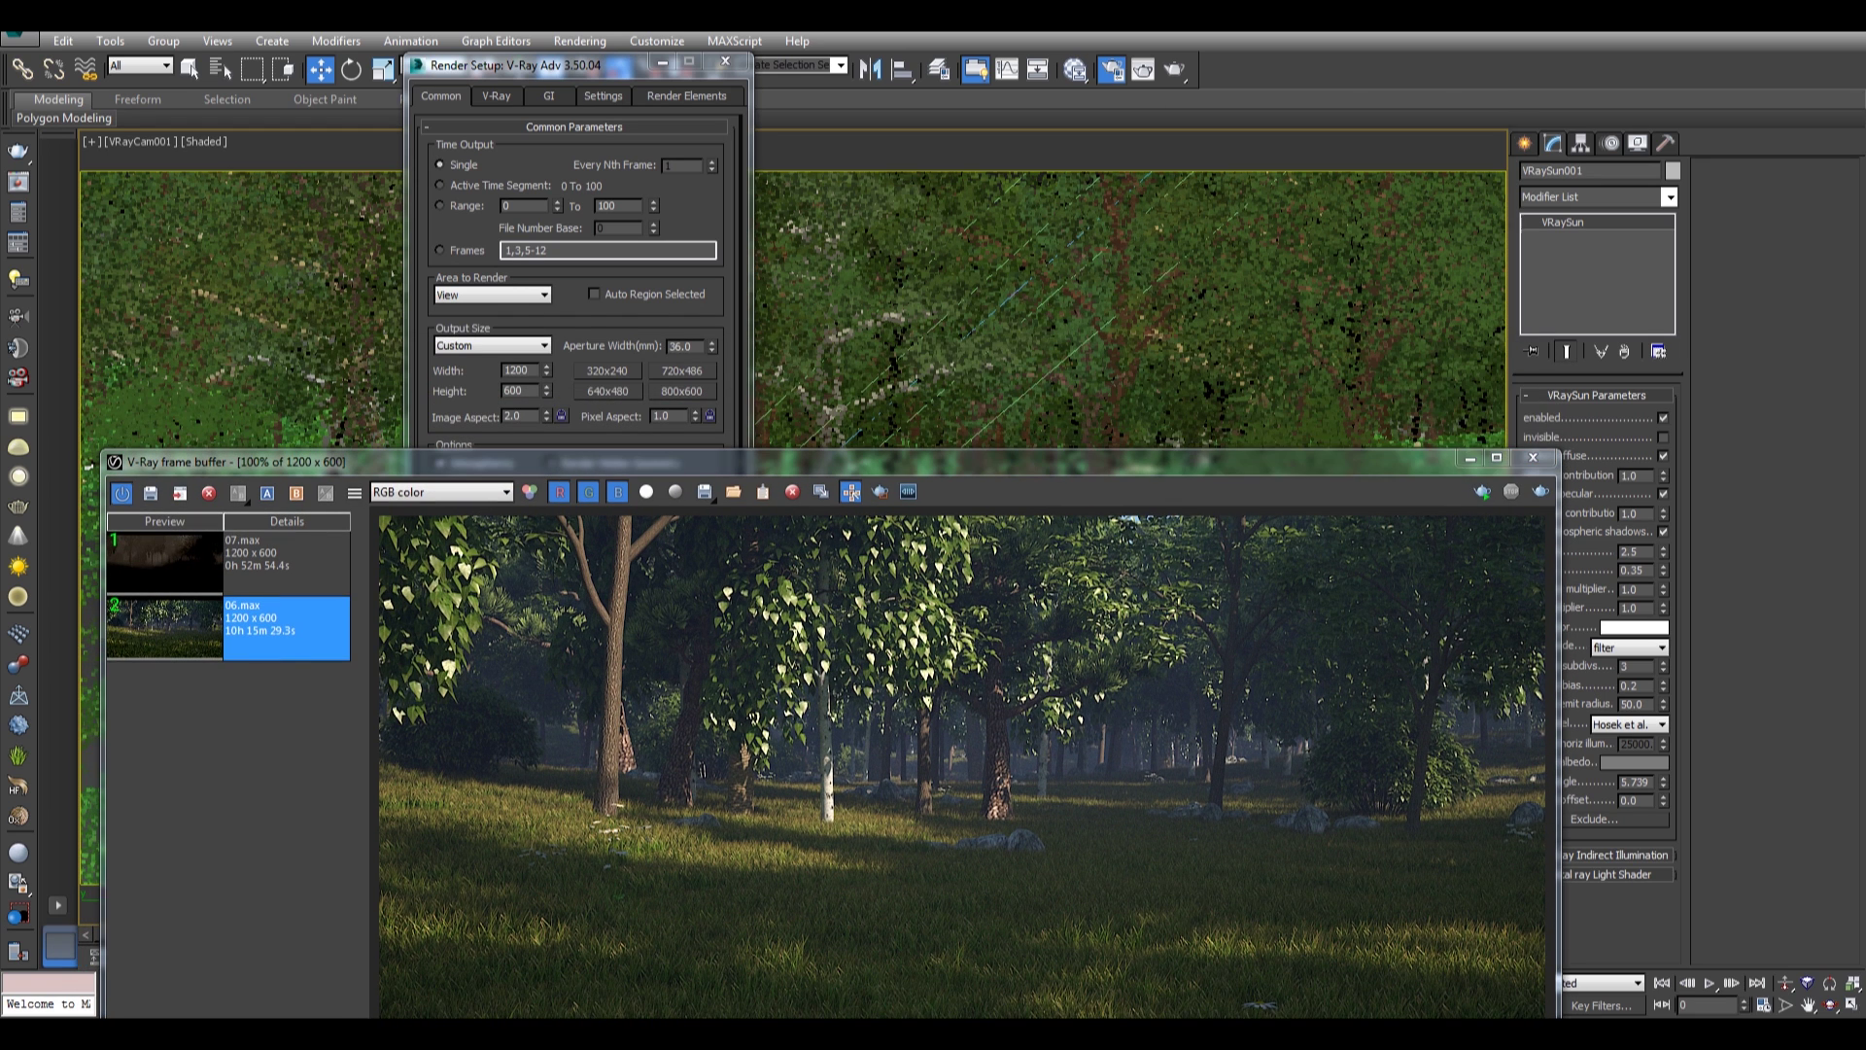
# Inspect the VRayAerialPerspective atmosphere effect in the environment settings, checking its visibility range and atmosphere height.
pyautogui.press('8')
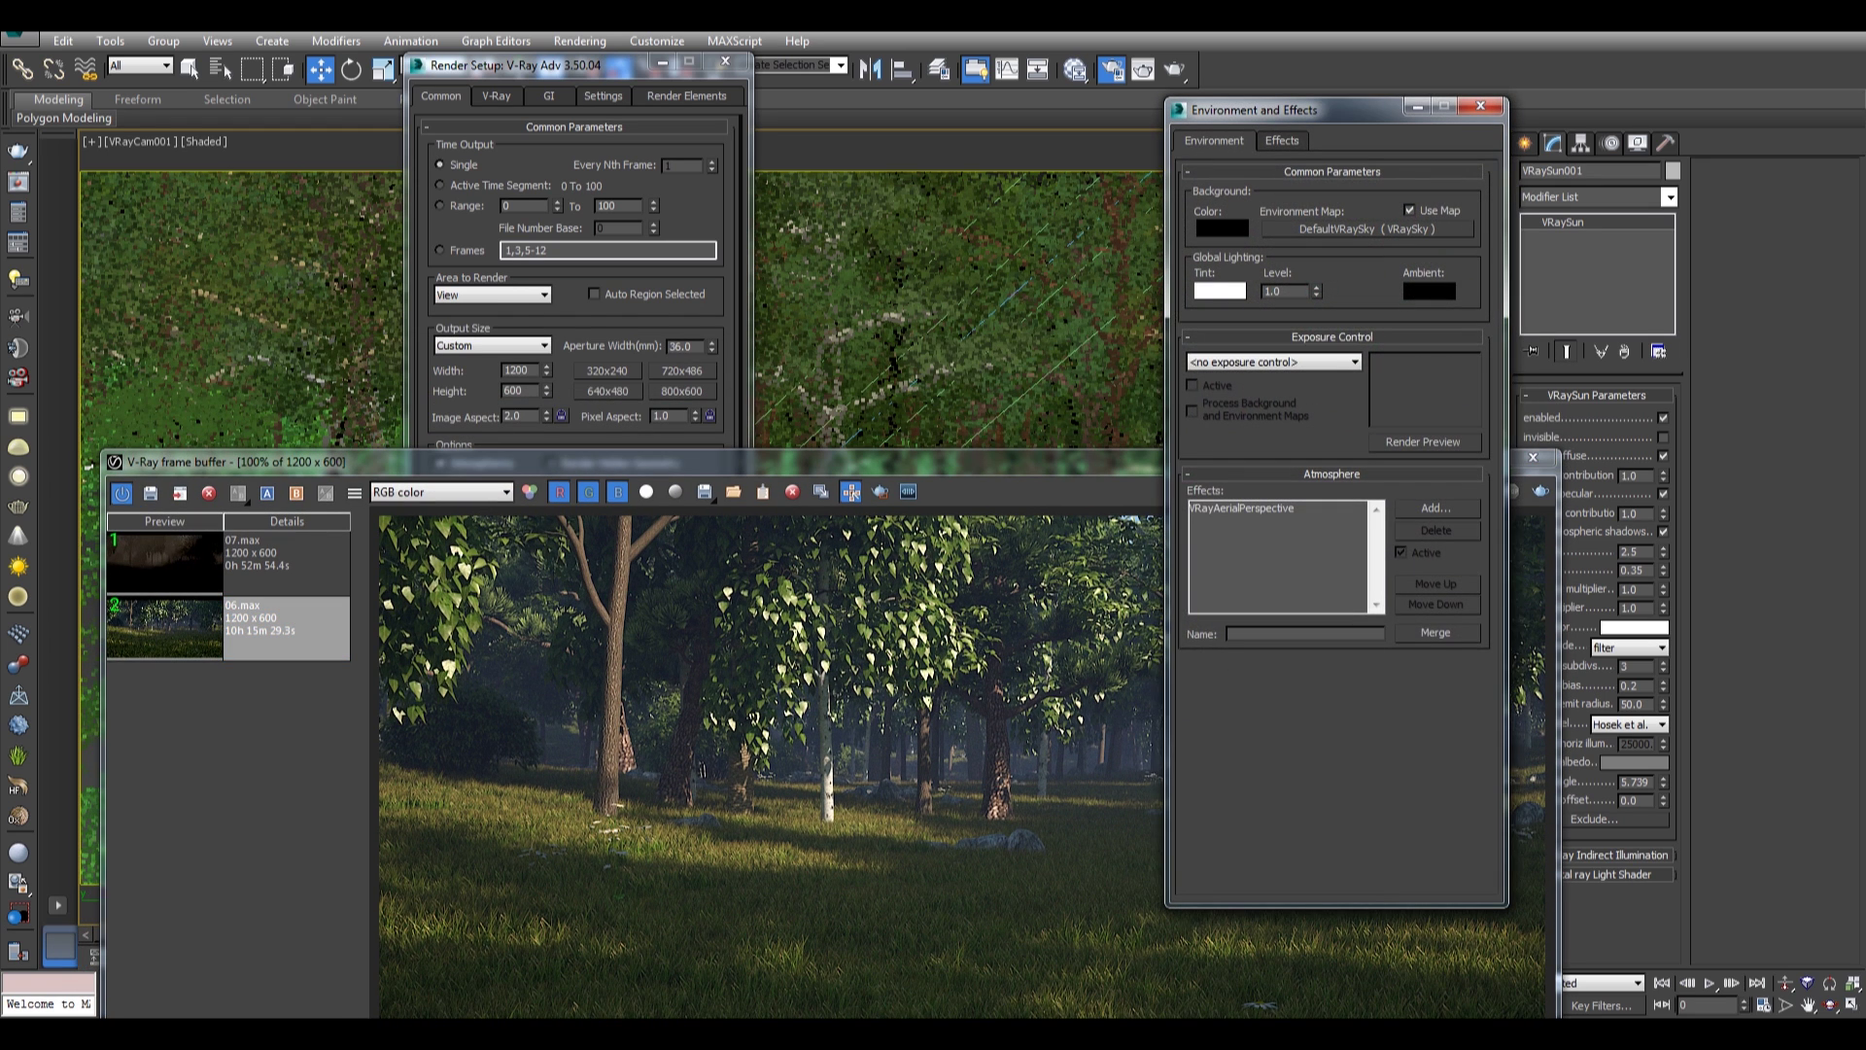
pyautogui.moveTo(1337, 97); pyautogui.dragTo(1141, 95)
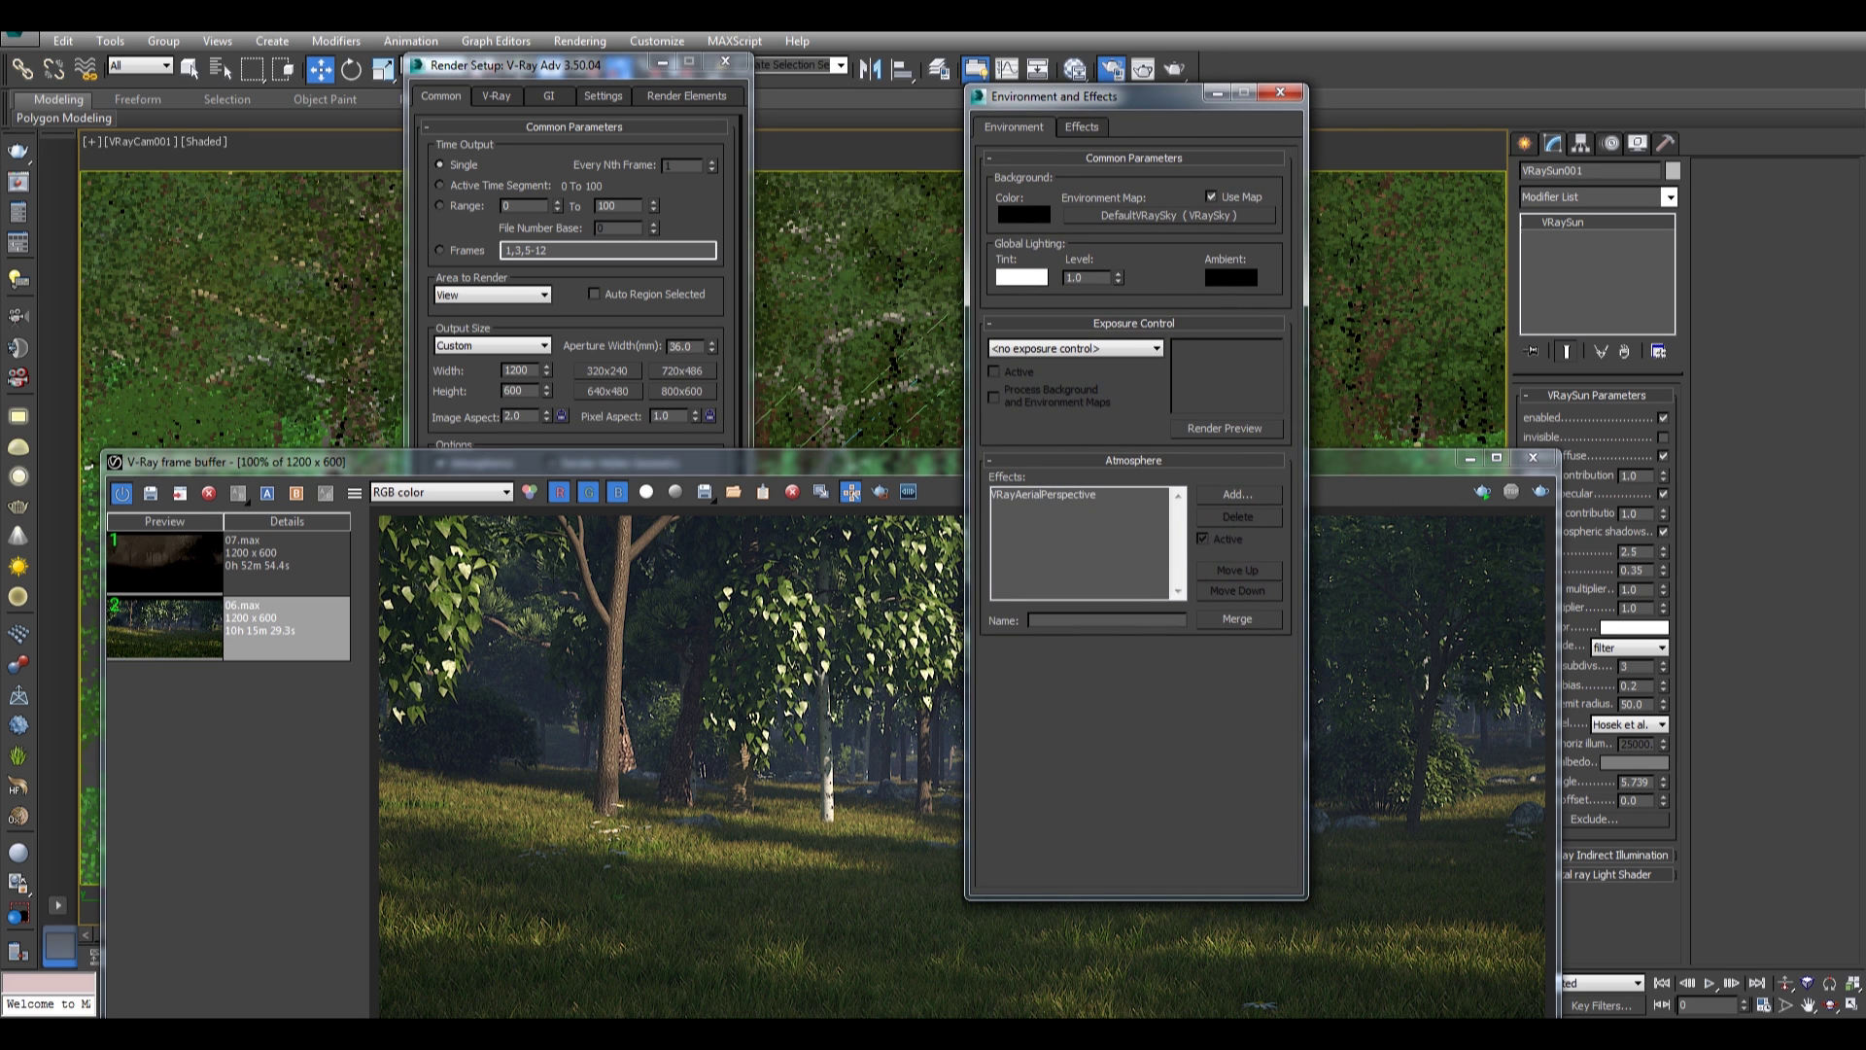
pyautogui.click(1043, 494)
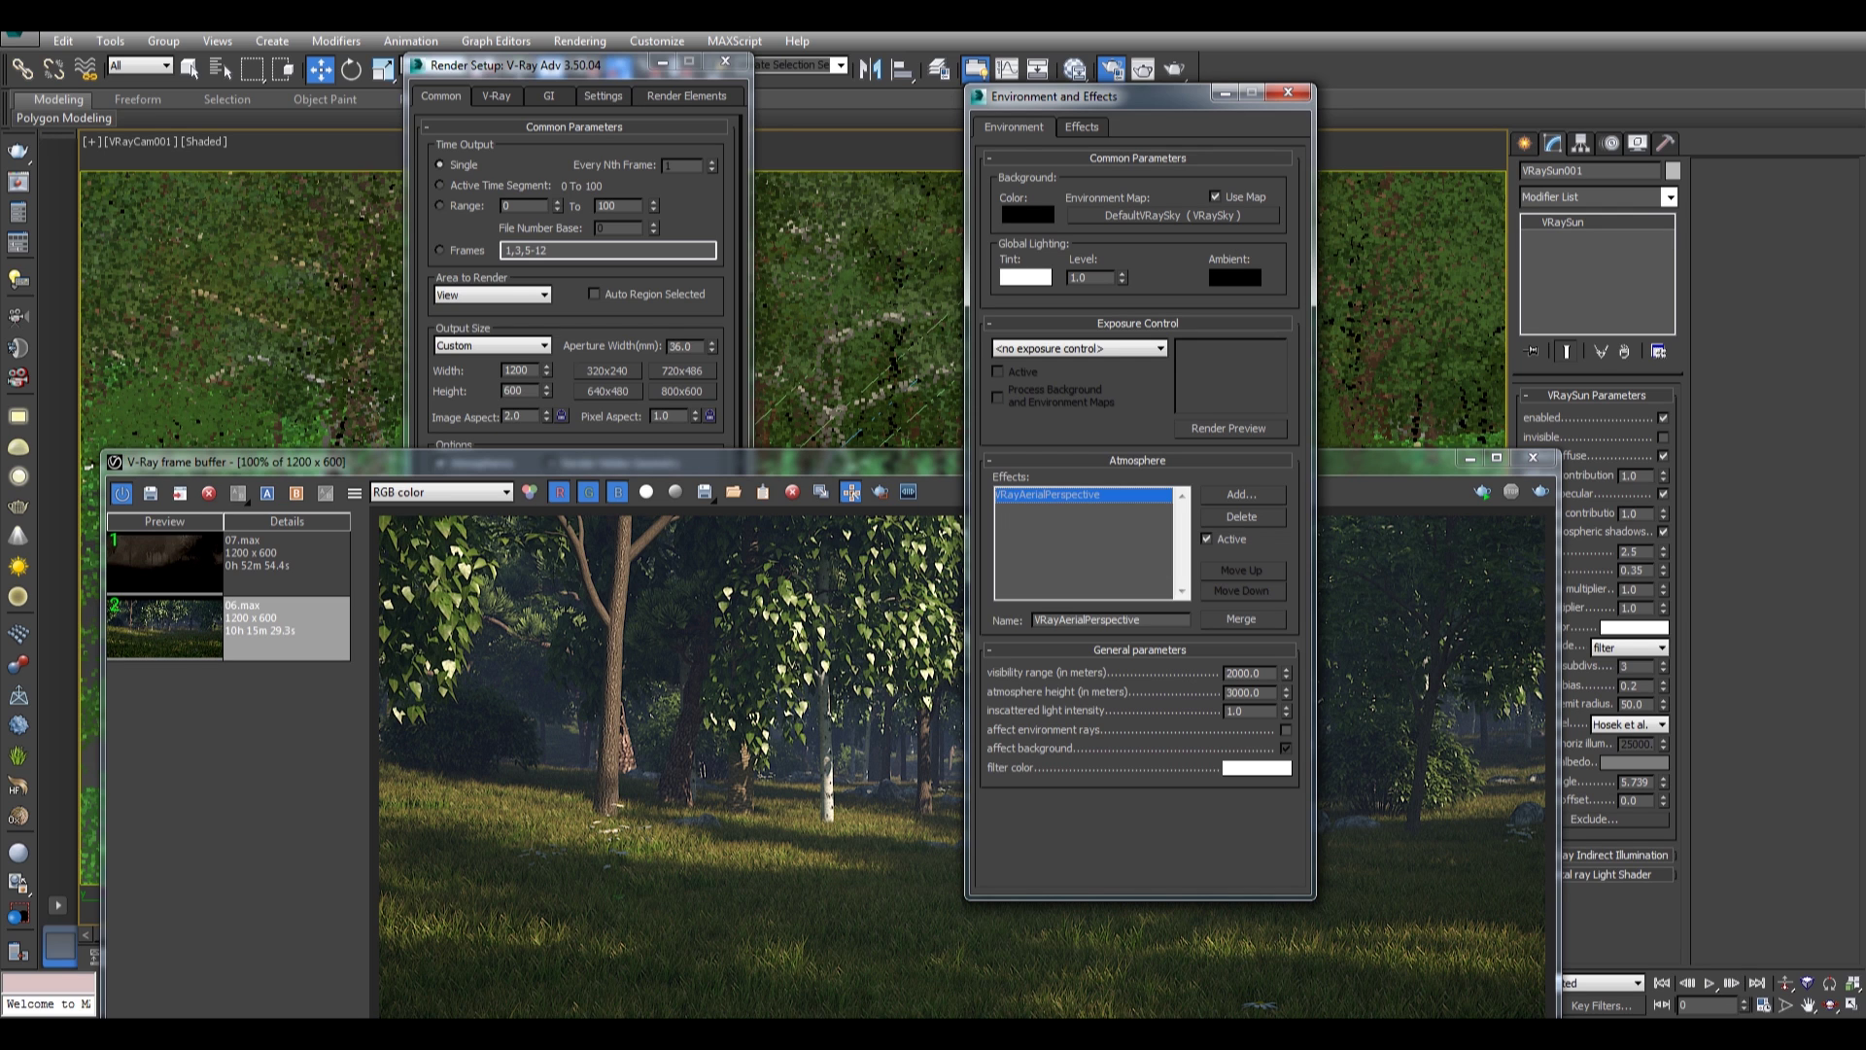
pyautogui.doubleClick(1248, 692)
pyautogui.doubleClick(1252, 672)
pyautogui.click(1250, 673)
pyautogui.click(1287, 92)
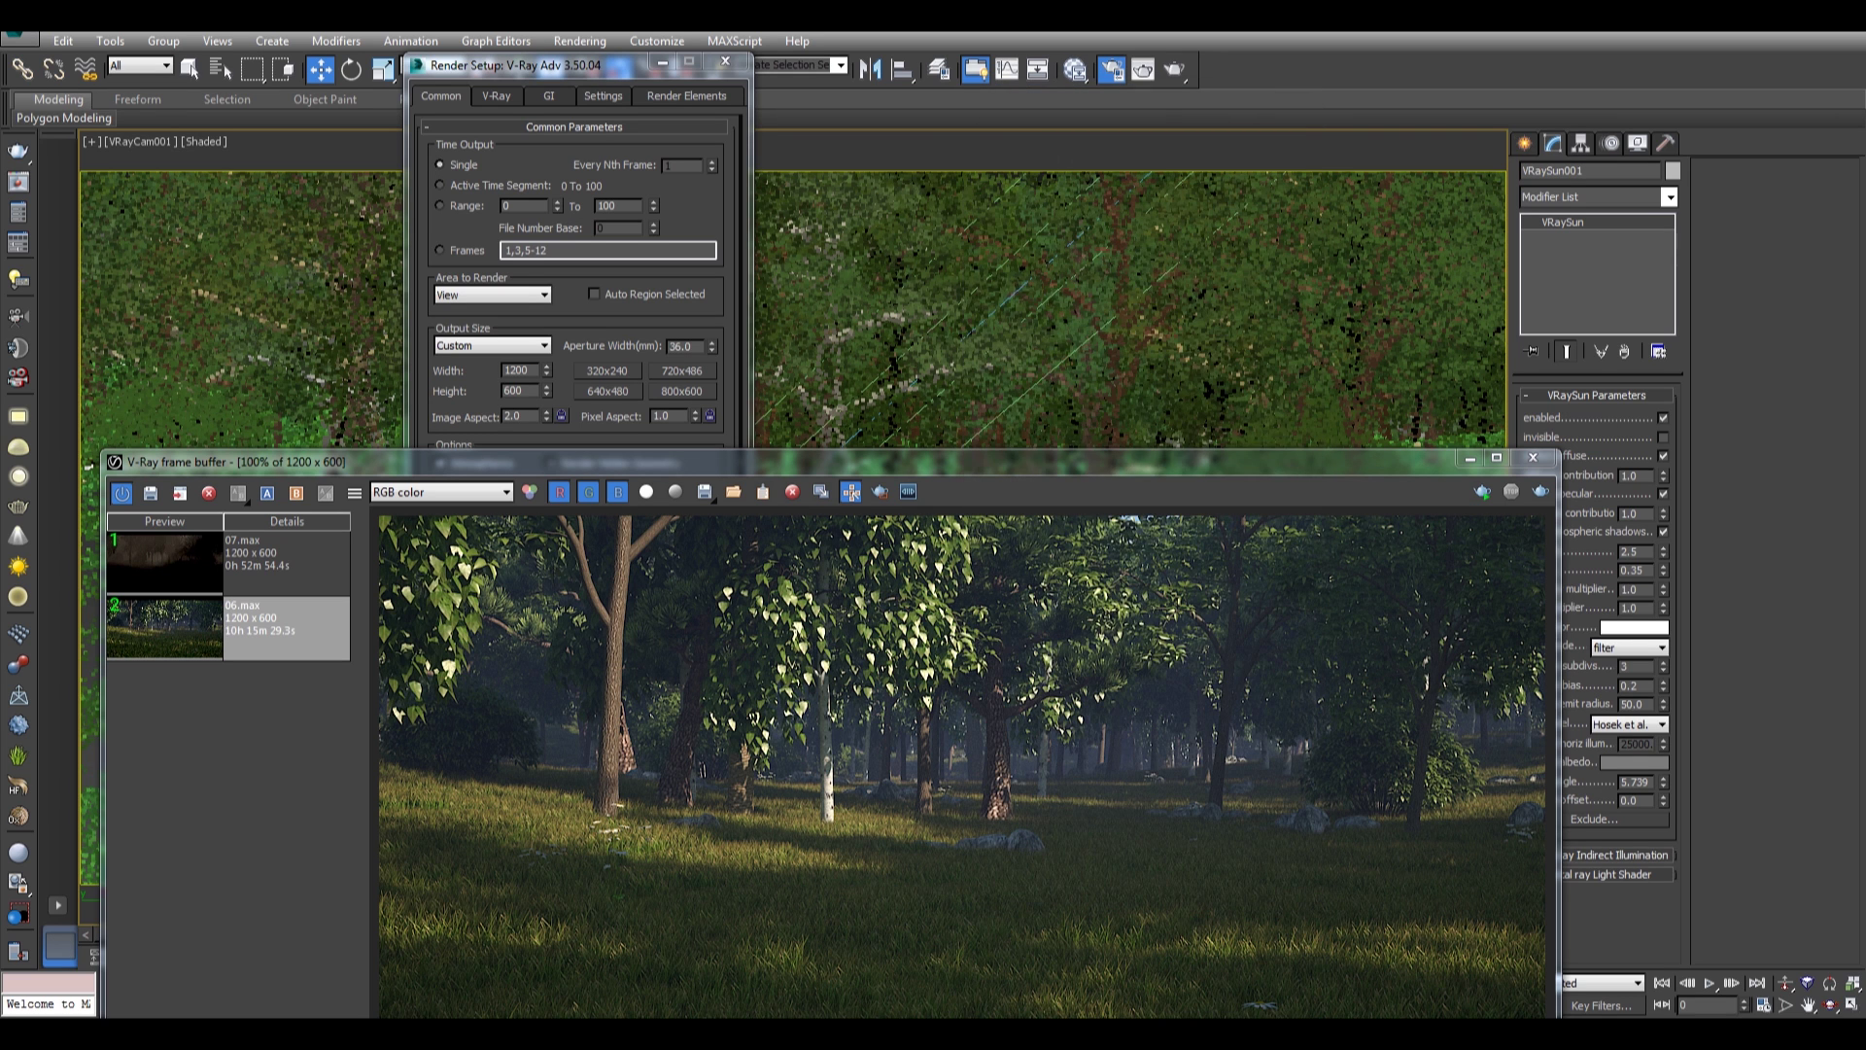
# Put the frame buffer out of the way and open the recent scene FOG.max without saving the current changes.
pyautogui.moveTo(1166, 462); pyautogui.dragTo(1187, 376)
pyautogui.moveTo(605, 376); pyautogui.dragTo(578, 174)
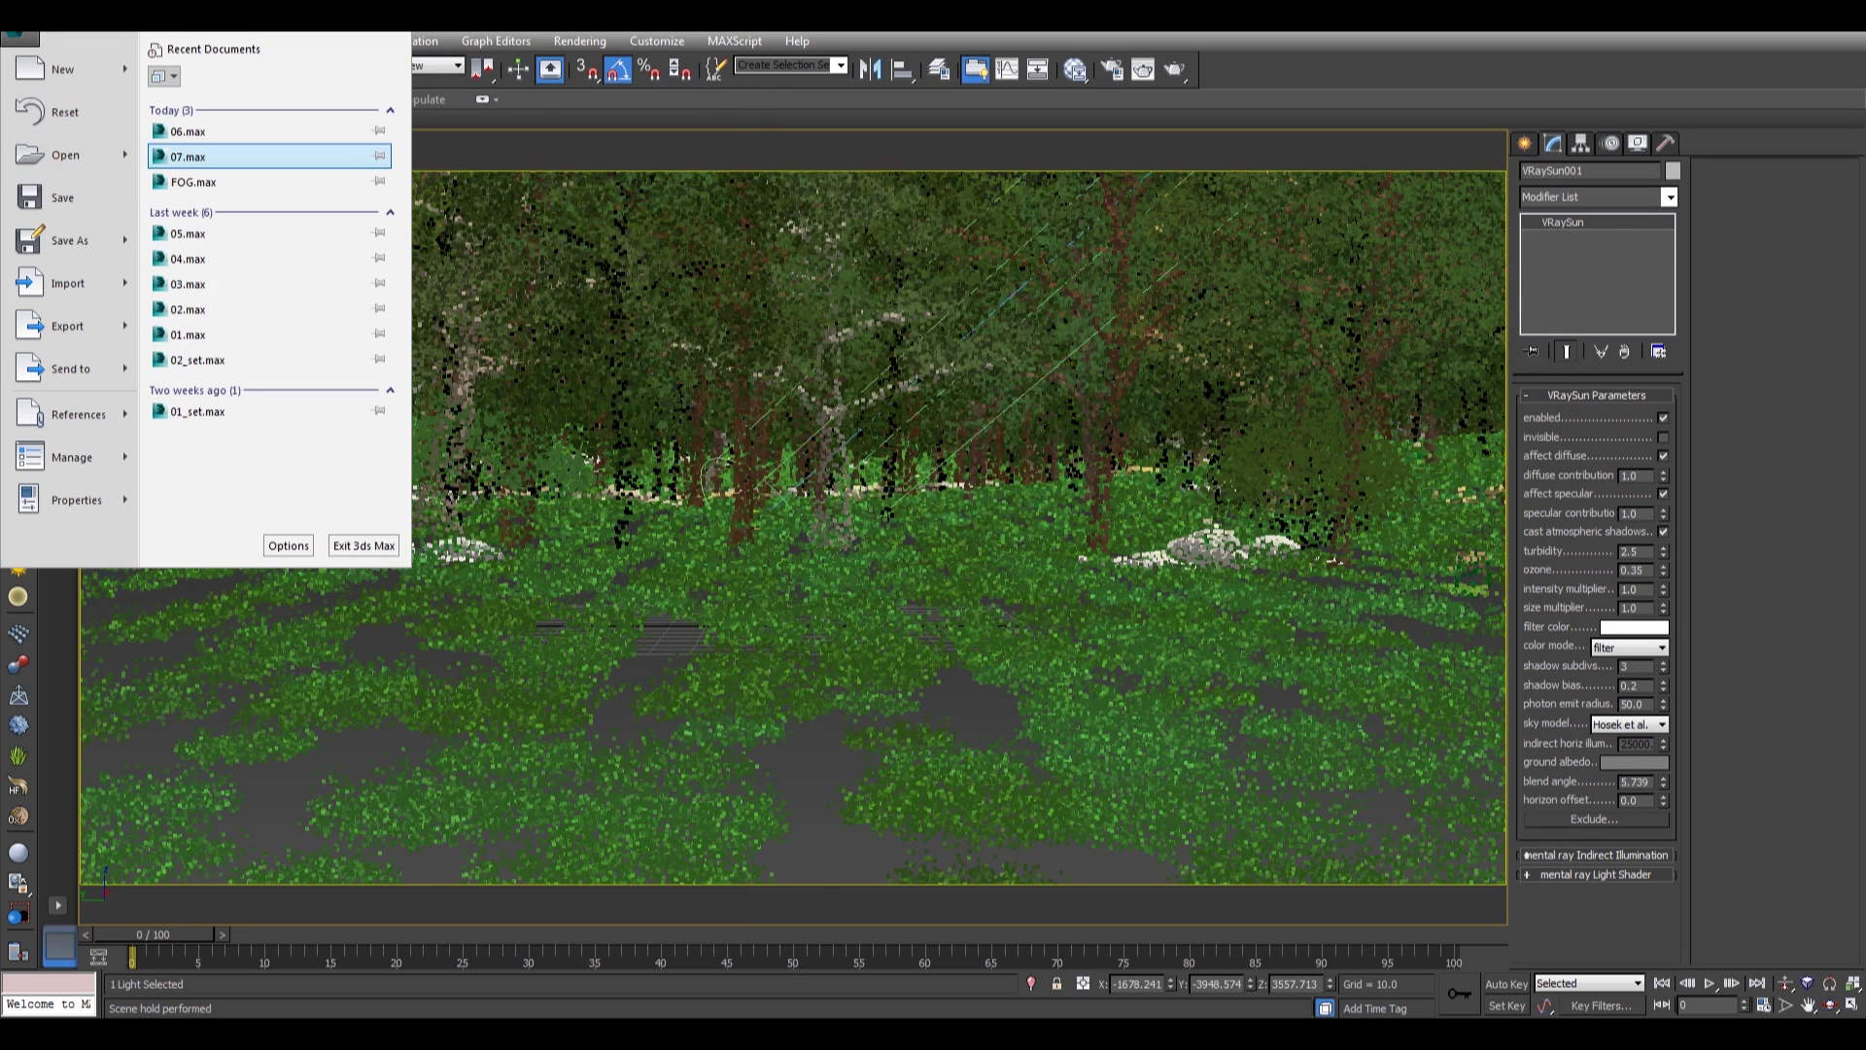
pyautogui.click(204, 178)
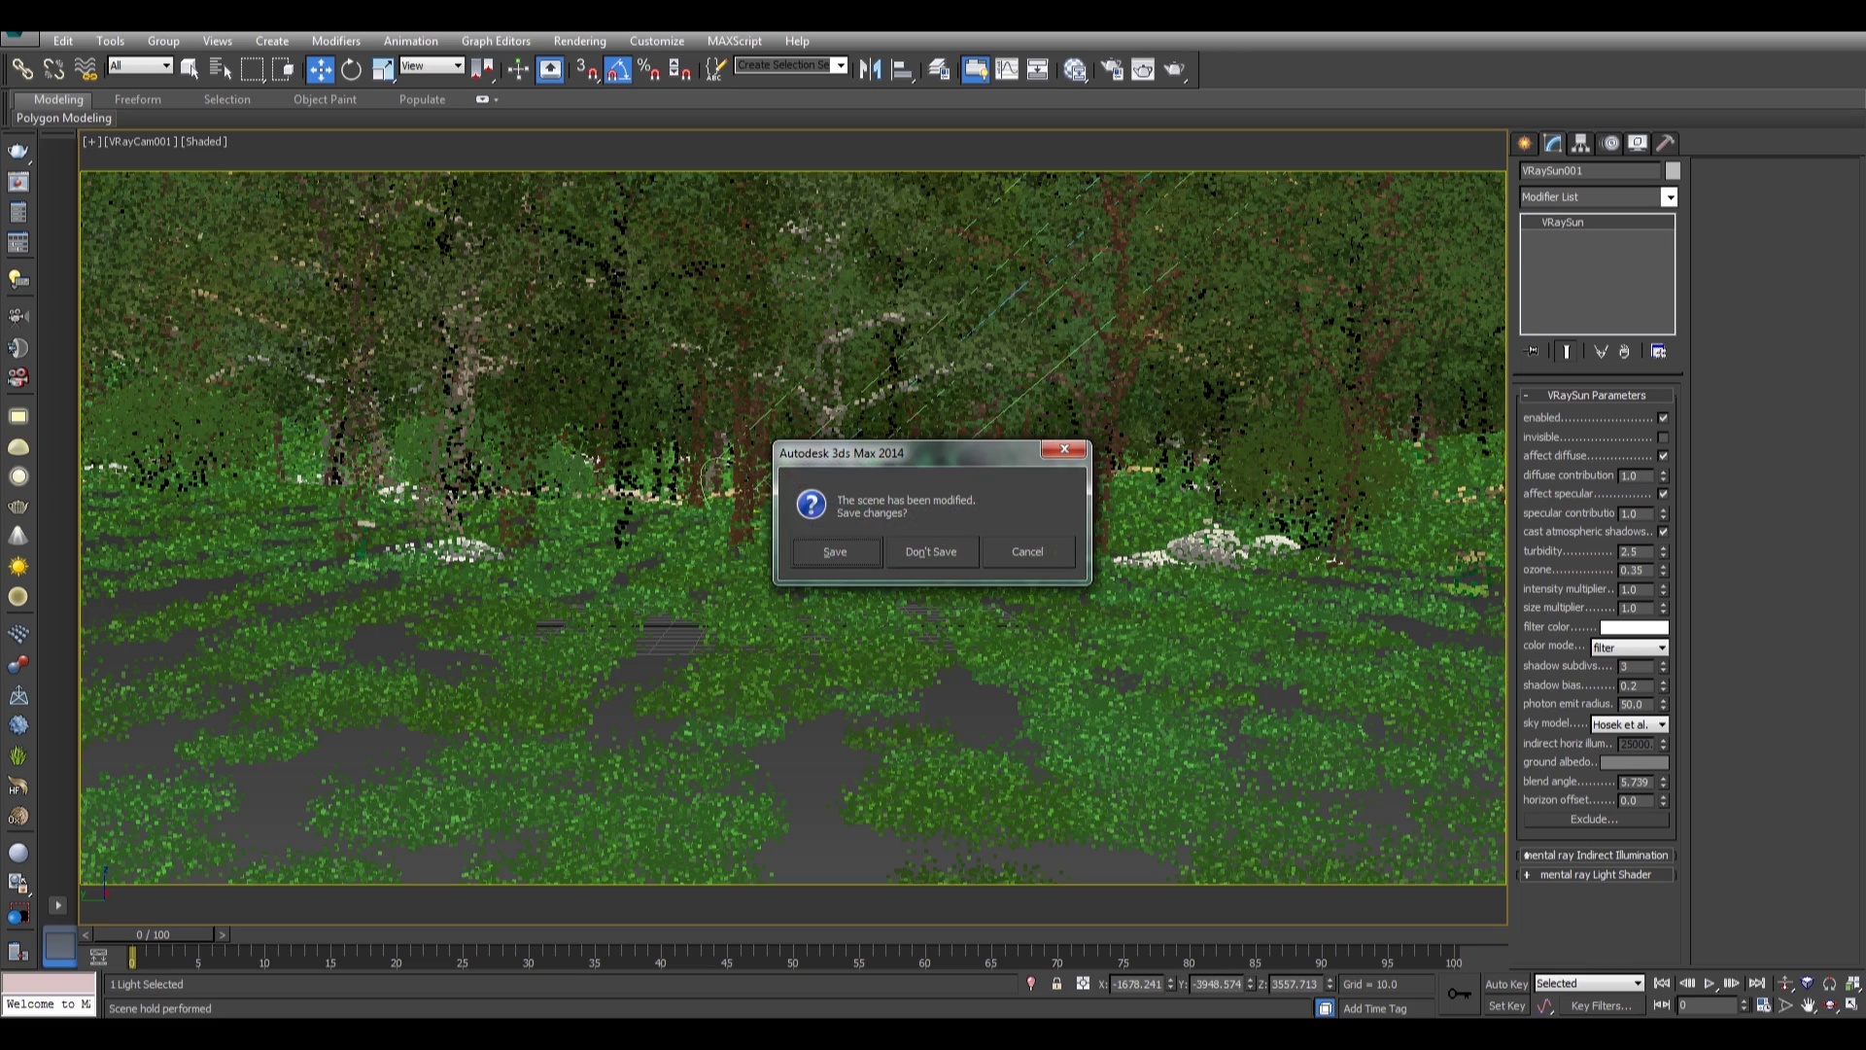
pyautogui.click(932, 552)
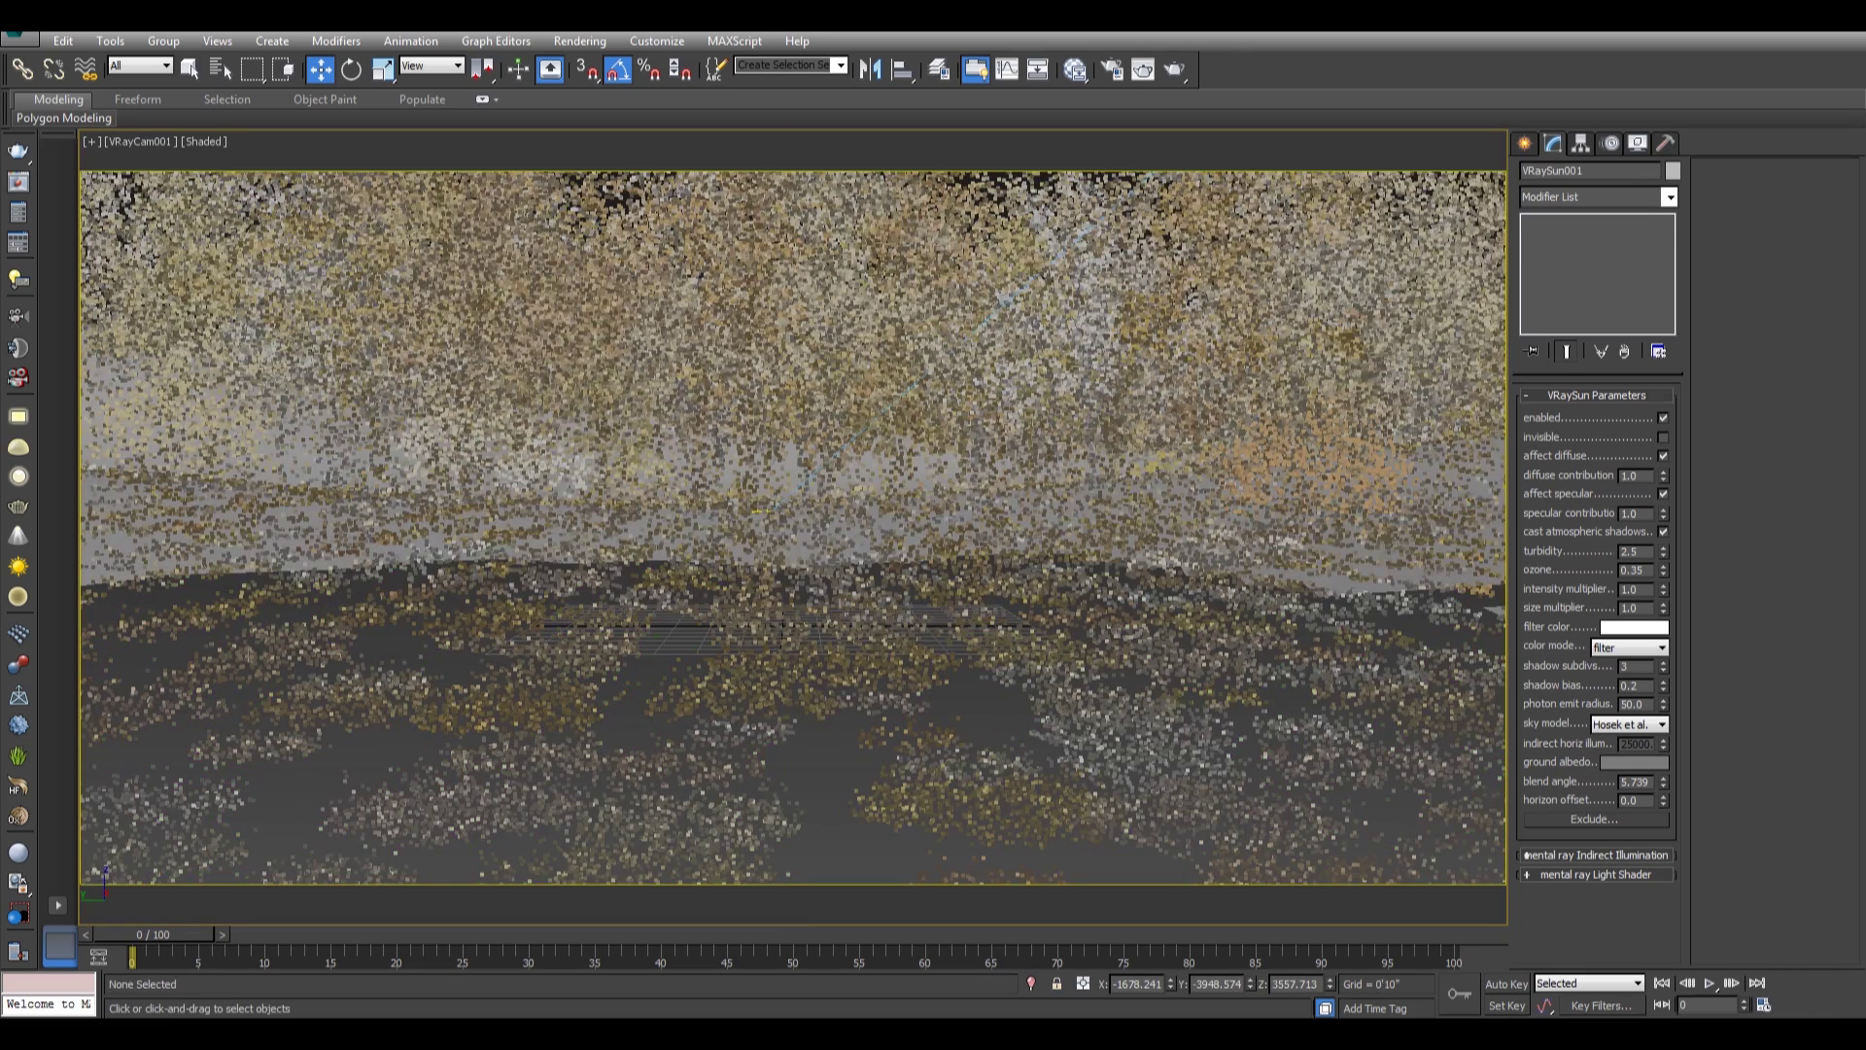
# In the perspective view, hide the Plane tree terrain and clear the remaining ground surfaces so only the scattered forest shows.
pyautogui.click(191, 69)
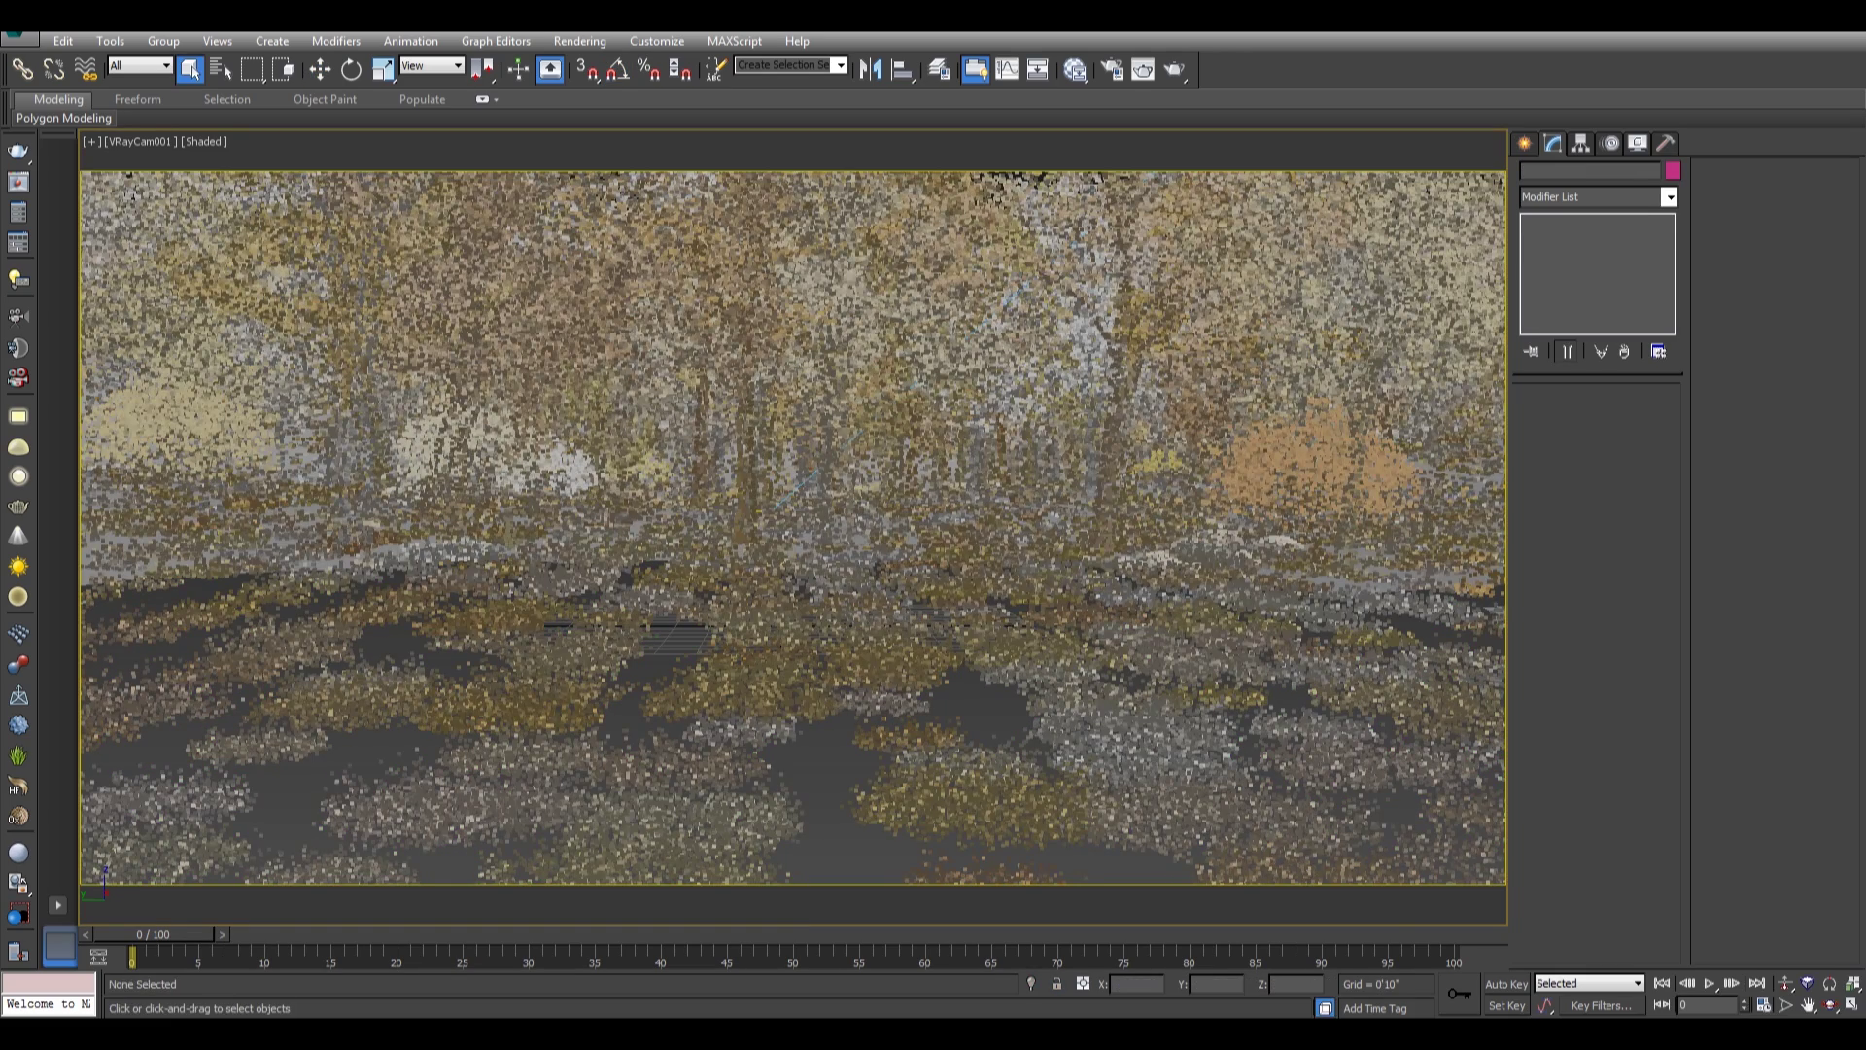
pyautogui.press('p')
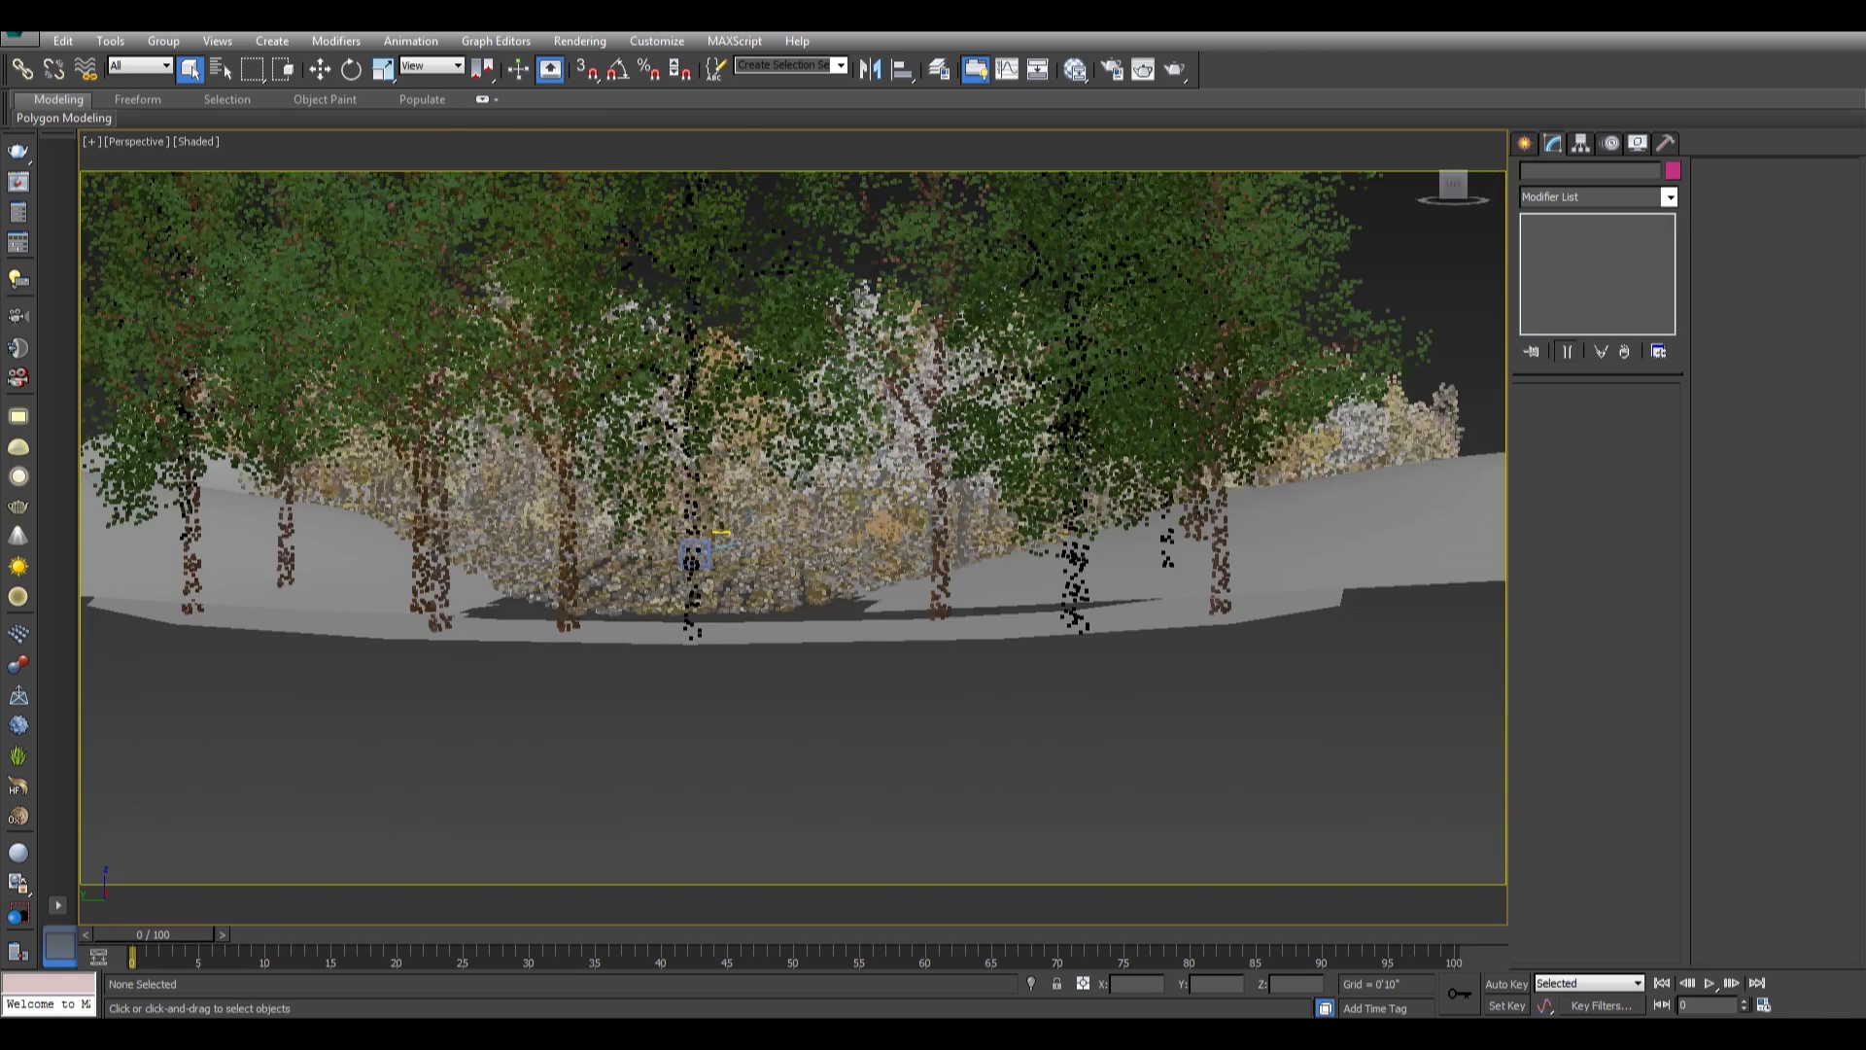
pyautogui.press('z')
pyautogui.keyDown('alt'); pyautogui.moveTo(1118, 467); pyautogui.dragTo(1109, 594, button='middle'); pyautogui.keyUp('alt')
pyautogui.click(1147, 539)
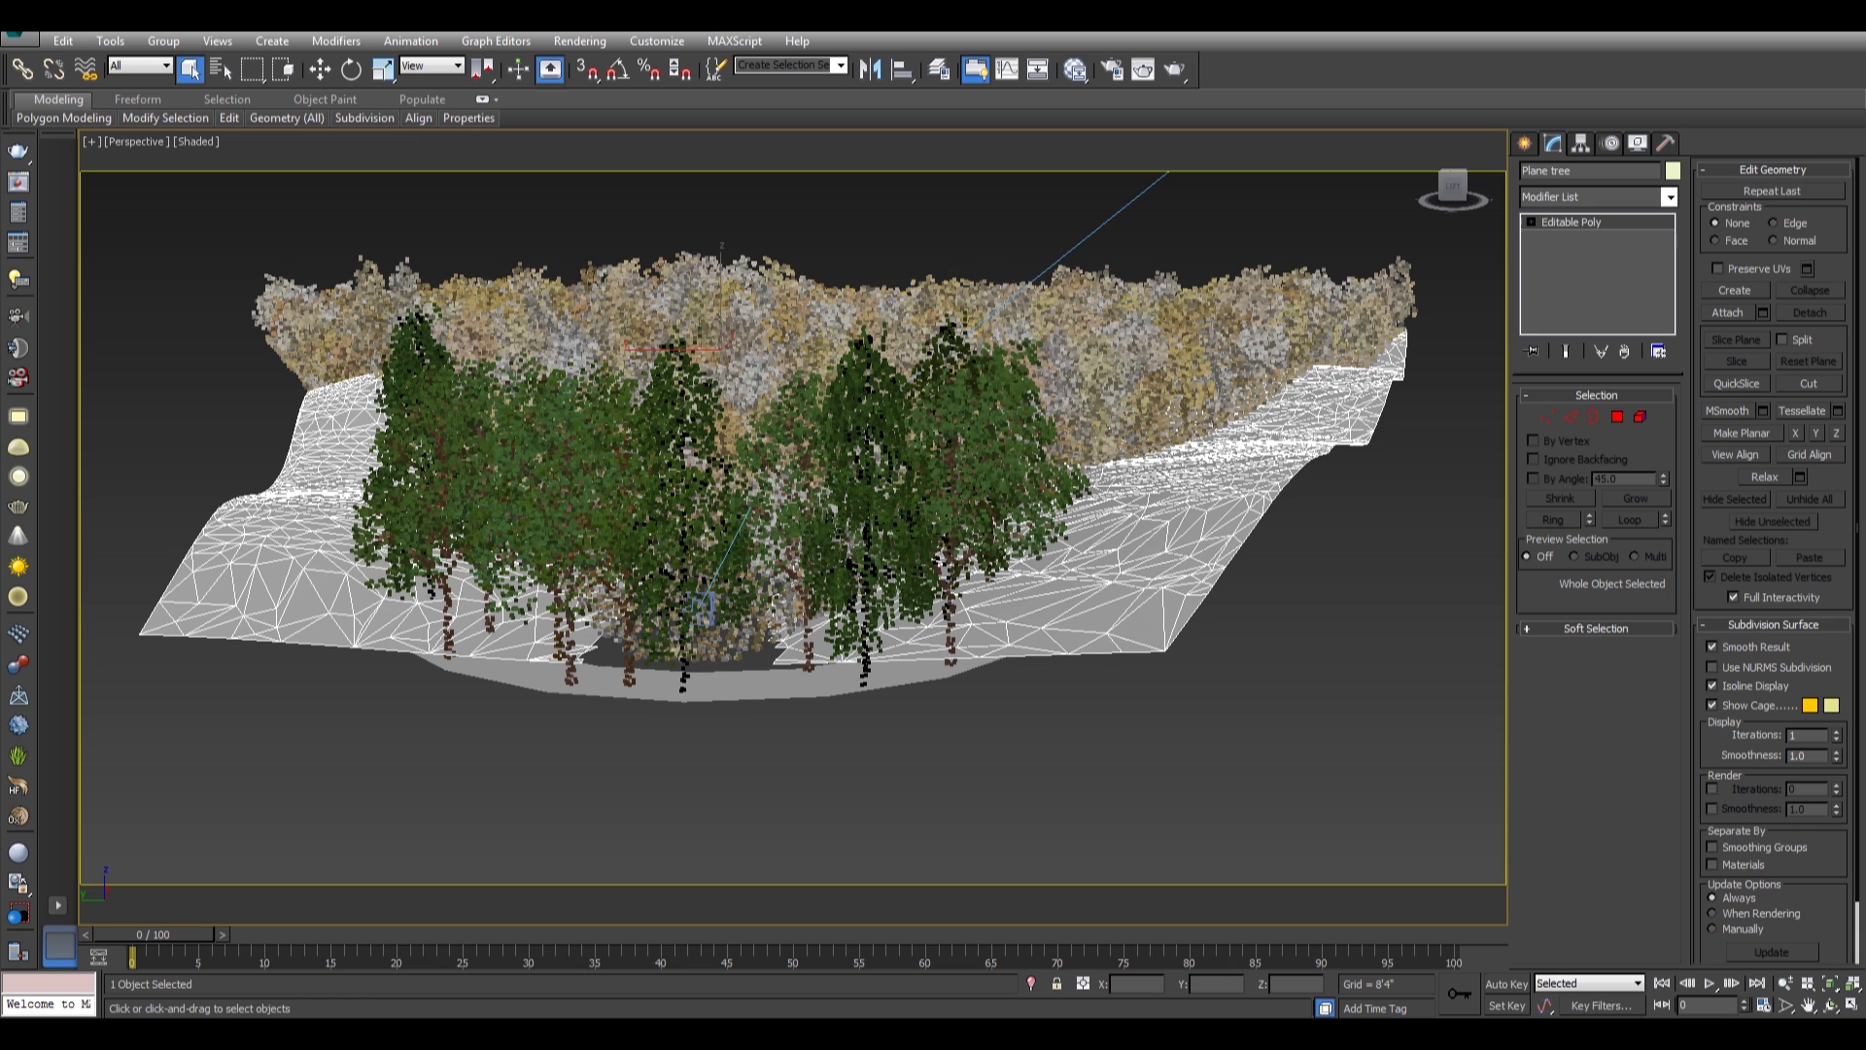
pyautogui.rightClick(1106, 492)
pyautogui.click(1208, 438)
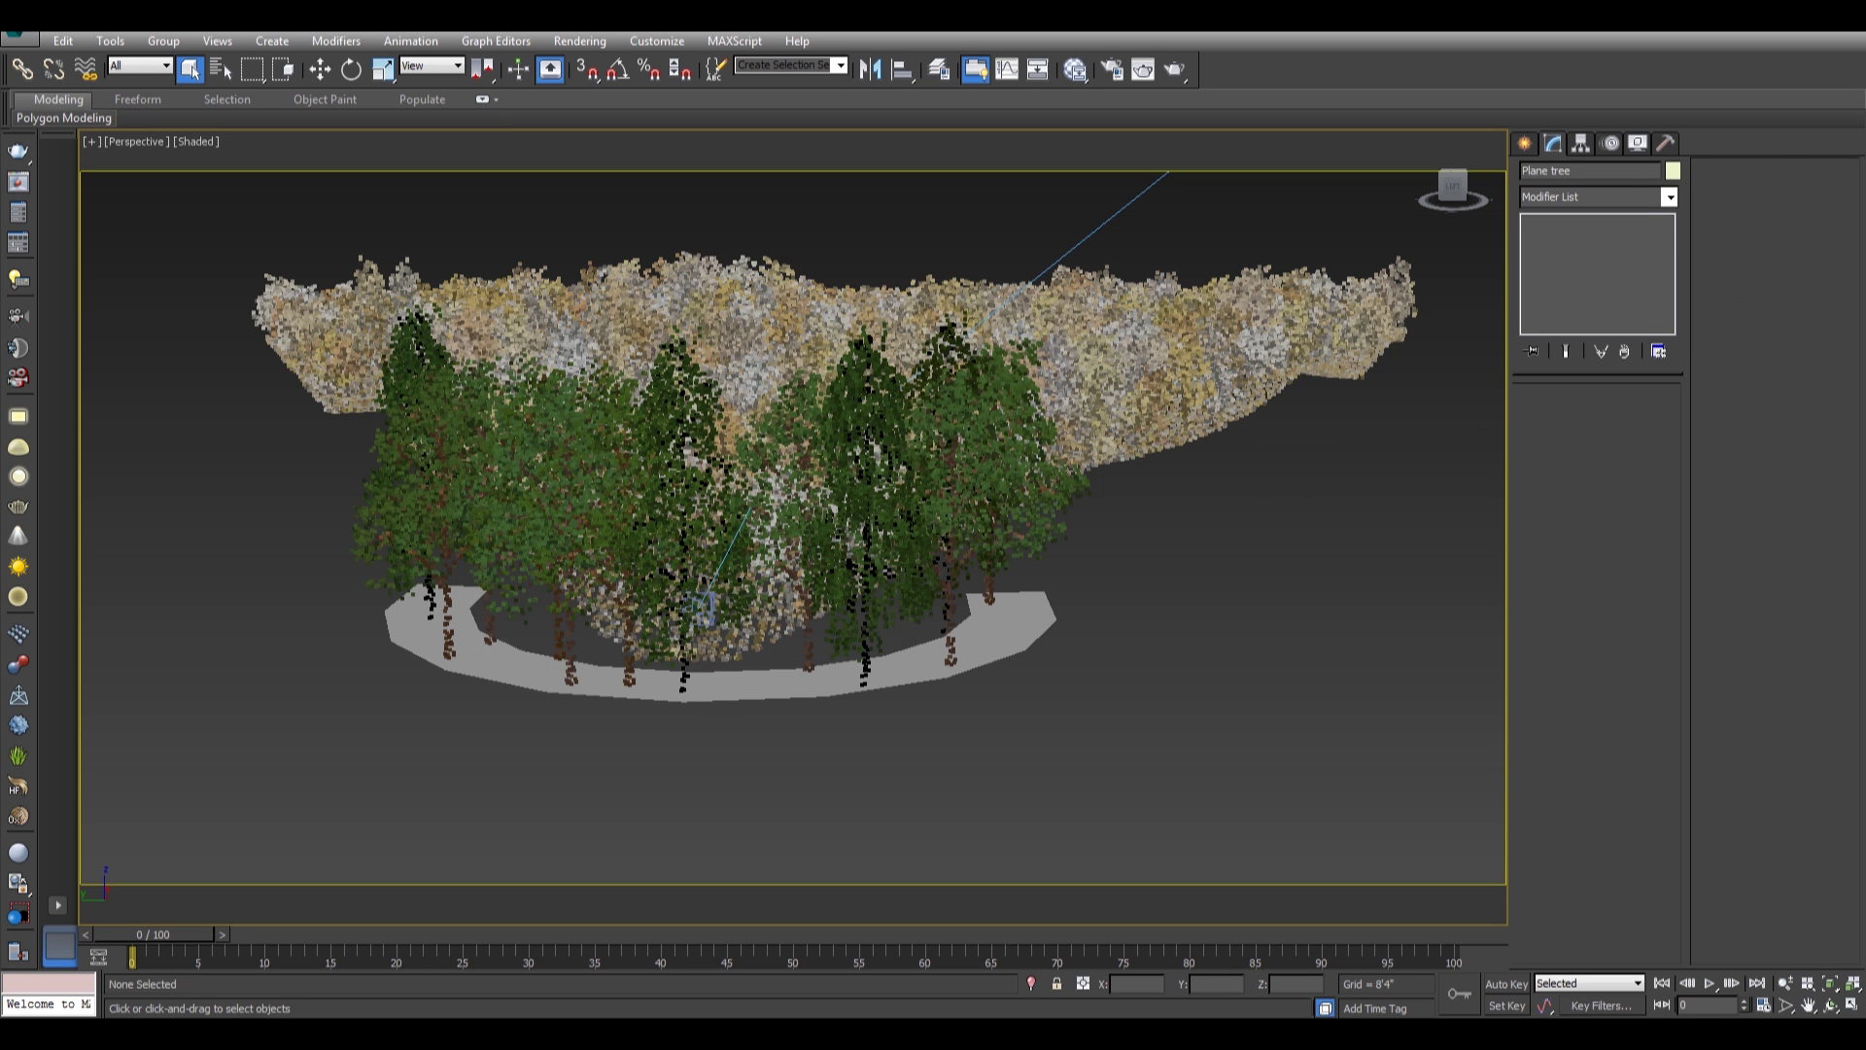
pyautogui.click(748, 686)
pyautogui.press('Delete')
pyautogui.click(1006, 636)
pyautogui.press('Delete')
pyautogui.rightClick(1104, 591)
pyautogui.click(1152, 504)
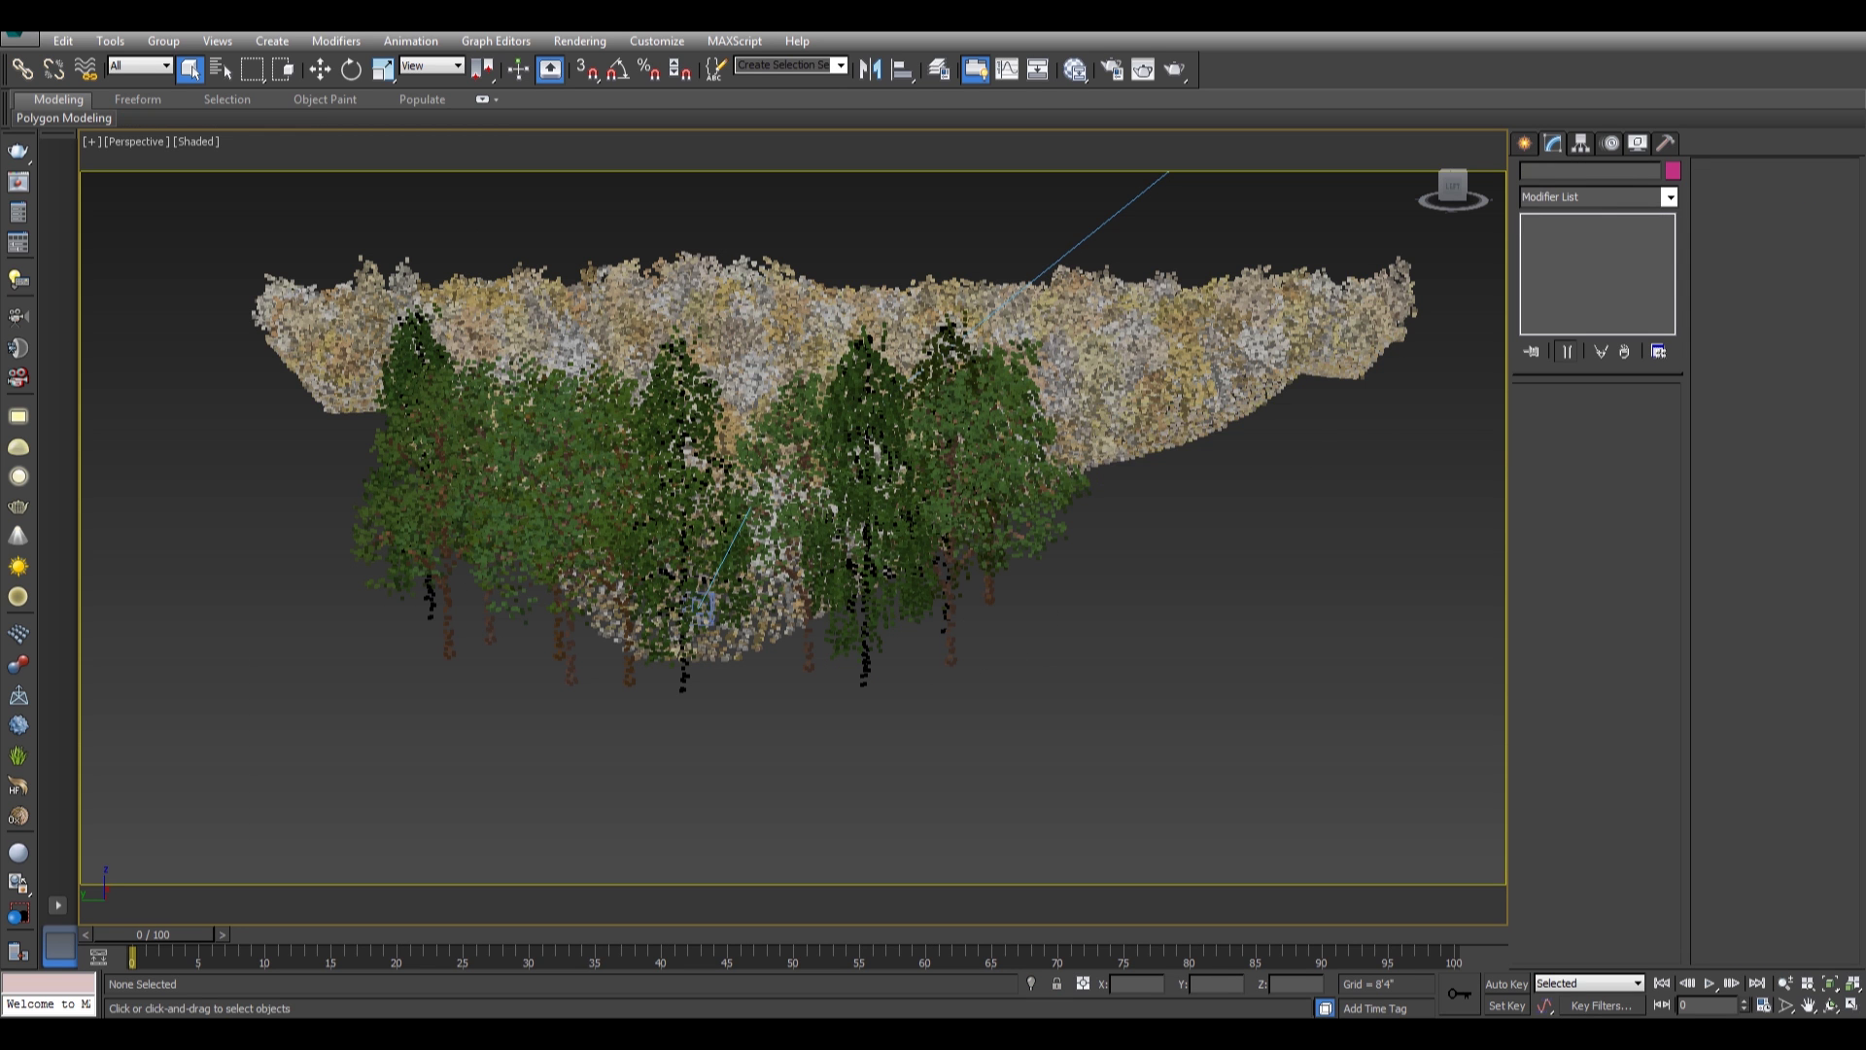
# Select the three Forest objects and review their V-Ray object properties, including the matte object option and alpha contribution.
pyautogui.scroll(6, 794, 525)
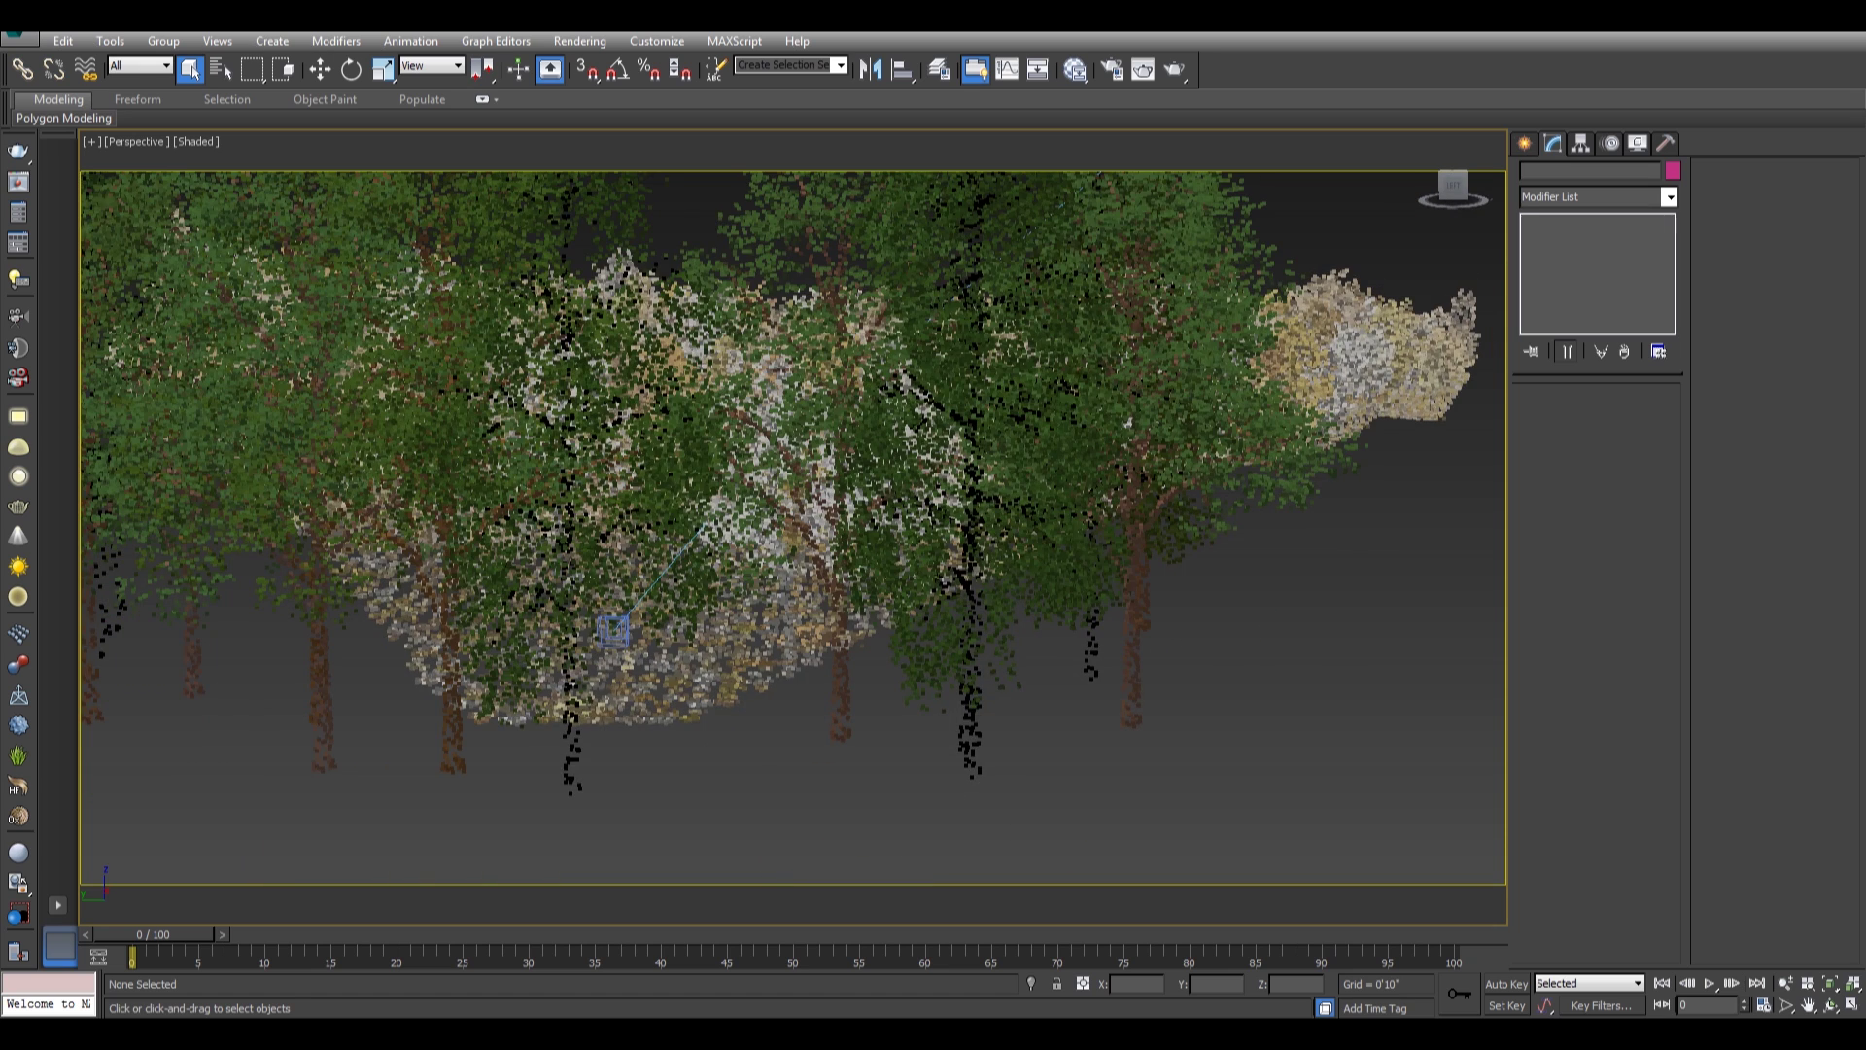
pyautogui.scroll(-6, 794, 525)
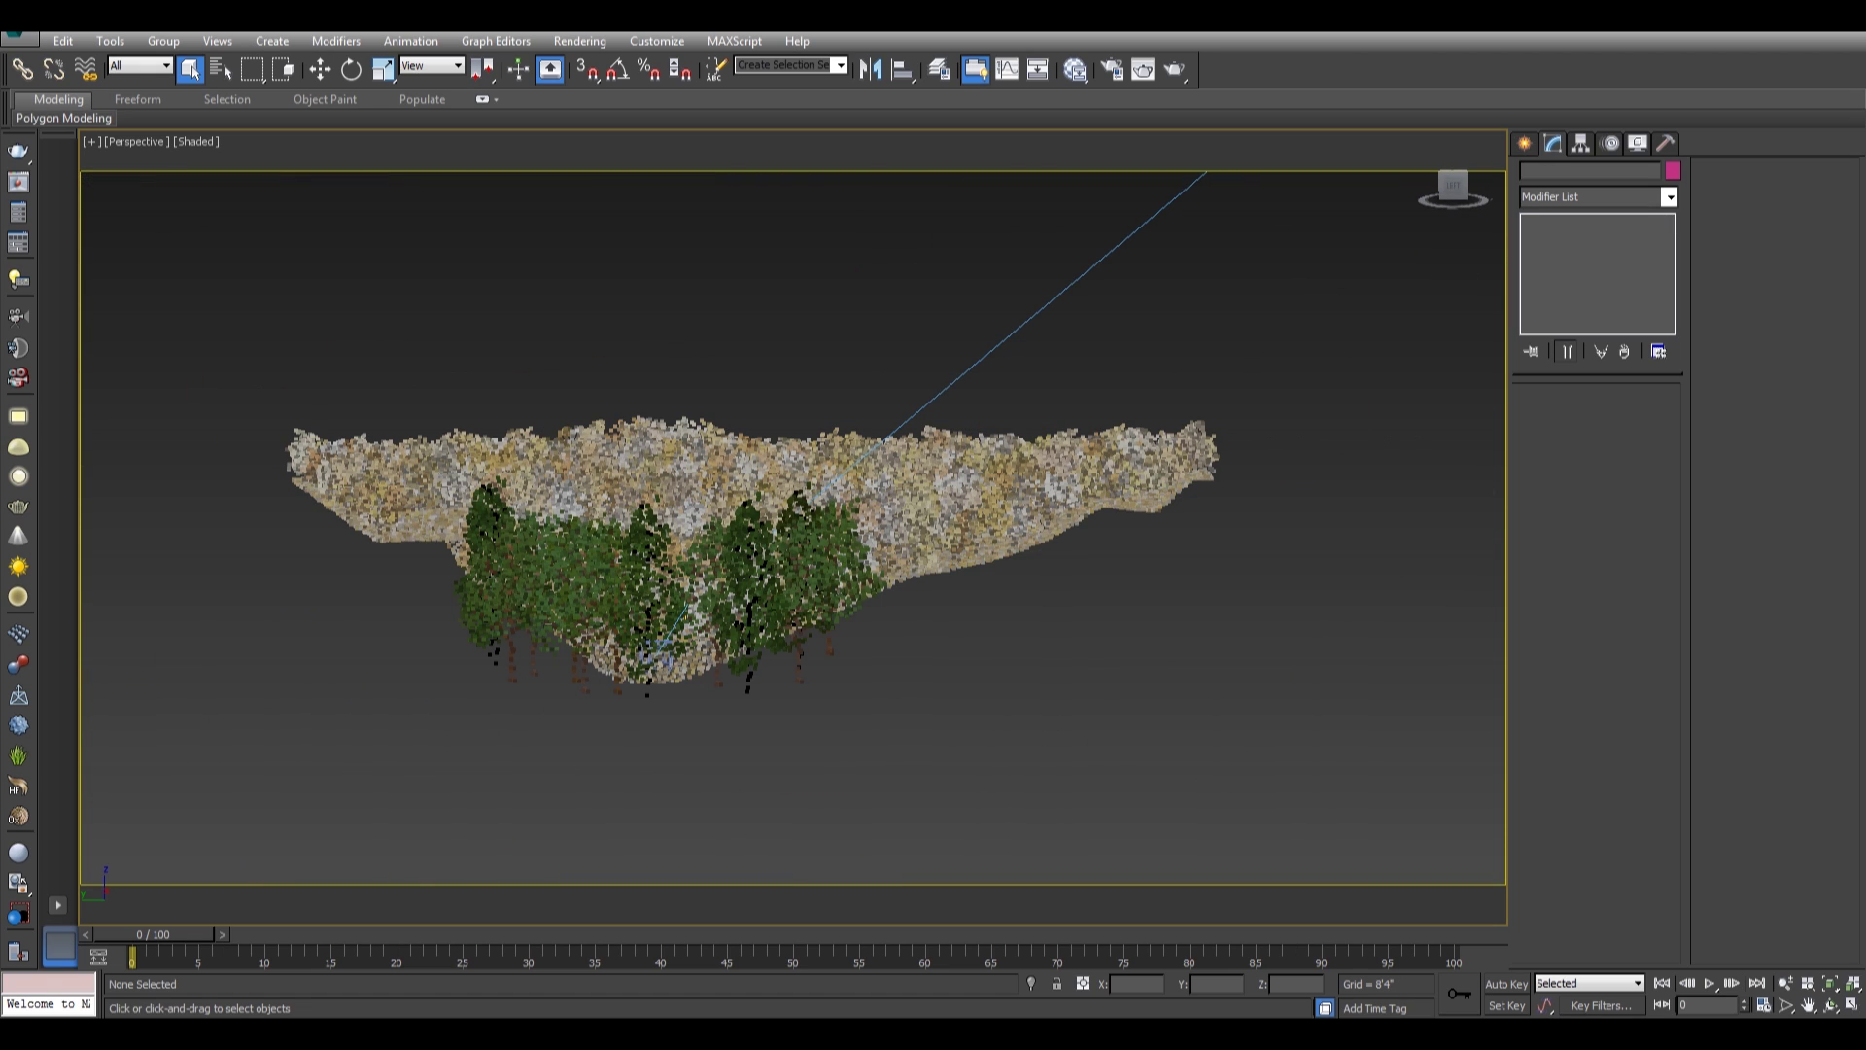
pyautogui.click(935, 506)
pyautogui.moveTo(300, 312); pyautogui.dragTo(497, 574)
pyautogui.rightClick(545, 620)
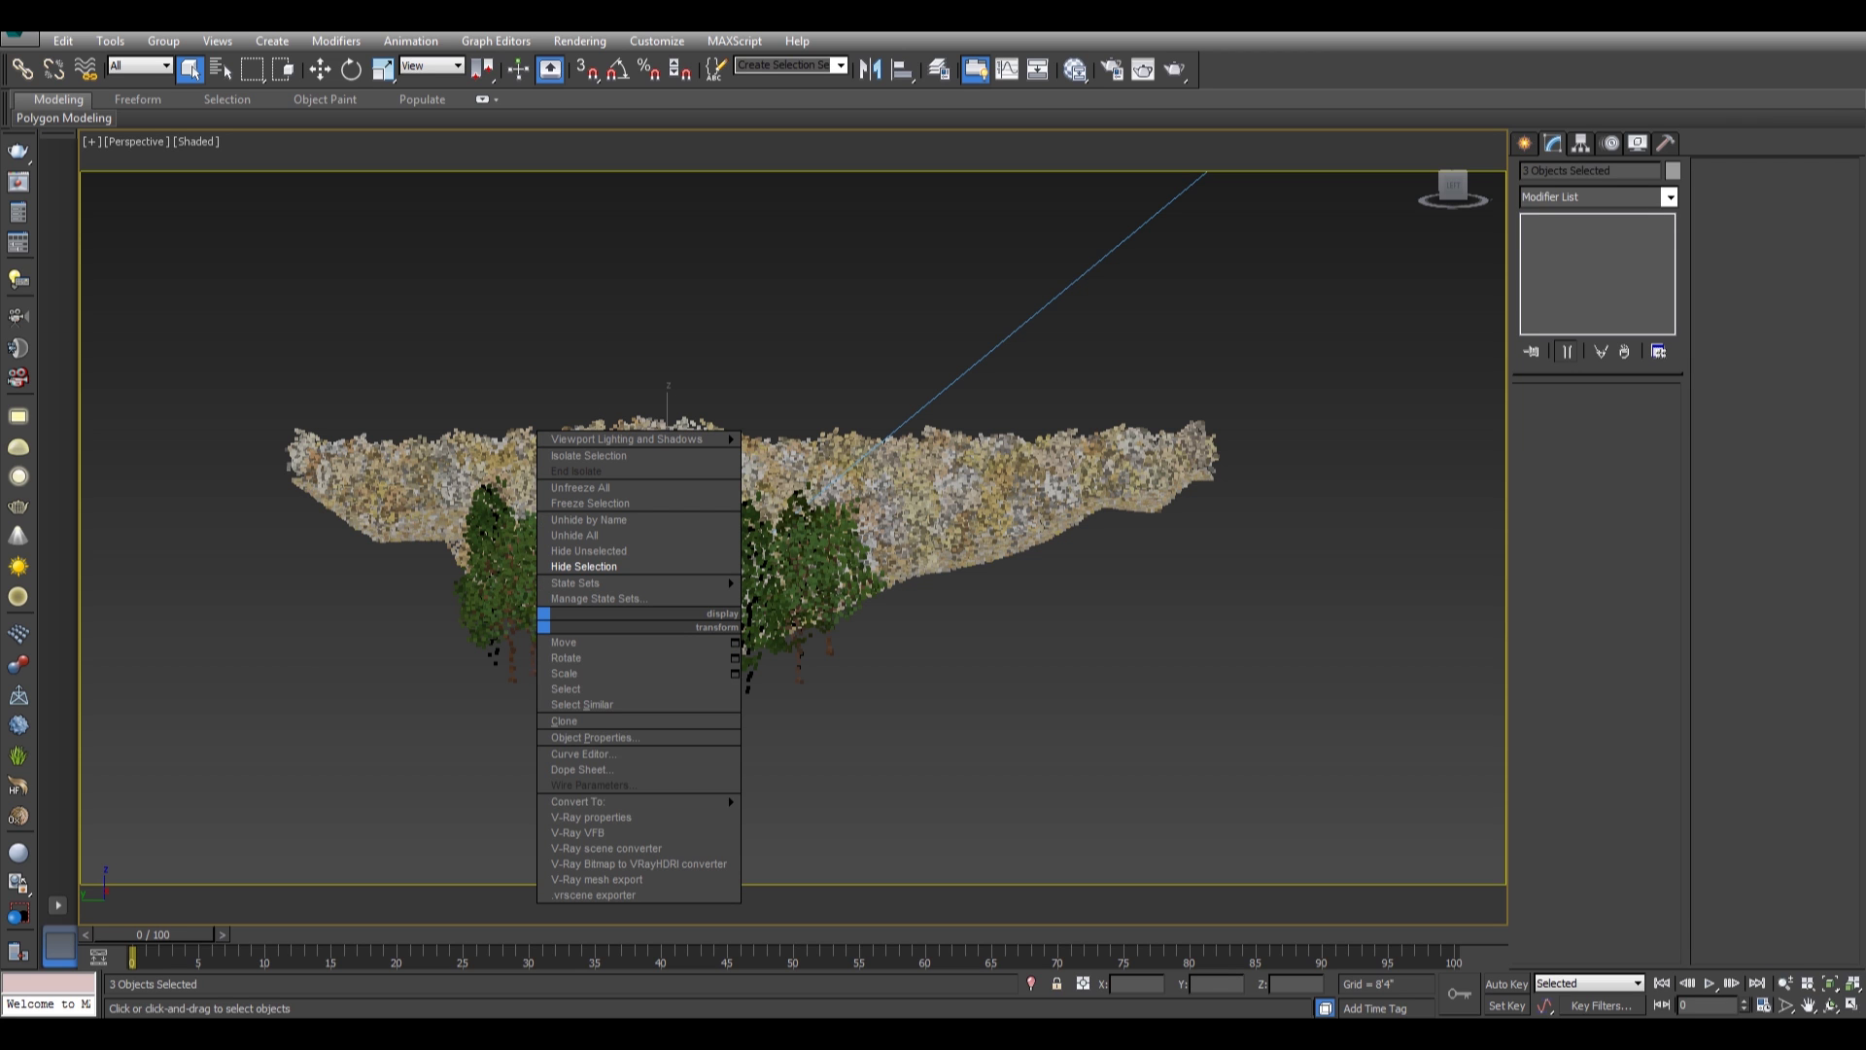
pyautogui.click(590, 816)
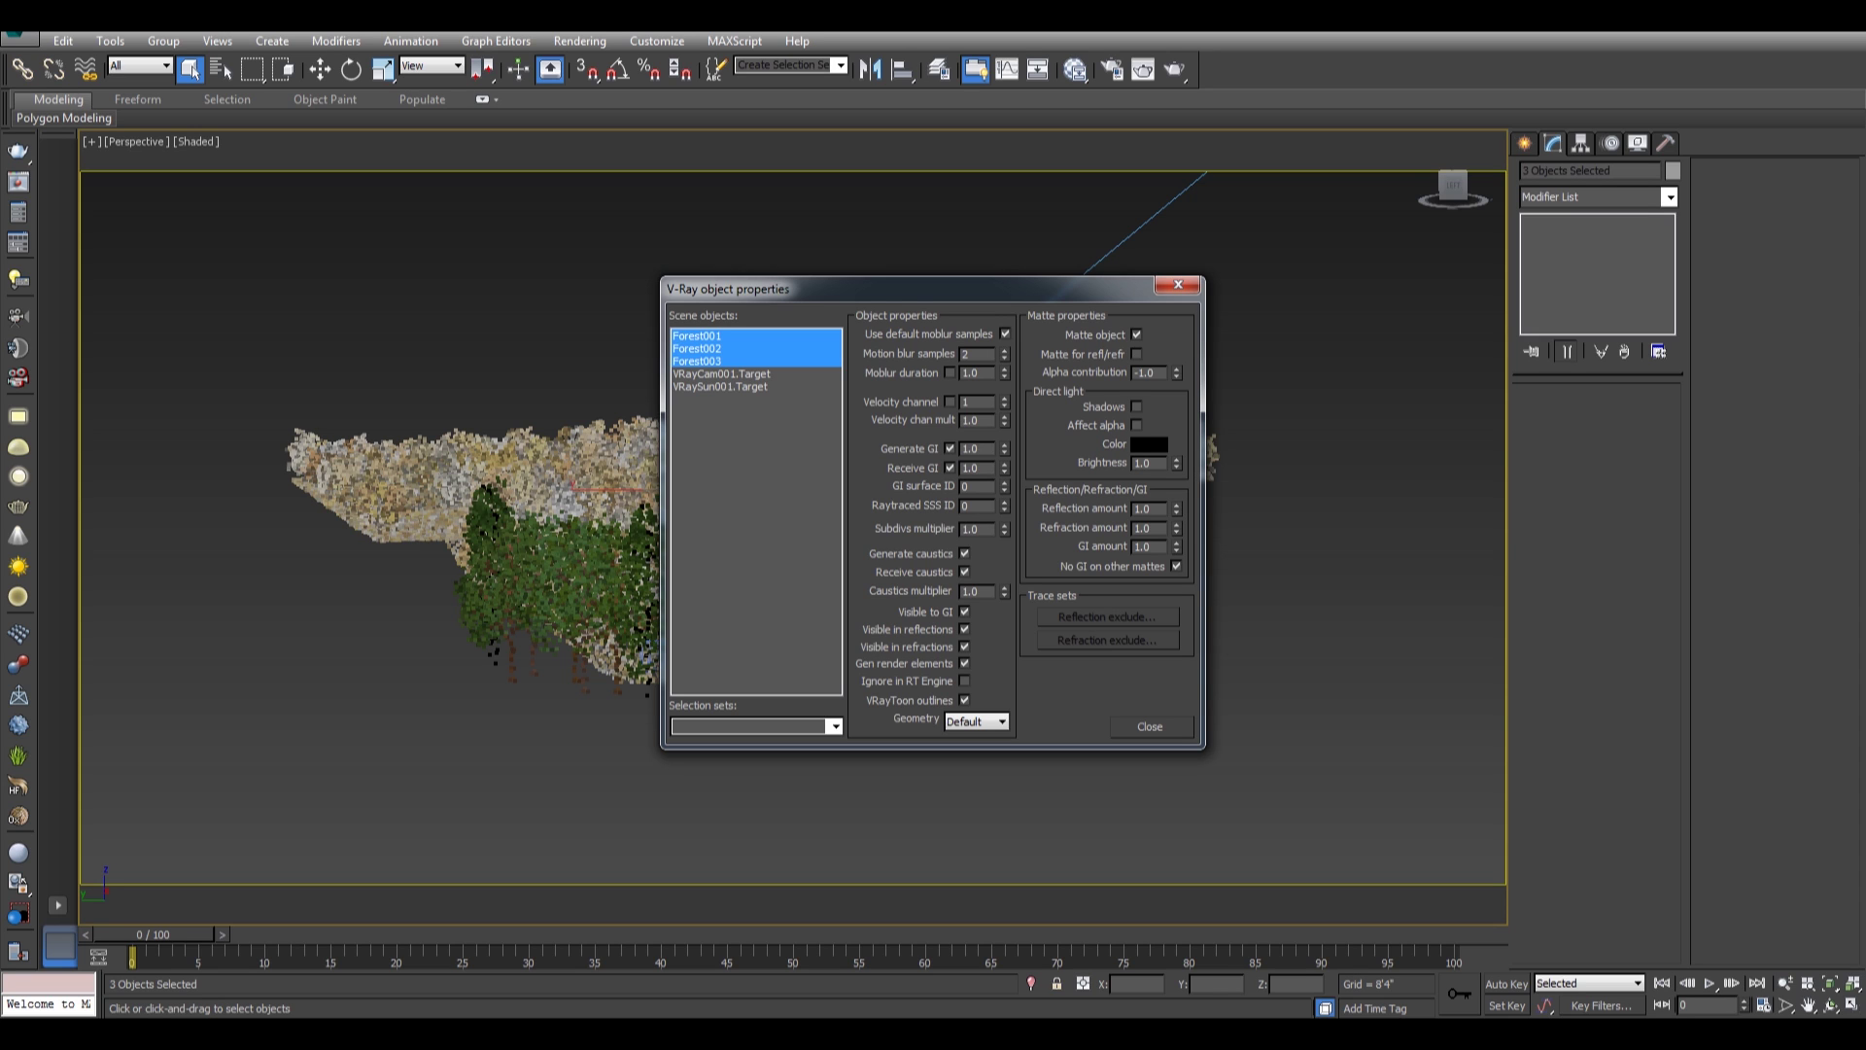
pyautogui.doubleClick(1147, 373)
pyautogui.press('Escape')
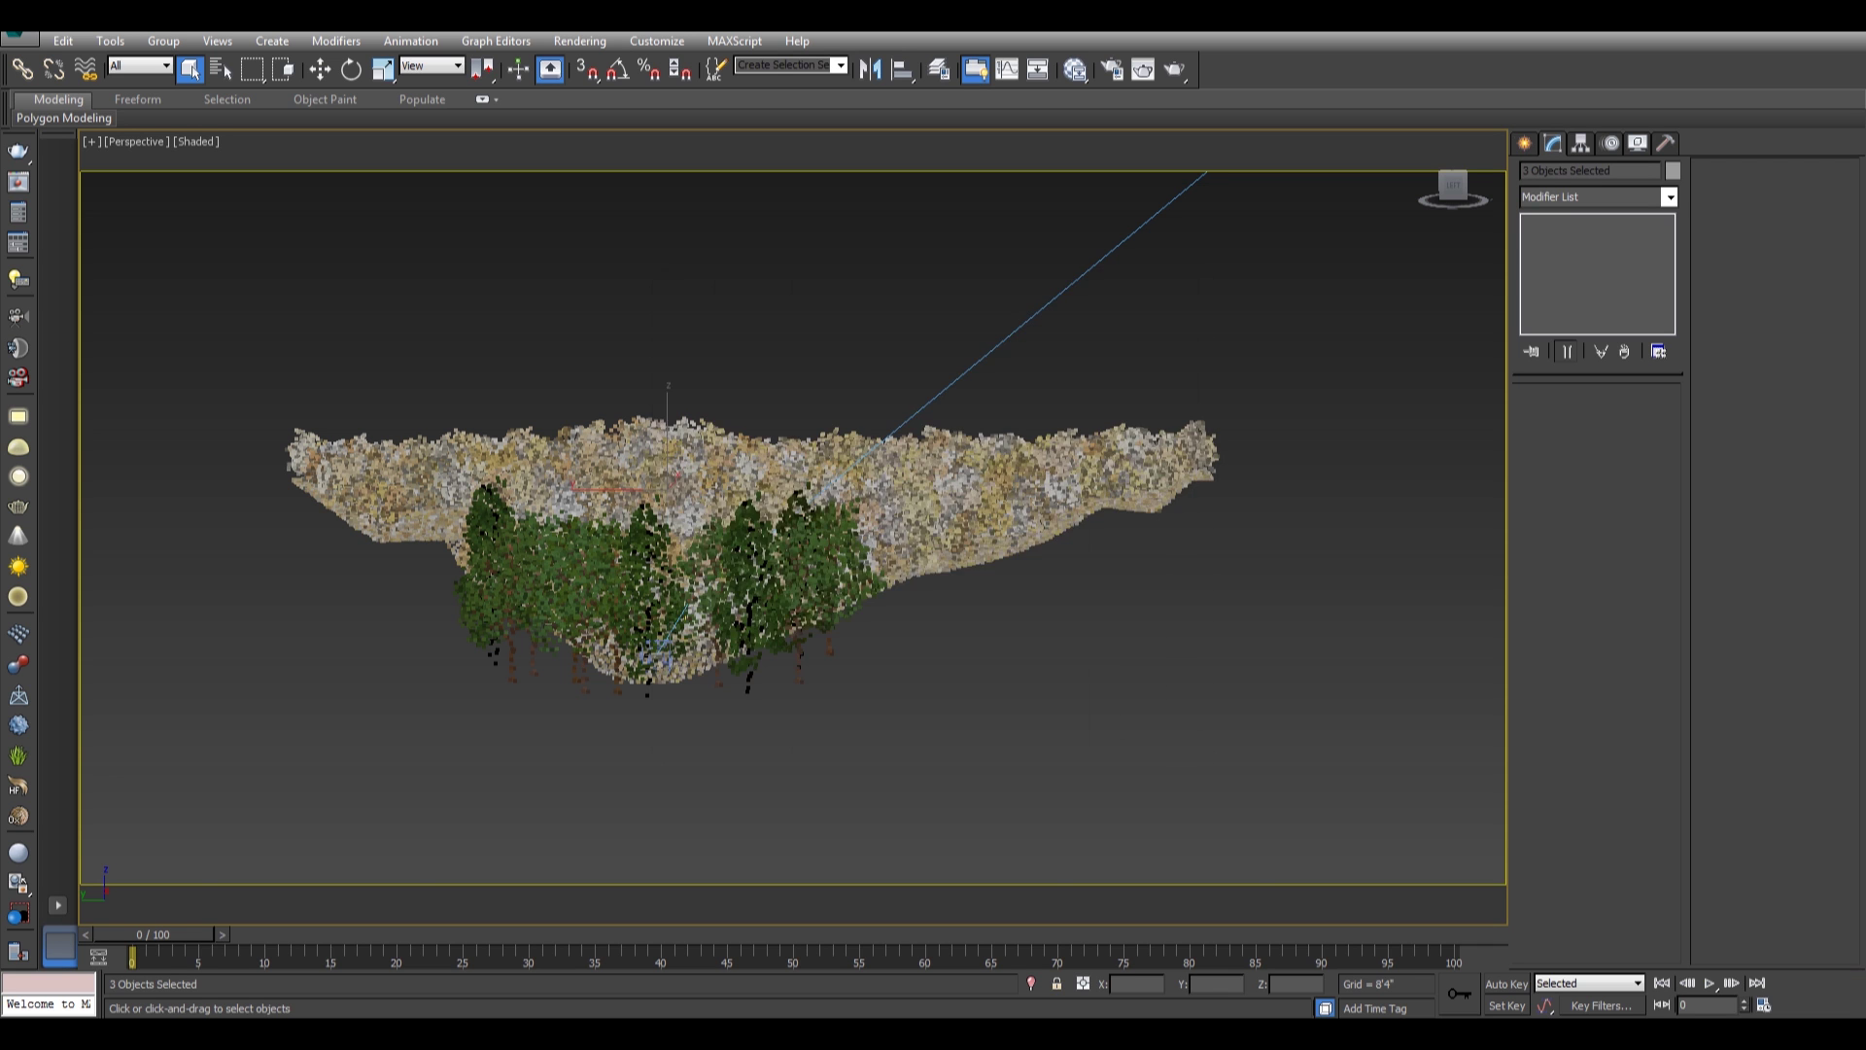
# Return to the VRayCam001 view and inspect the VRayEnvironmentFog effect's fog distance, height and subdivisions.
pyautogui.press('c')
pyautogui.press('8')
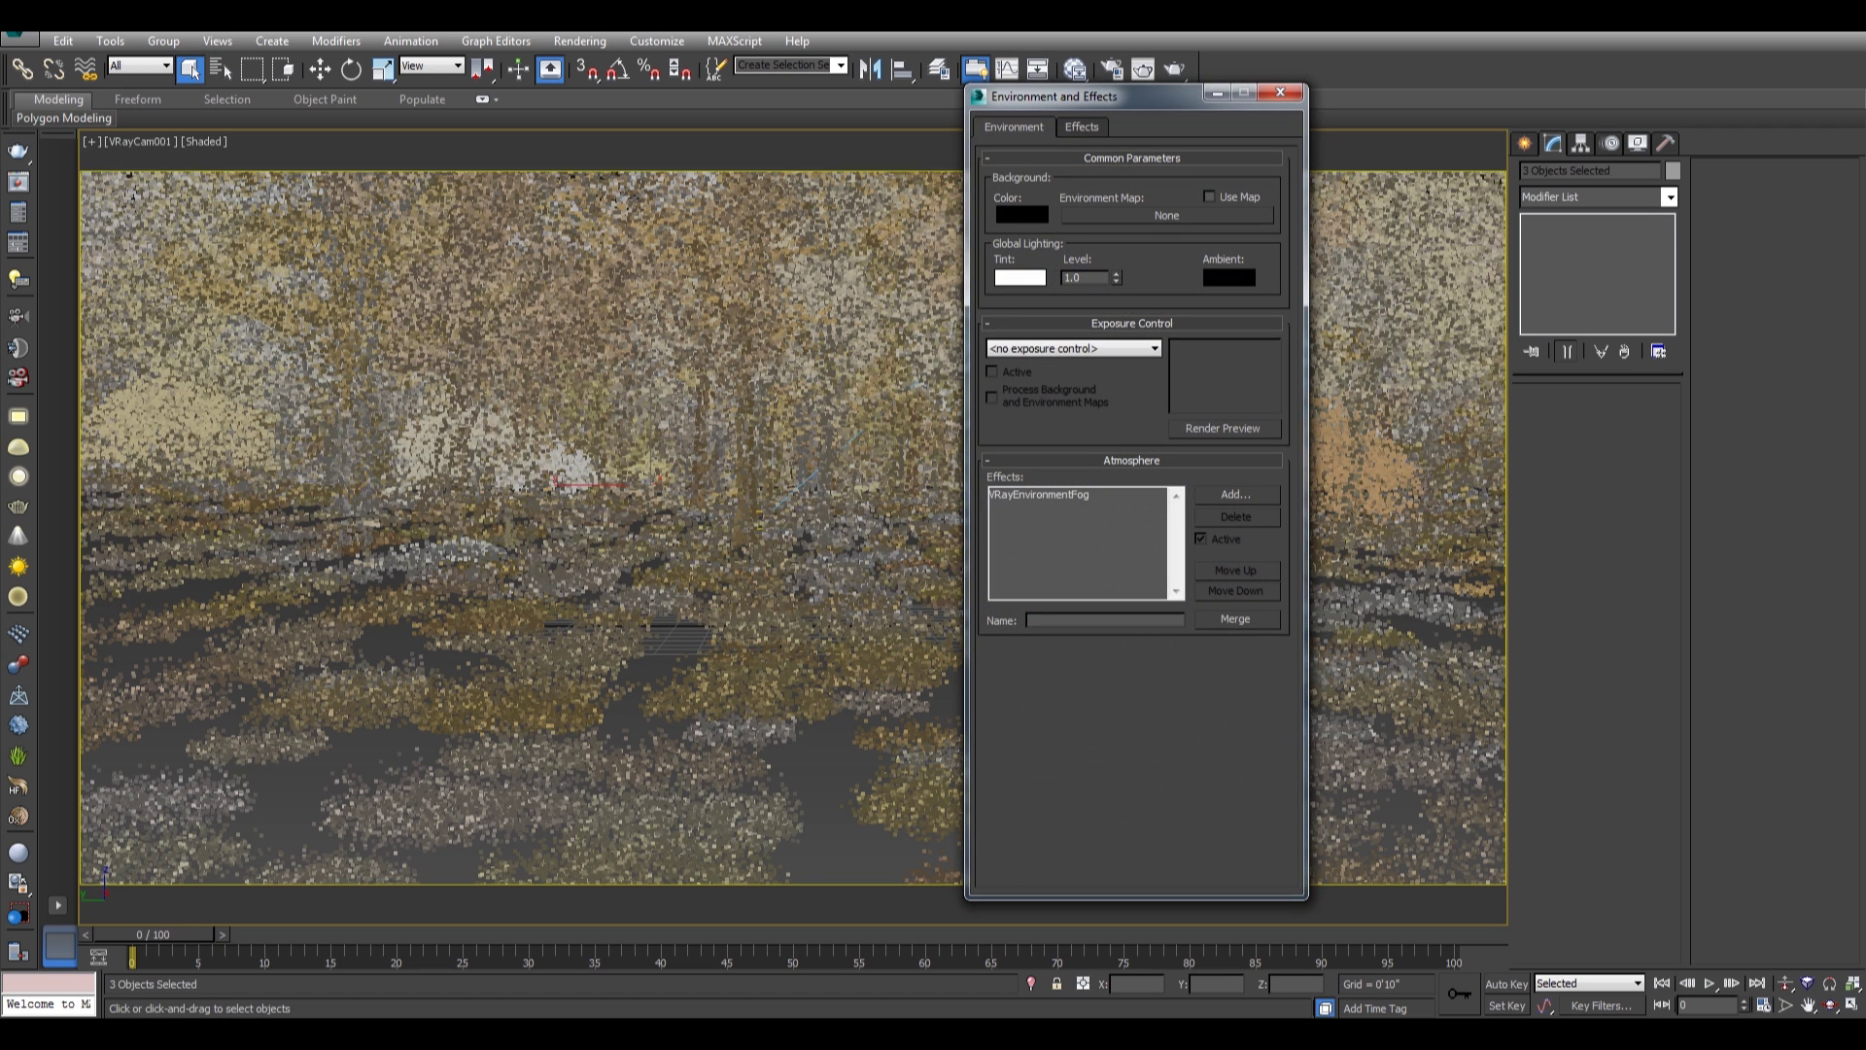
pyautogui.click(1040, 494)
pyautogui.scroll(-5, 1137, 515)
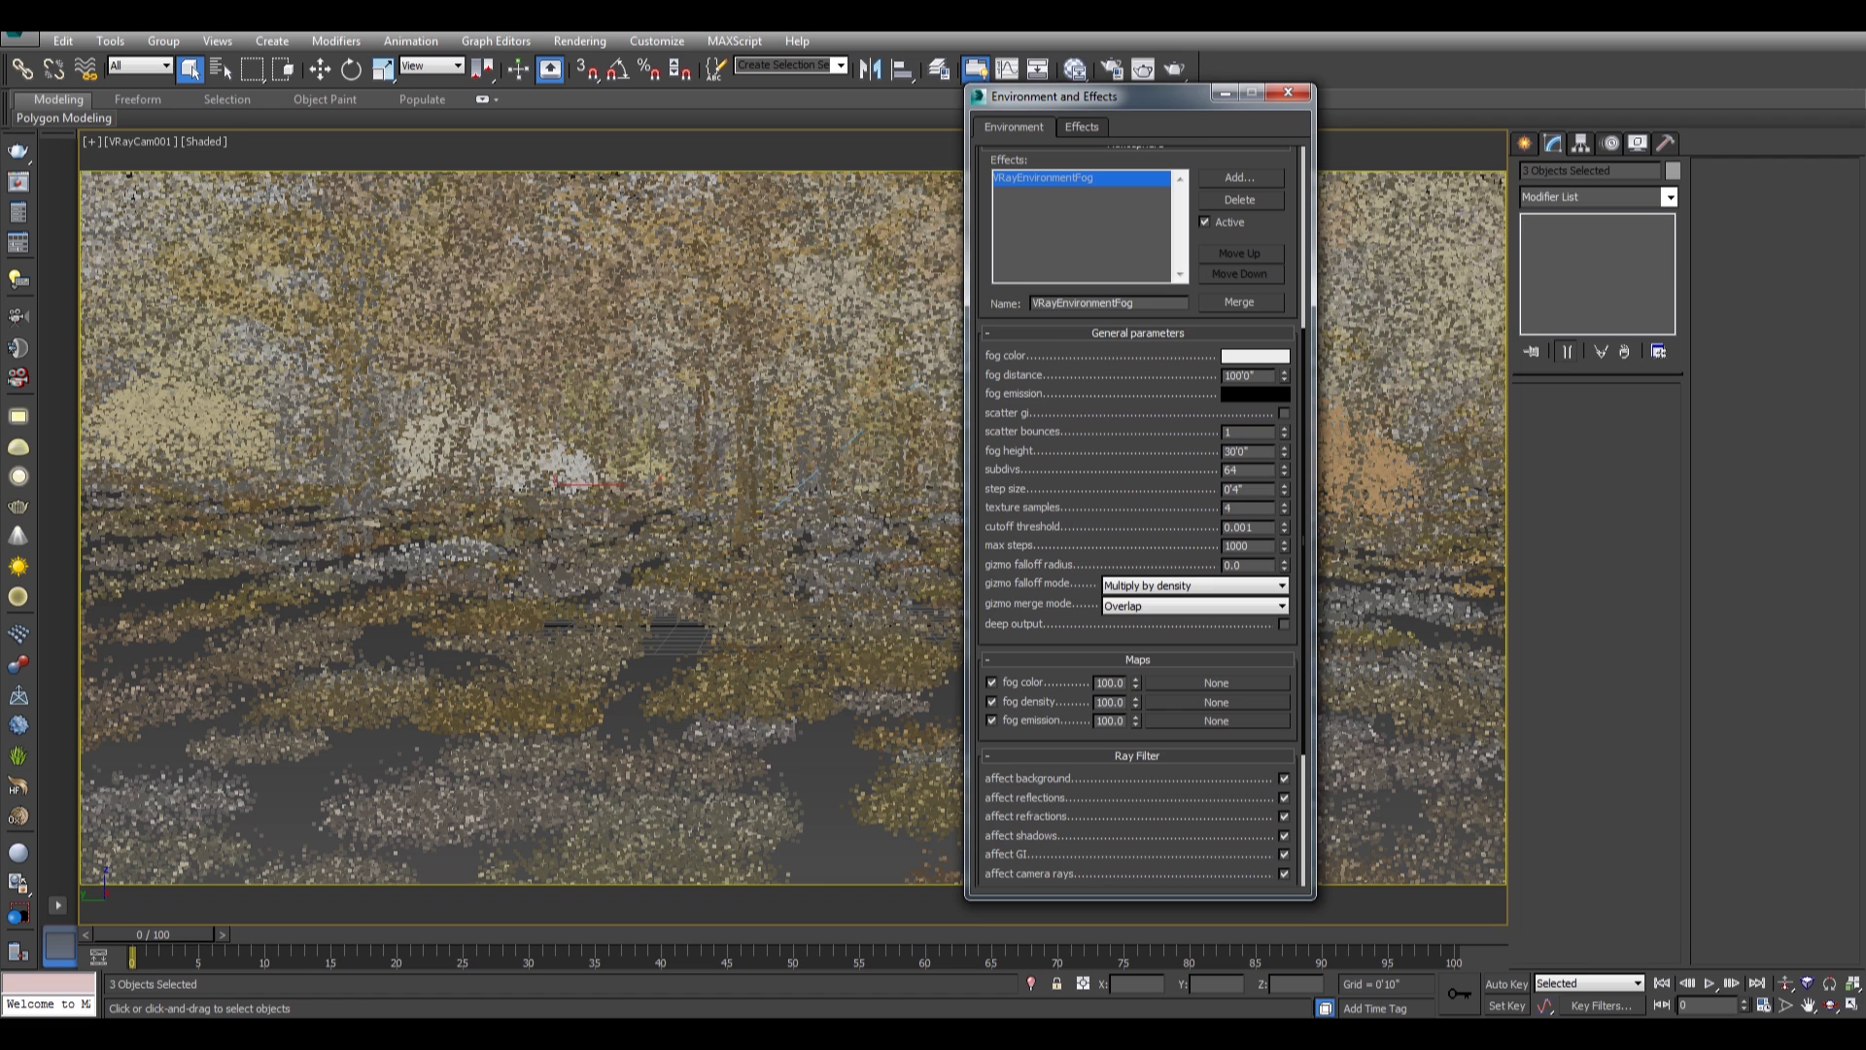
pyautogui.doubleClick(1240, 375)
pyautogui.doubleClick(1233, 471)
pyautogui.doubleClick(1236, 451)
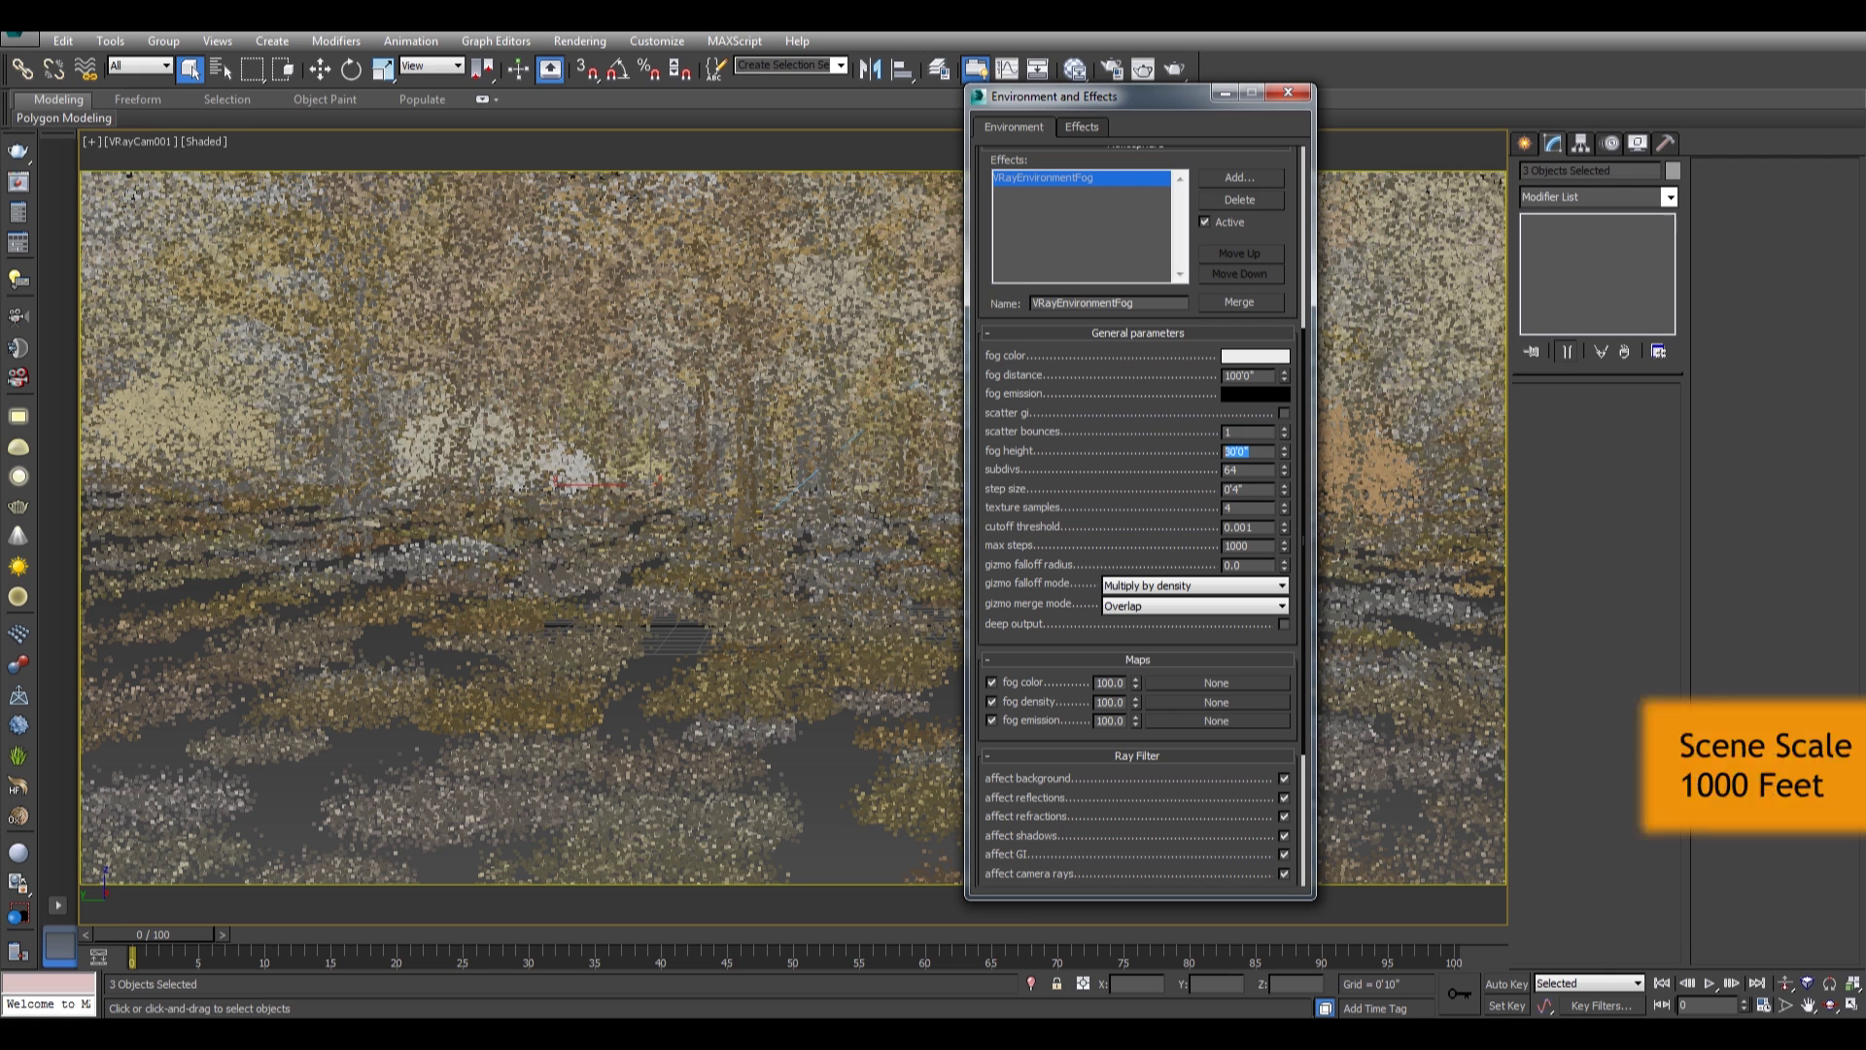
pyautogui.click(1288, 92)
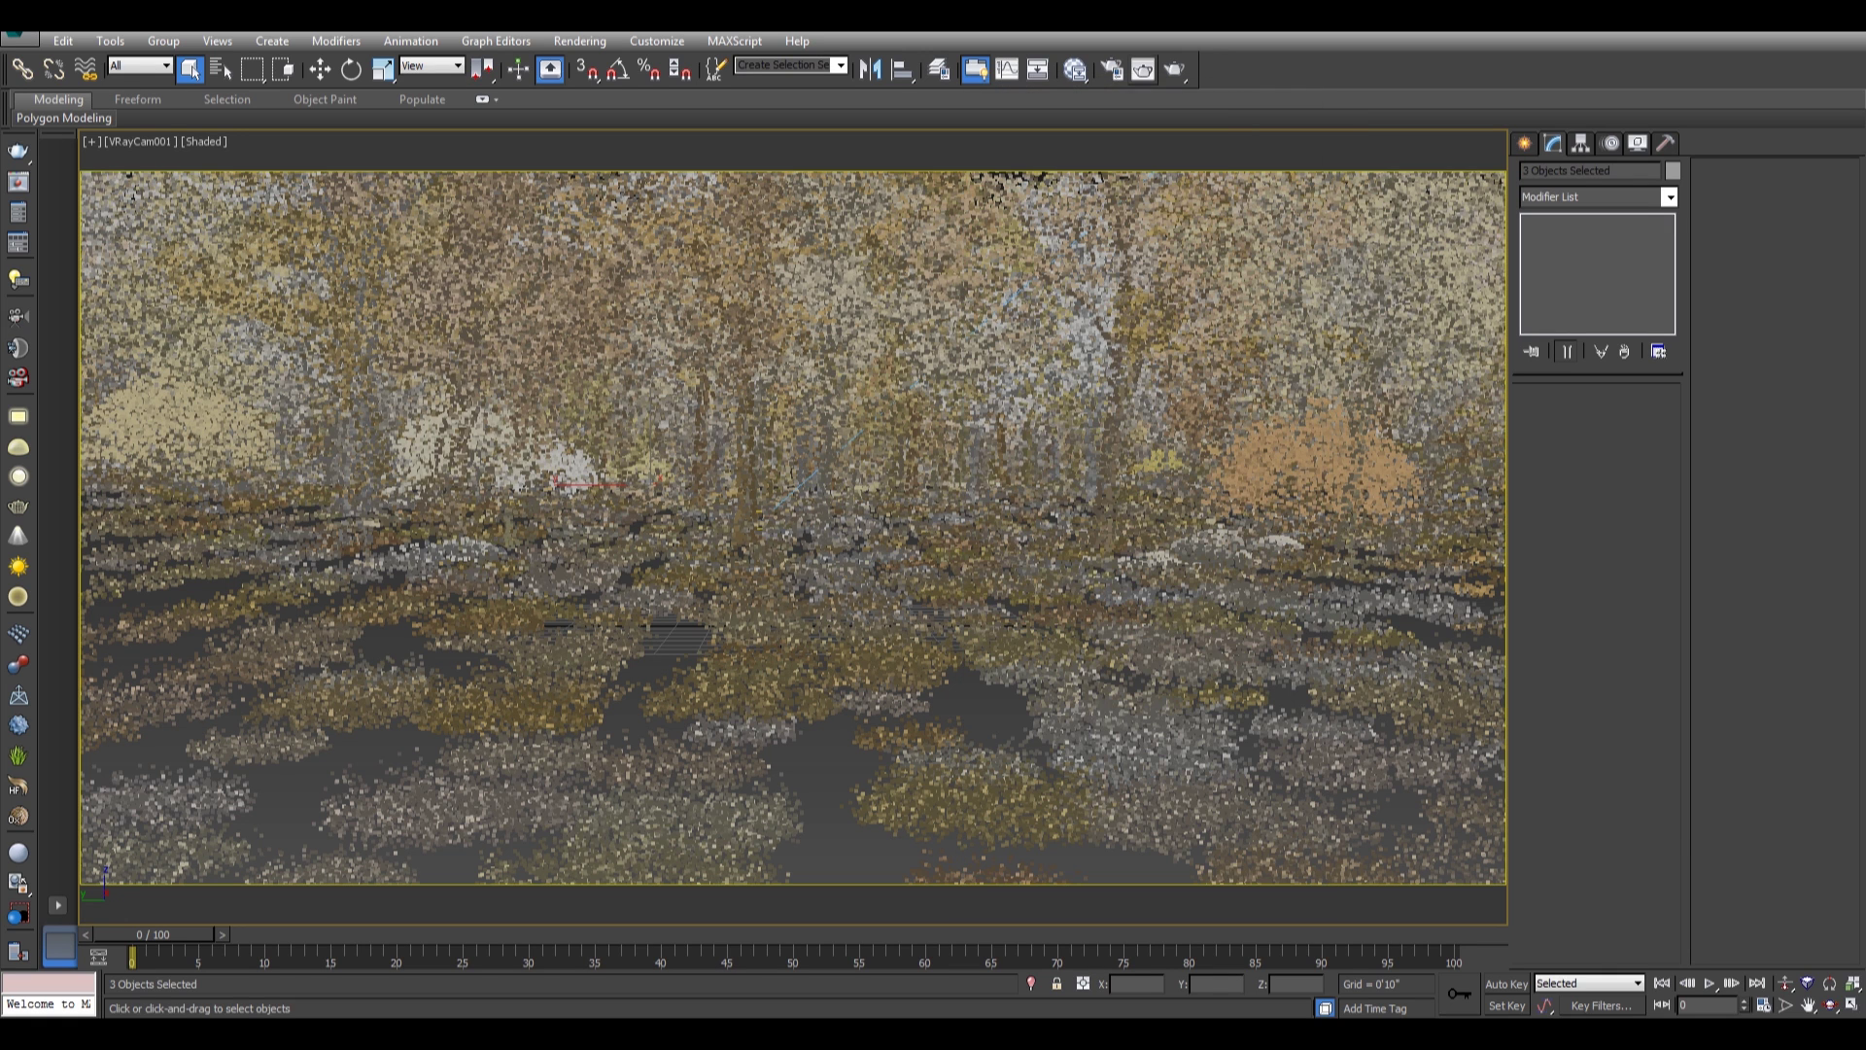
# Open Render Setup and review the fog scene's GI, system settings and render elements.
pyautogui.click(1112, 69)
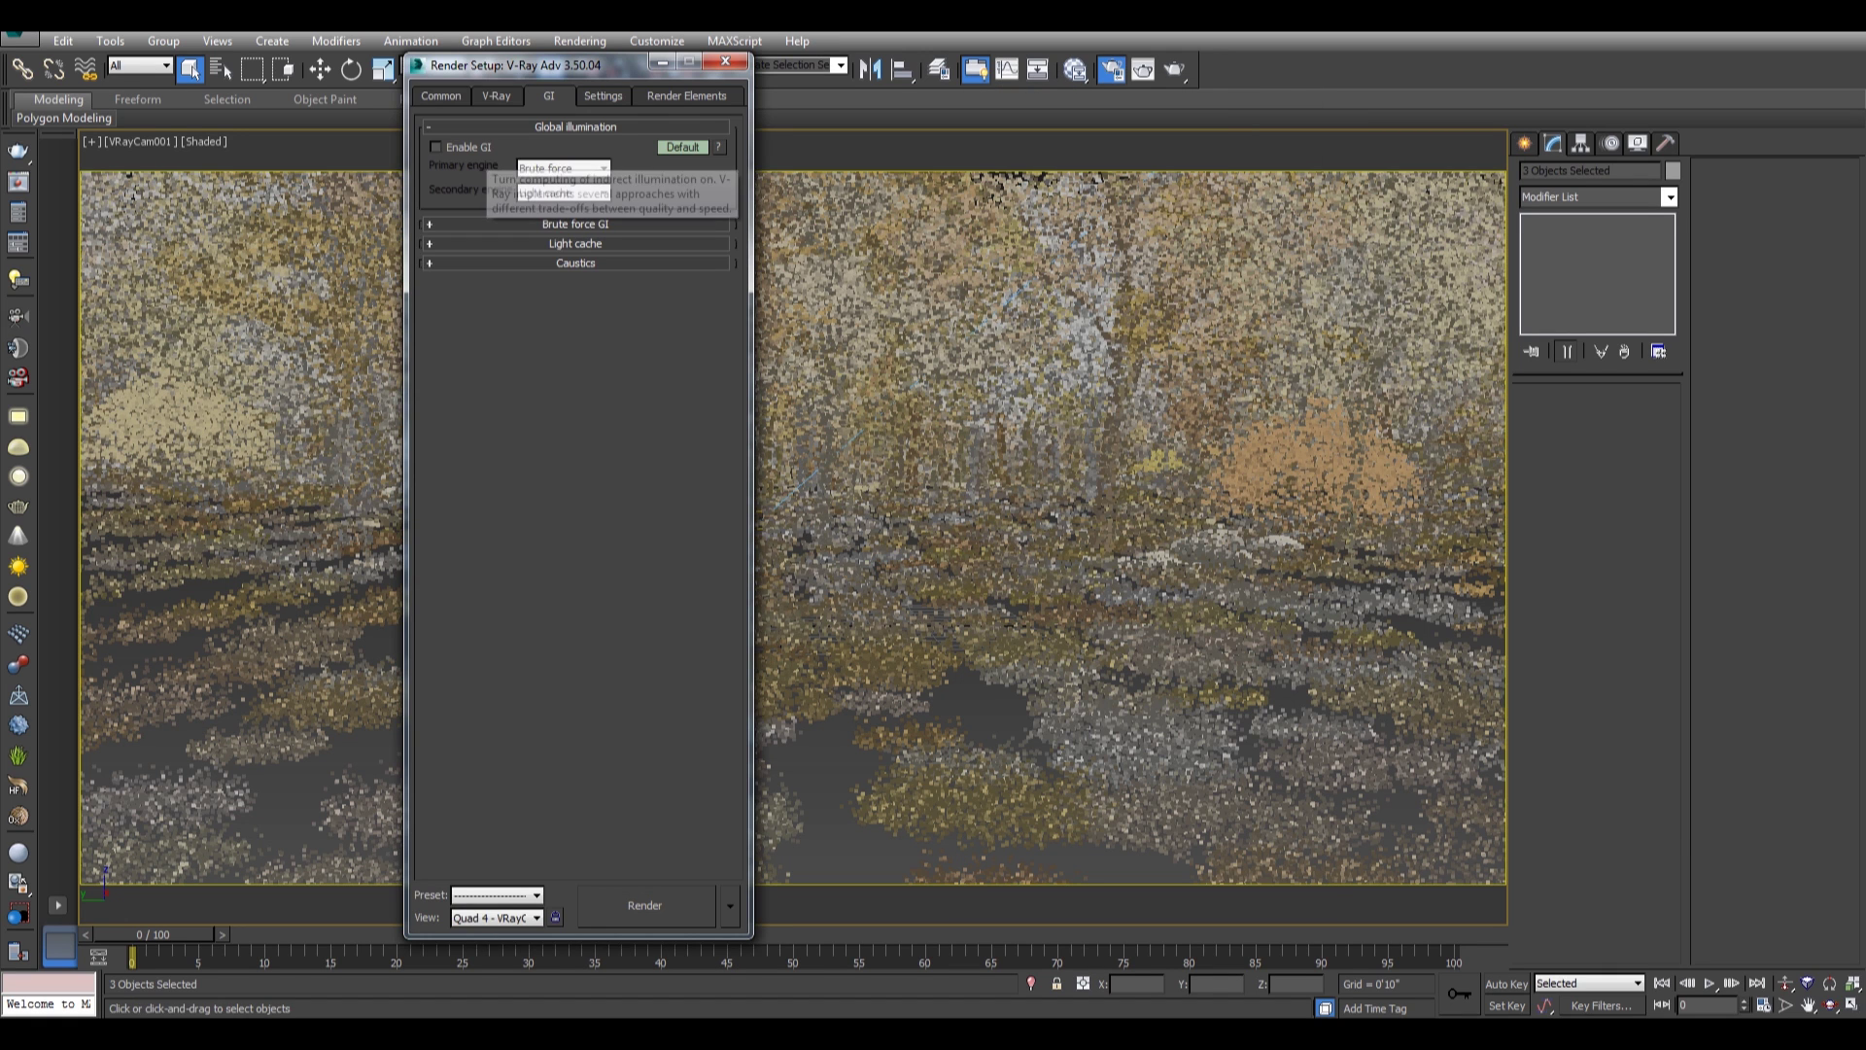
pyautogui.click(602, 96)
pyautogui.hotkey('ctrl', 'Tab')
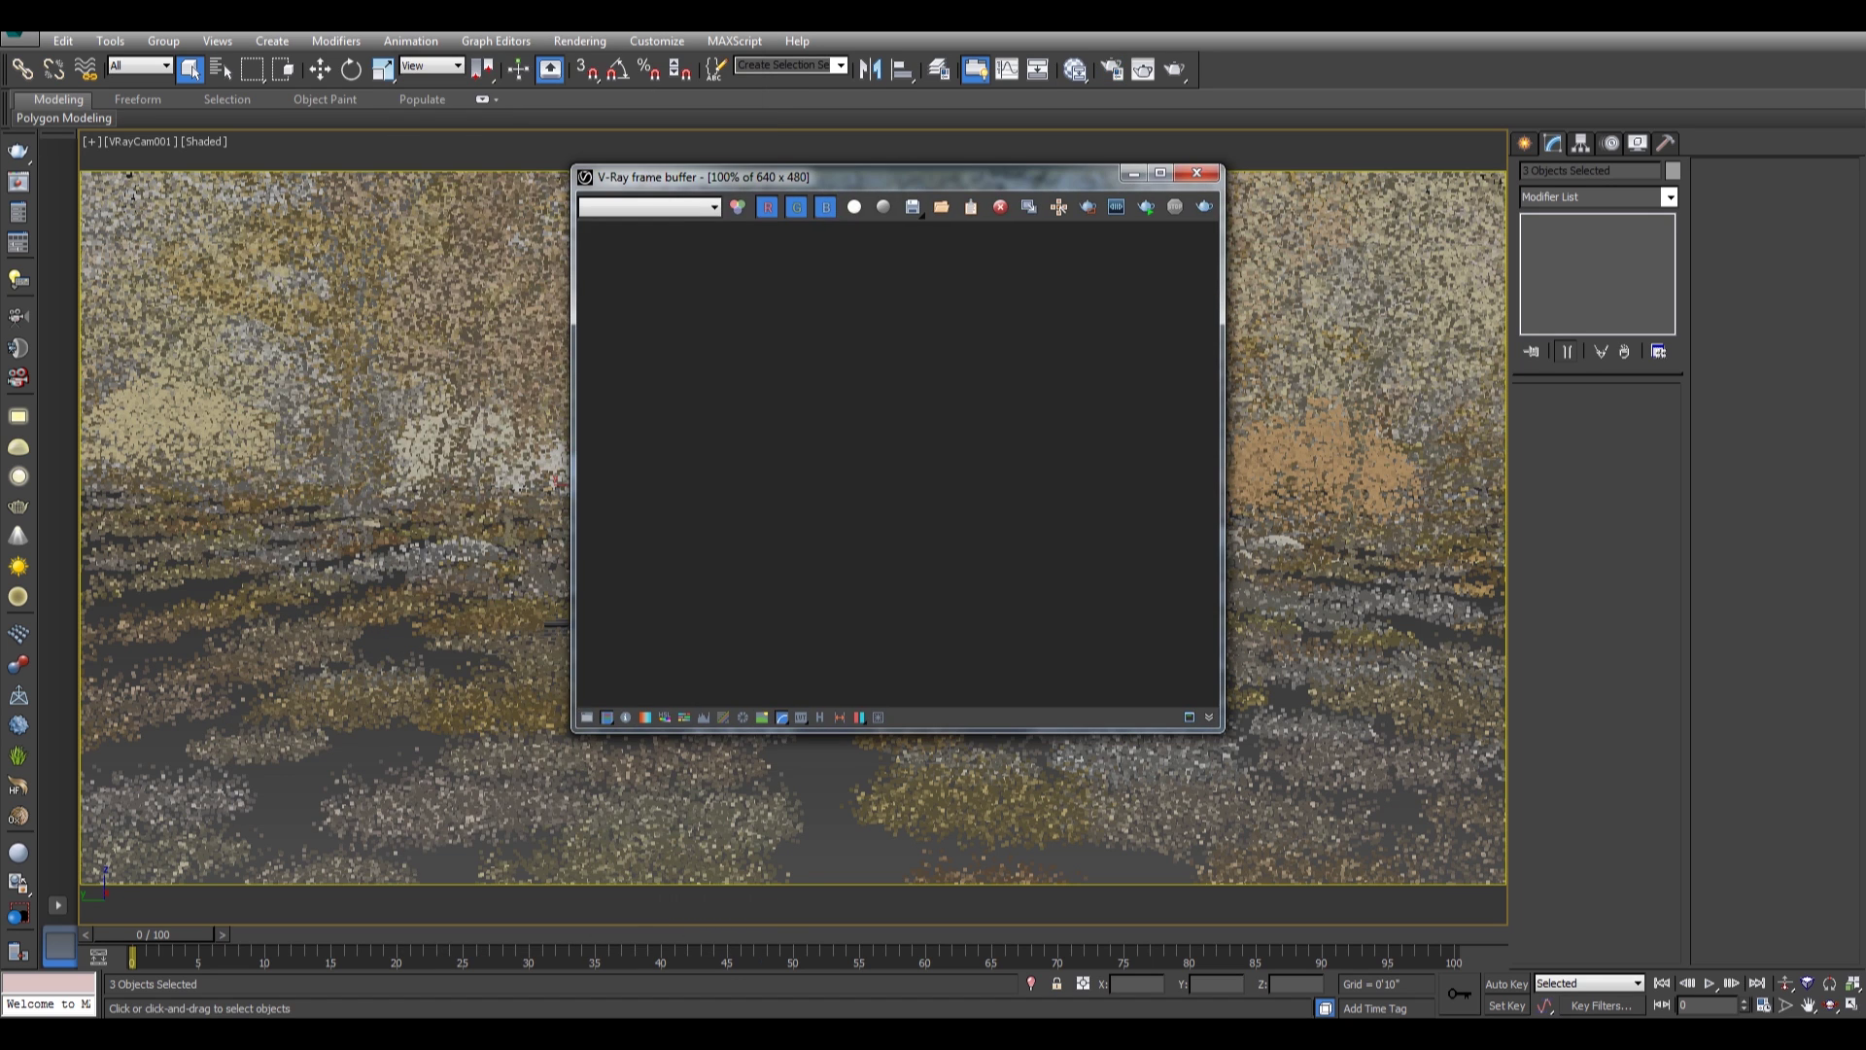
# Show the V-Ray frame buffer's render history and load the 07.max fog render.
pyautogui.click(820, 718)
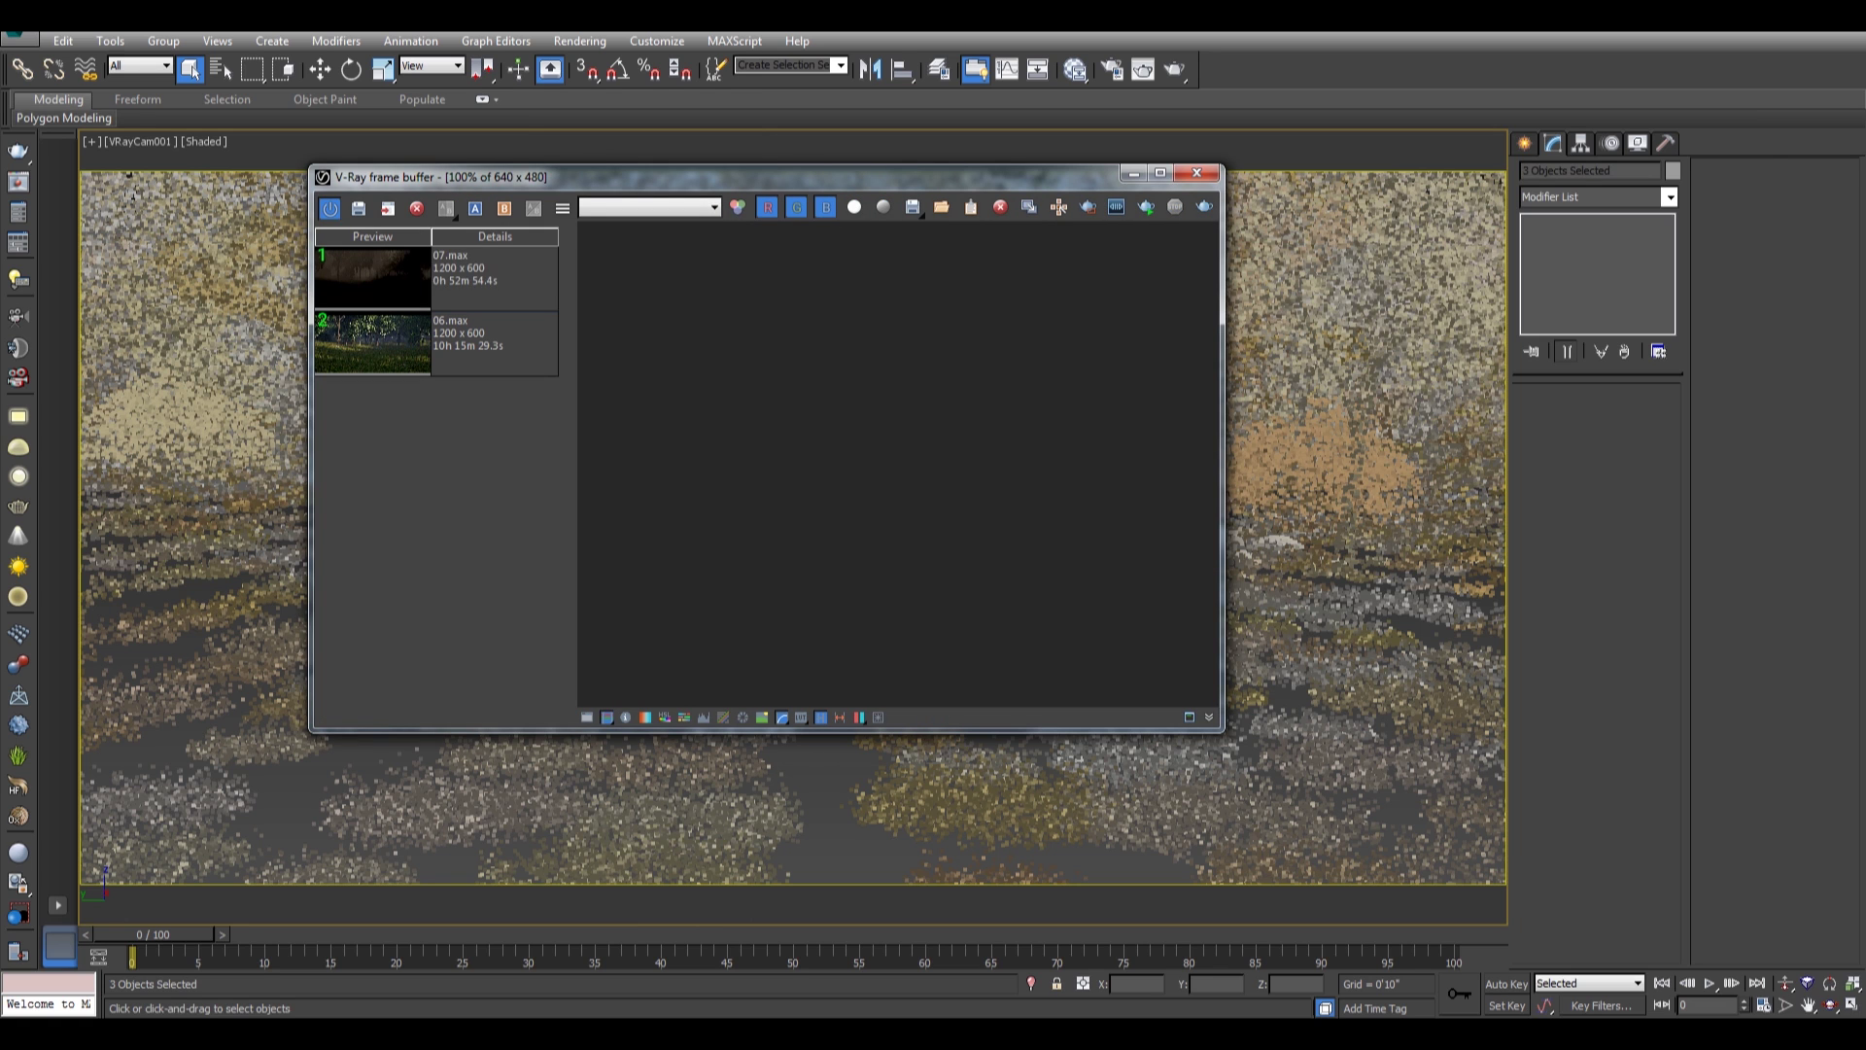
pyautogui.doubleClick(486, 277)
pyautogui.moveTo(719, 178); pyautogui.dragTo(487, 169)
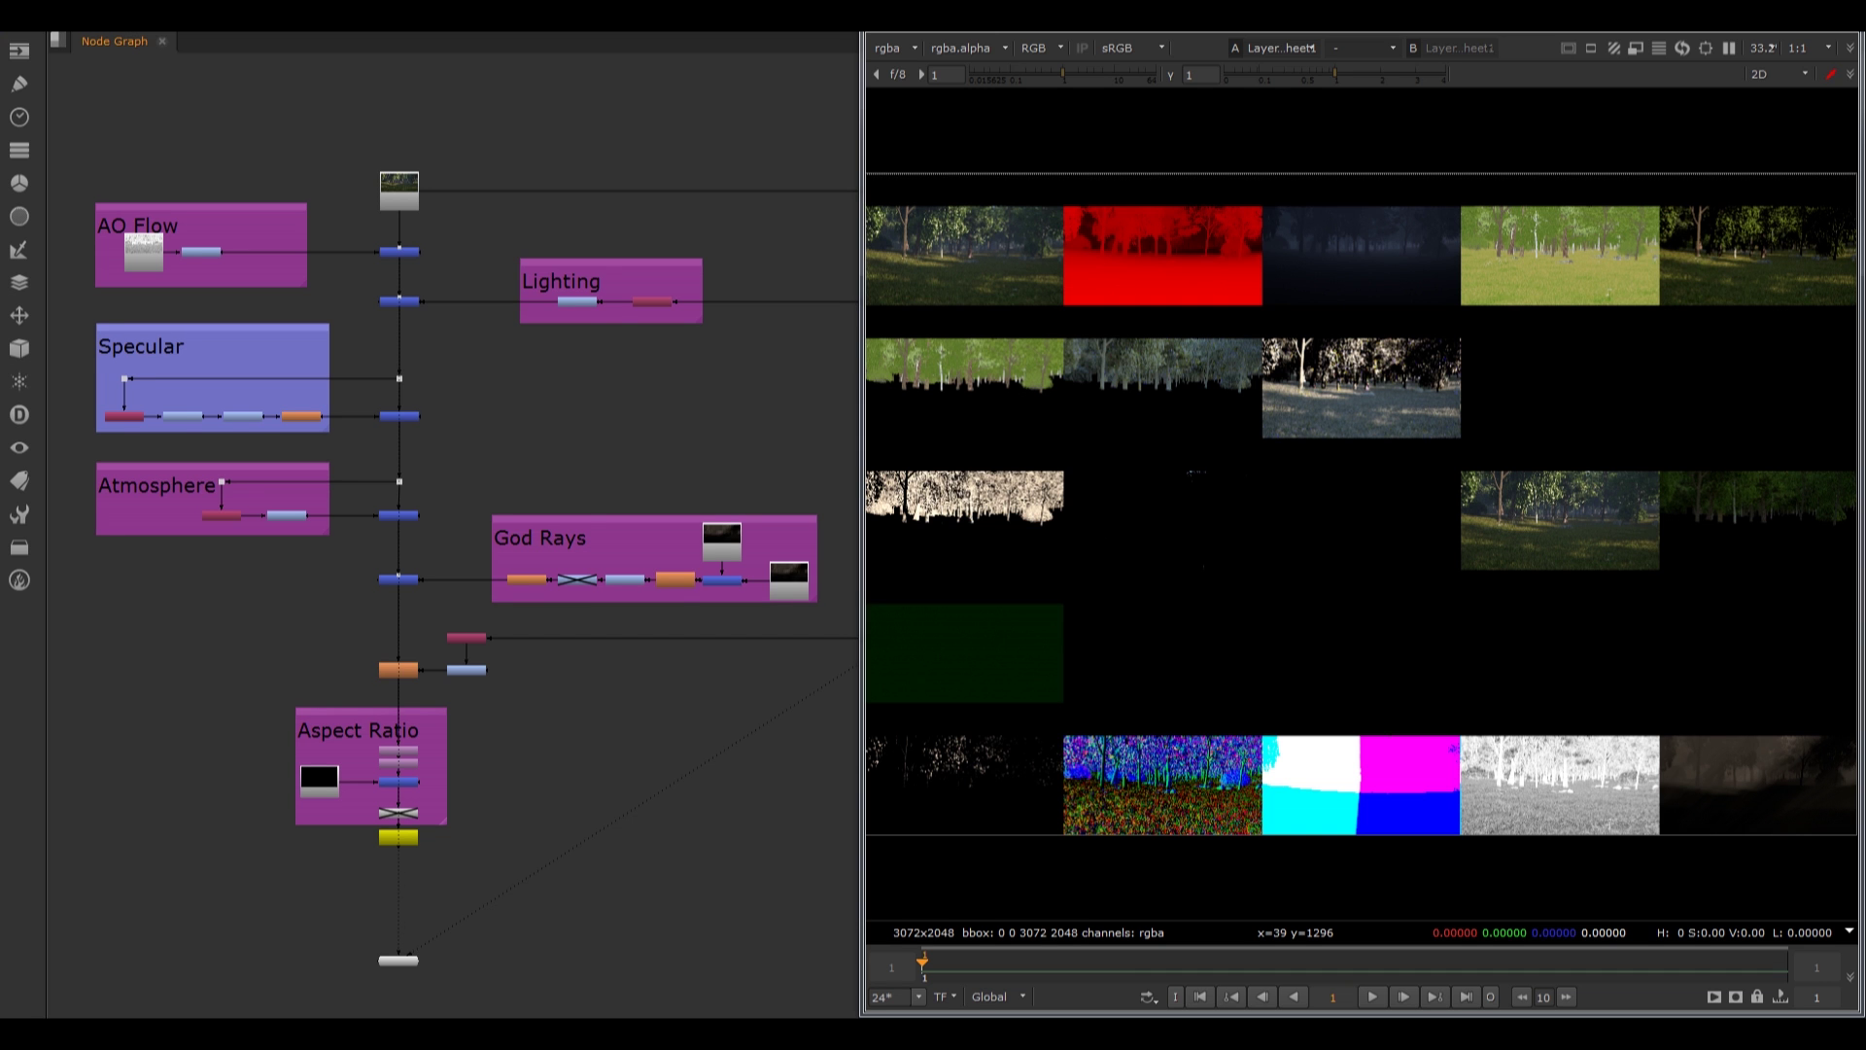
# Switch to the Nuke composite and view the Read4 node with the raw nature render.
pyautogui.moveTo(434, 601); pyautogui.dragTo(376, 578, button='middle')
pyautogui.scroll(-1, 410, 608)
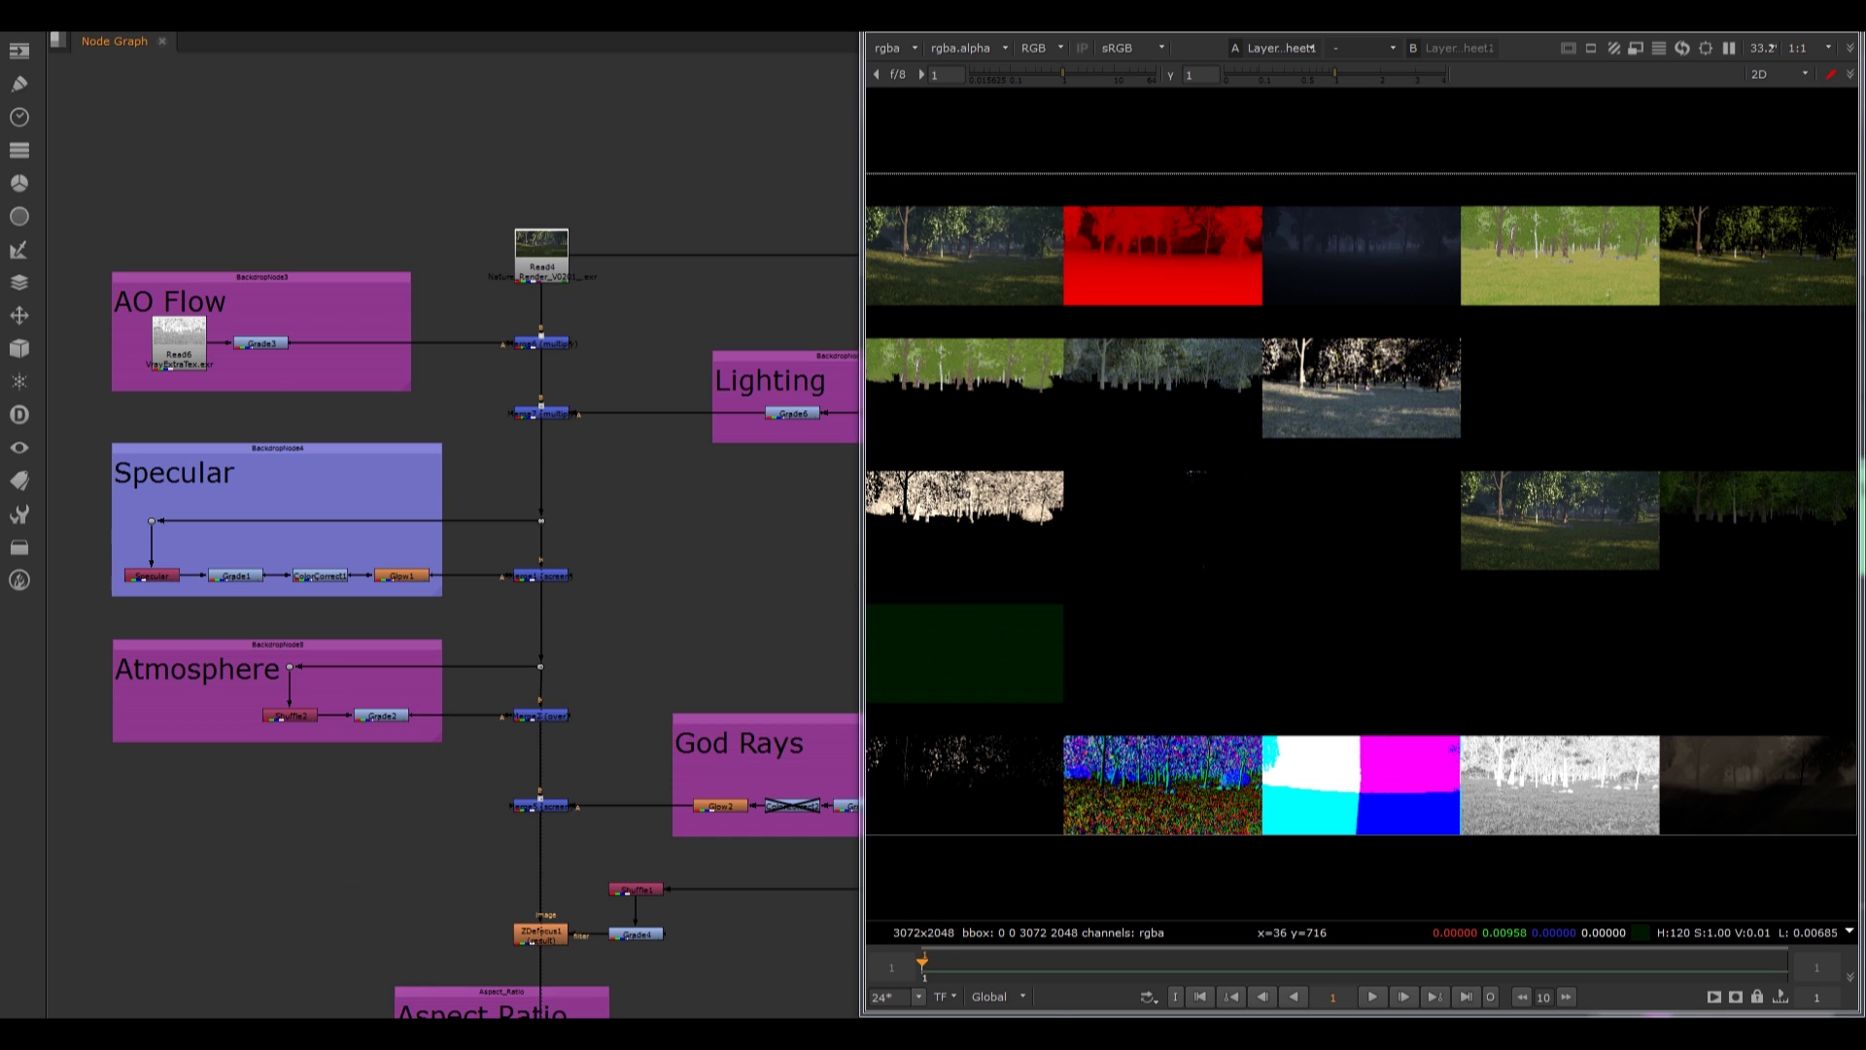
pyautogui.click(542, 264)
pyautogui.press('1')
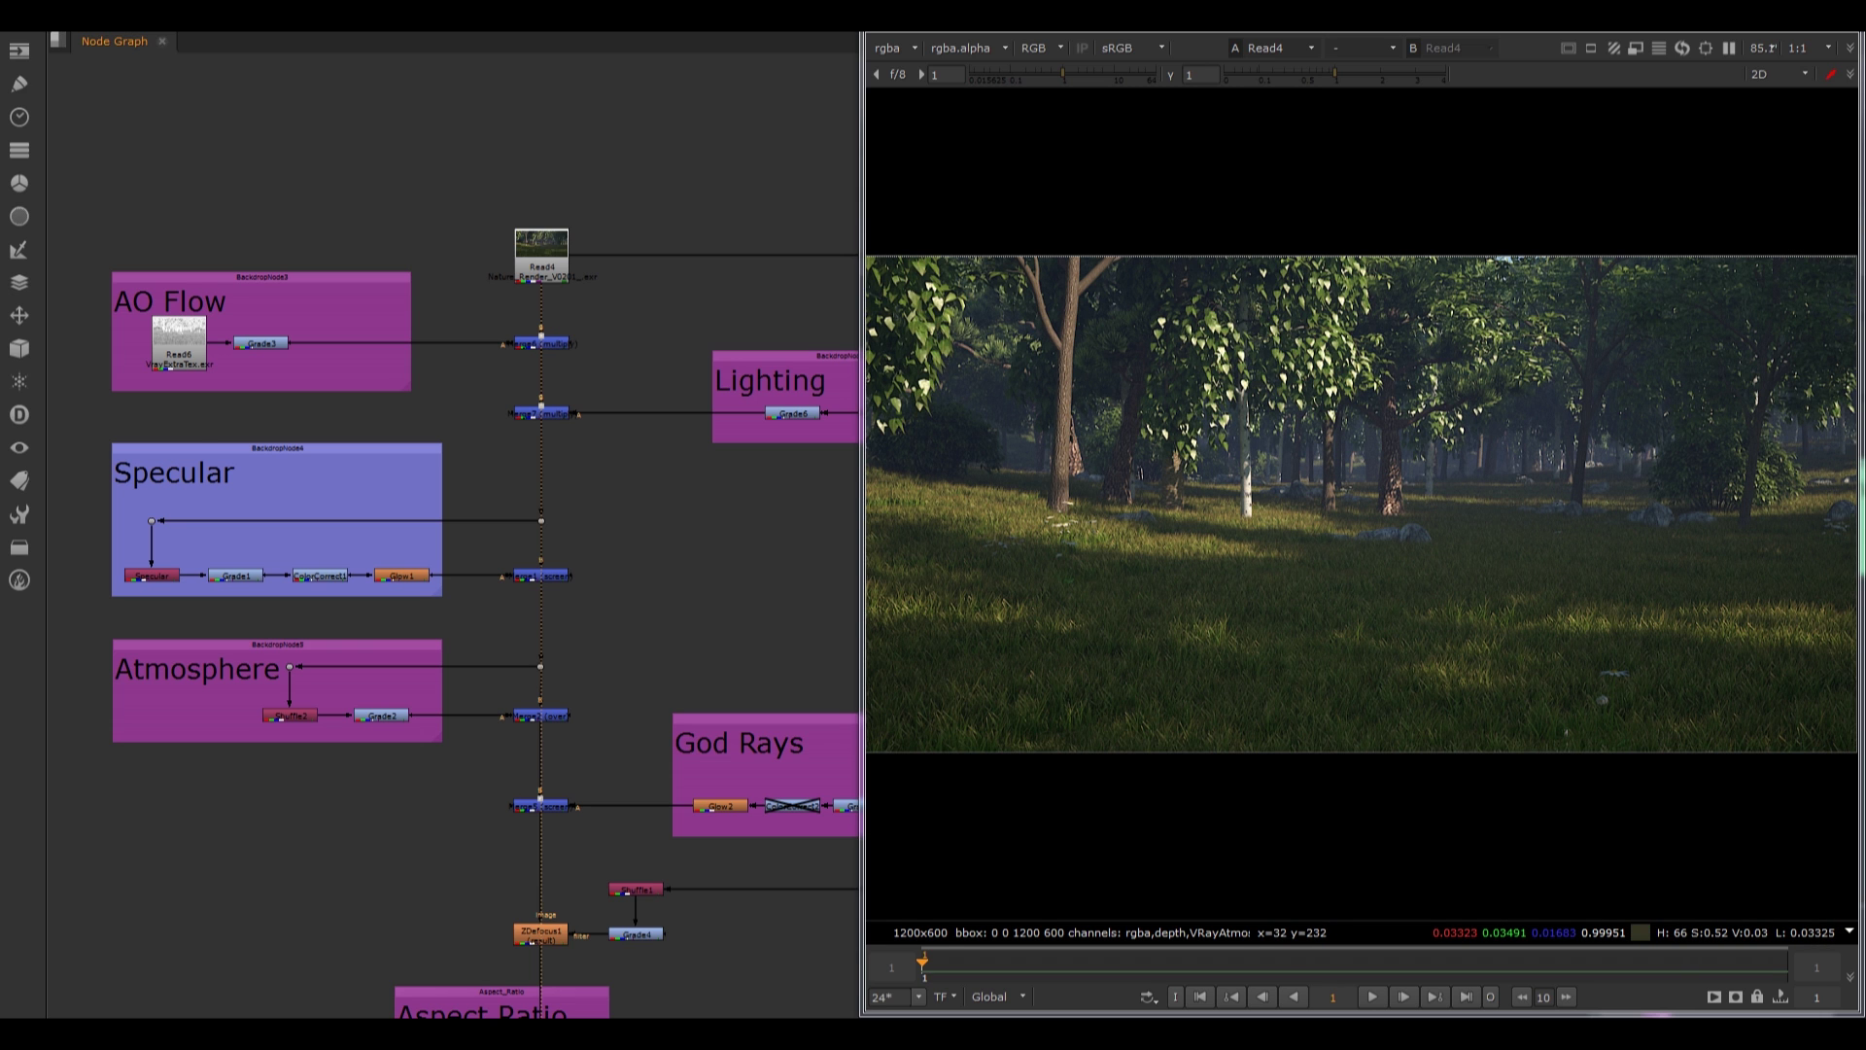
# View the AO Flow branch's ambient occlusion pass at Read6, followed by its graded version at Grade3.
pyautogui.moveTo(181, 340); pyautogui.dragTo(348, 306, button='middle')
pyautogui.scroll(2, 346, 305)
pyautogui.click(346, 316)
pyautogui.press('1')
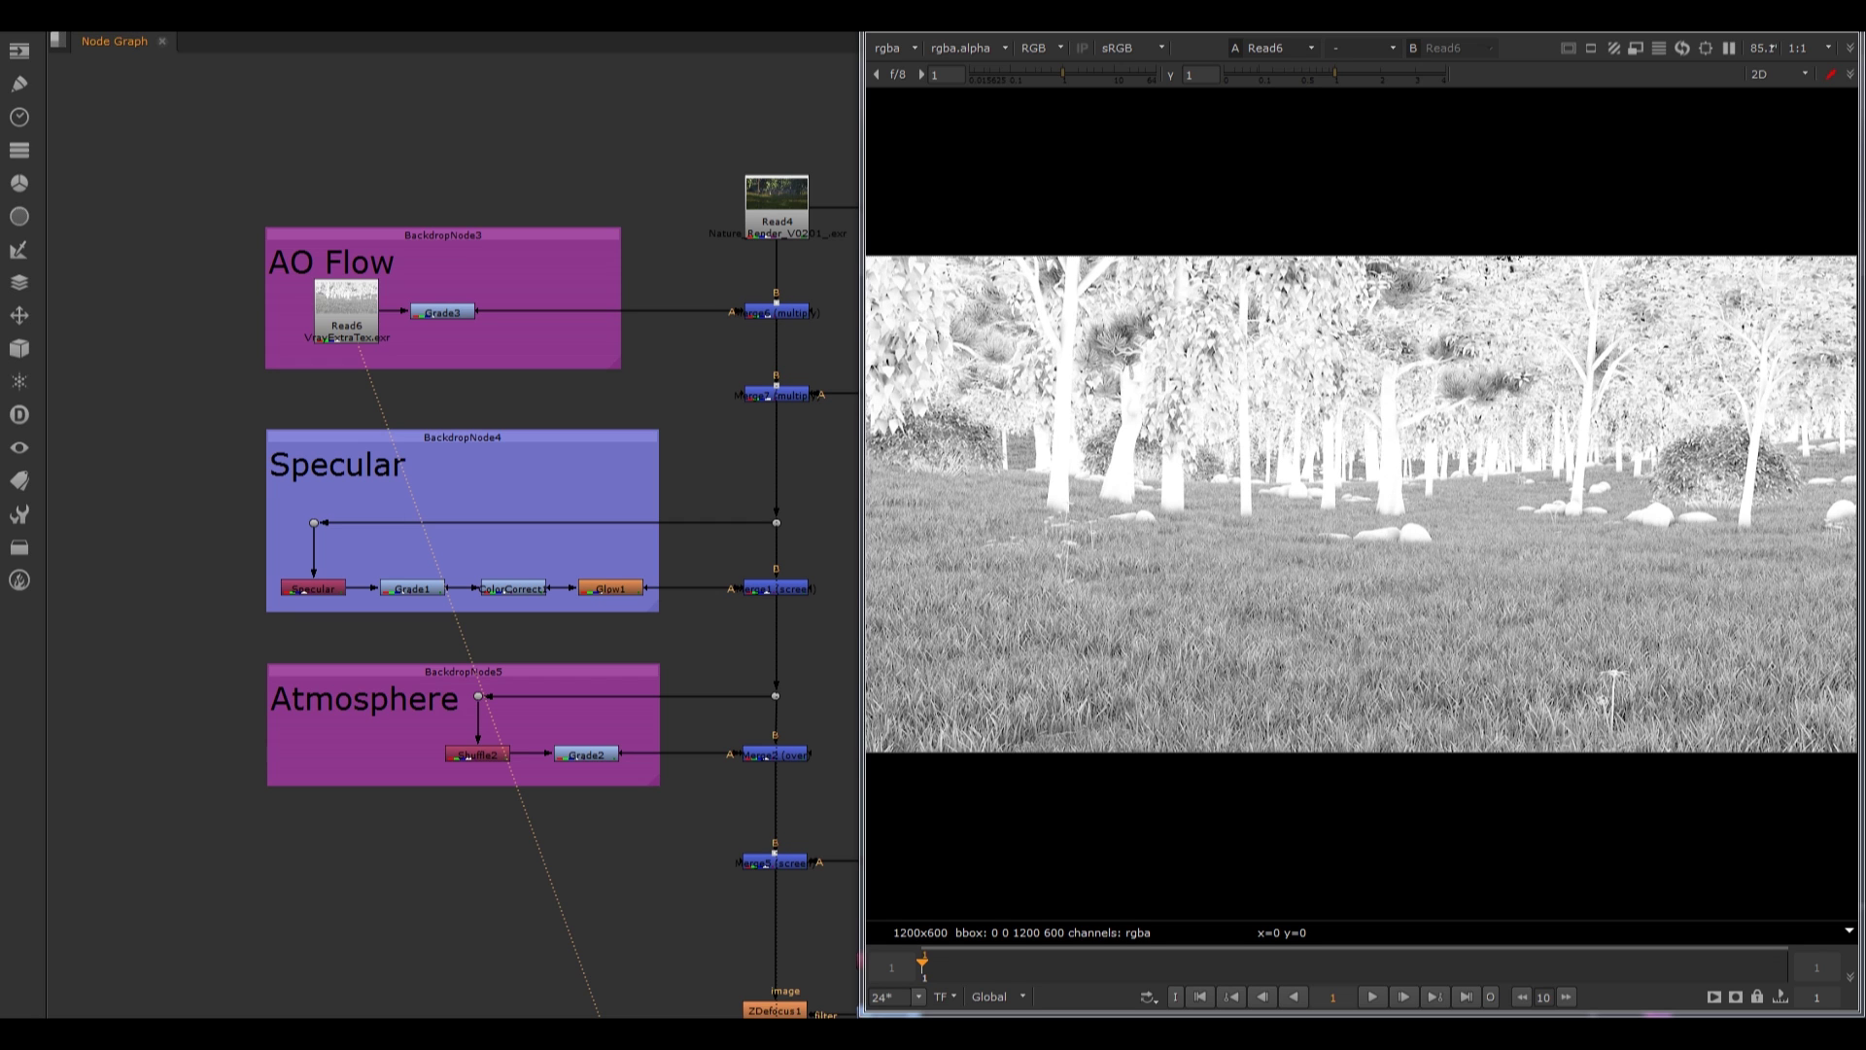
pyautogui.moveTo(442, 312); pyautogui.dragTo(325, 345, button='middle')
pyautogui.click(325, 345)
pyautogui.press('1')
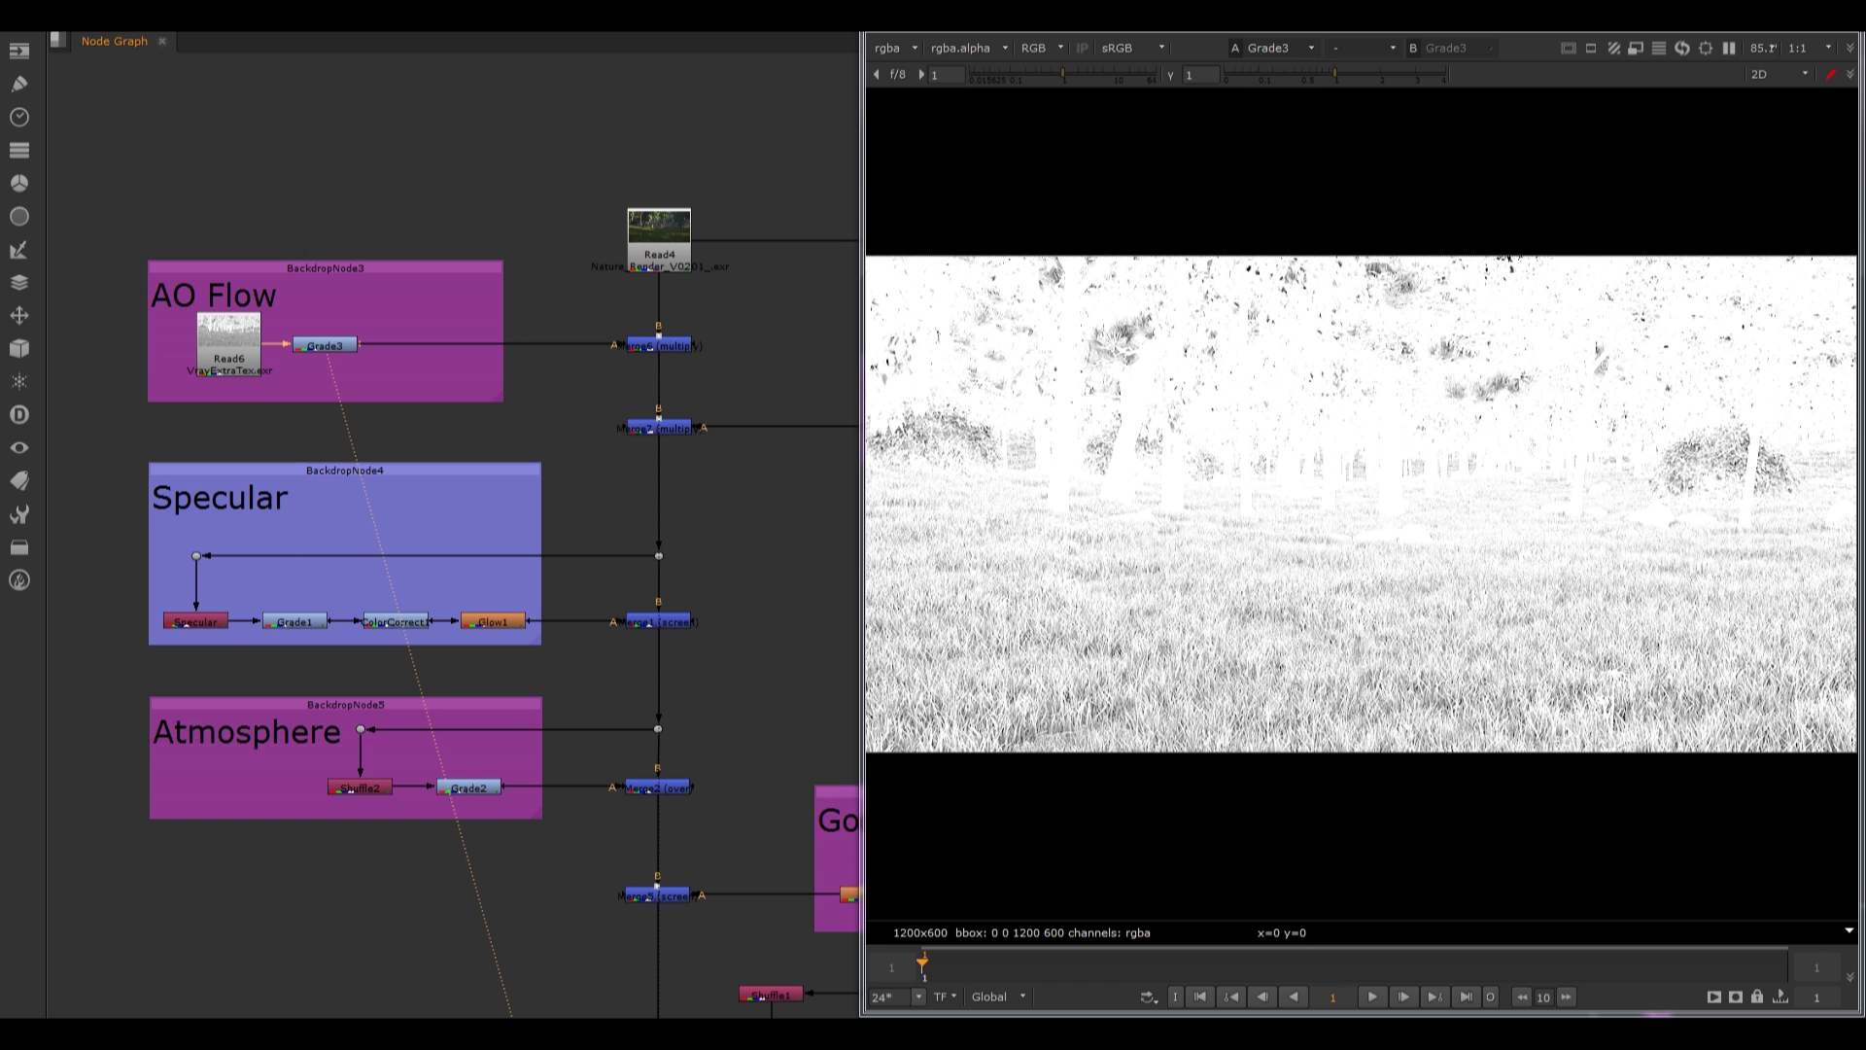
# Compare the ambient occlusion merge at Merge6 with the raw render at Read4, ending on Merge6.
pyautogui.click(659, 345)
pyautogui.press('1')
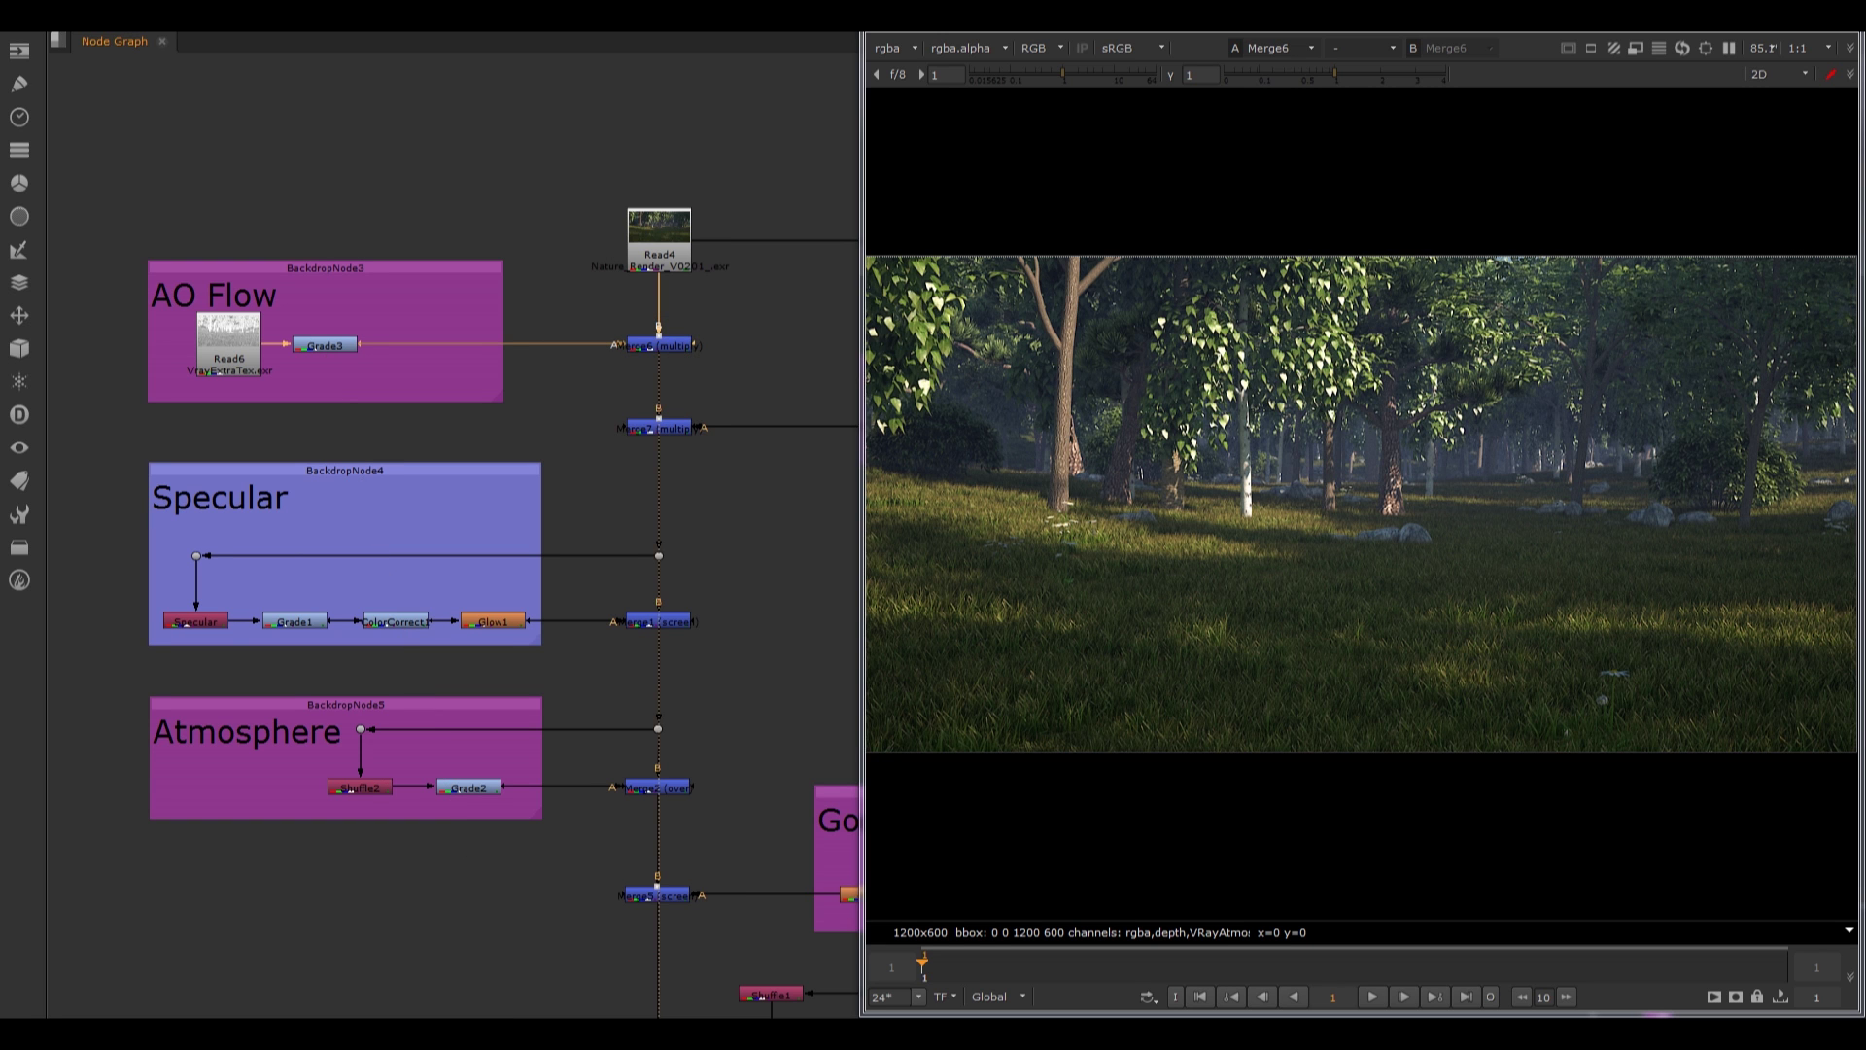
pyautogui.moveTo(659, 345); pyautogui.dragTo(580, 347, button='middle')
pyautogui.click(580, 251)
pyautogui.press('1')
pyautogui.click(580, 347)
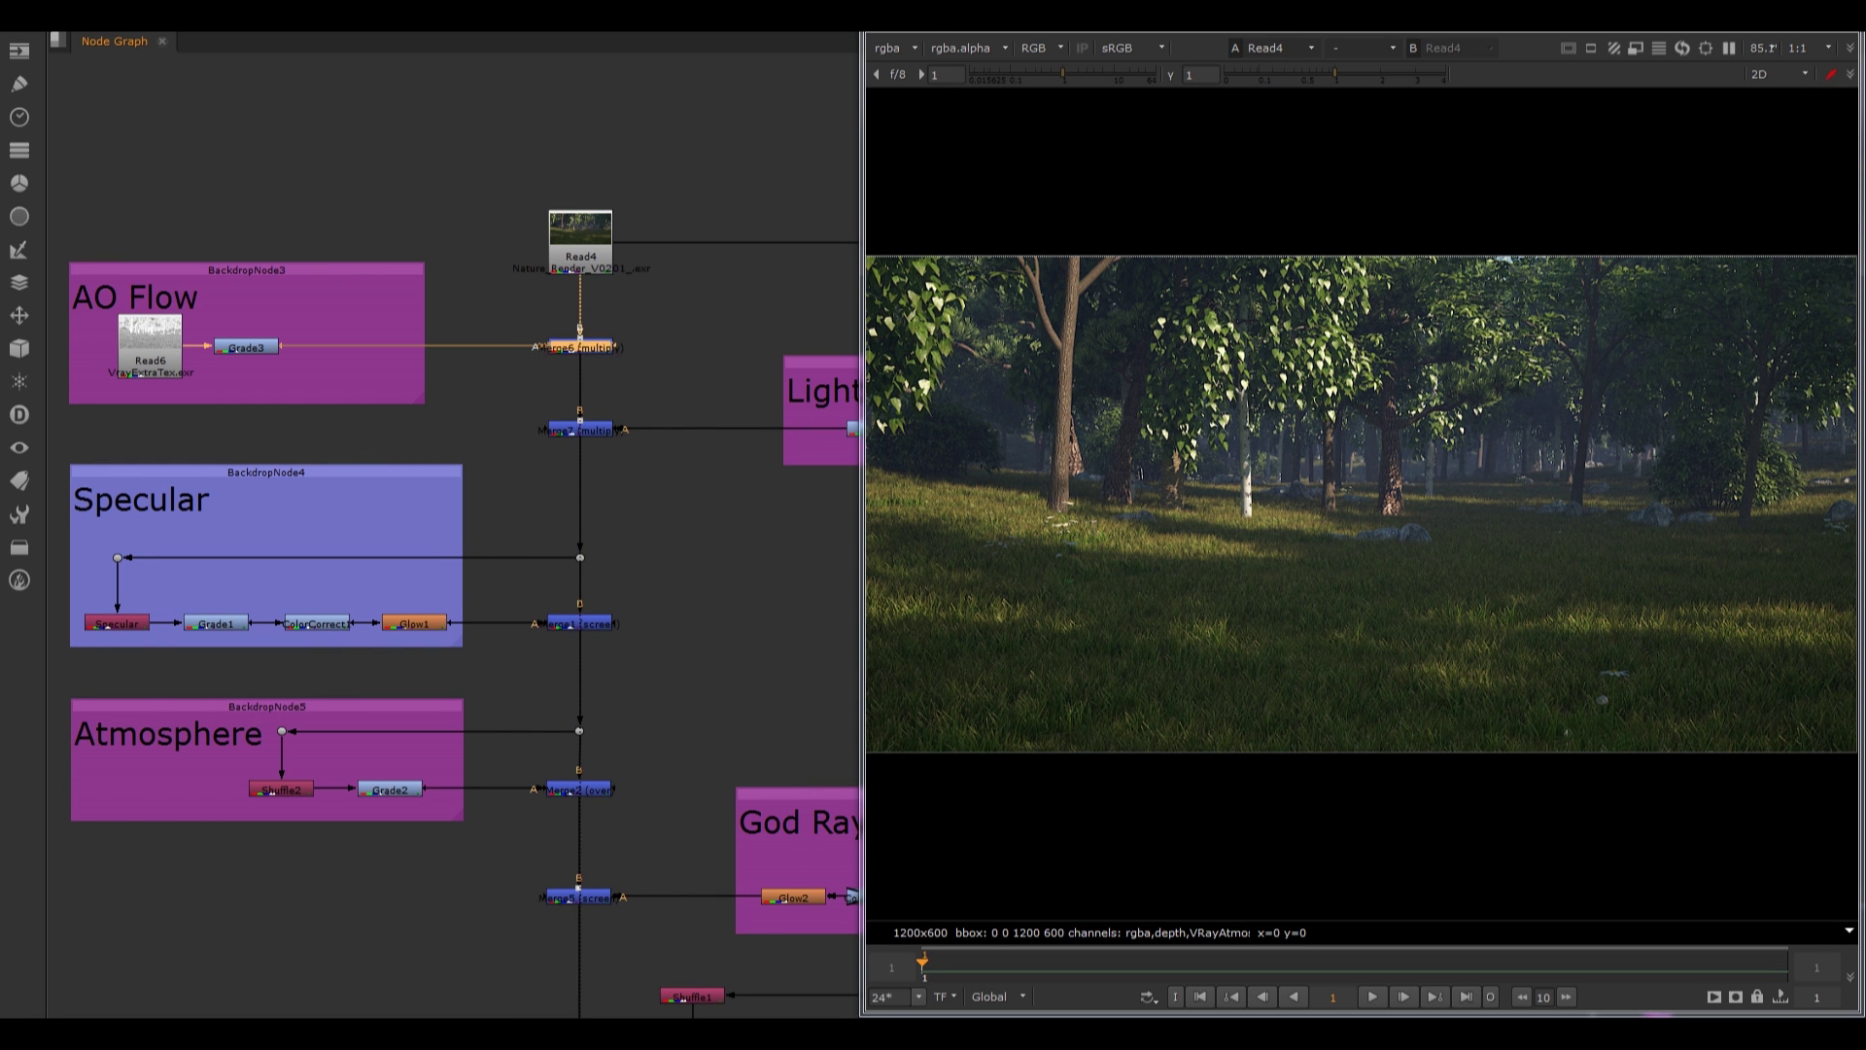
pyautogui.press('Down')
# Locate the Lighting branch and view its merge into the main comp at Merge7.
pyautogui.moveTo(580, 347); pyautogui.dragTo(400, 374, button='middle')
pyautogui.moveTo(799, 466); pyautogui.dragTo(510, 479, button='middle')
pyautogui.scroll(-3, 503, 523)
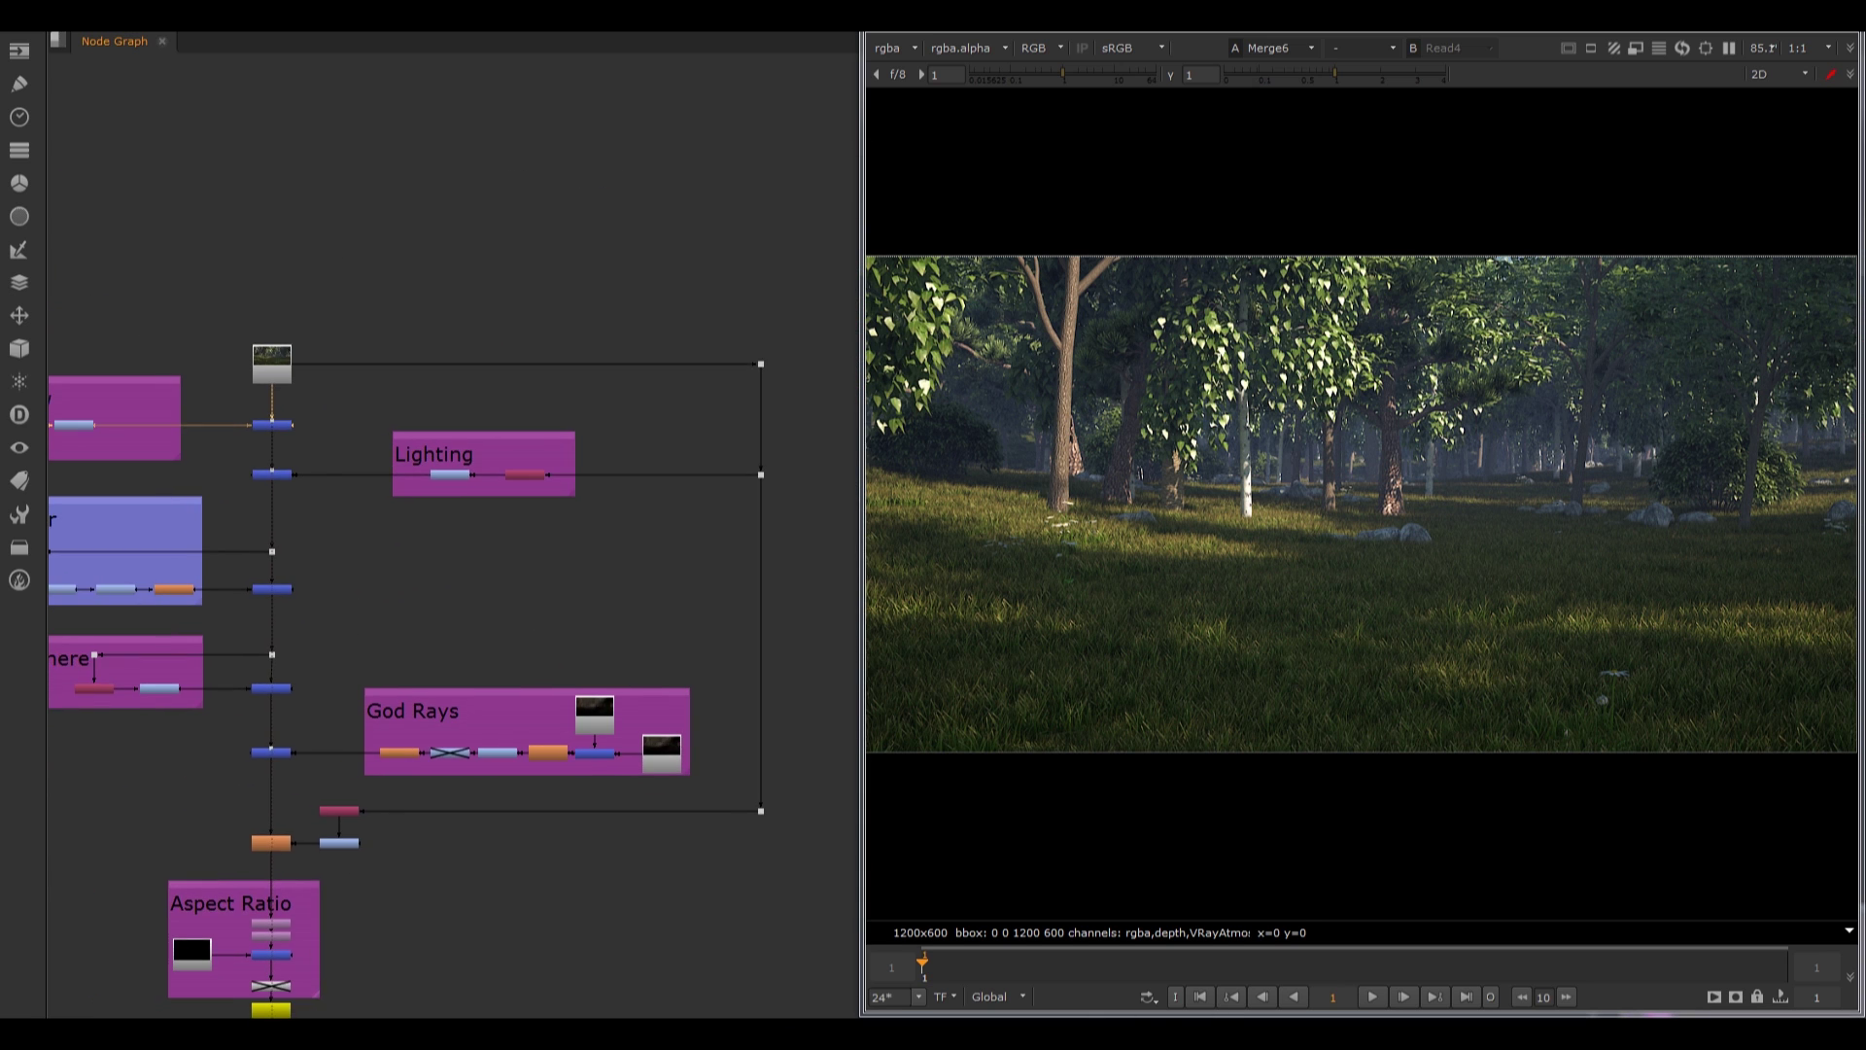
pyautogui.press('3')
pyautogui.moveTo(511, 479); pyautogui.dragTo(791, 319, button='middle')
pyautogui.scroll(1, 791, 318)
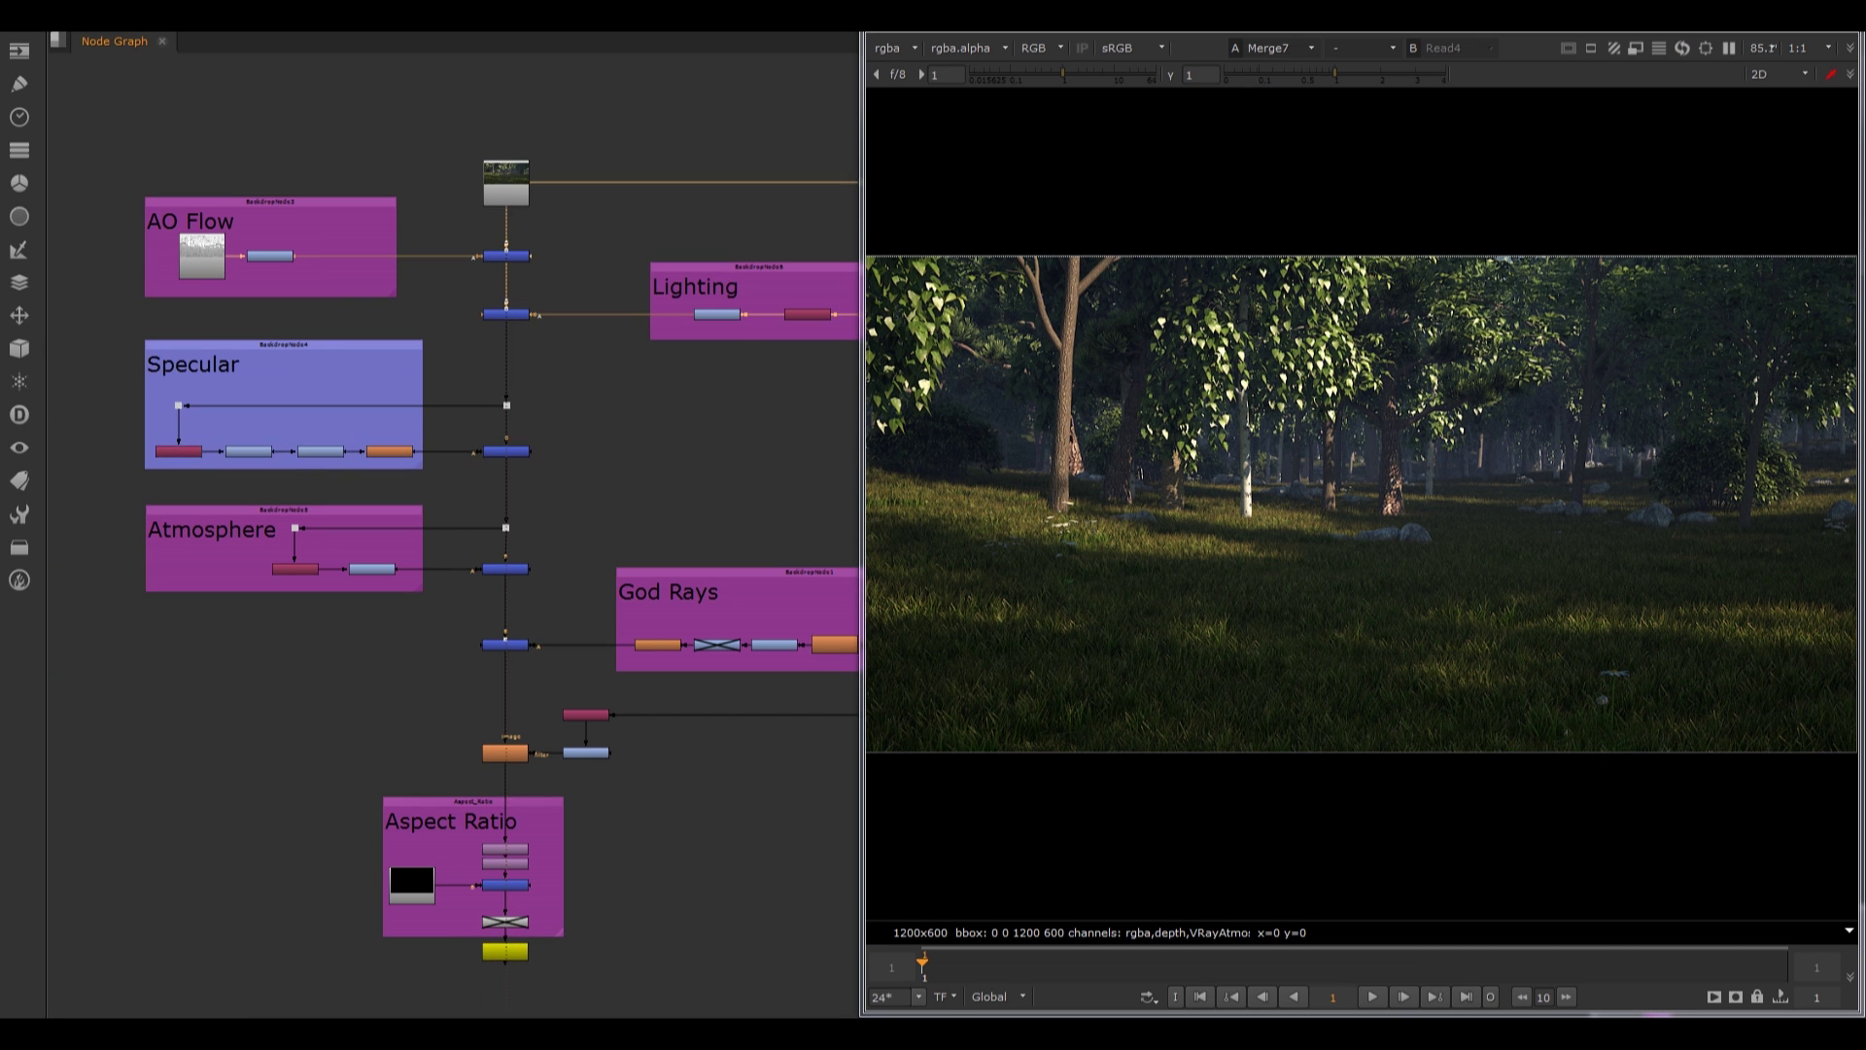
# Compare the Specular merge at Merge1 with the preceding Merge7 result and mark out the sunlit leaves in the viewer.
pyautogui.click(506, 451)
pyautogui.press('1')
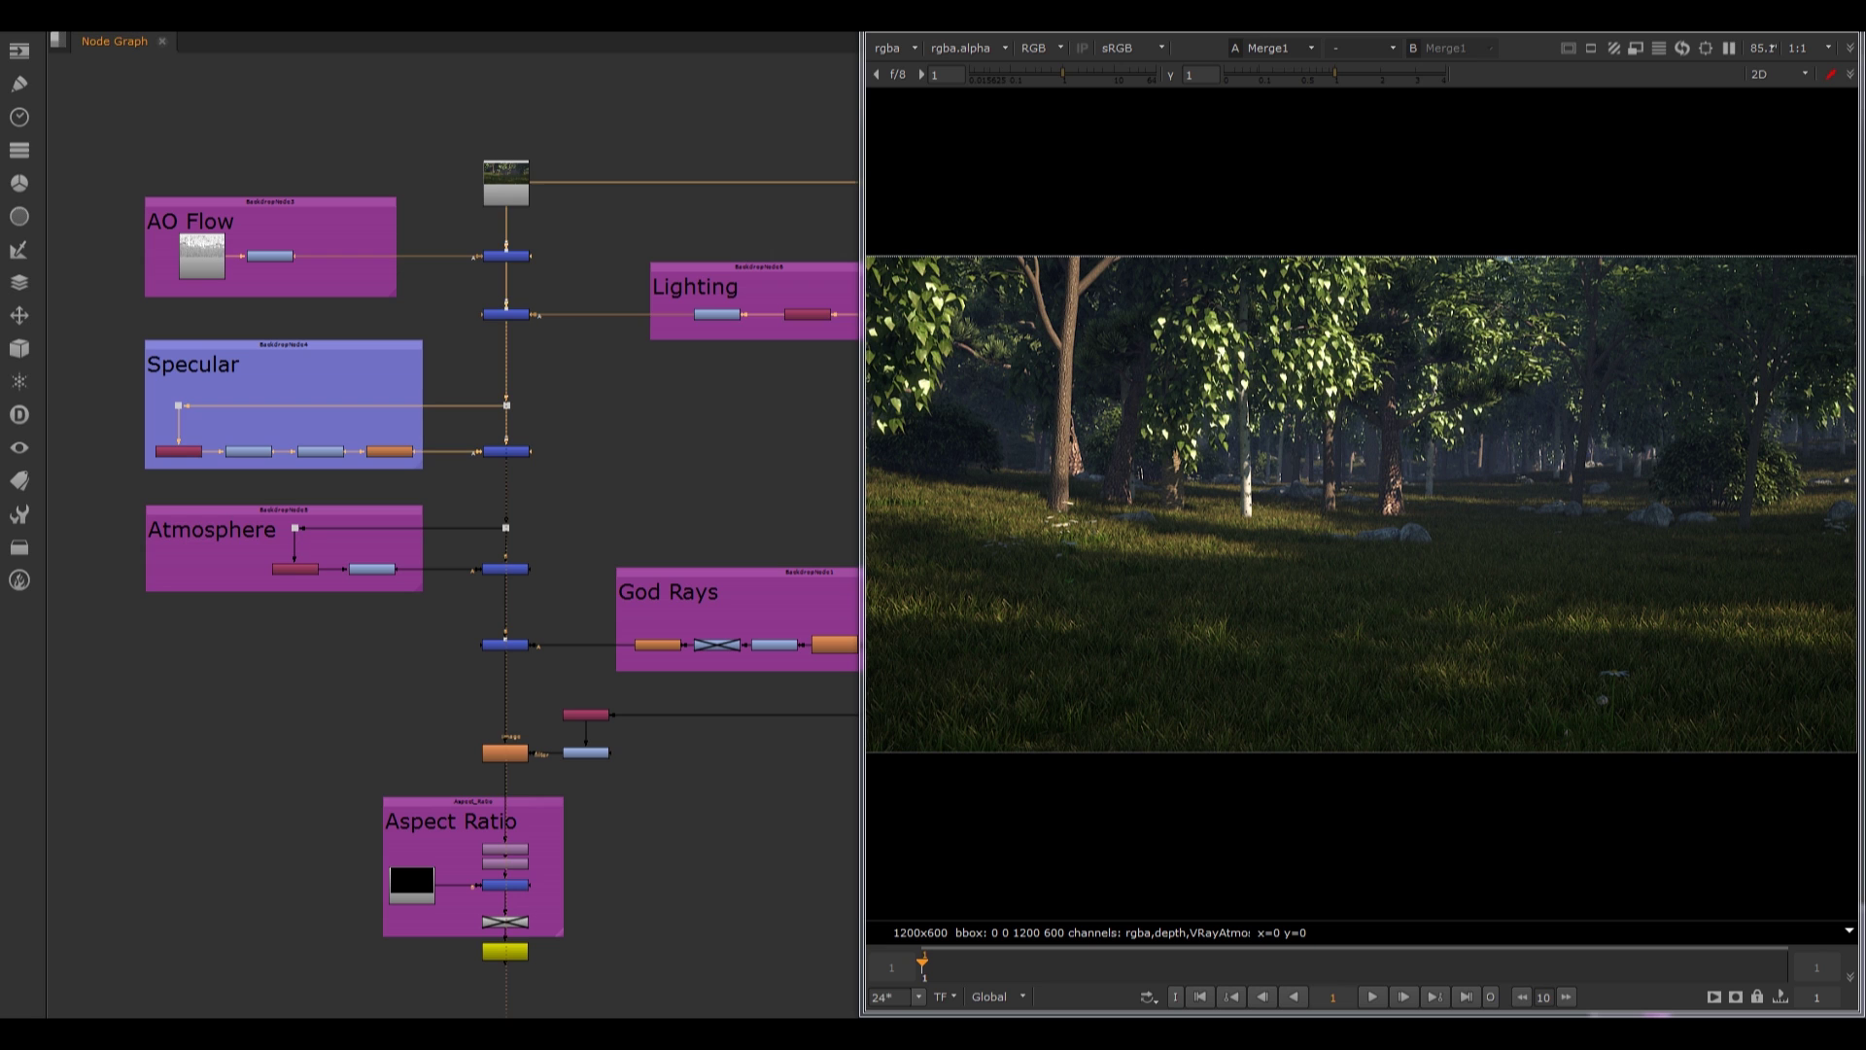
pyautogui.press('3')
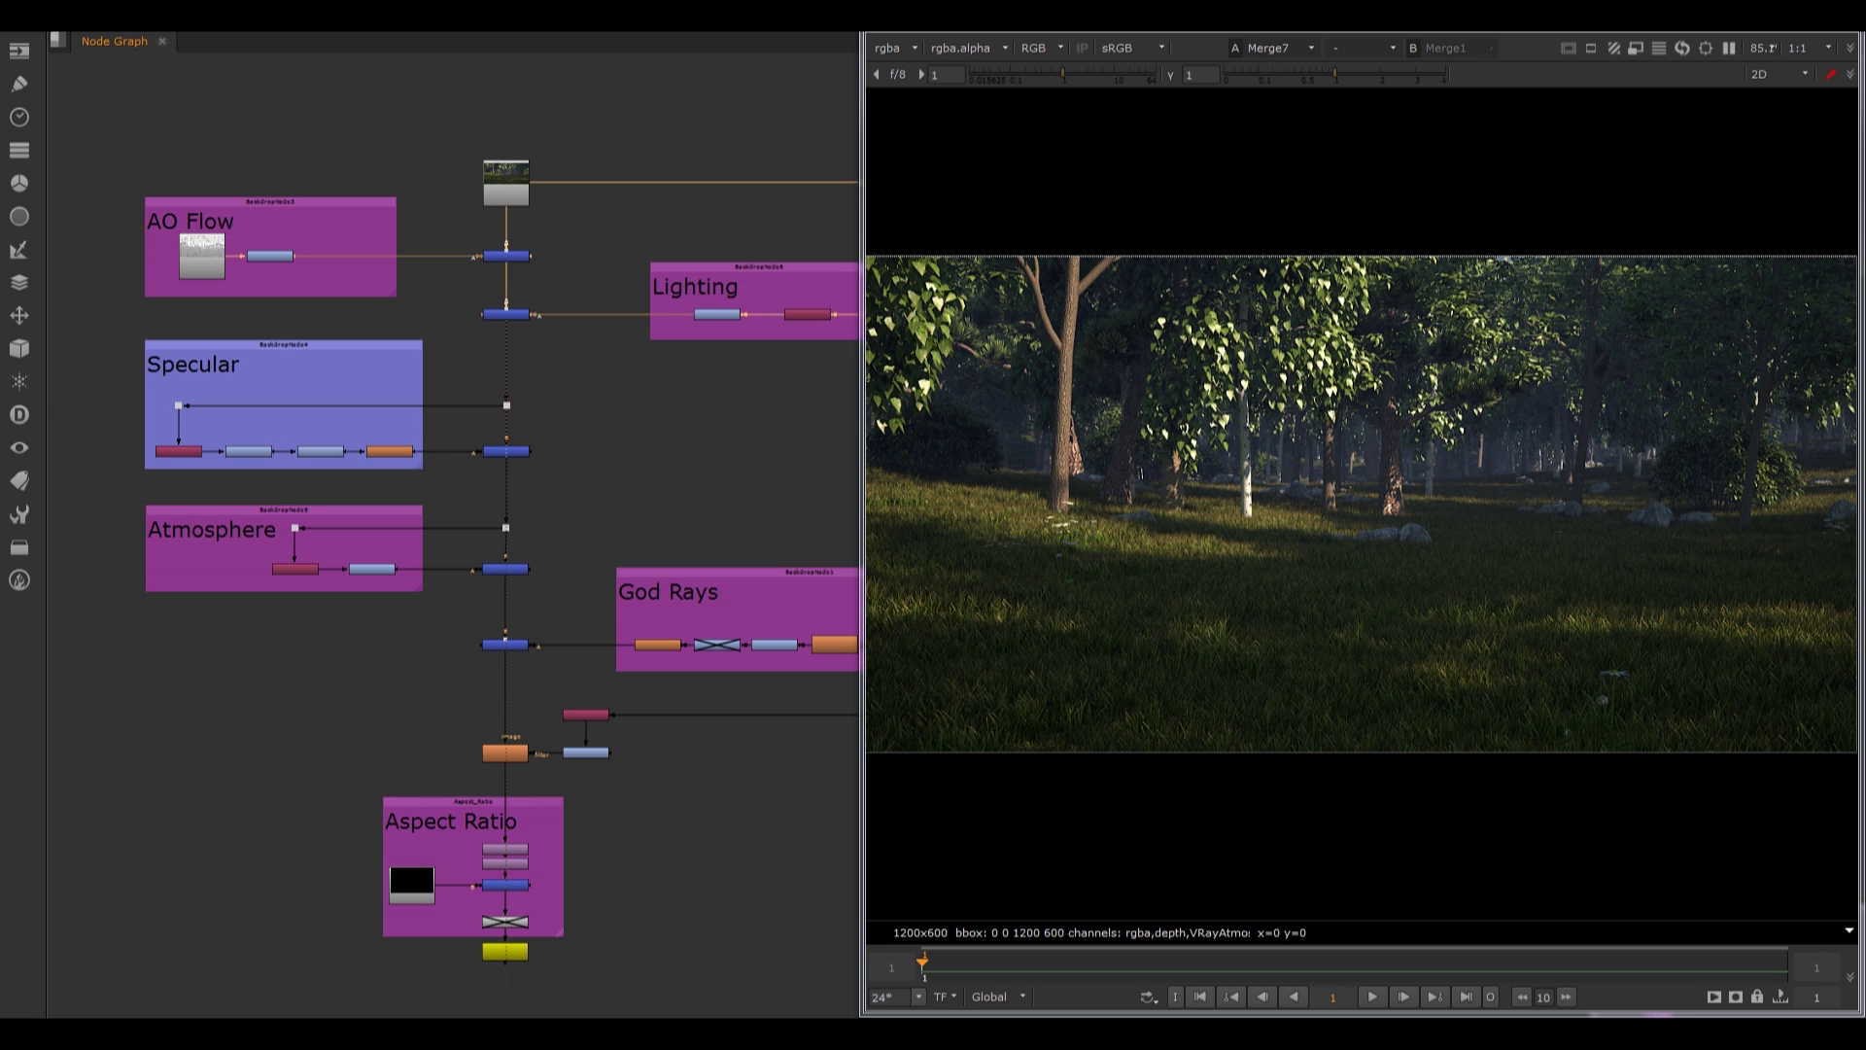
pyautogui.press('1')
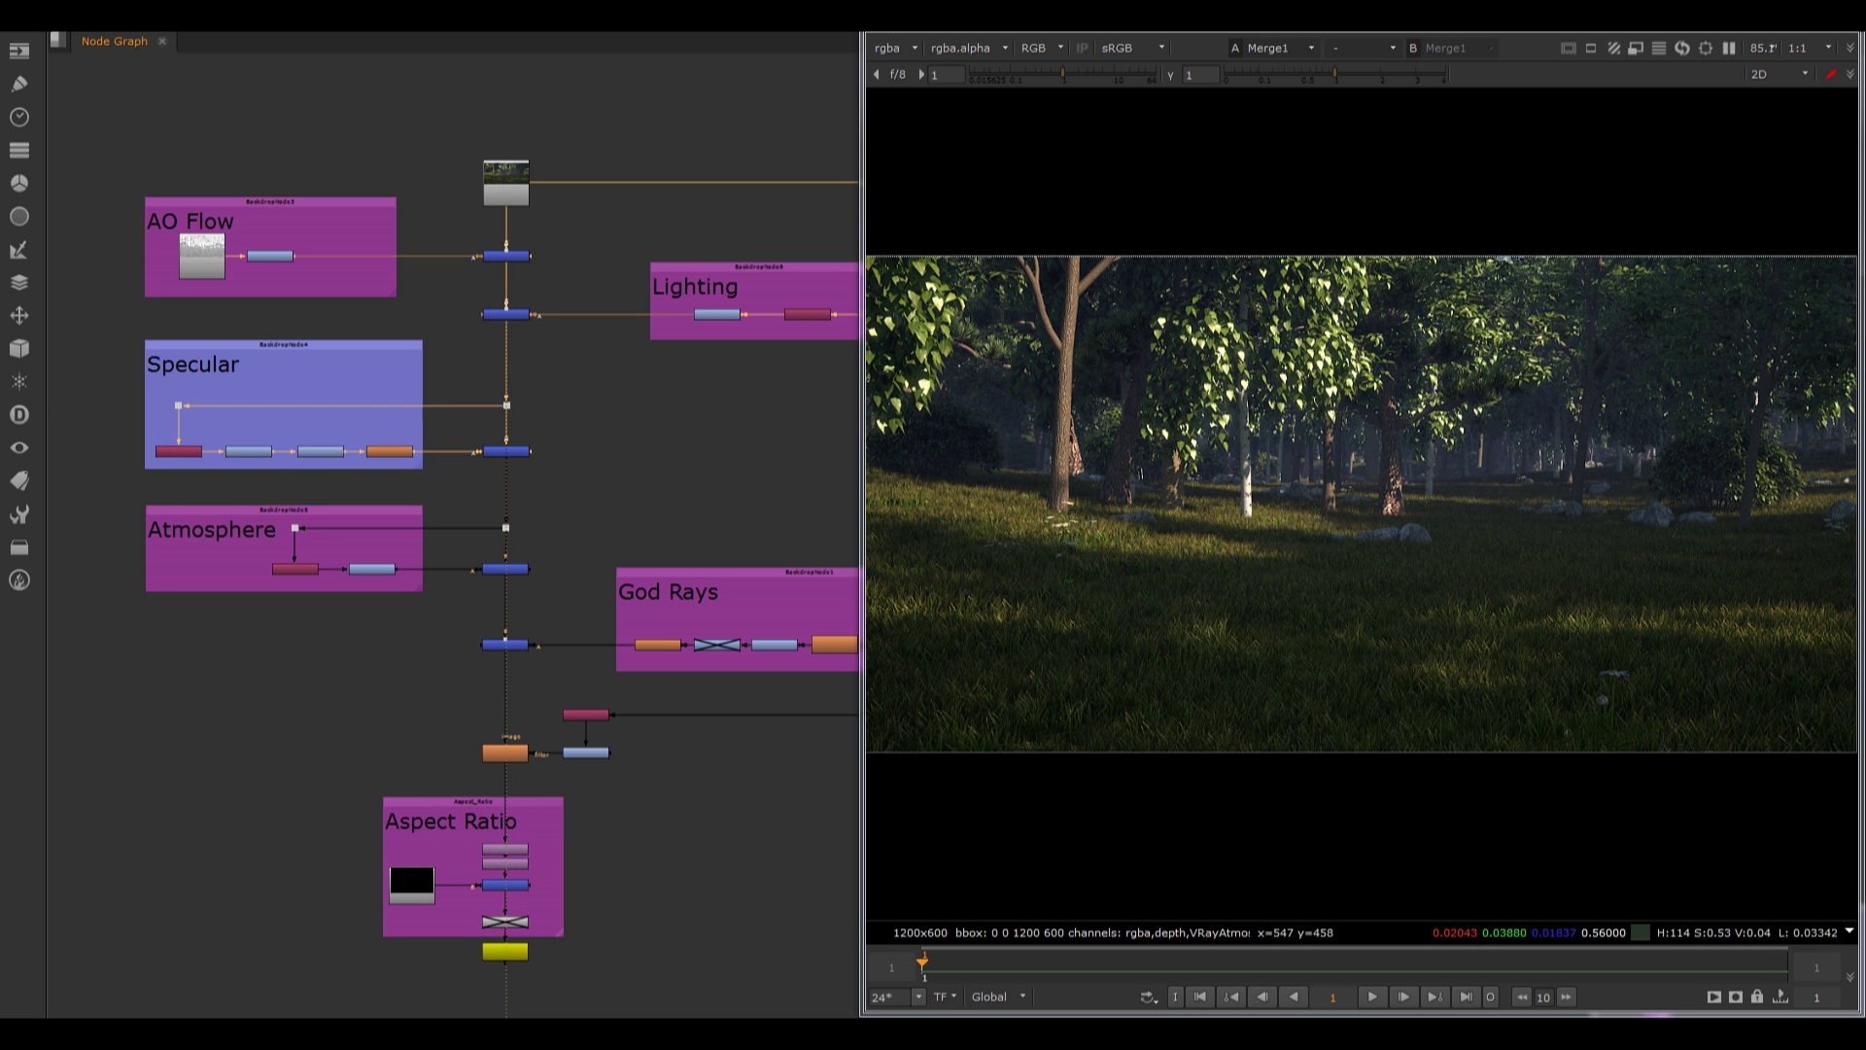
pyautogui.moveTo(1281, 342); pyautogui.dragTo(1367, 410)
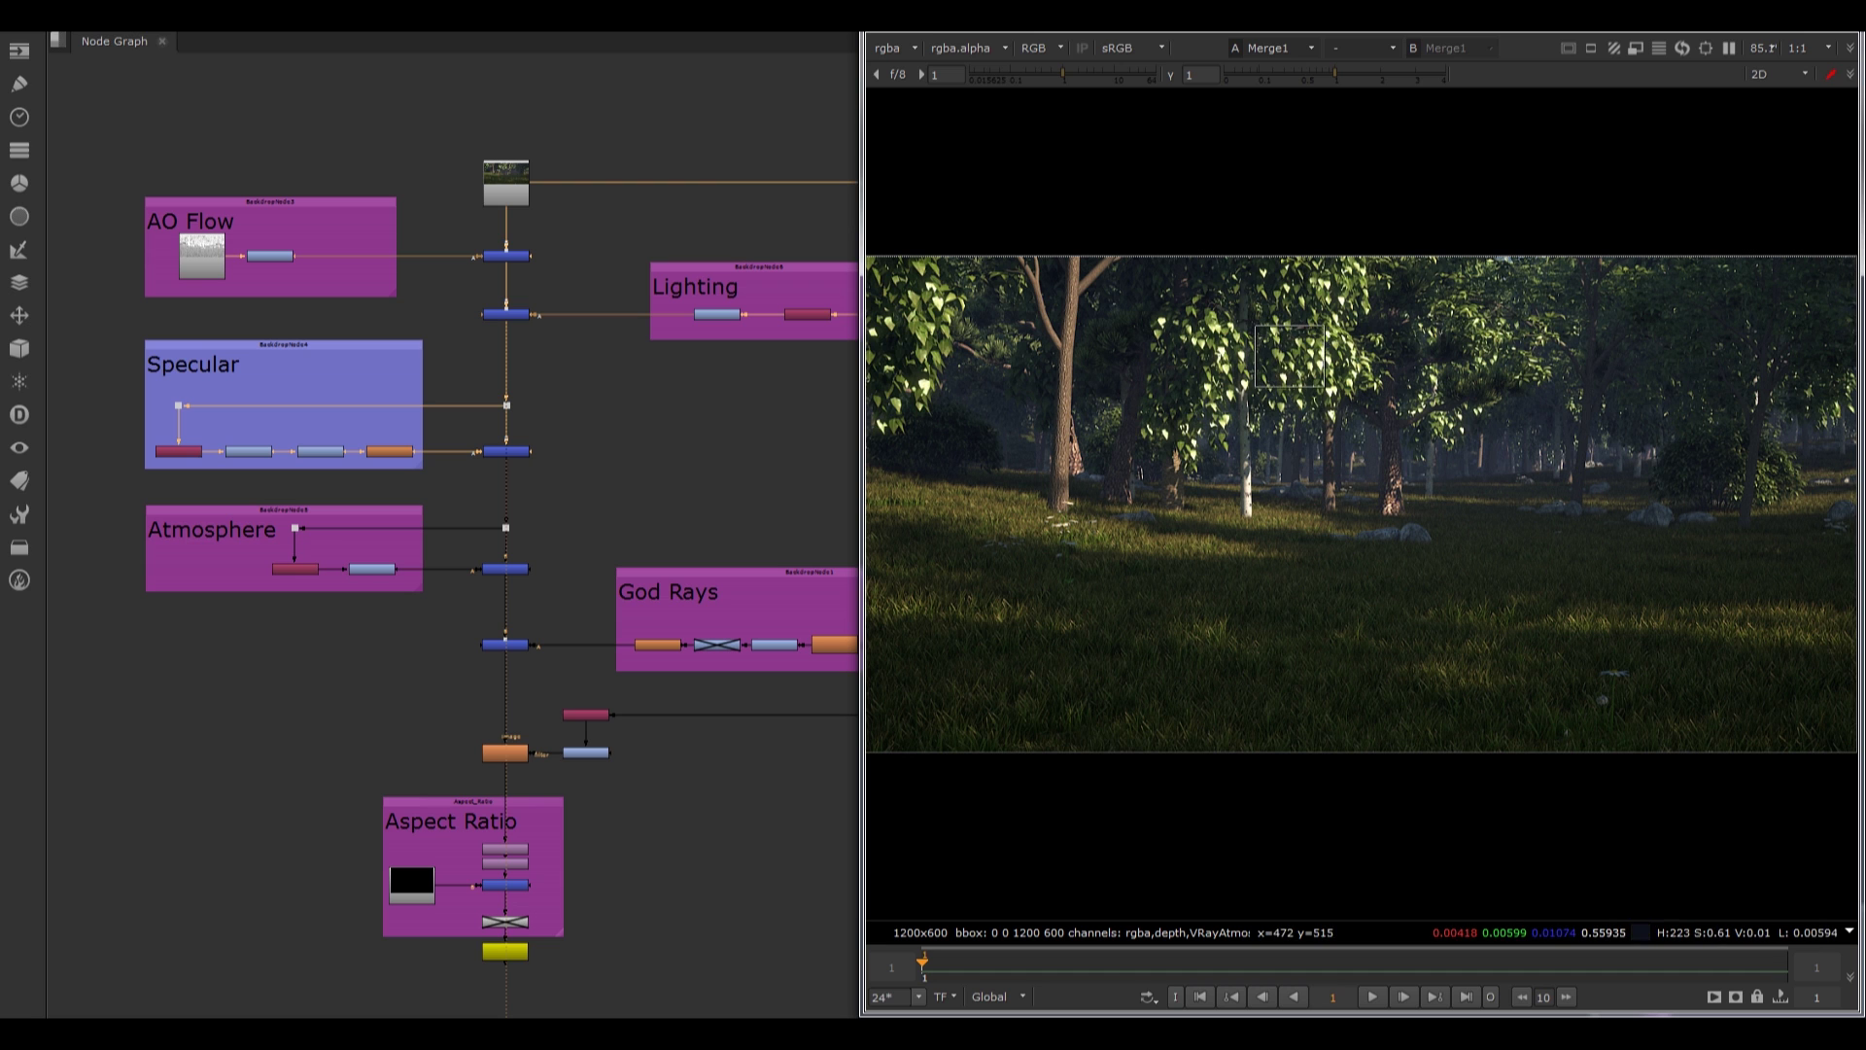
# View the comp with the Atmosphere branch merged in at Merge2.
pyautogui.press('f')
pyautogui.moveTo(592, 502); pyautogui.dragTo(656, 439, button='middle')
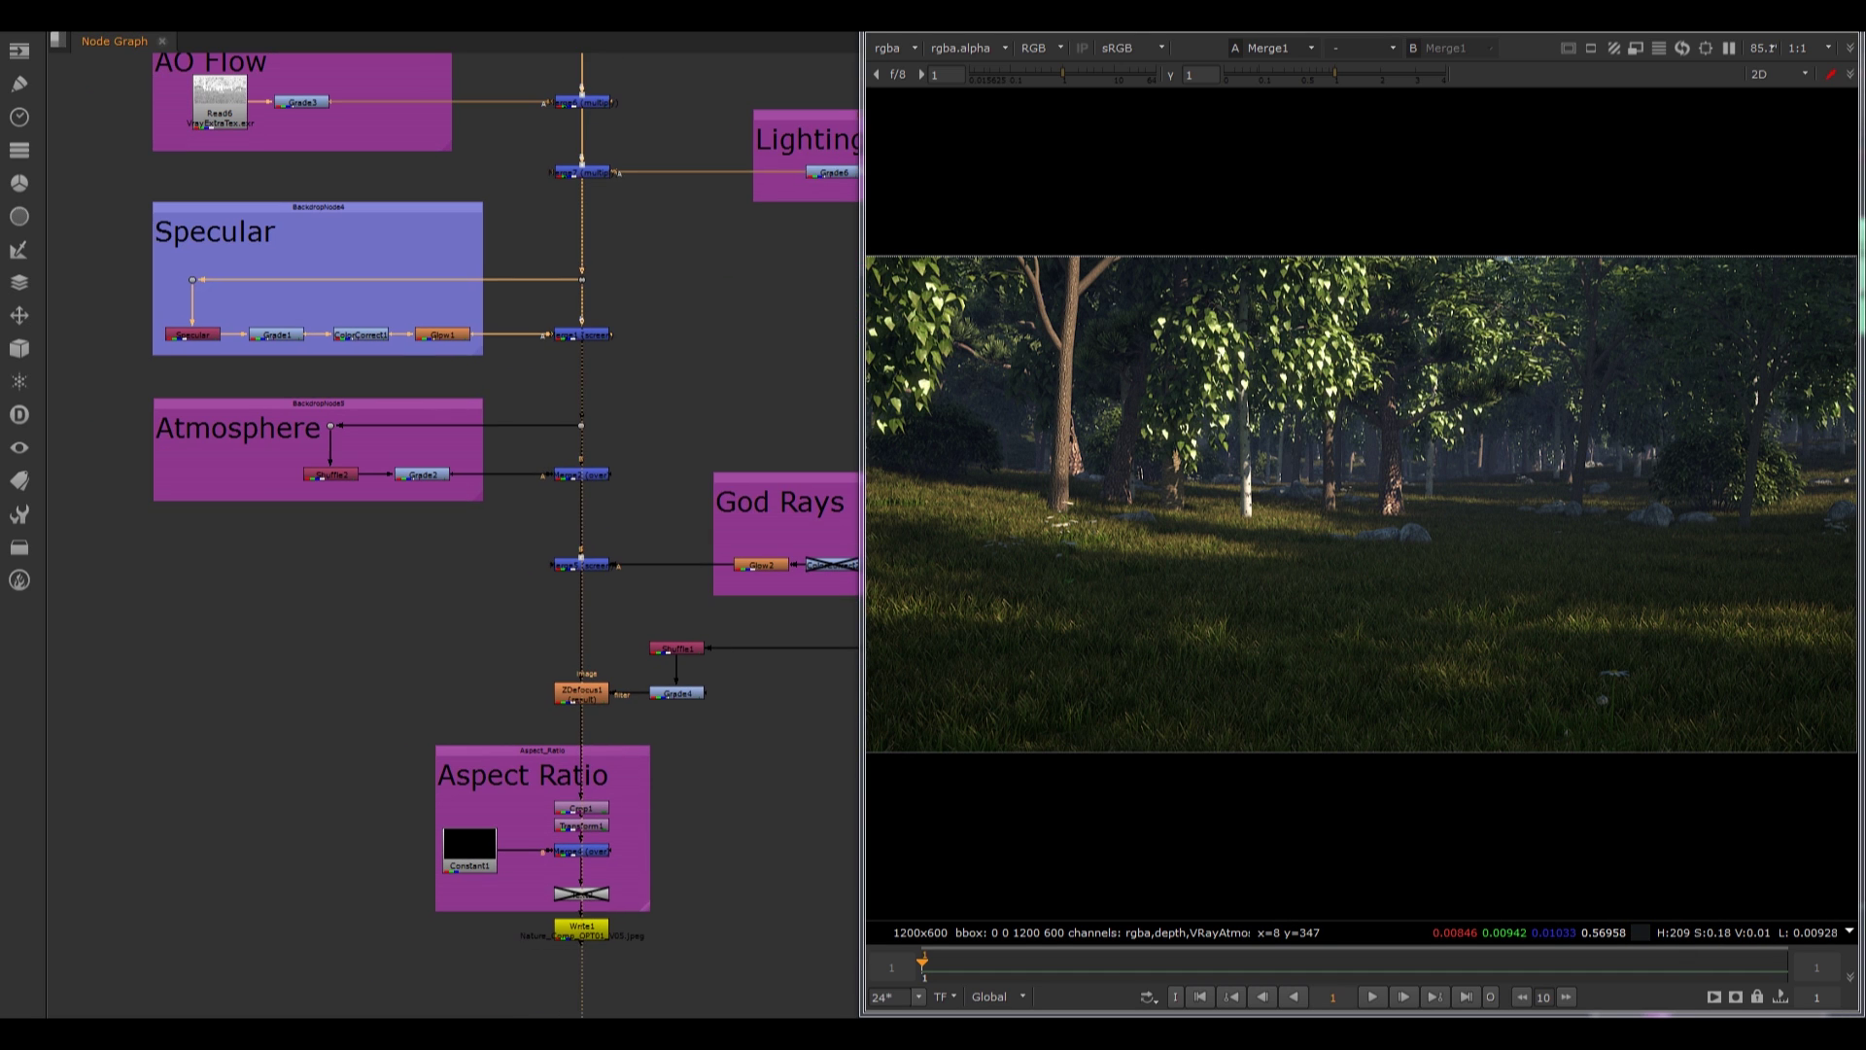
pyautogui.moveTo(654, 440); pyautogui.dragTo(556, 492)
pyautogui.press('1')
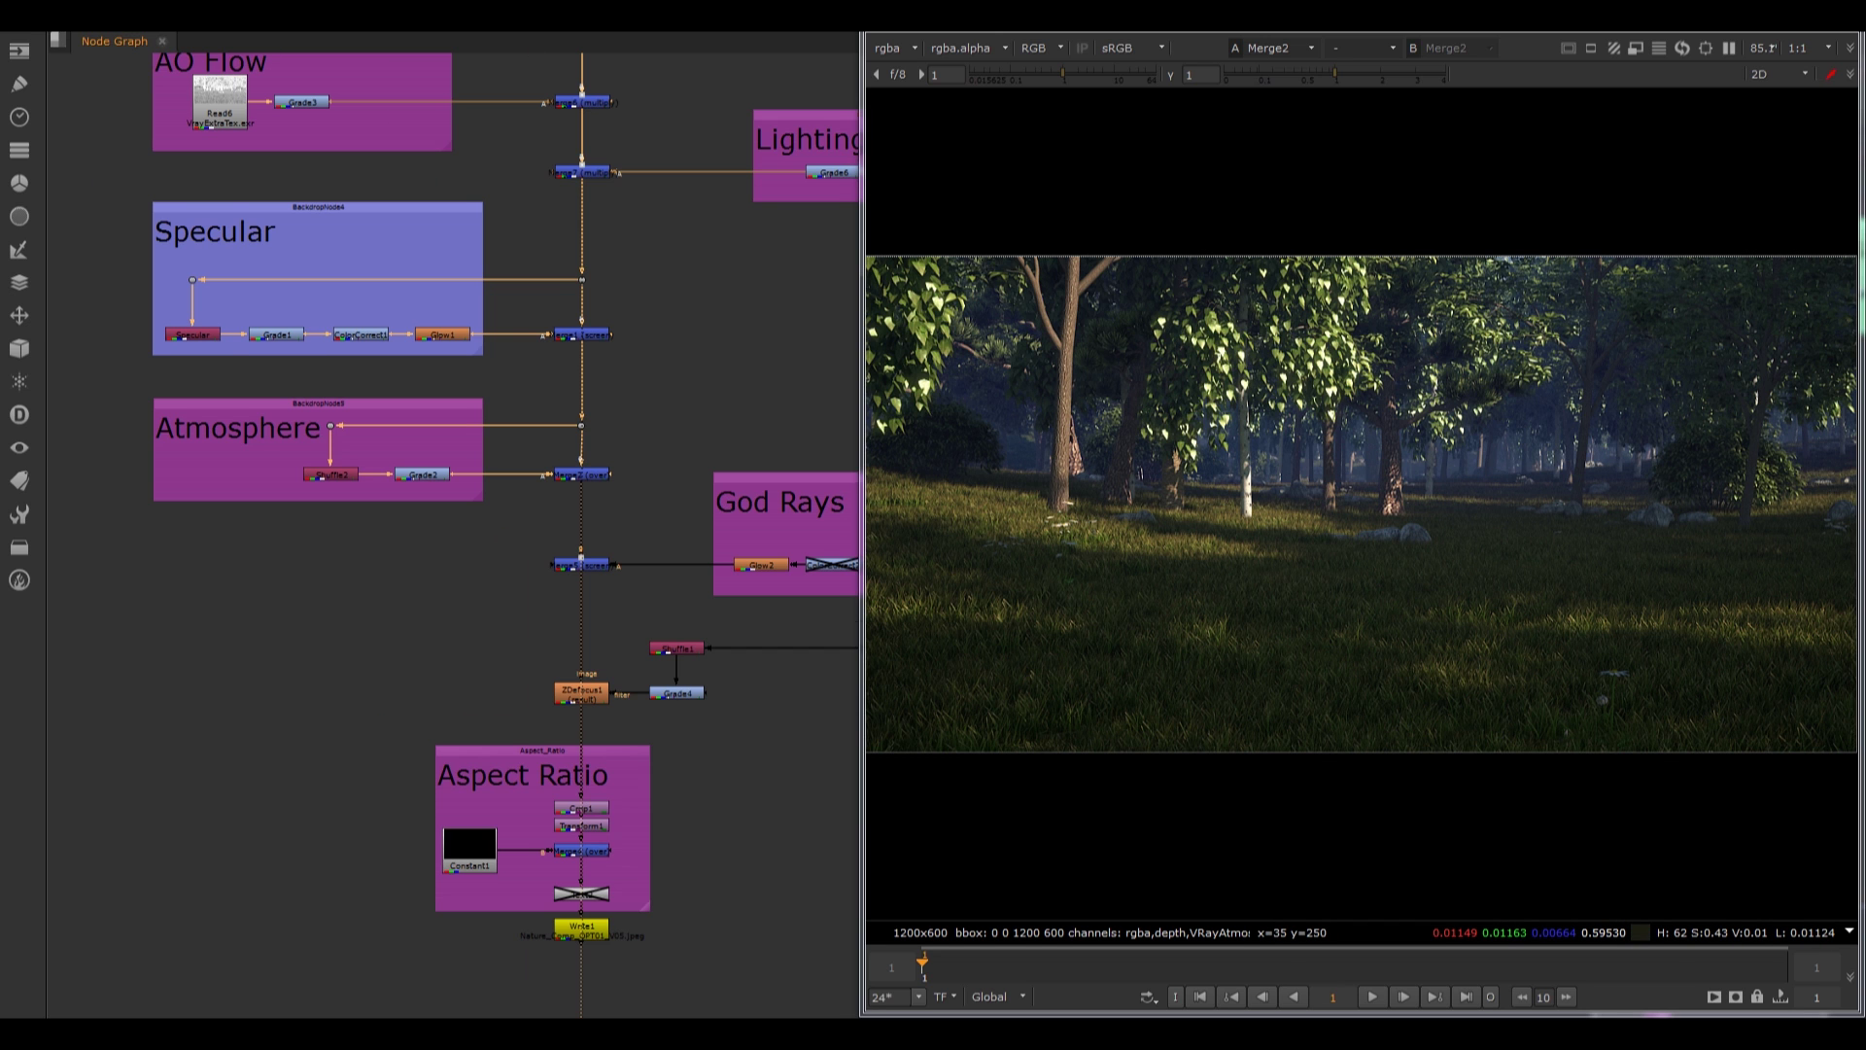
# View the comp with the God Rays branch screened over it at Merge5.
pyautogui.scroll(2, 772, 613)
pyautogui.moveTo(605, 479); pyautogui.dragTo(442, 584)
pyautogui.press('1')
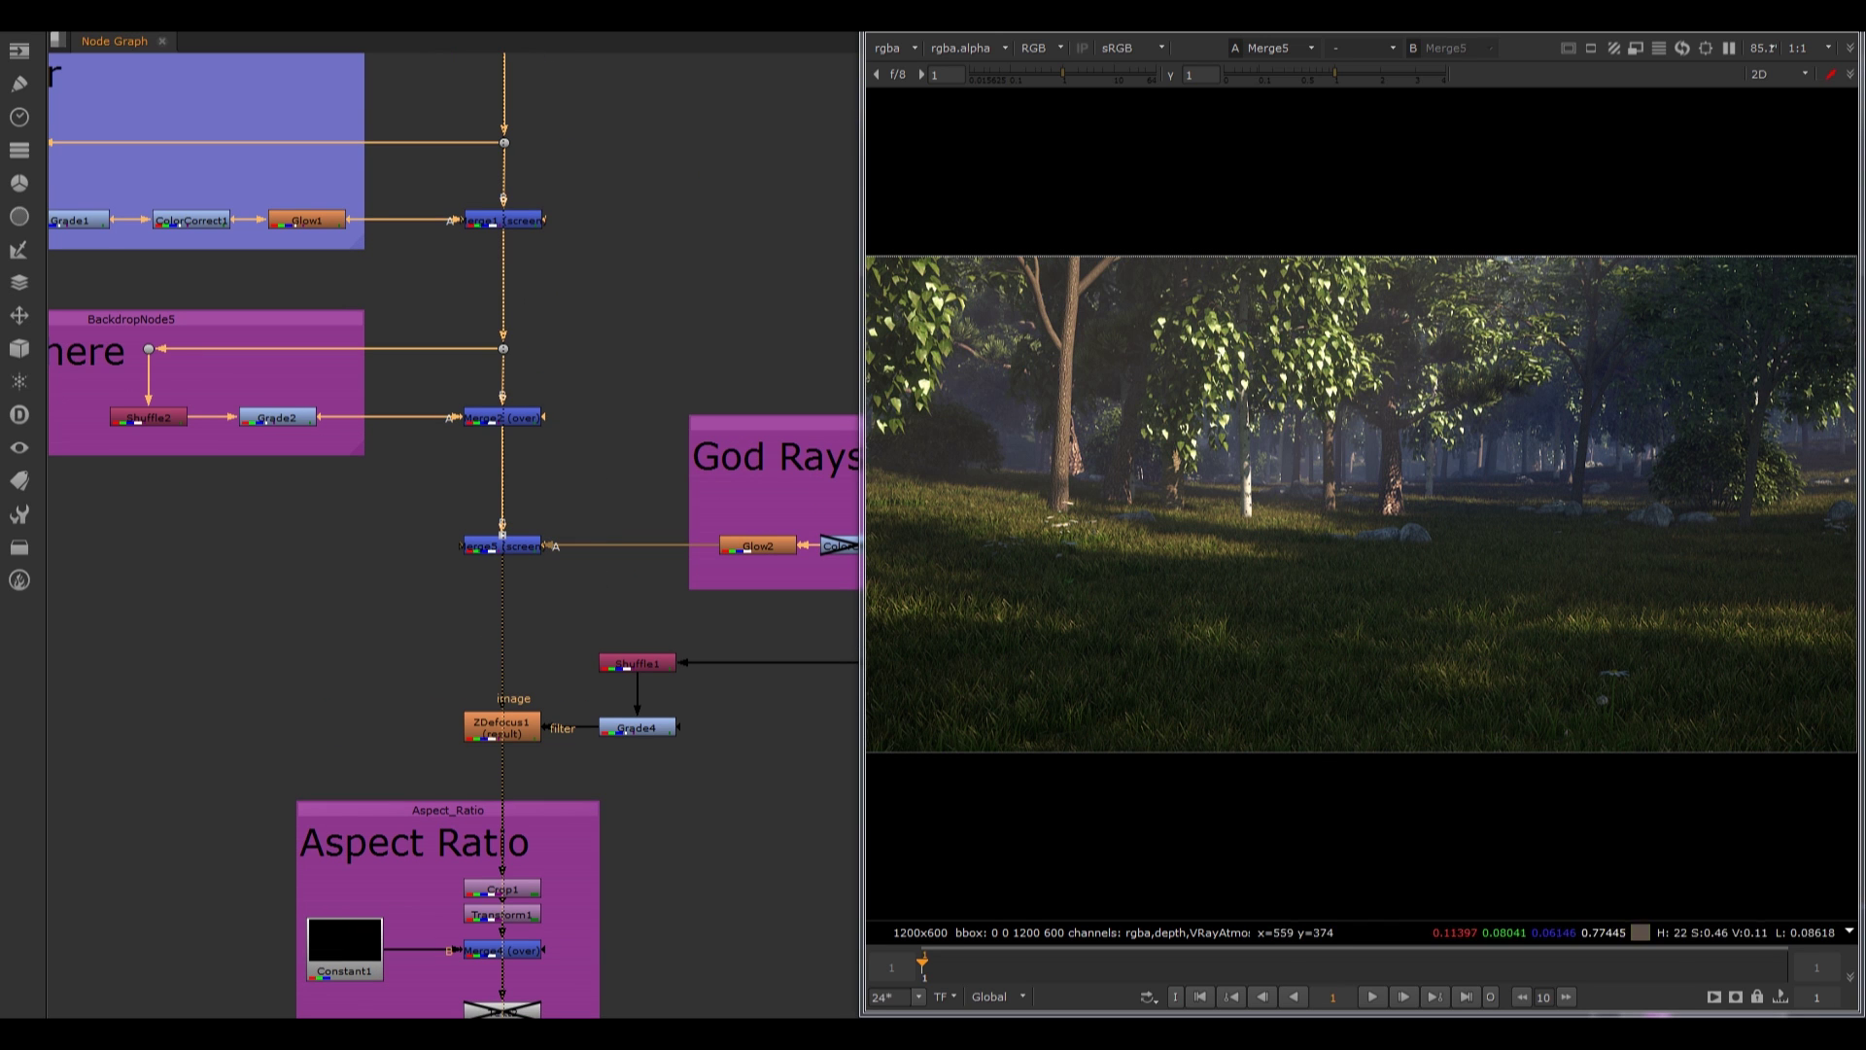
# Step through the God Rays branch, viewing the Read7 fog render, Blur1, Grade5 and Glow2 in turn.
pyautogui.moveTo(783, 538); pyautogui.dragTo(437, 565, button='middle')
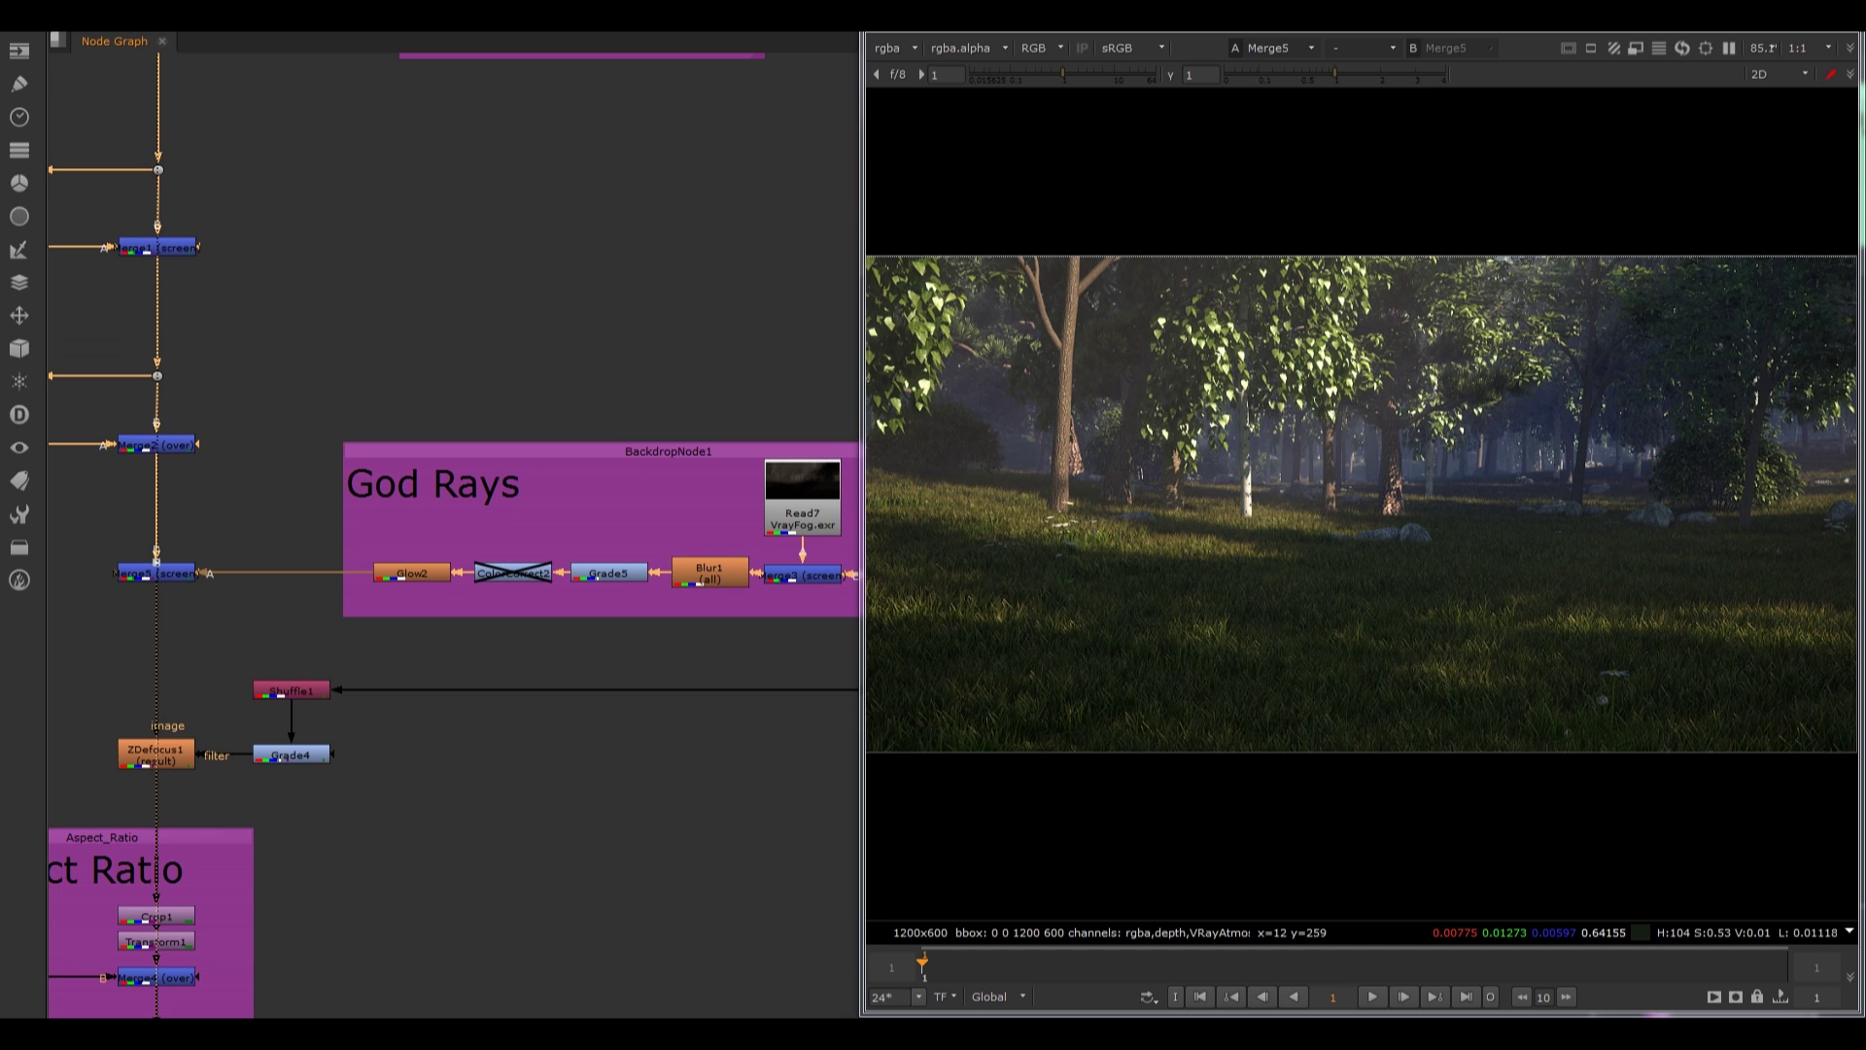
pyautogui.click(802, 496)
pyautogui.press('1')
pyautogui.click(709, 573)
pyautogui.press('1')
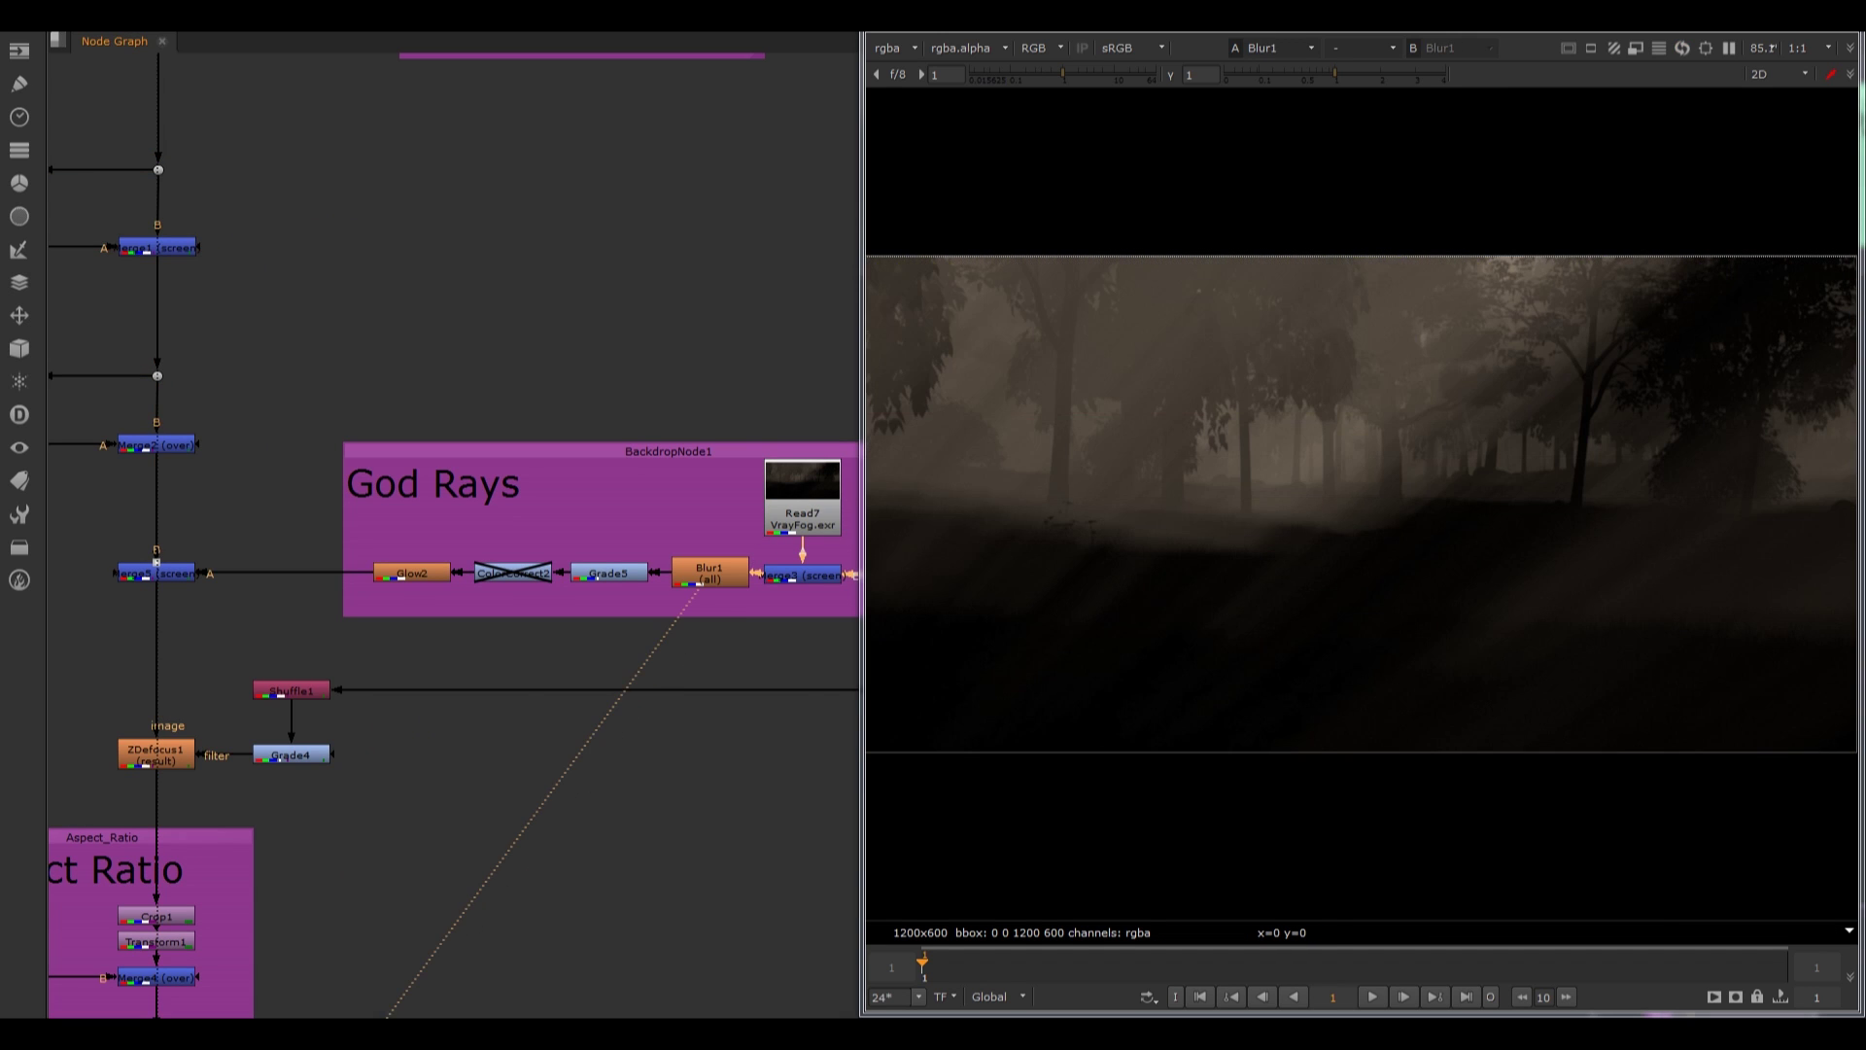
pyautogui.click(608, 572)
pyautogui.press('1')
pyautogui.click(413, 573)
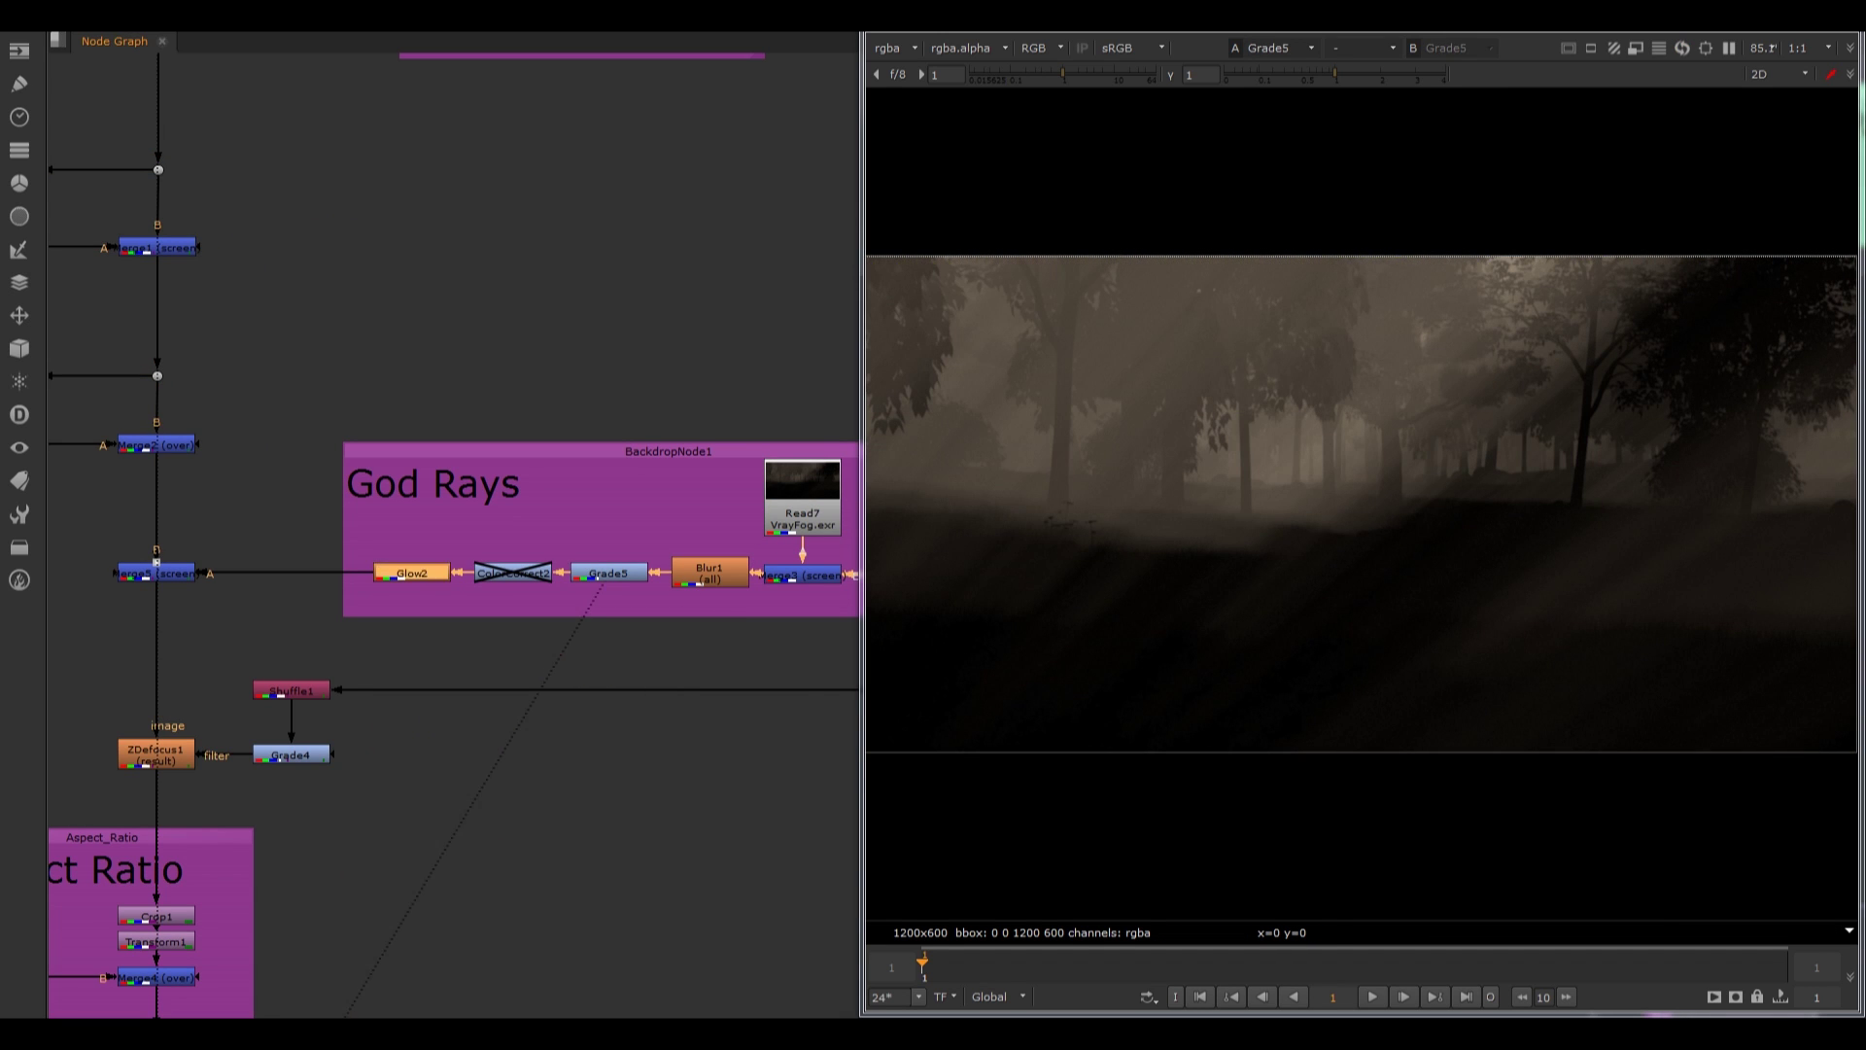
pyautogui.press('1')
# View the god rays merge at Merge5 again, followed by the depth-of-field result at ZDefocus1.
pyautogui.moveTo(412, 572); pyautogui.dragTo(590, 467, button='middle')
pyautogui.click(335, 466)
pyautogui.press('1')
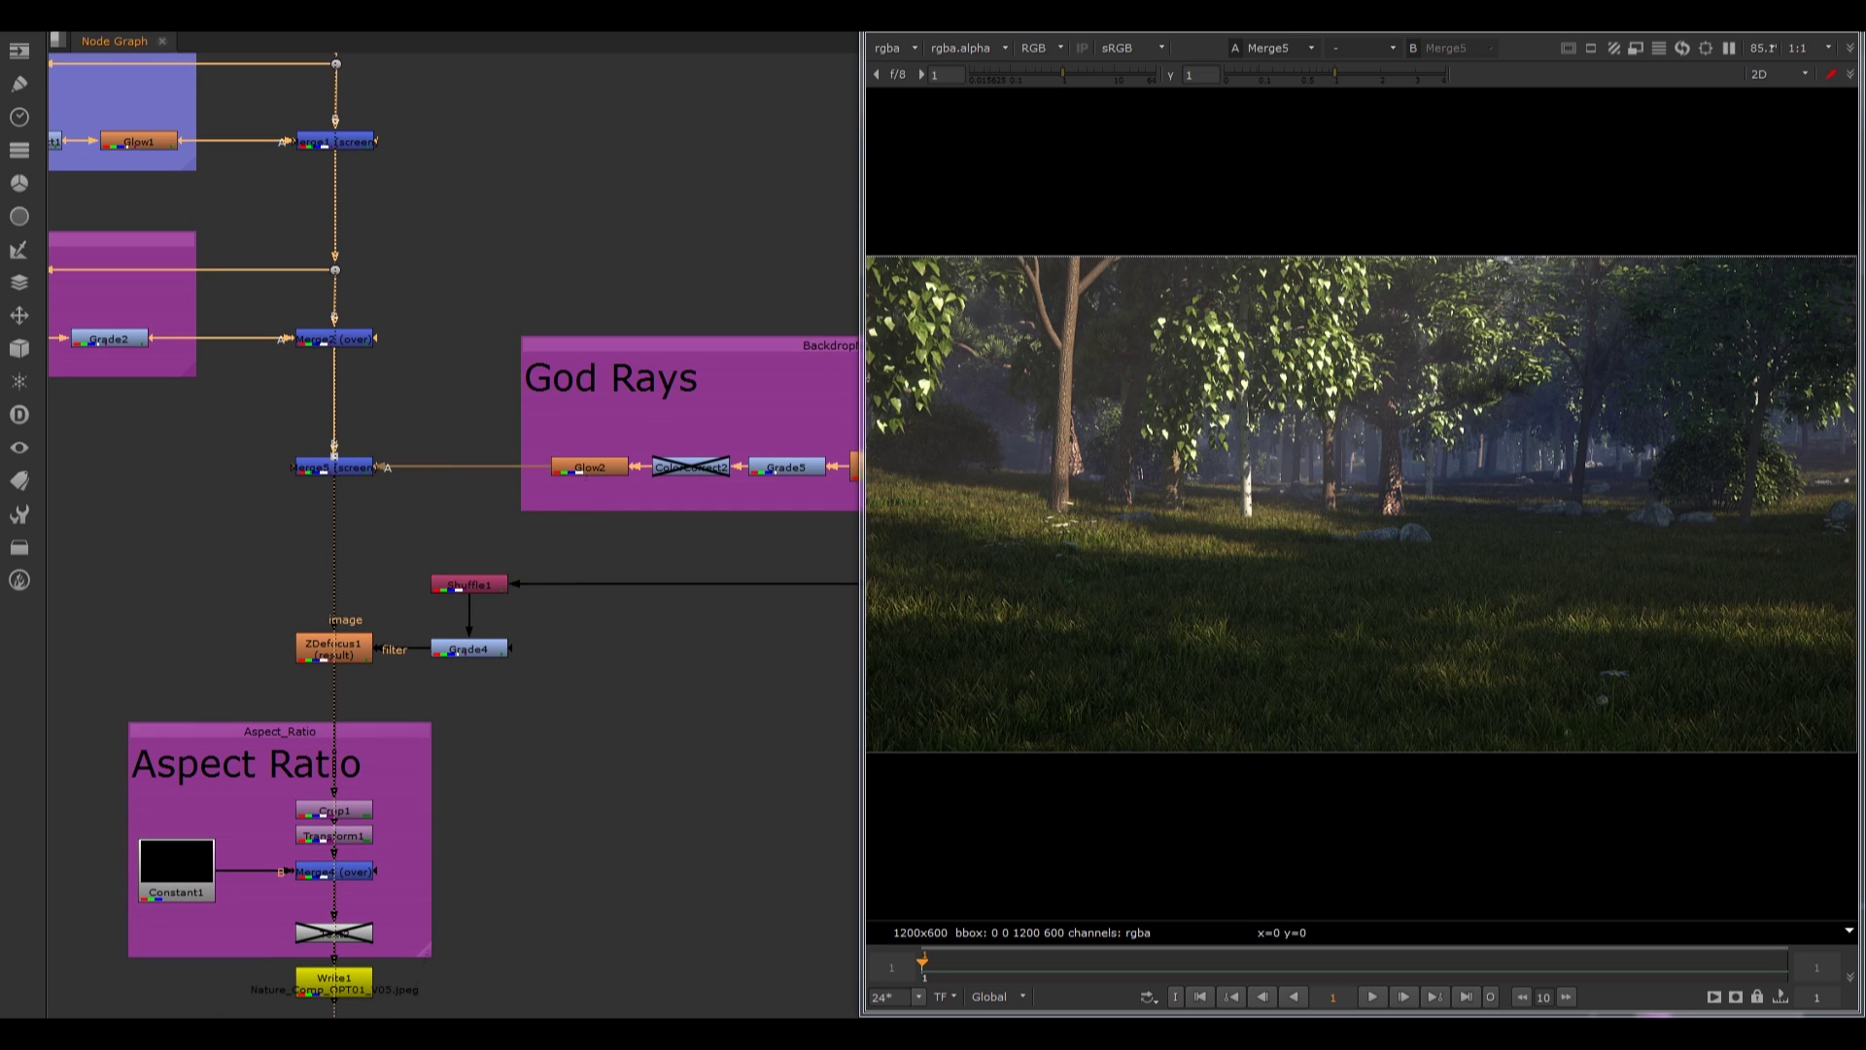
pyautogui.moveTo(357, 613); pyautogui.dragTo(342, 507, button='middle')
pyautogui.scroll(2, 342, 507)
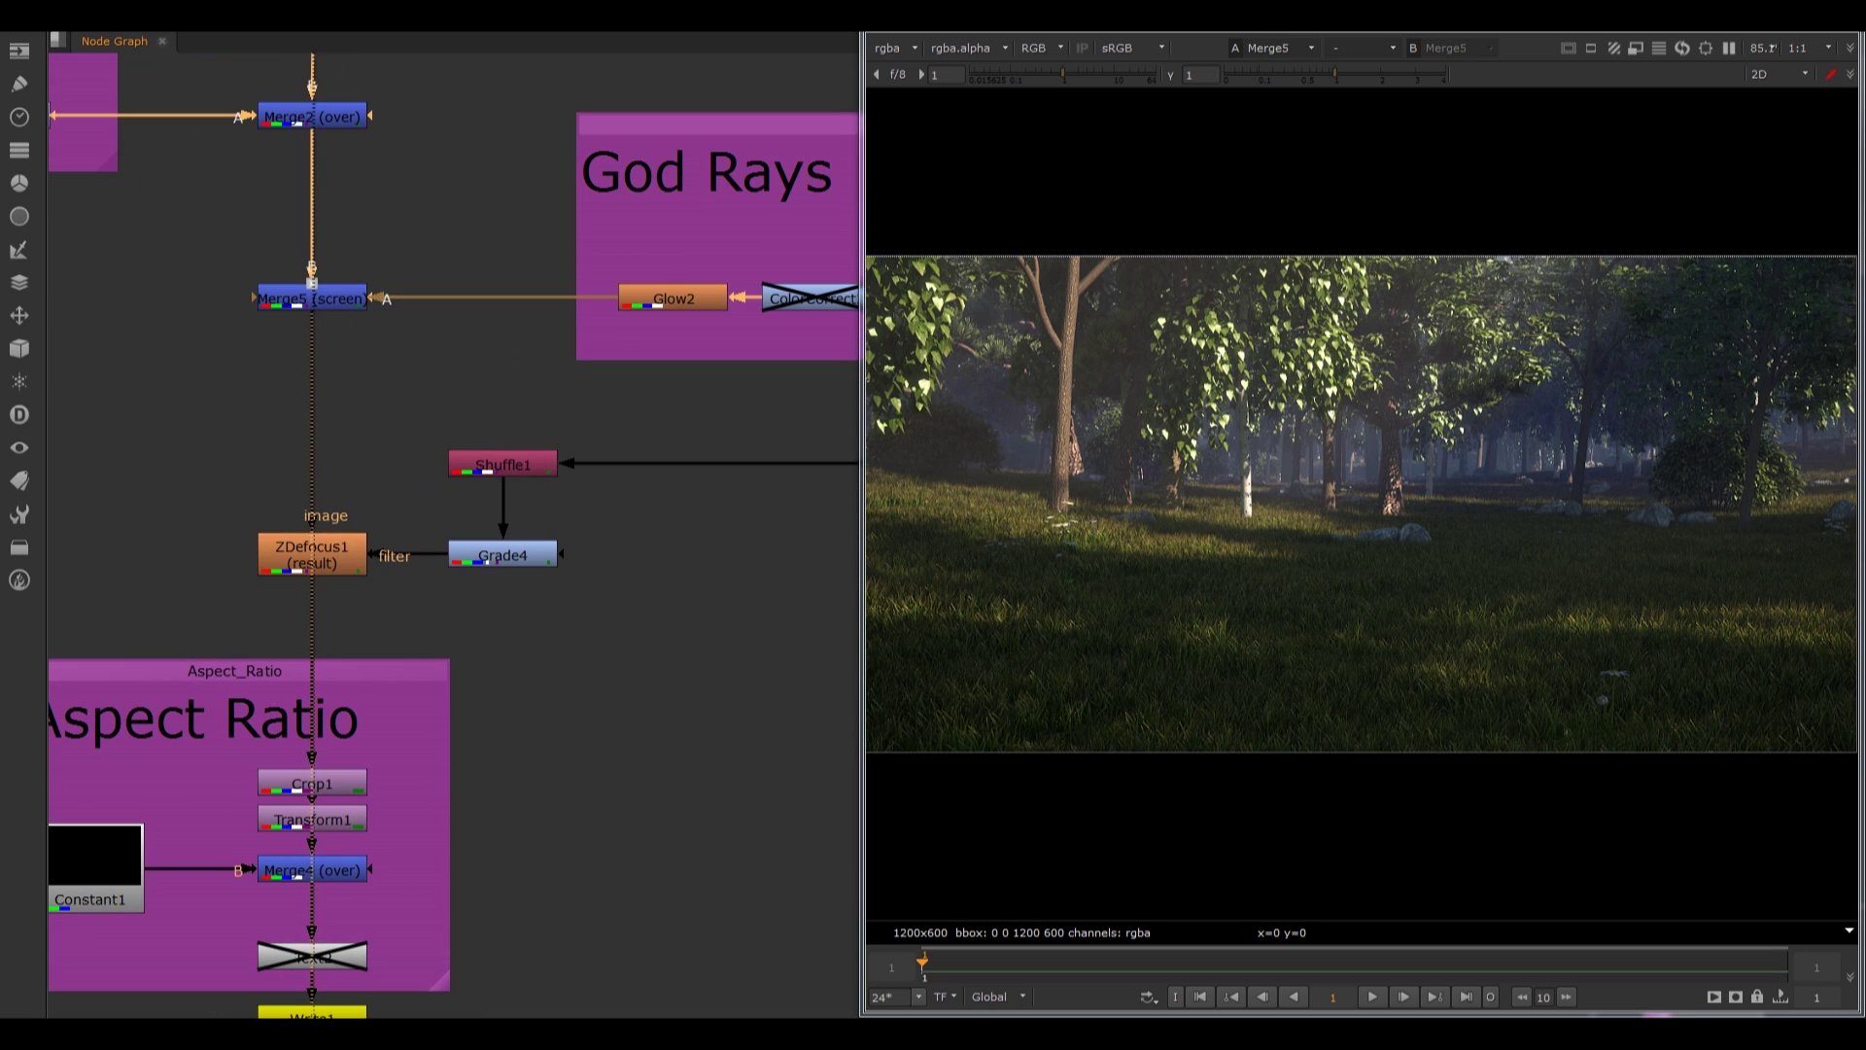
pyautogui.moveTo(384, 497); pyautogui.dragTo(247, 590)
pyautogui.press('1')
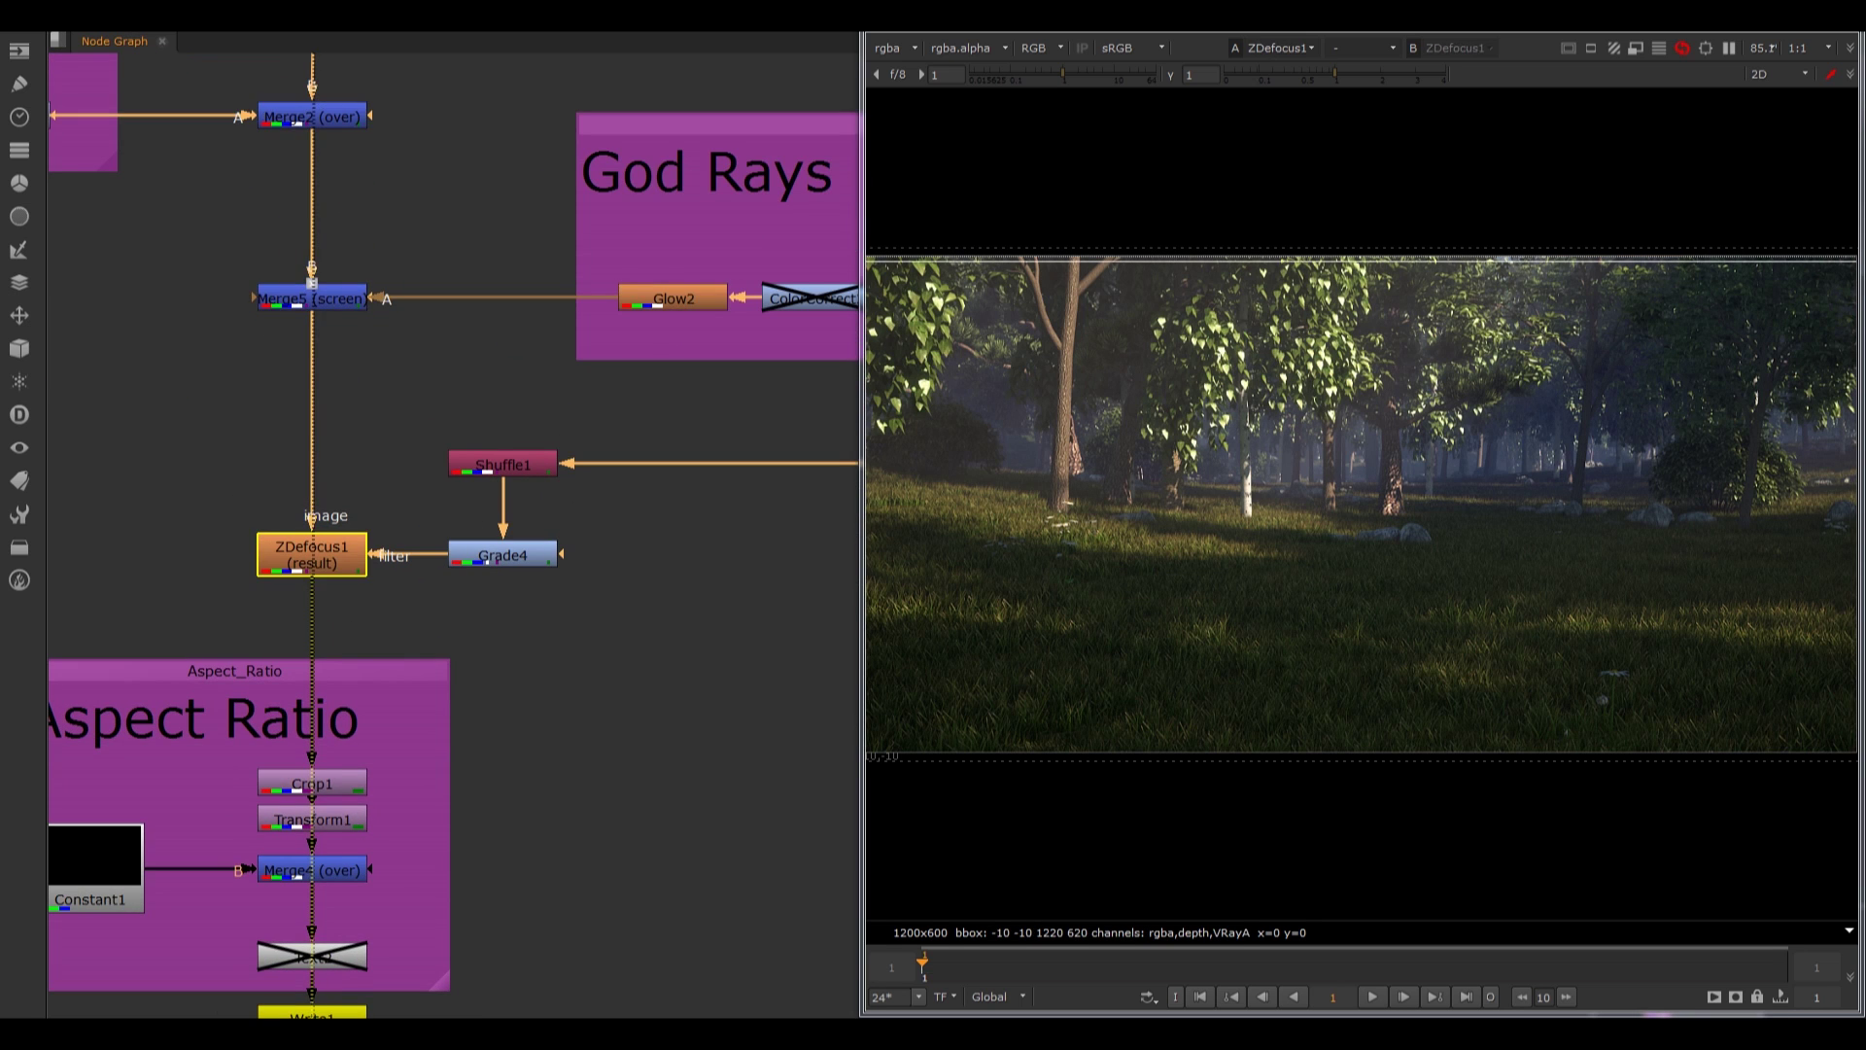
pyautogui.click(466, 637)
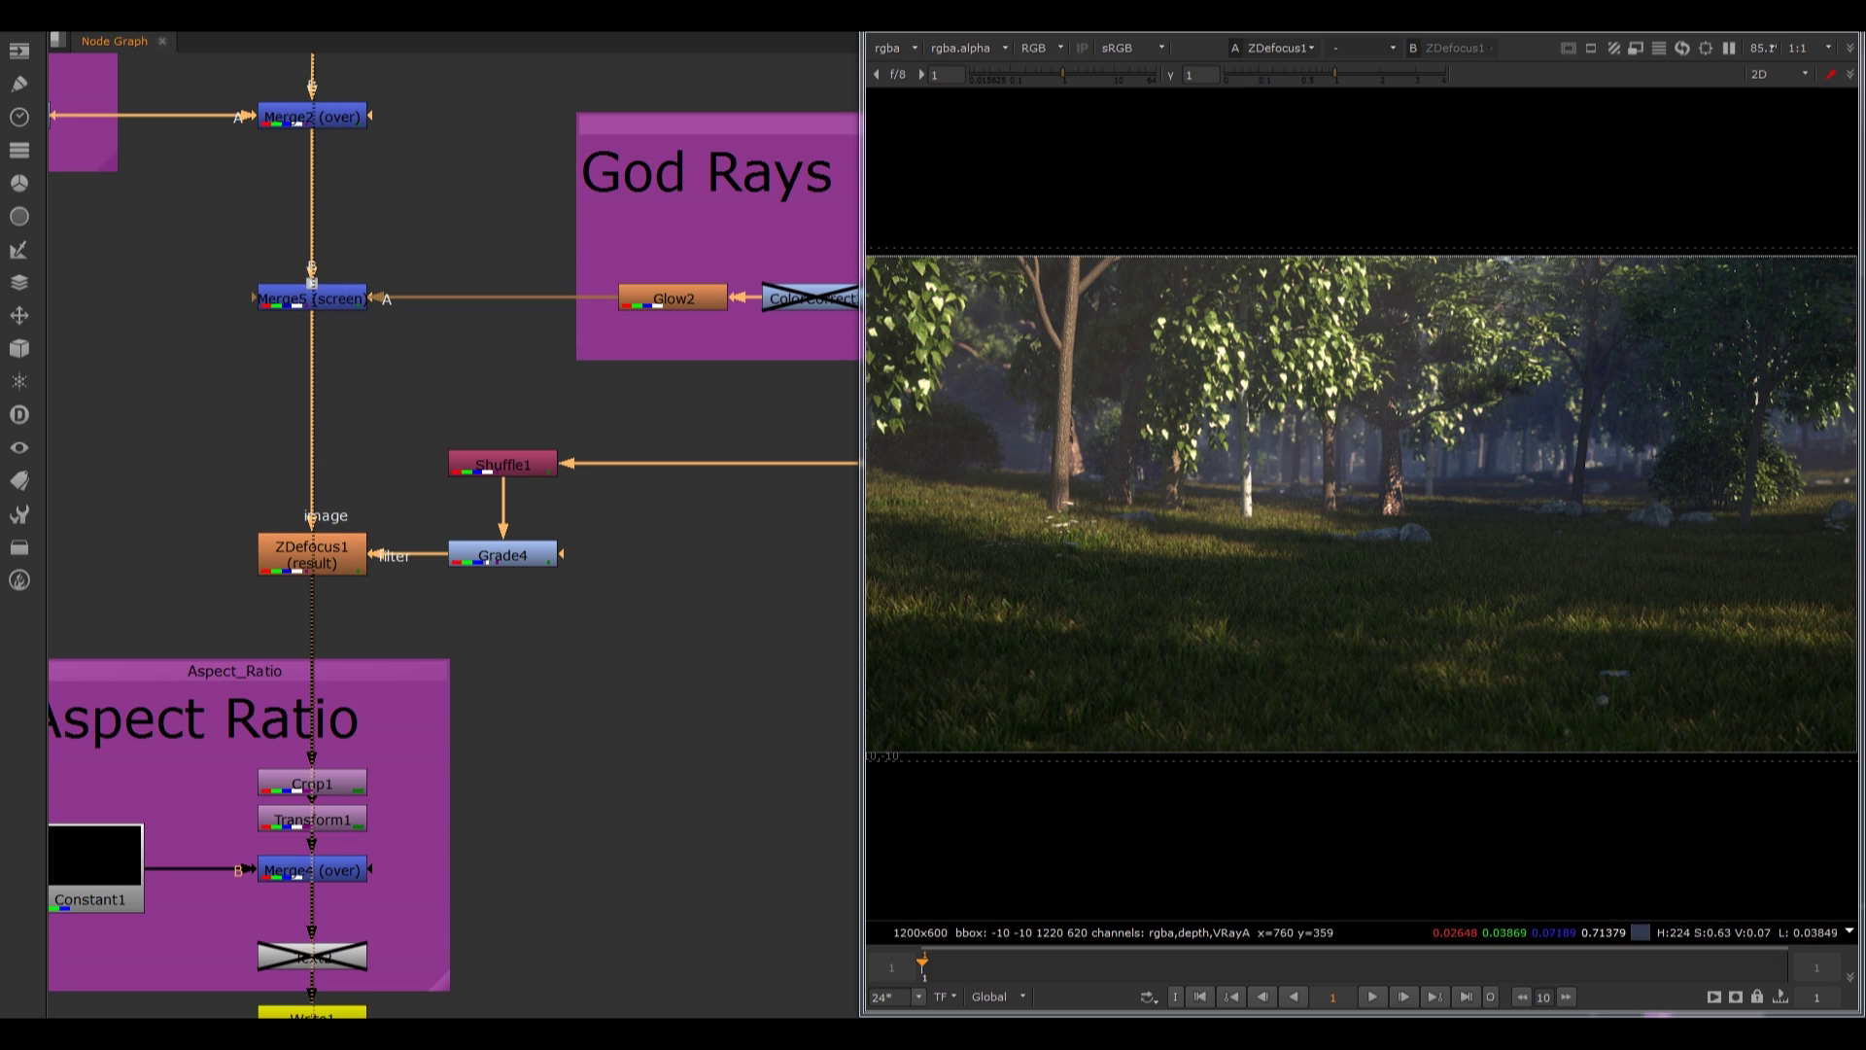
# View the Aspect Ratio group's result over the black constant at Merge4.
pyautogui.moveTo(544, 632); pyautogui.dragTo(721, 307, button='middle')
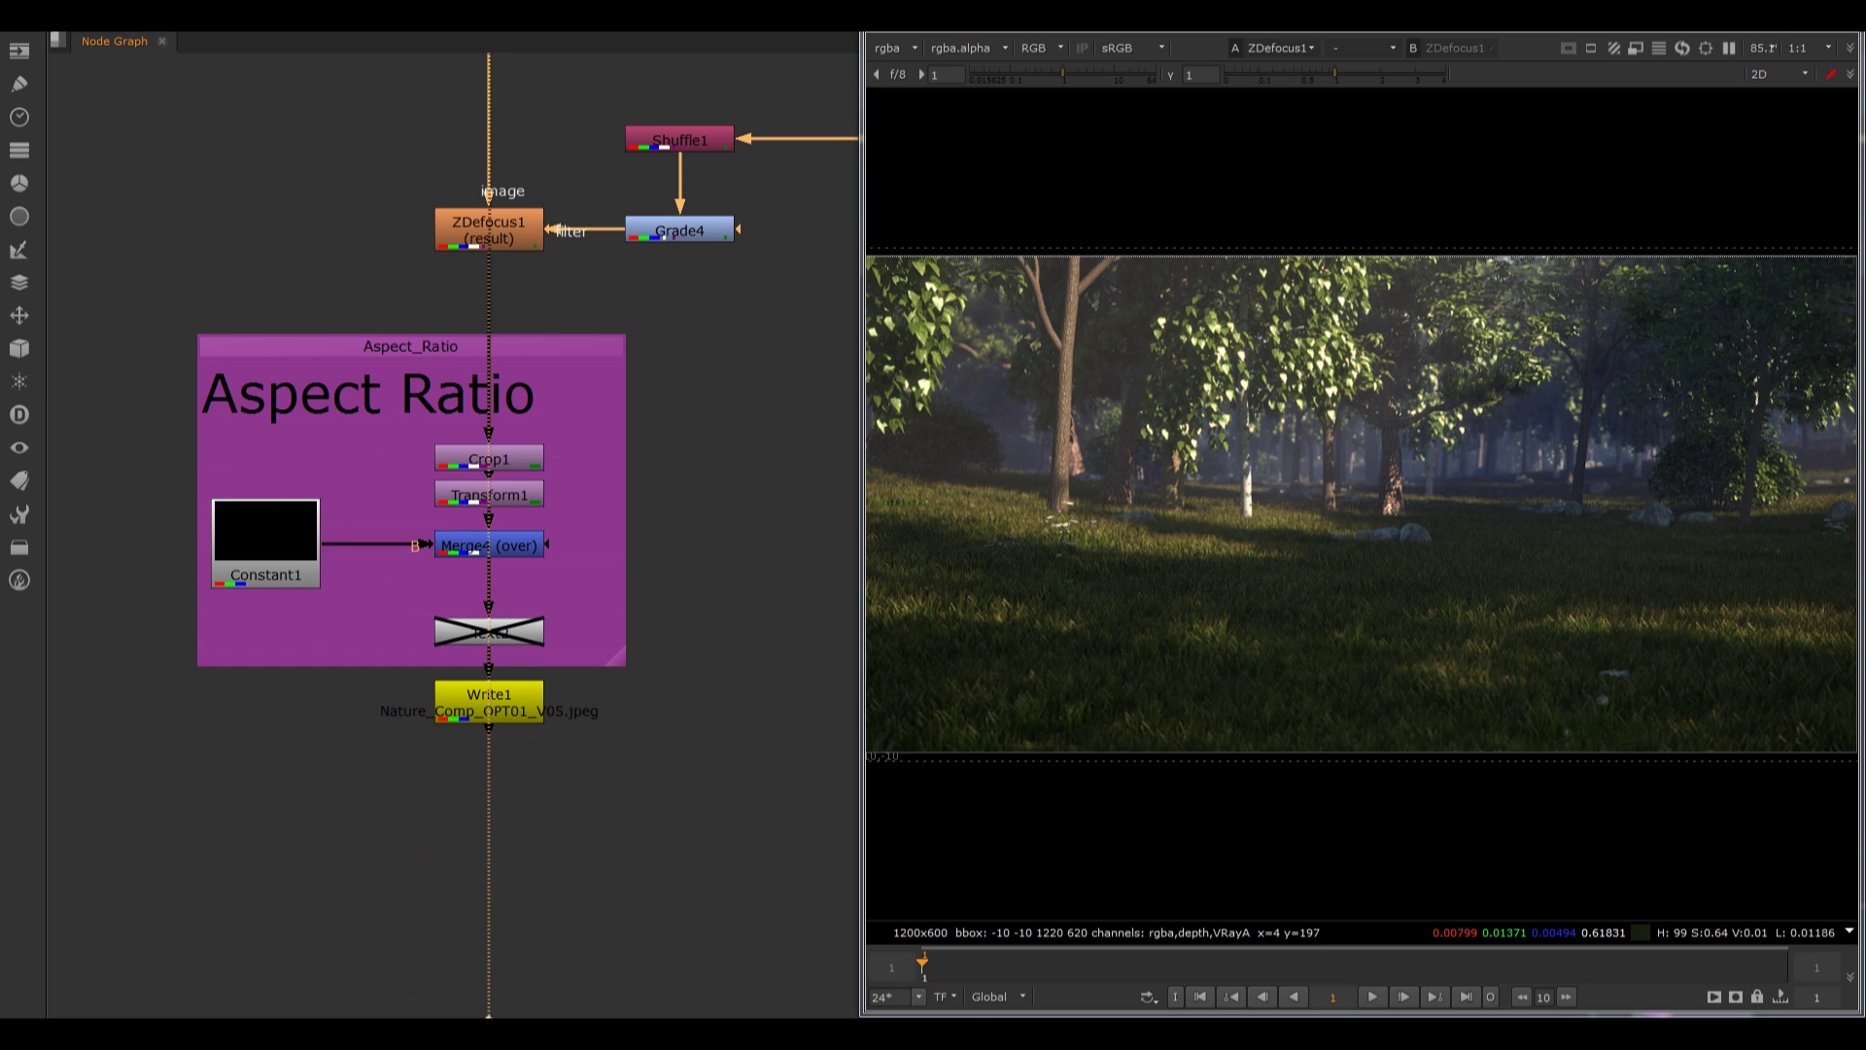
pyautogui.click(489, 546)
pyautogui.press('1')
pyautogui.click(670, 515)
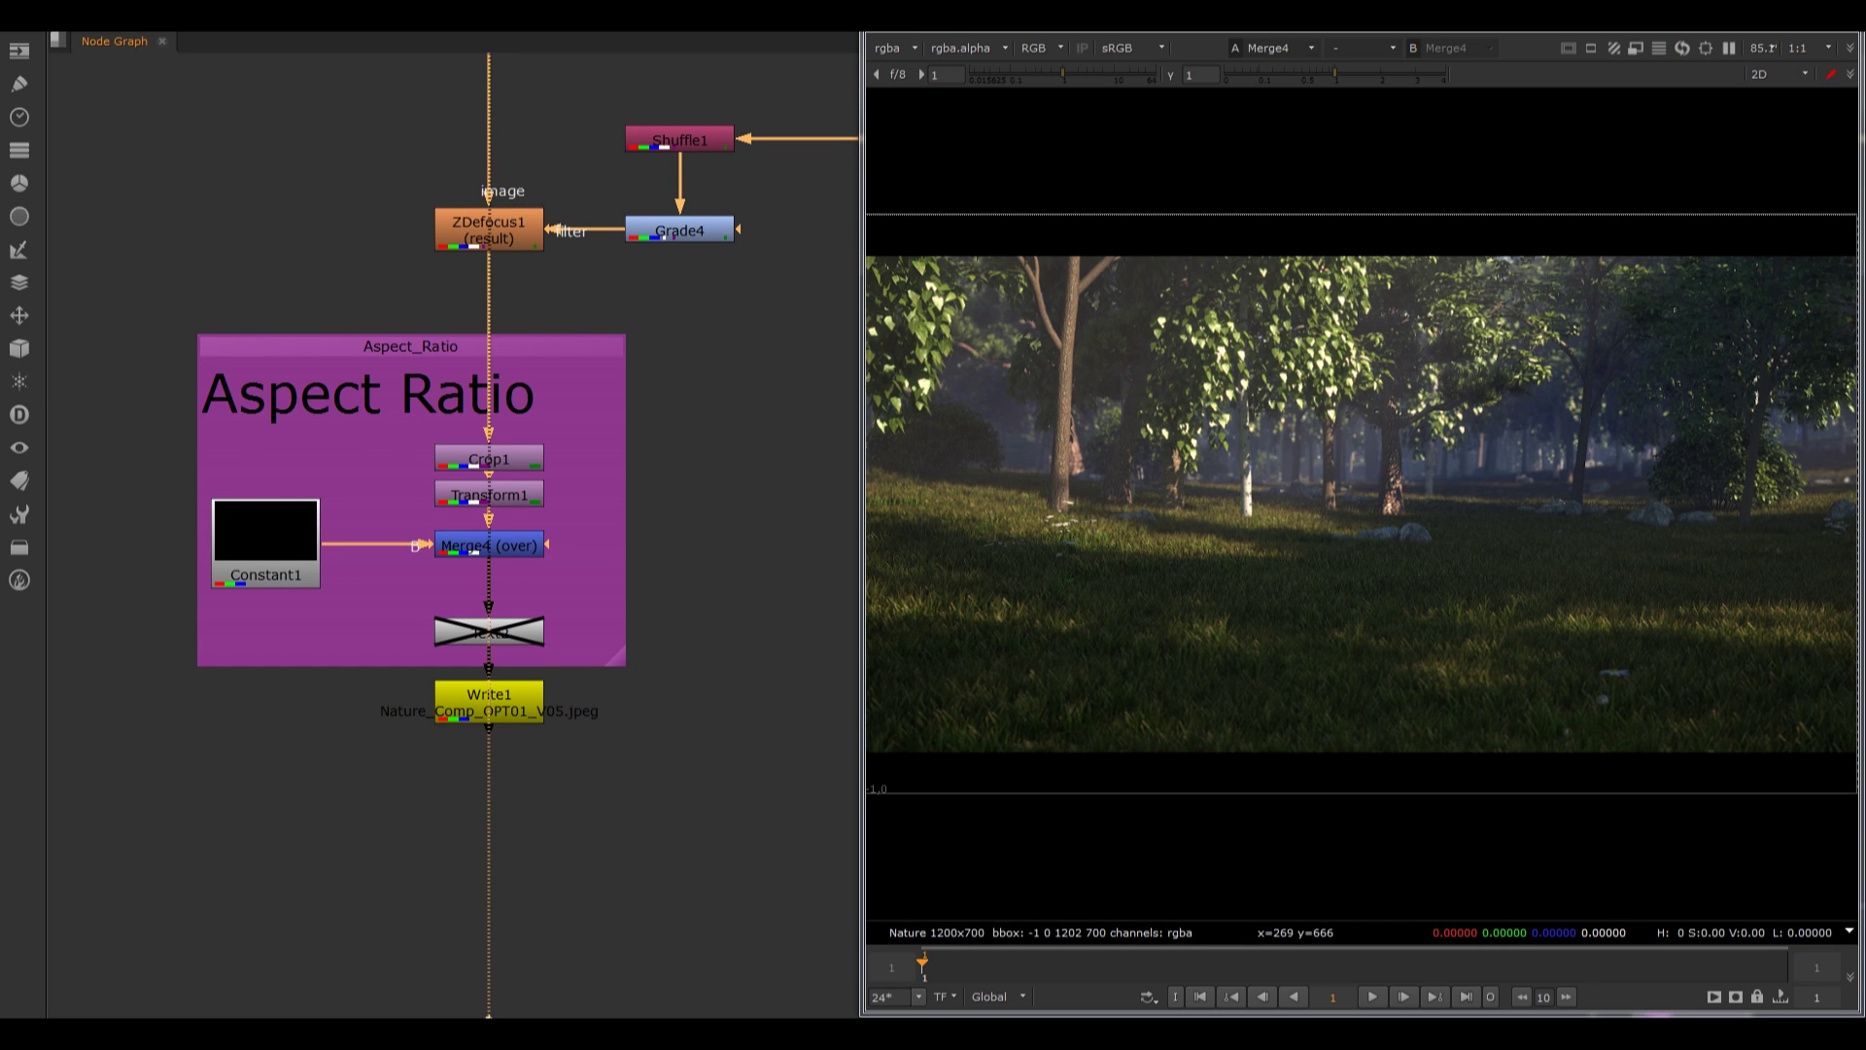
# View the final comp at the Write1 node and bring the entire node tree into view.
pyautogui.moveTo(409, 748); pyautogui.dragTo(398, 656, button='middle')
pyautogui.scroll(1, 398, 656)
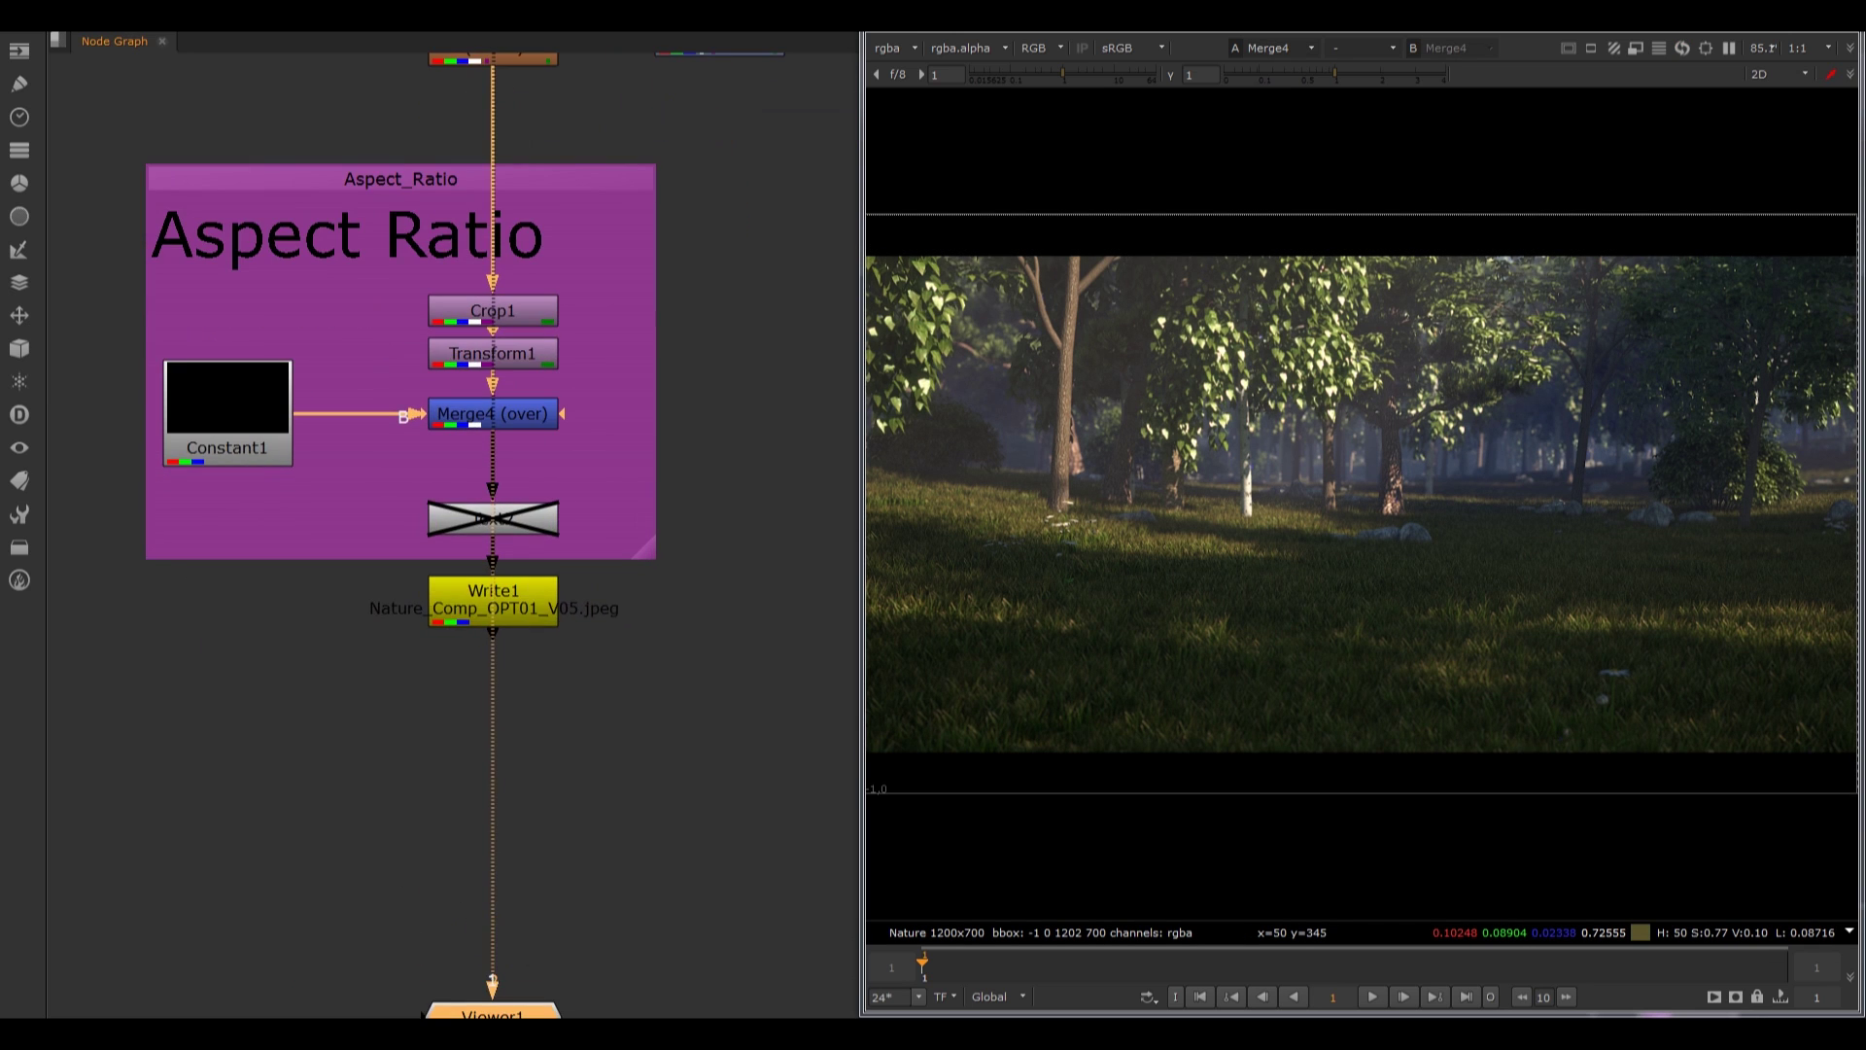
pyautogui.click(507, 601)
pyautogui.press('1')
pyautogui.click(567, 636)
pyautogui.scroll(-6, 557, 630)
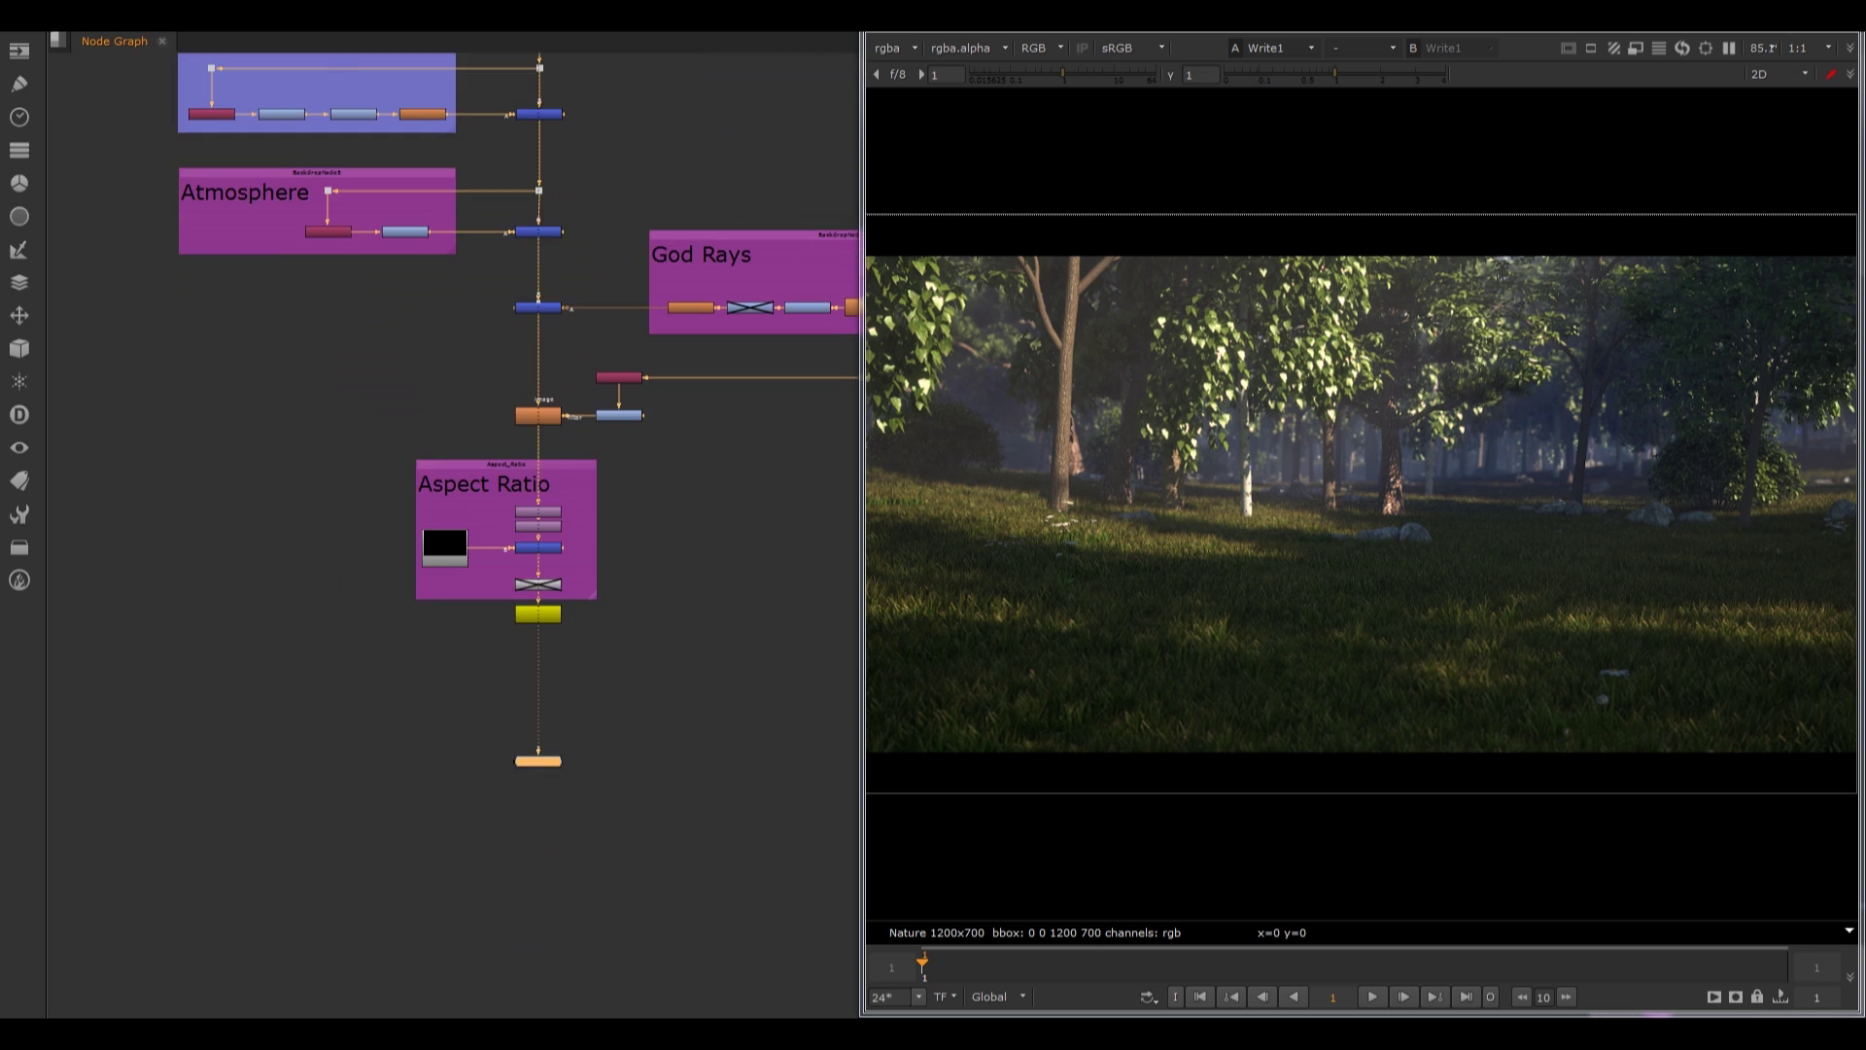
pyautogui.scroll(-2, 649, 526)
pyautogui.moveTo(649, 526); pyautogui.dragTo(464, 776, button='middle')
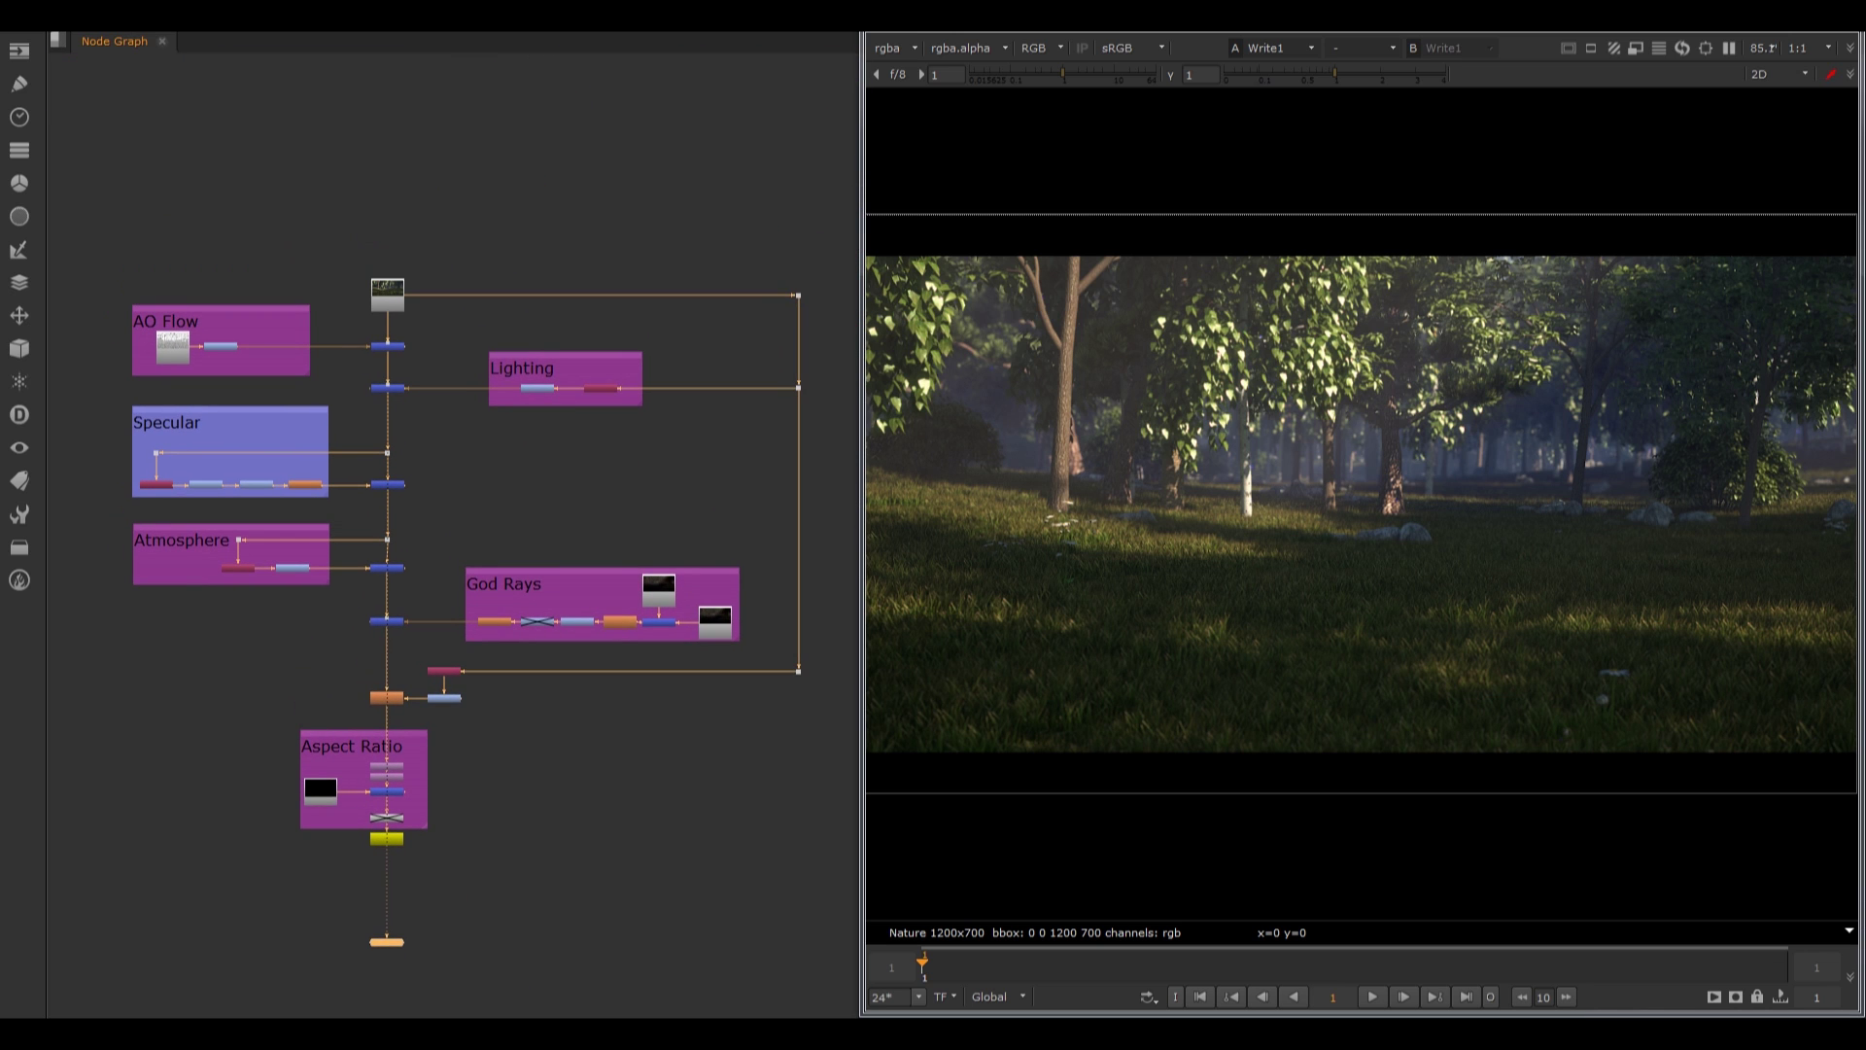